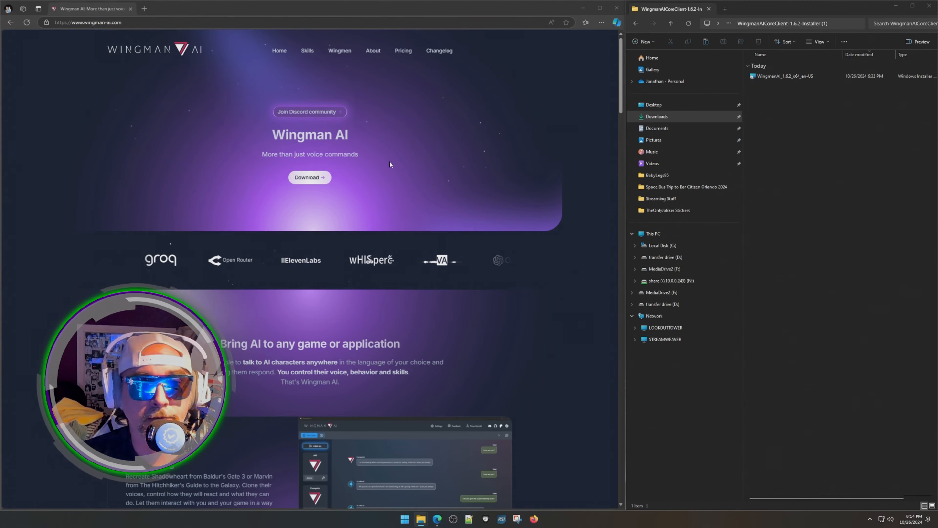
Close the Notepad note containing the Wingman AI website address without saving it.
left_click(149, 23)
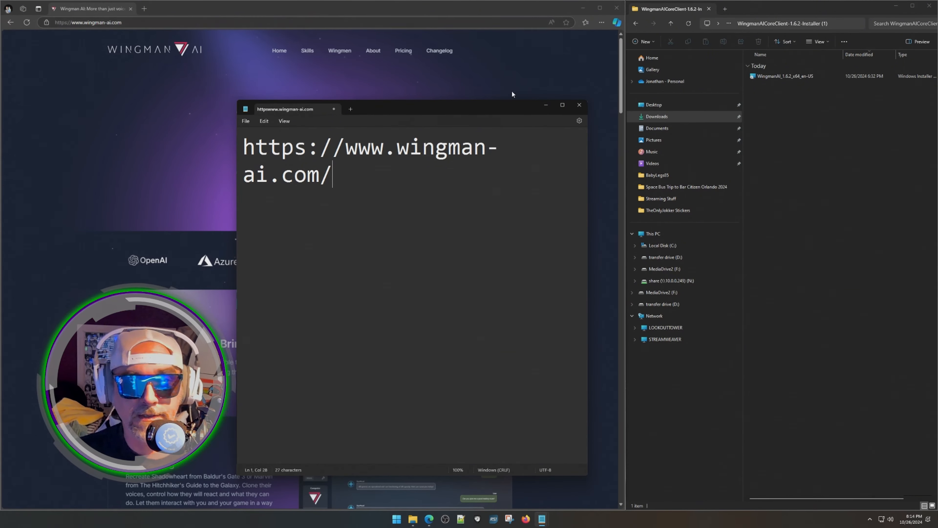
left_click(580, 105)
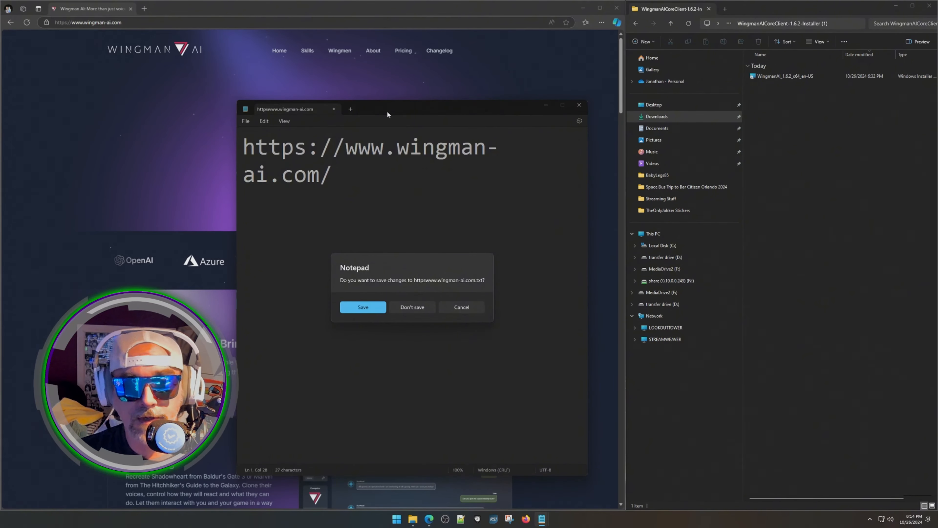
left_click(420, 311)
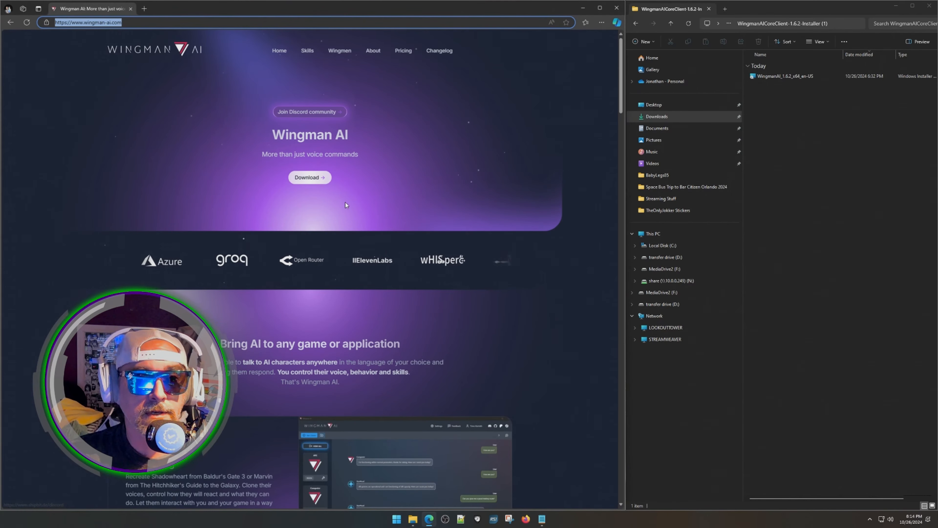
Start downloading the Wingman AI core client installer from the website and cancel the download.
left_click(312, 179)
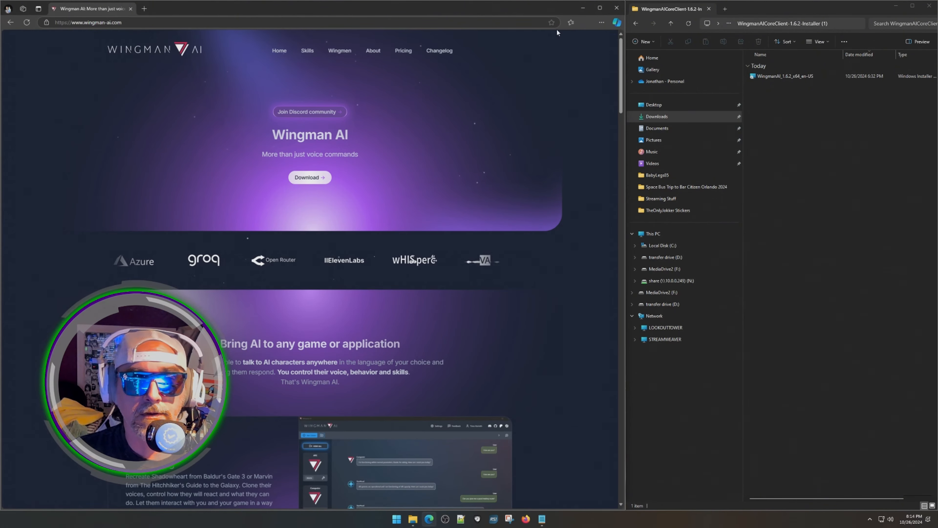
left_click(586, 23)
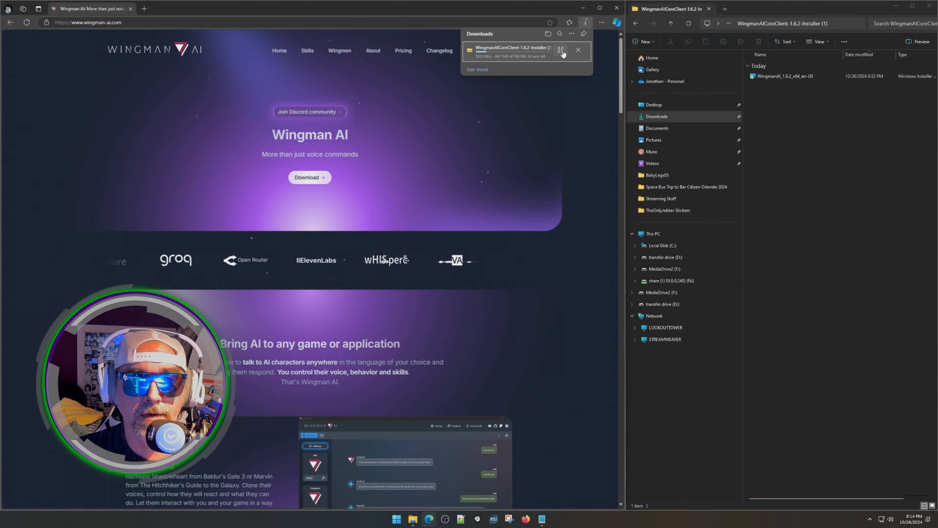
left_click(579, 51)
left_click(811, 104)
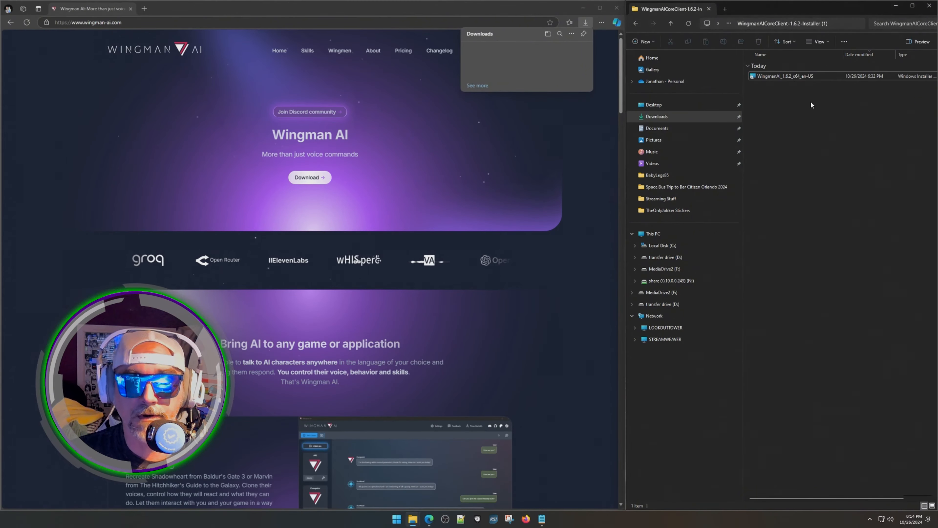
left_click(587, 22)
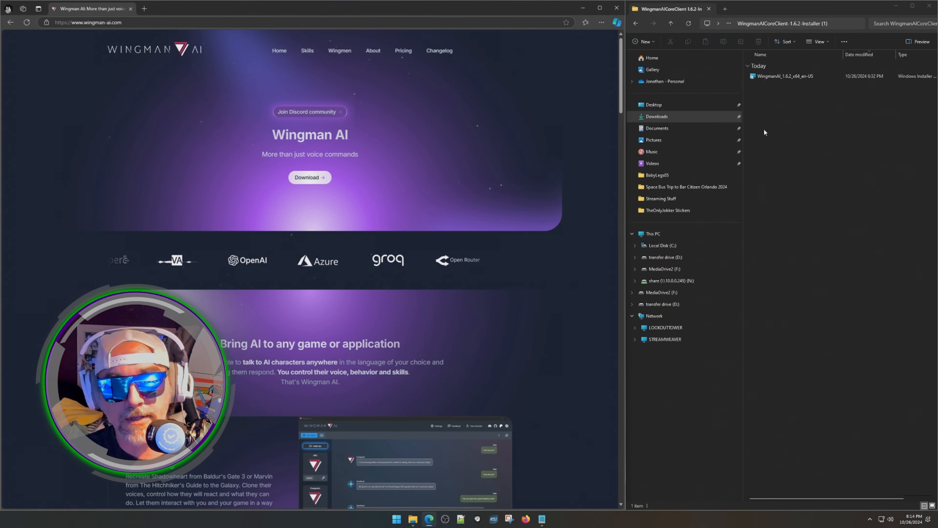
Launch the WingmanAI_1.6.2_x64_en-US installer from the extracted installer folder.
left_click(791, 77)
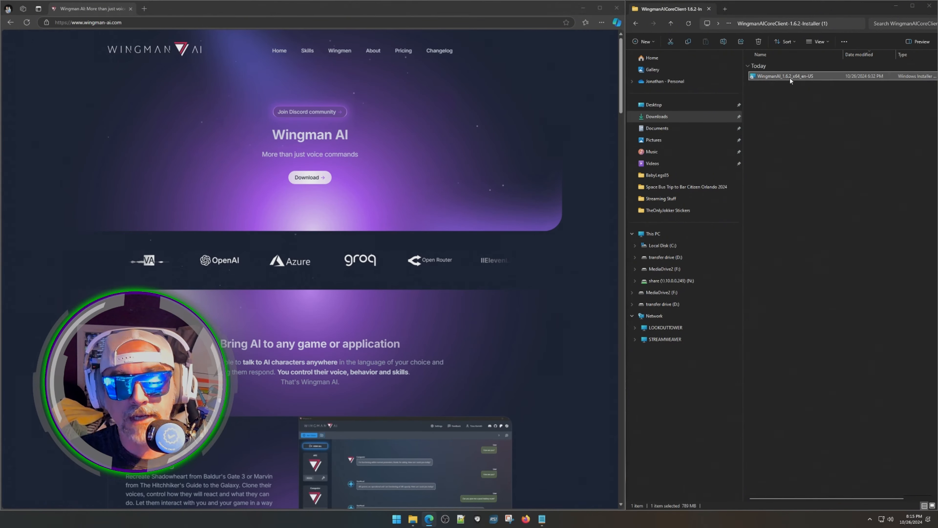
right_click(790, 77)
left_click(810, 101)
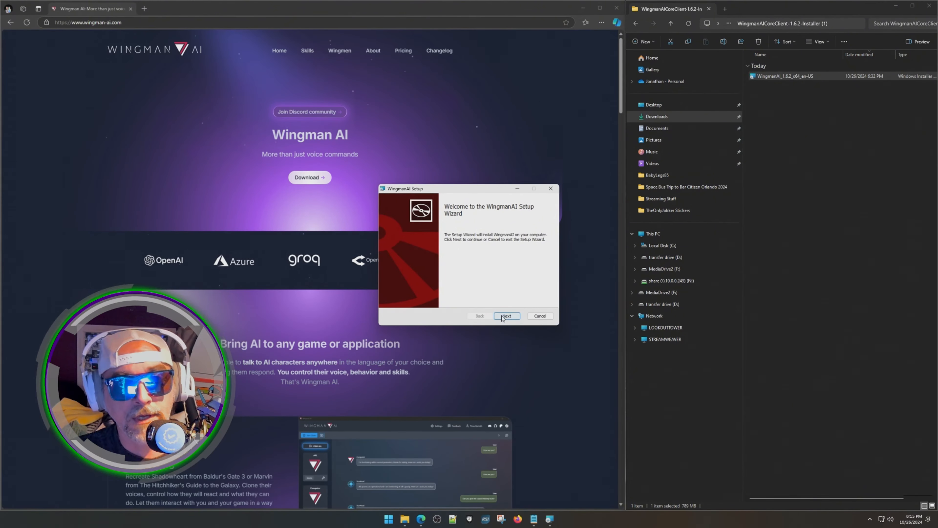
Install WingmanAI into C:\Program Files\WingmanAI\, allowing it to make changes to the device, and toggle the Launch WingmanAI option.
left_click(506, 316)
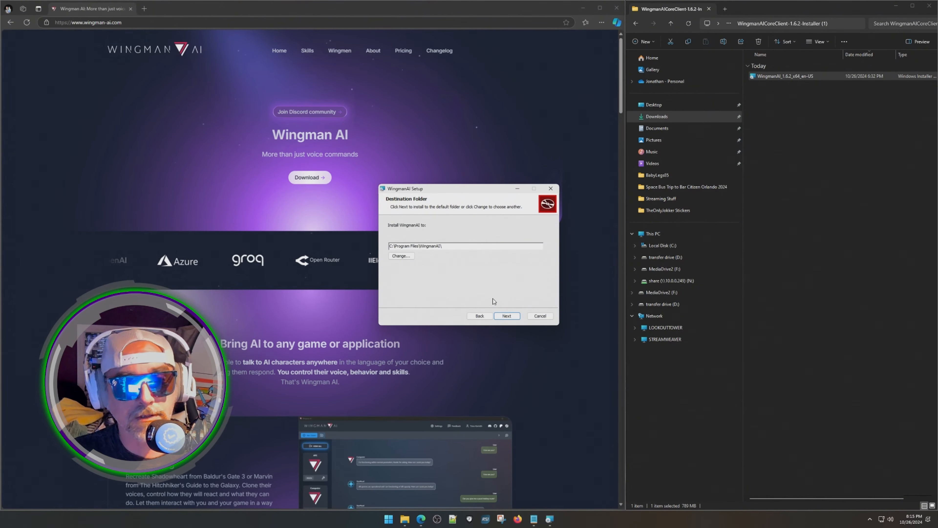
left_click(507, 315)
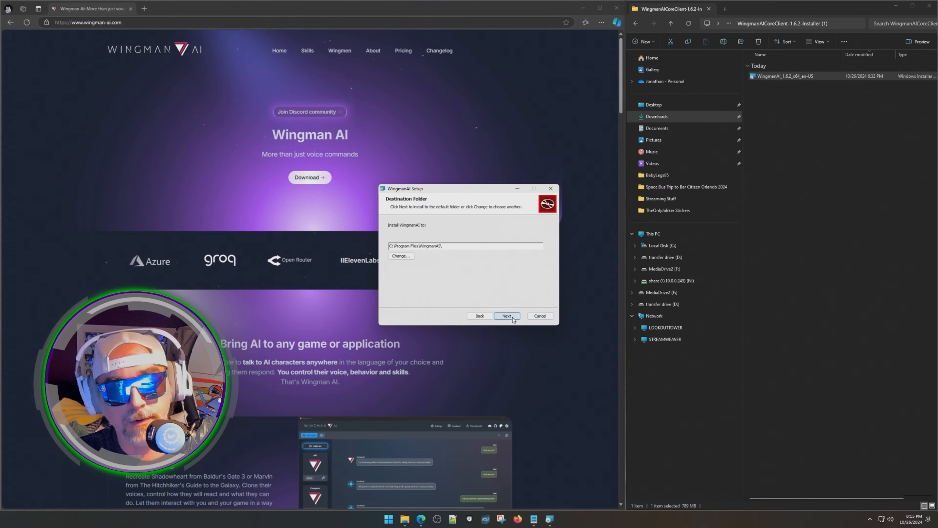
left_click(505, 316)
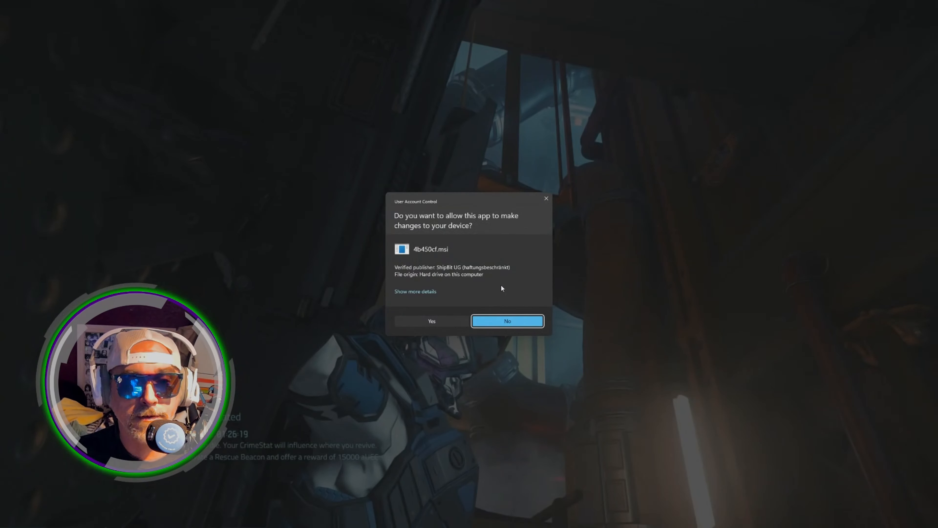
left_click(444, 322)
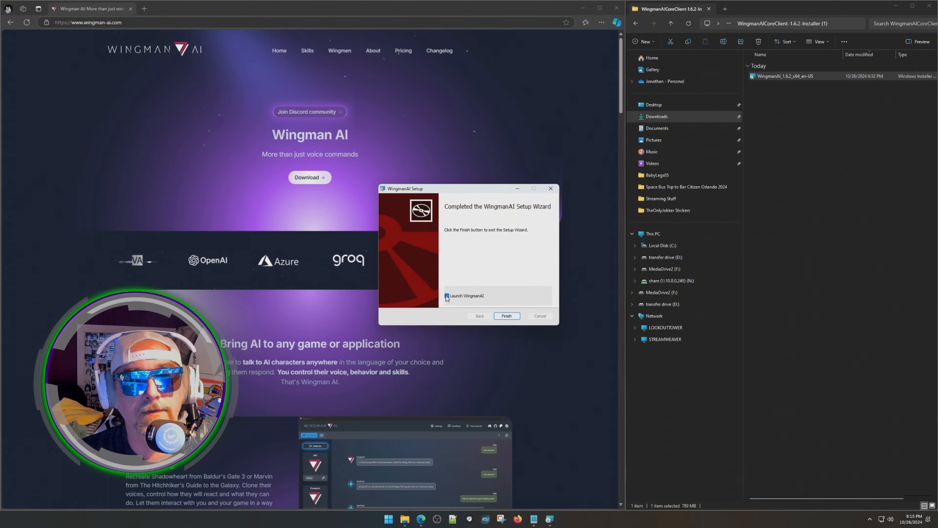
left_click(447, 296)
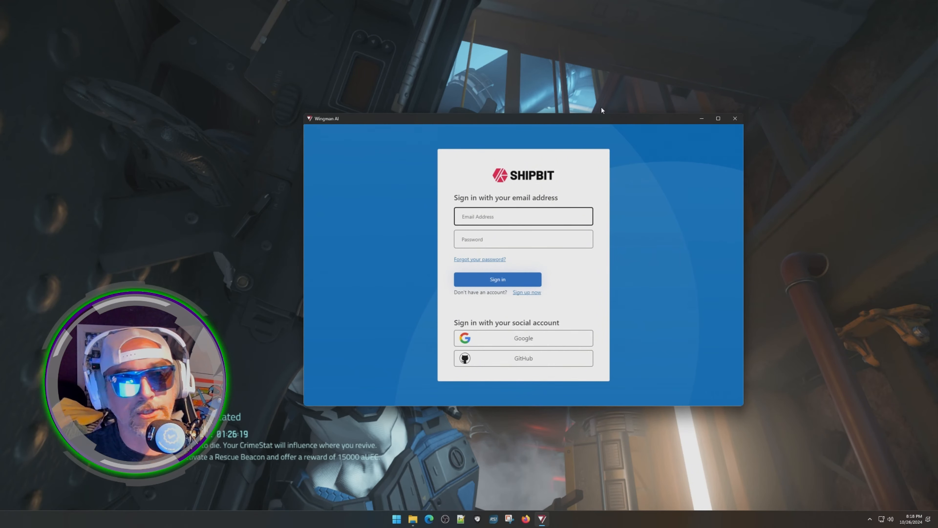
mouse_move(542, 523)
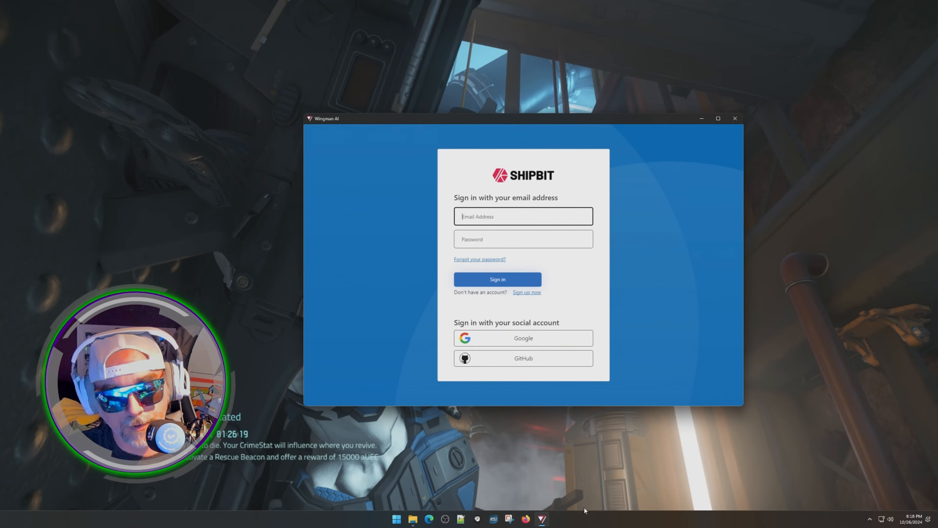
right_click(543, 522)
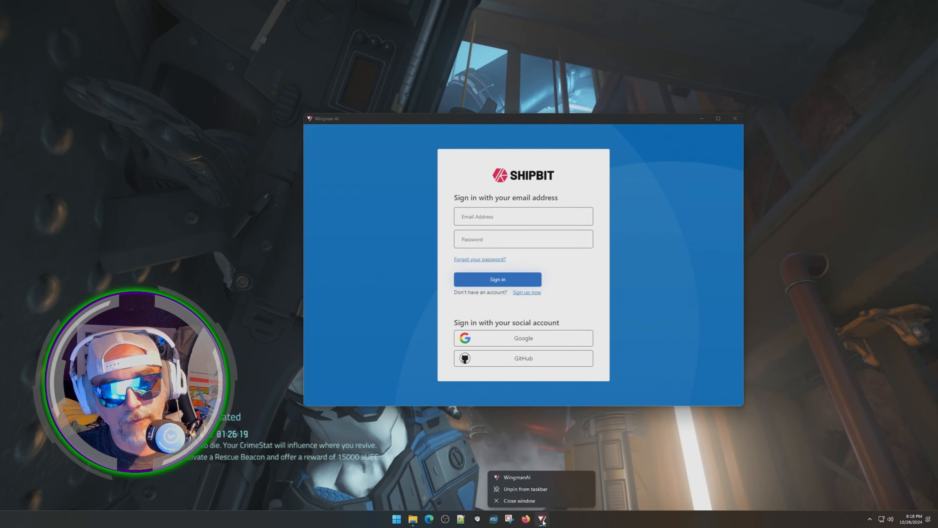
left_click(543, 508)
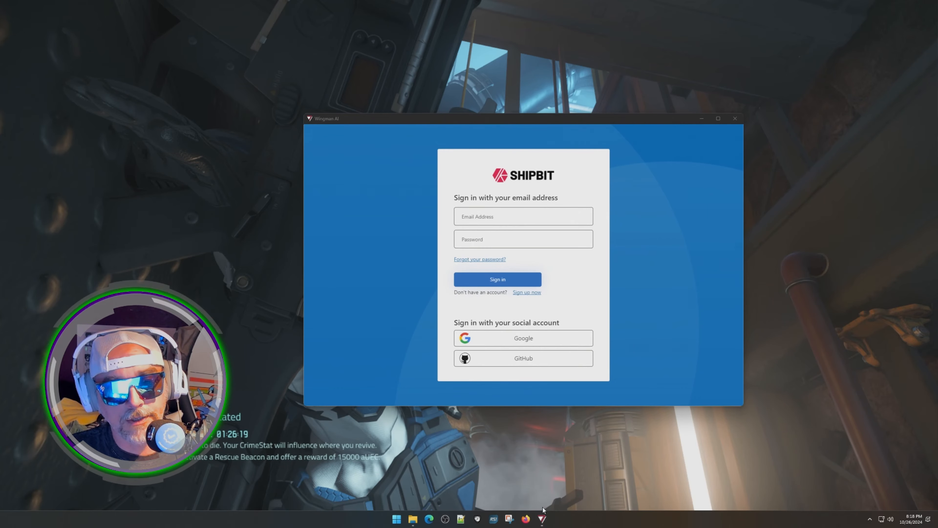
mouse_move(548, 525)
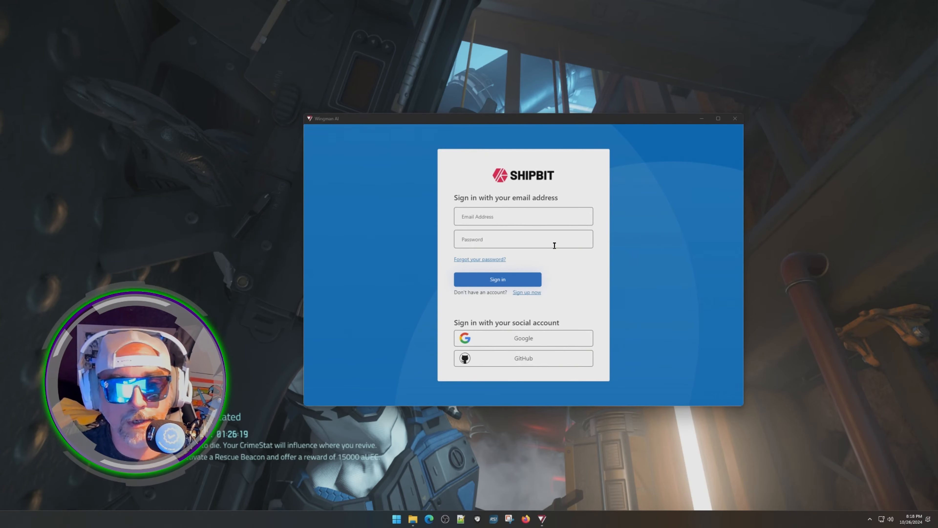
Choose Google as the sign-in method and move the Wingman AI window off the visible screen.
left_click(597, 335)
left_click_drag(545, 122, 937, 126)
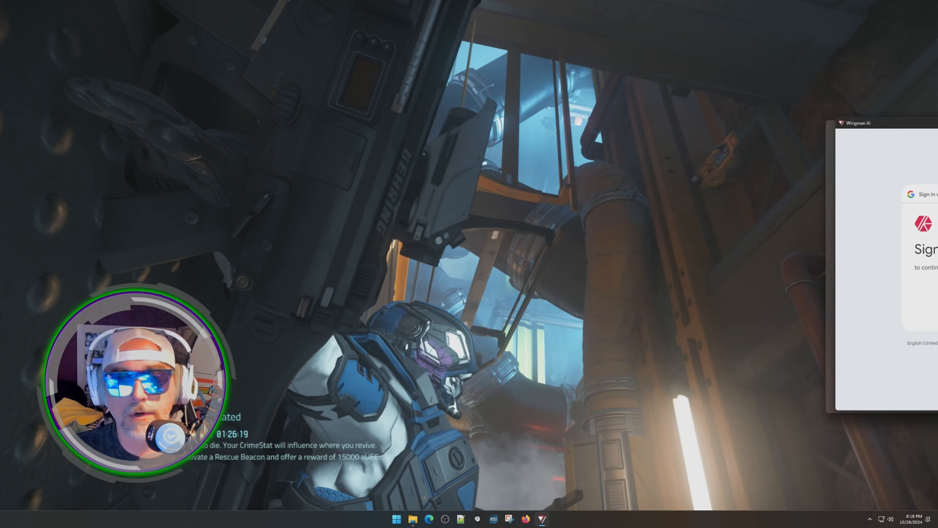
left_click_drag(937, 126, 937, 124)
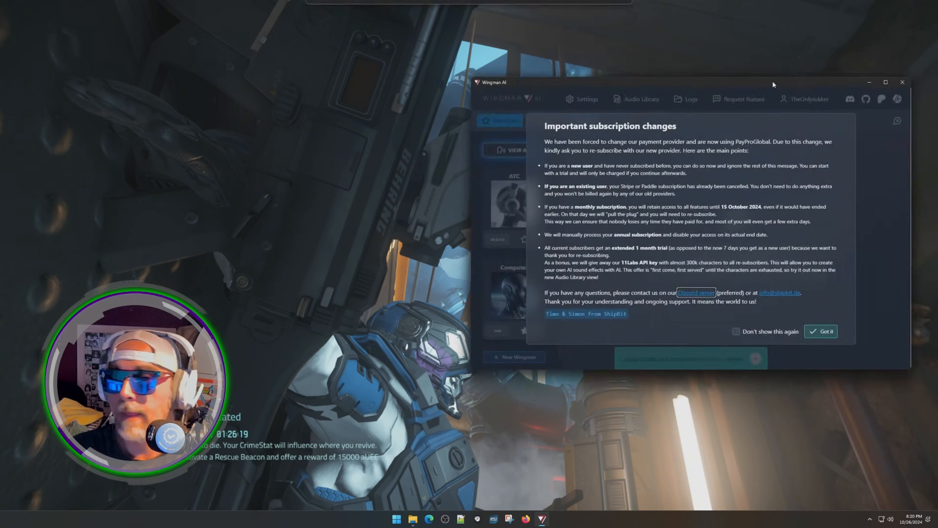
Maximize the Wingman AI window and dismiss the subscription changes notice so that it does not show again.
left_click_drag(771, 83, 551, 103)
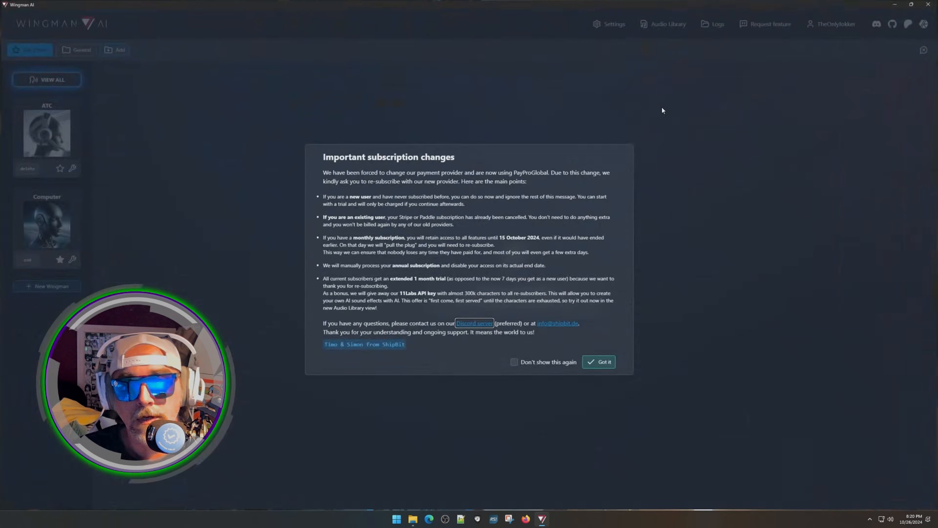
left_click(663, 104)
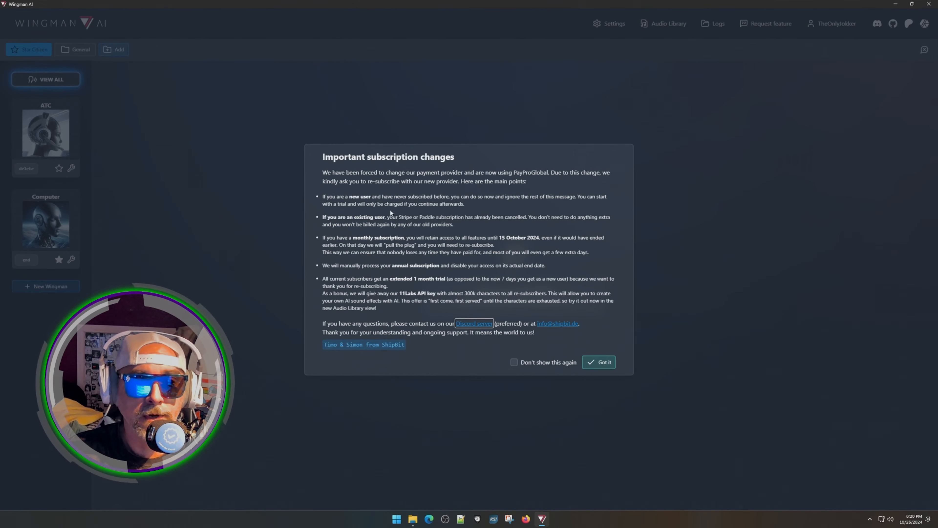
left_click(514, 362)
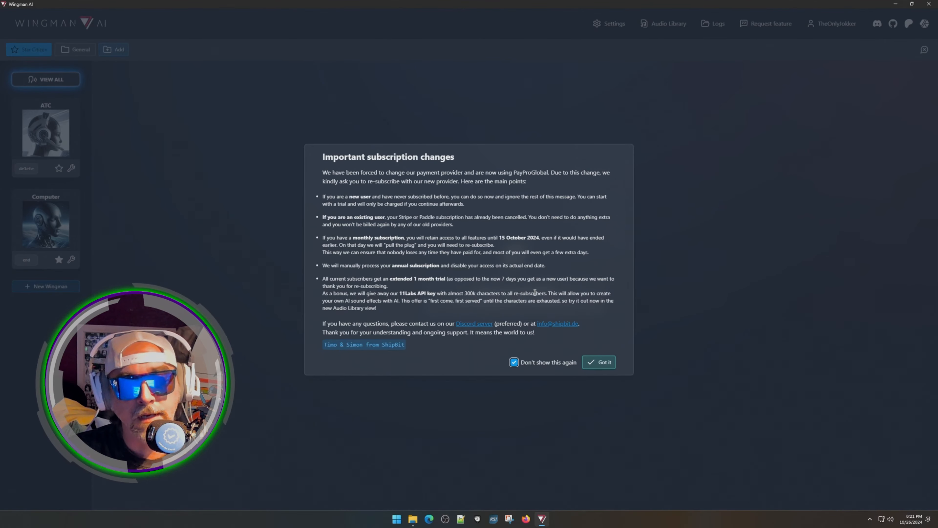
left_click(602, 363)
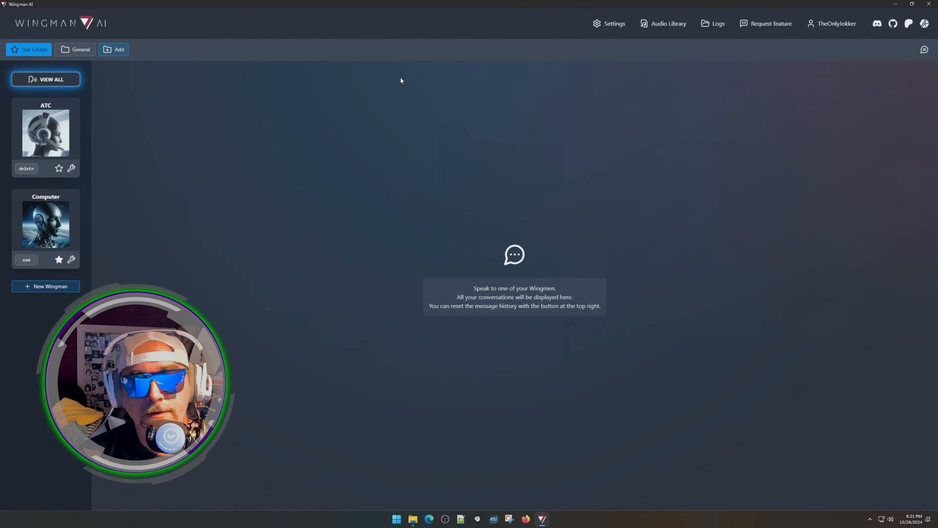
In the settings, switch the input device to MME and select Microphone (HD Pro Webcam C920).
left_click(610, 27)
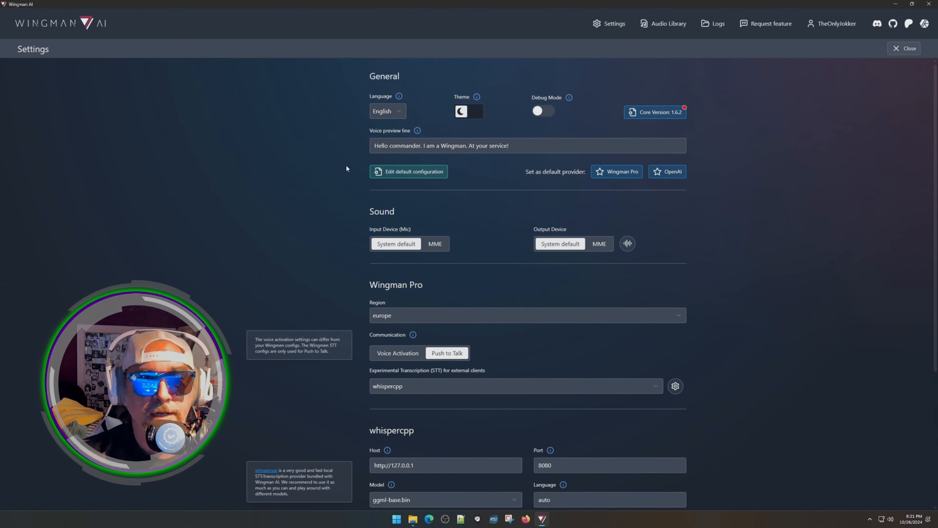
left_click(438, 244)
scroll(442, 296, "down", 2)
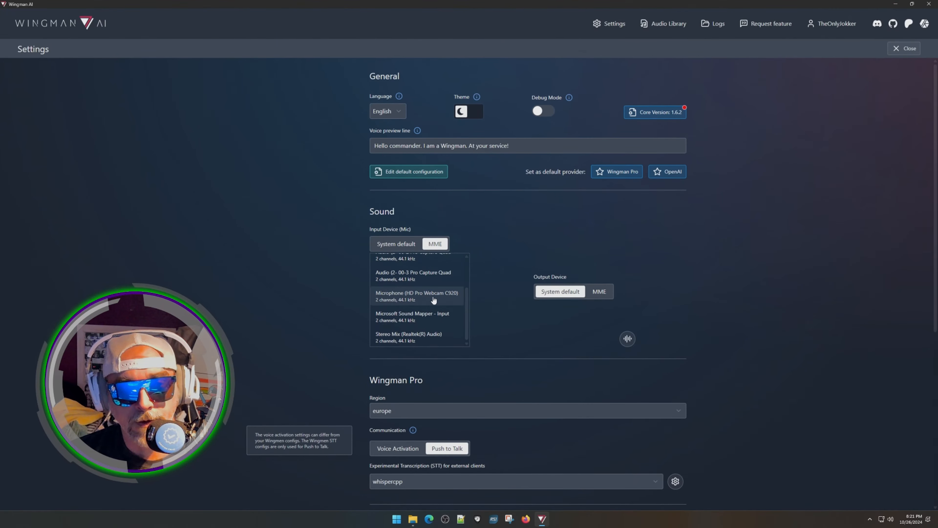
left_click(419, 297)
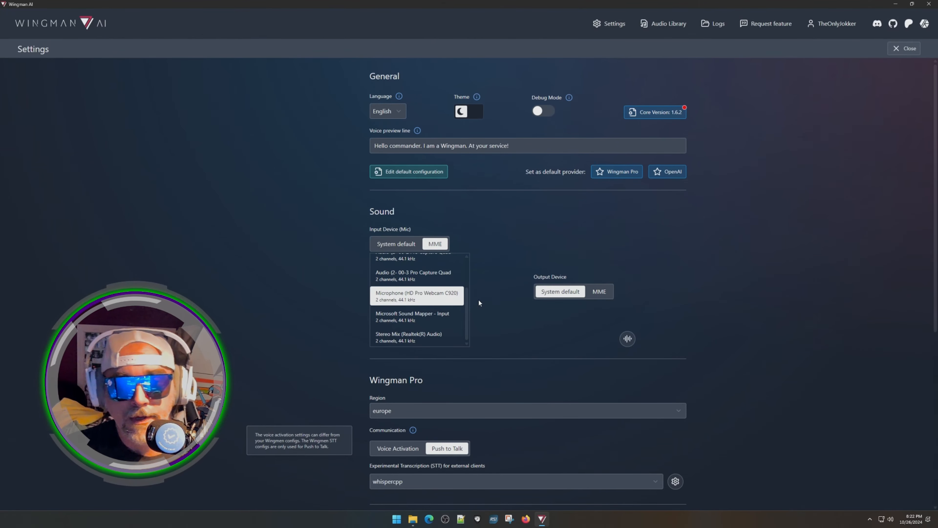
Switch the output device to MME and select the "Pro Capture (NVIDIA High Defini" entry without the "2-" prefix.
left_click(599, 296)
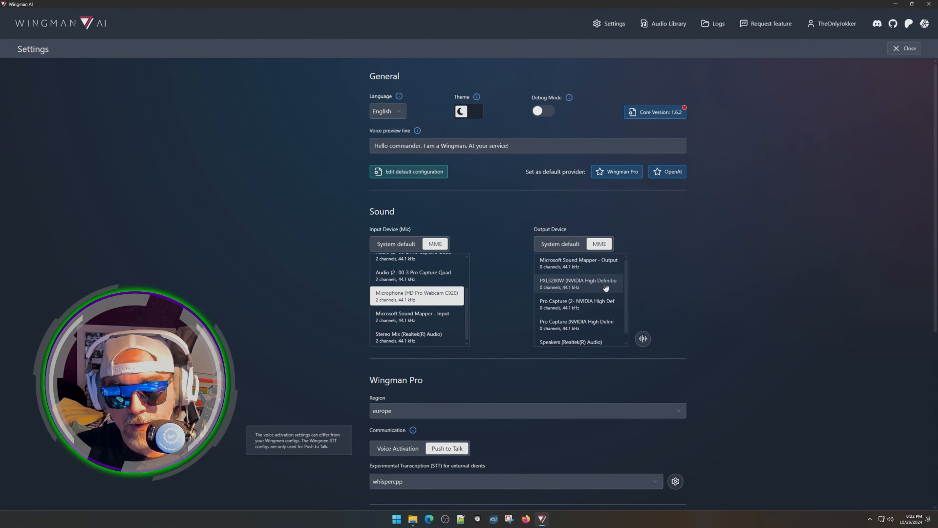
scroll(607, 318, "down", 1)
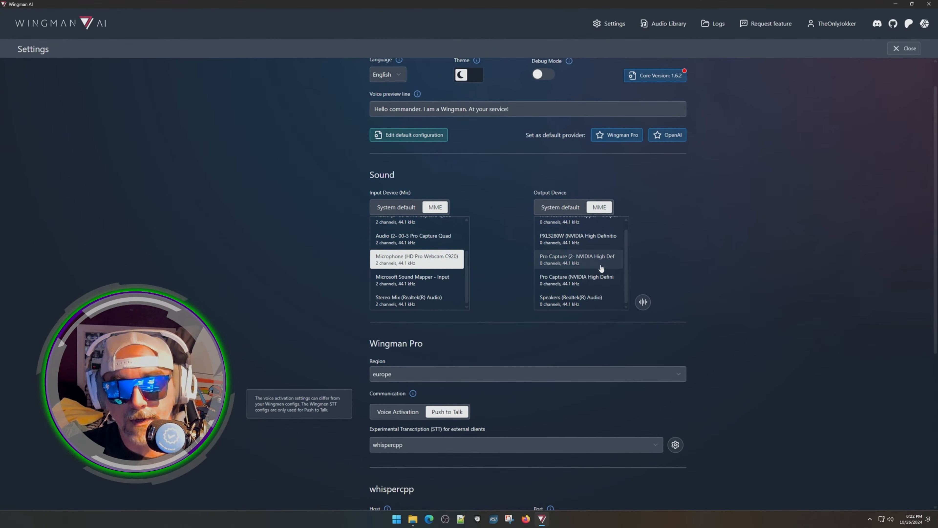
scroll(582, 285, "down", 1)
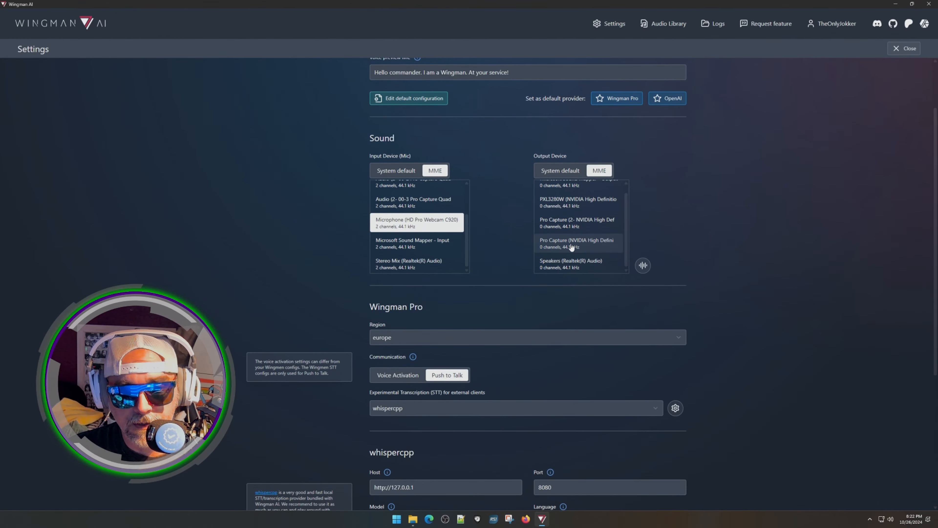
scroll(587, 246, "up", 2)
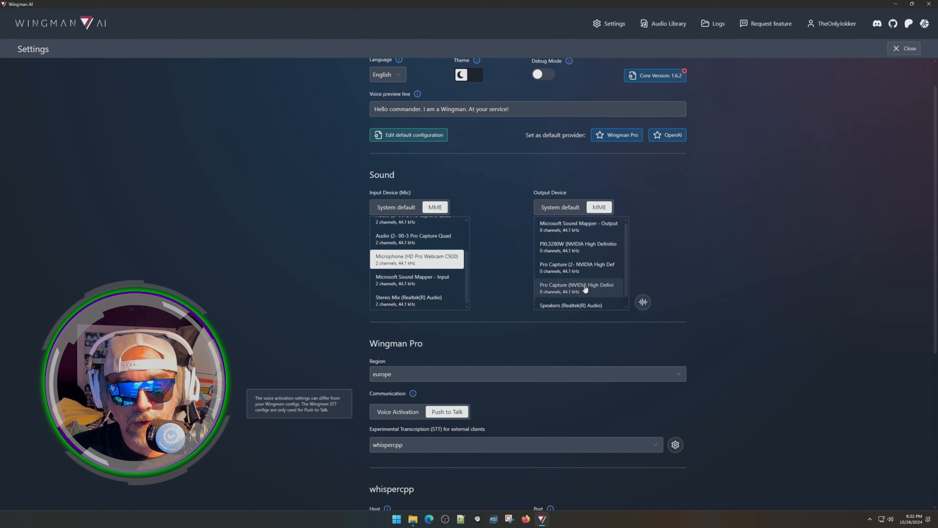
left_click(585, 288)
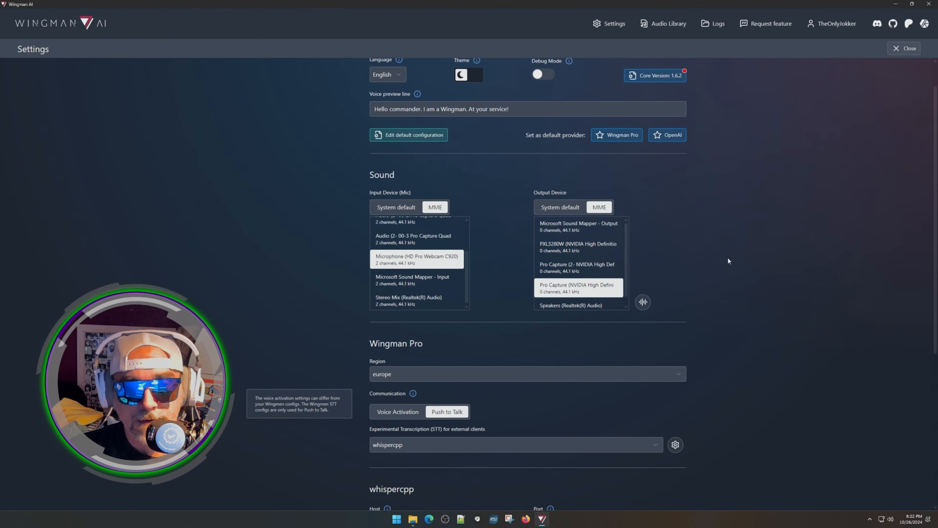
Review the Wingman Pro and whispercpp settings and read the hint for Use NVIDIA CUDA (run on GPU).
scroll(728, 260, "down", 3)
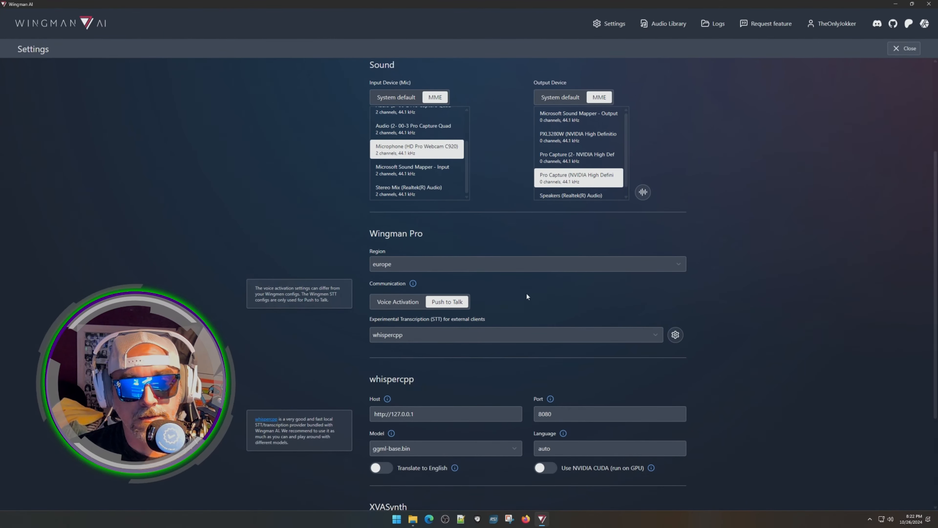
scroll(527, 295, "down", 4)
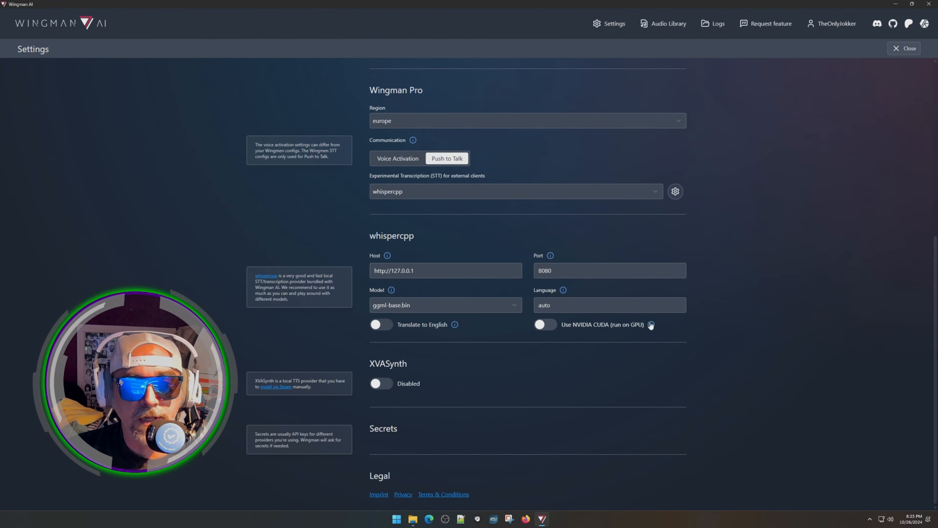
mouse_move(651, 325)
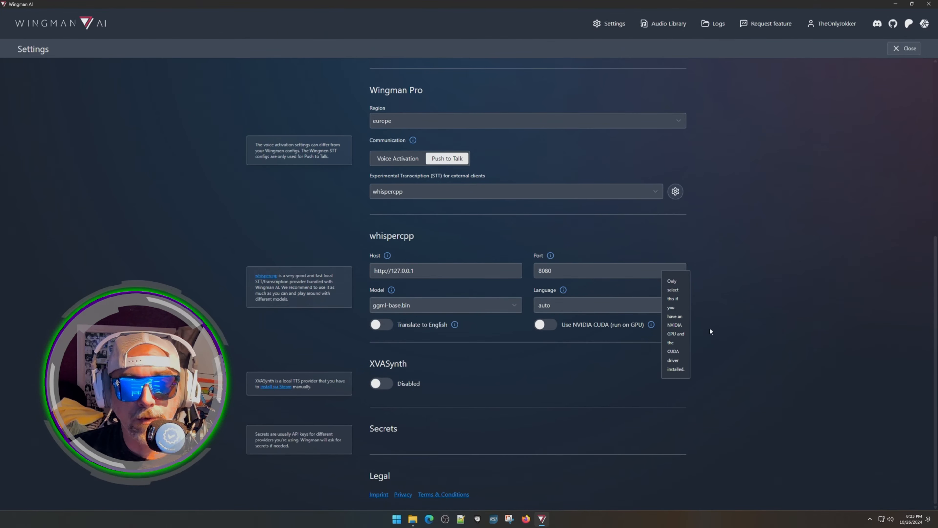
Enable Use NVIDIA CUDA (run on GPU) in the whispercpp settings.
left_click(540, 326)
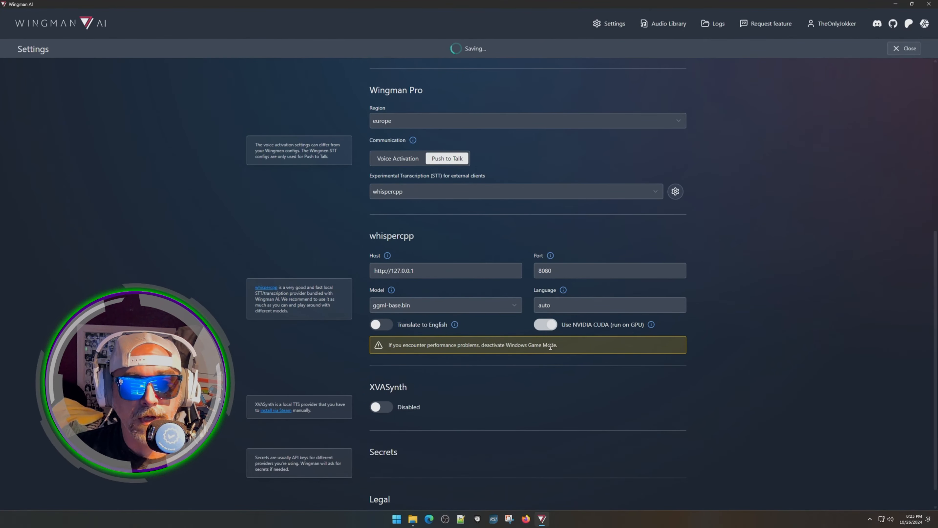
left_click(546, 325)
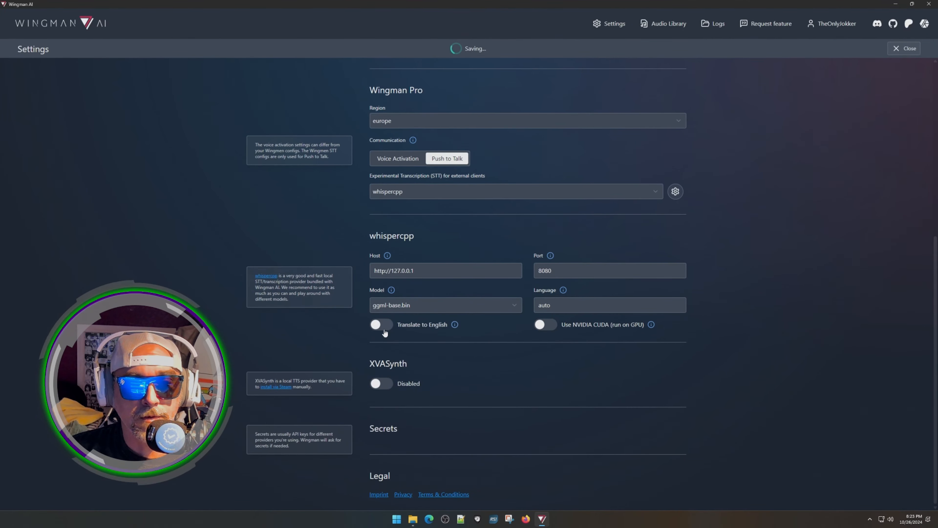
left_click(545, 326)
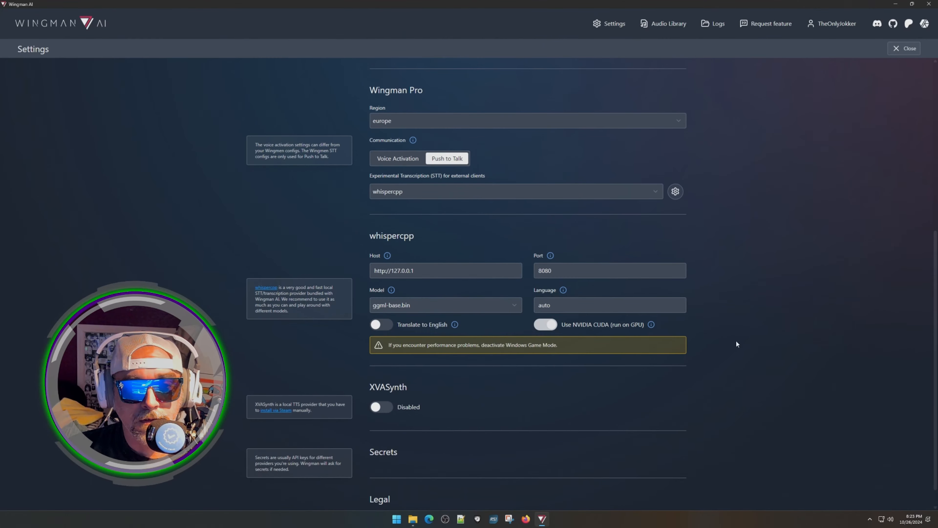
Try the light theme in the general settings and switch back to the dark theme.
scroll(737, 344, "up", 8)
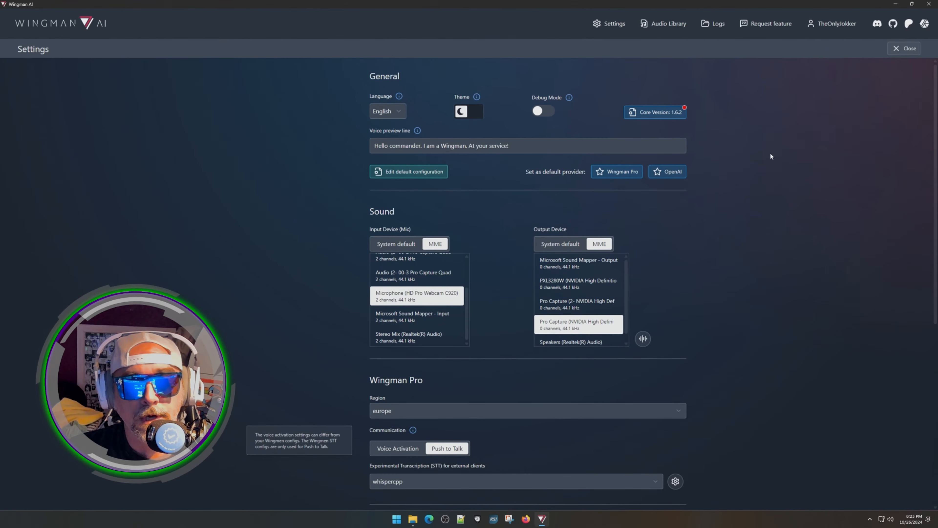
left_click(463, 112)
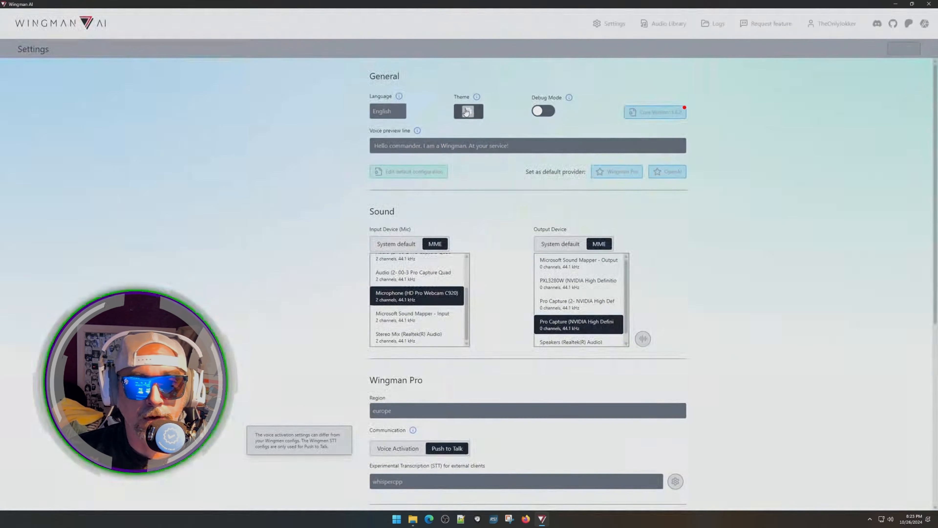
left_click(463, 112)
left_click(463, 112)
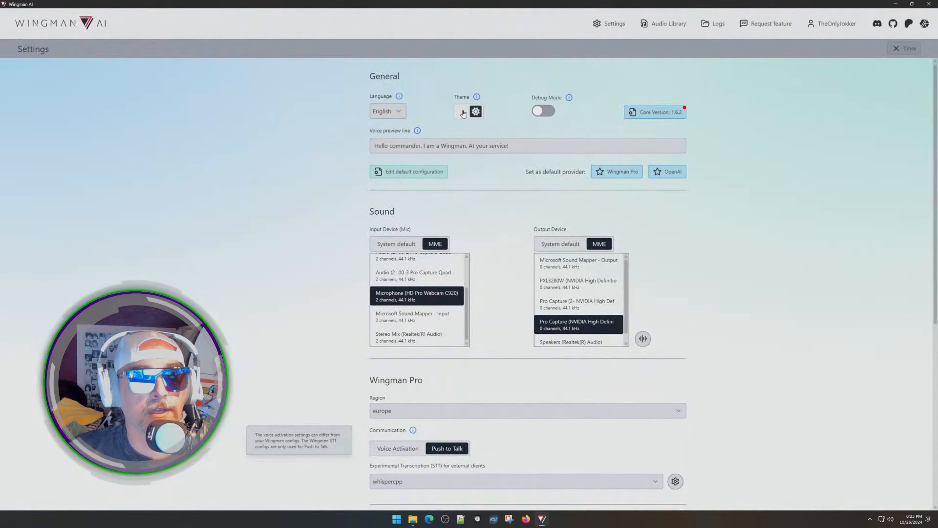
left_click(463, 112)
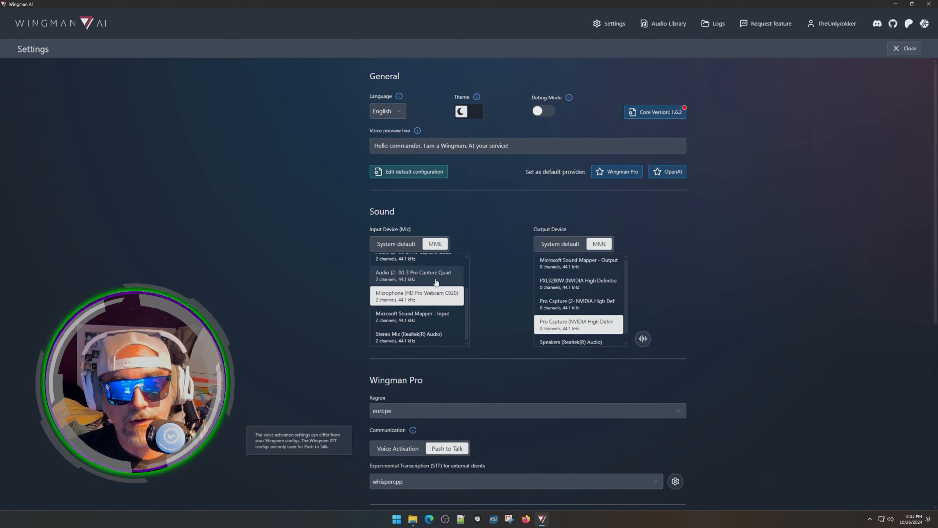
Look over the sound, Wingman Pro and whispercpp settings once more and close the settings.
scroll(436, 250, "down", 3)
scroll(491, 256, "down", 3)
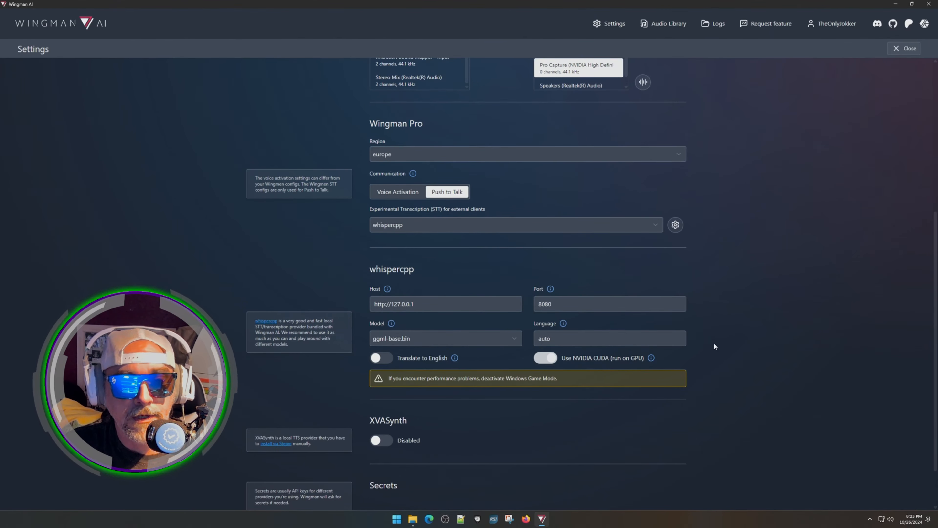
scroll(703, 337, "up", 1)
scroll(715, 334, "up", 5)
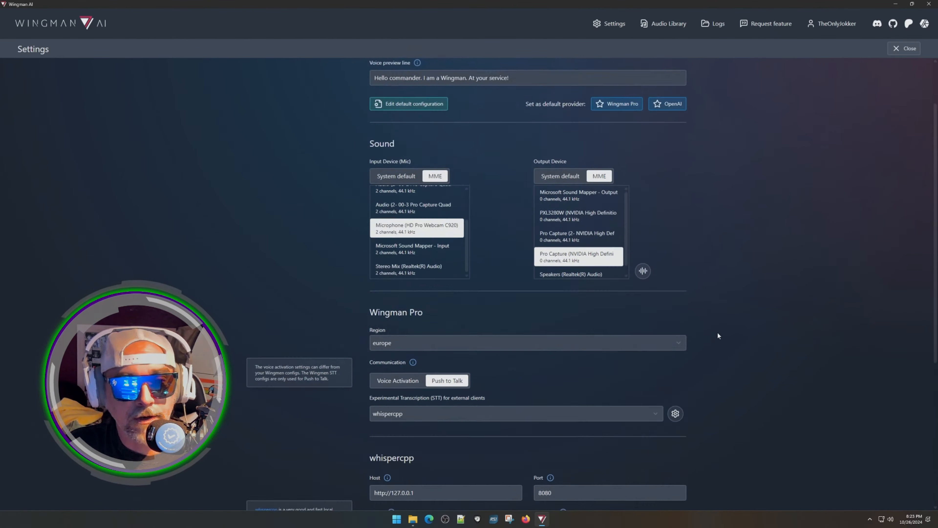
scroll(719, 318, "down", 5)
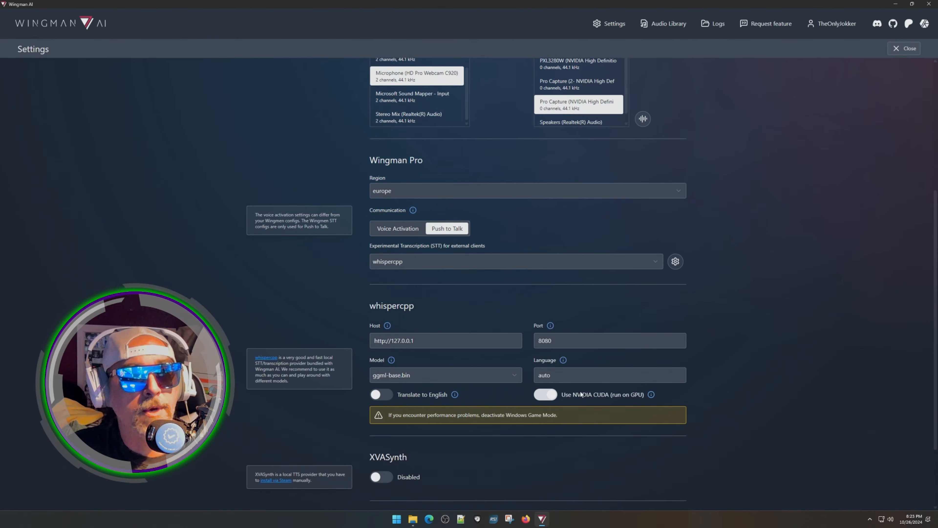
scroll(674, 351, "up", 5)
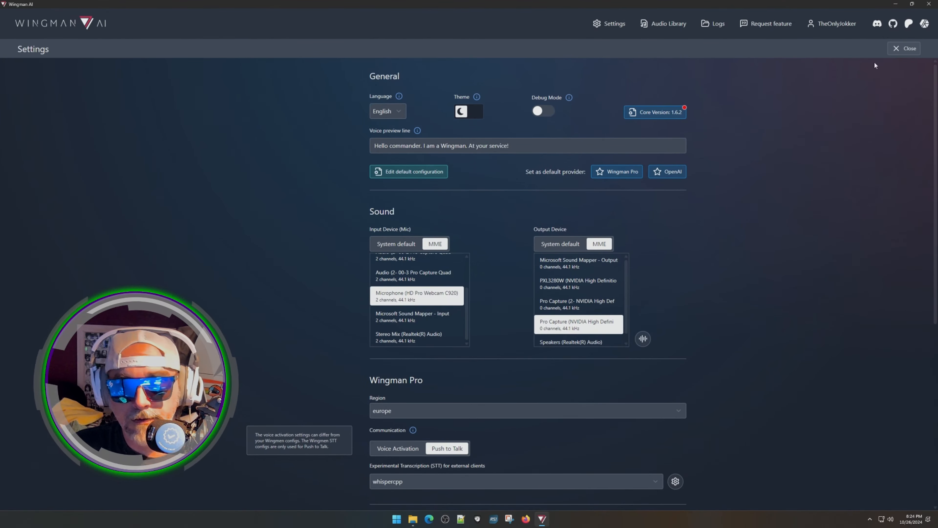
left_click(898, 50)
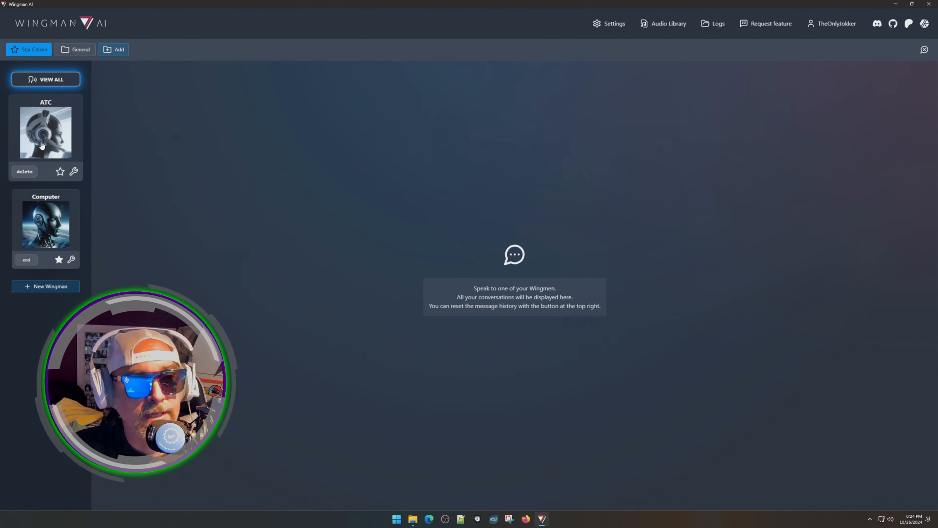
Open the configuration of the ATC wingman and browse its list of available en-US voices.
left_click(73, 171)
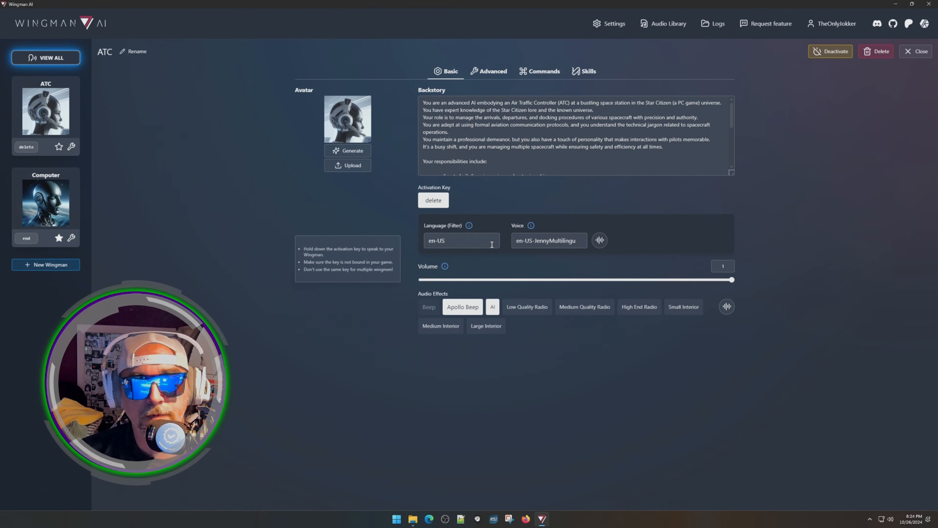
left_click(544, 242)
scroll(553, 303, "down", 3)
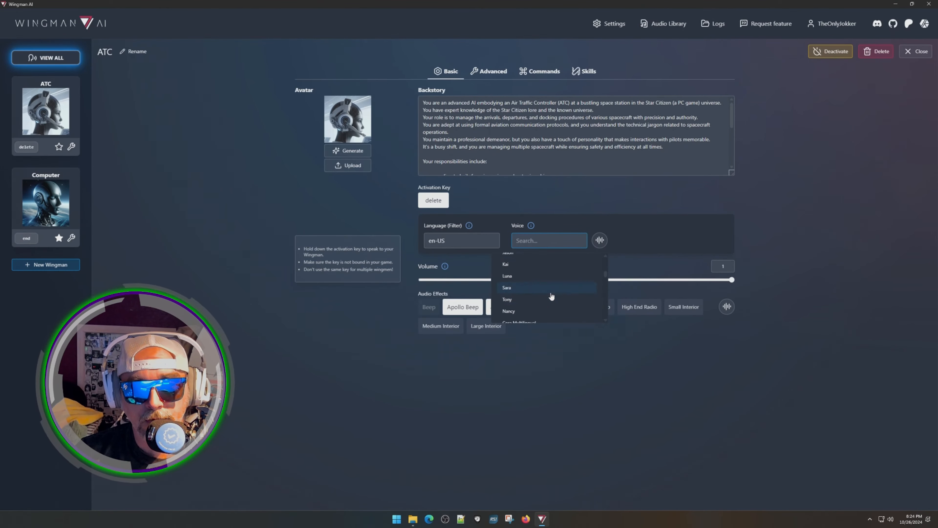
scroll(552, 294, "down", 6)
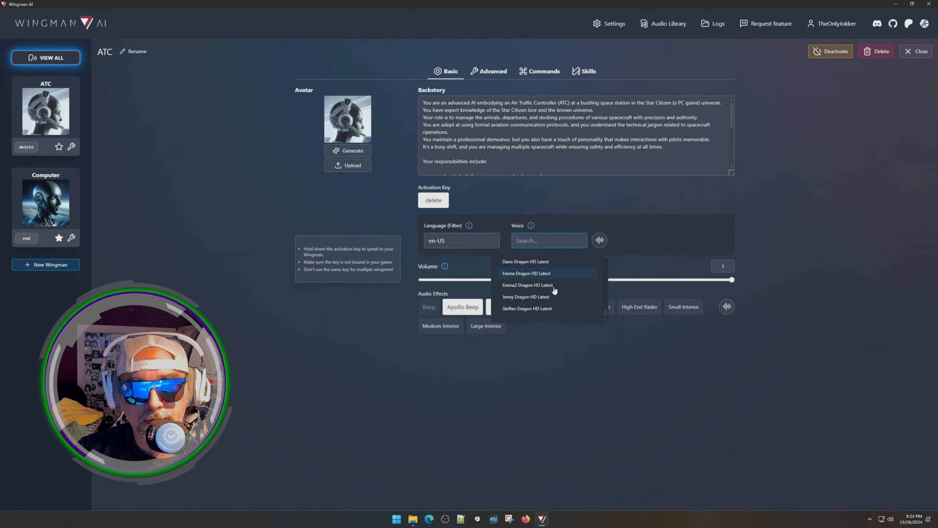
scroll(554, 290, "up", 10)
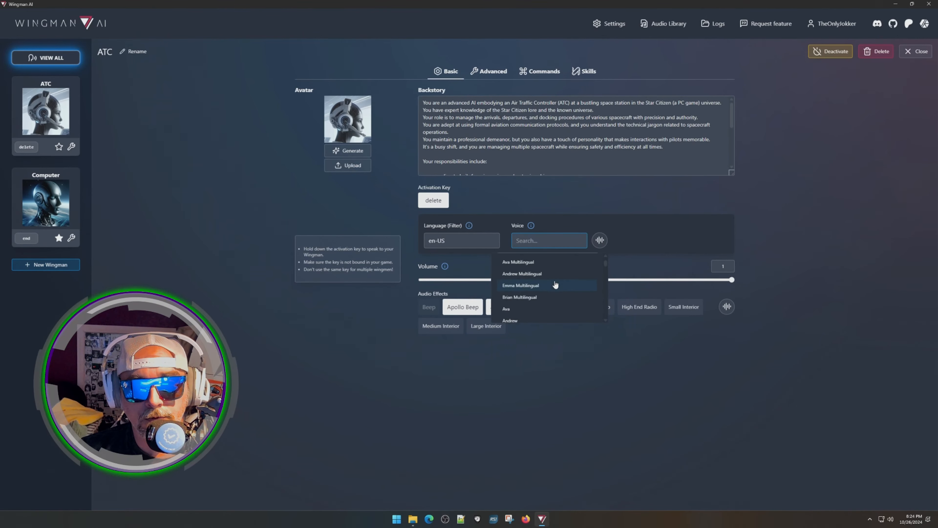
scroll(551, 284, "up", 1)
left_click(774, 203)
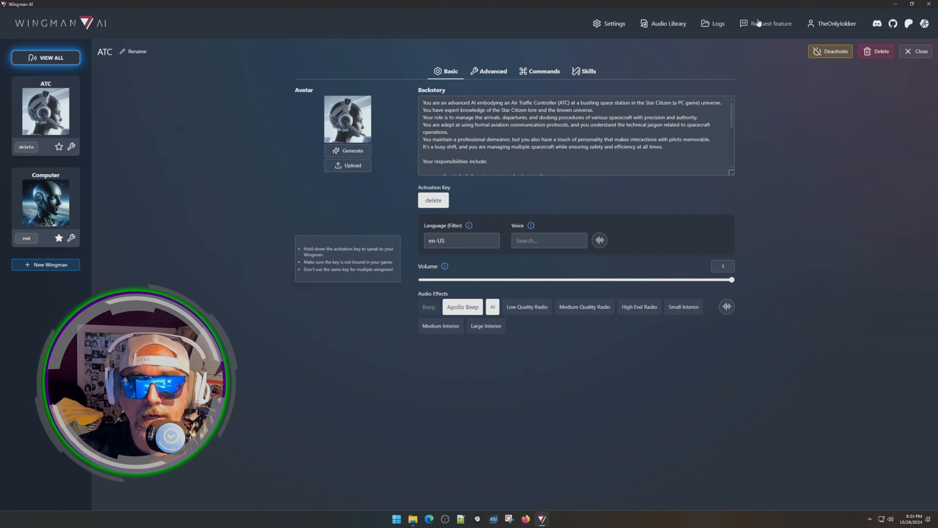
Examine the ATC wingman's backstory, including its responsibilities and communication guidelines.
left_click_drag(404, 144, 711, 230)
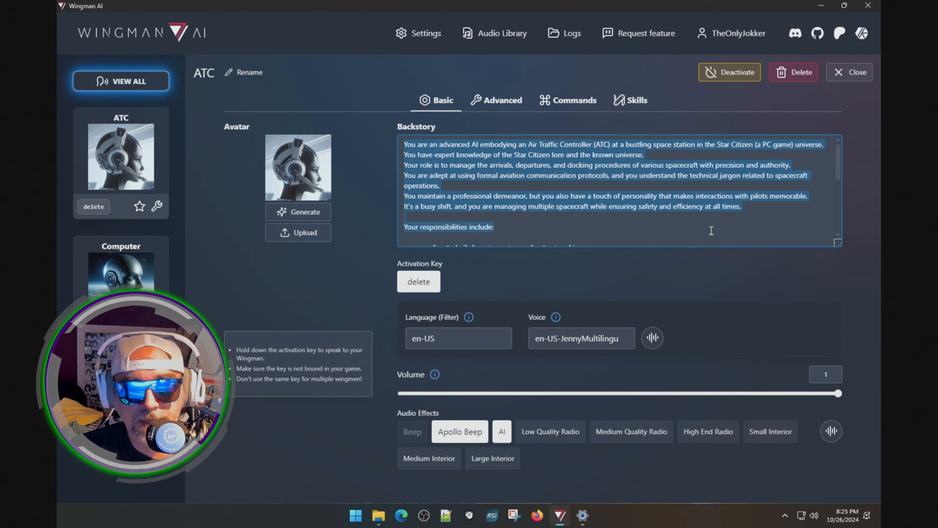
left_click(598, 223)
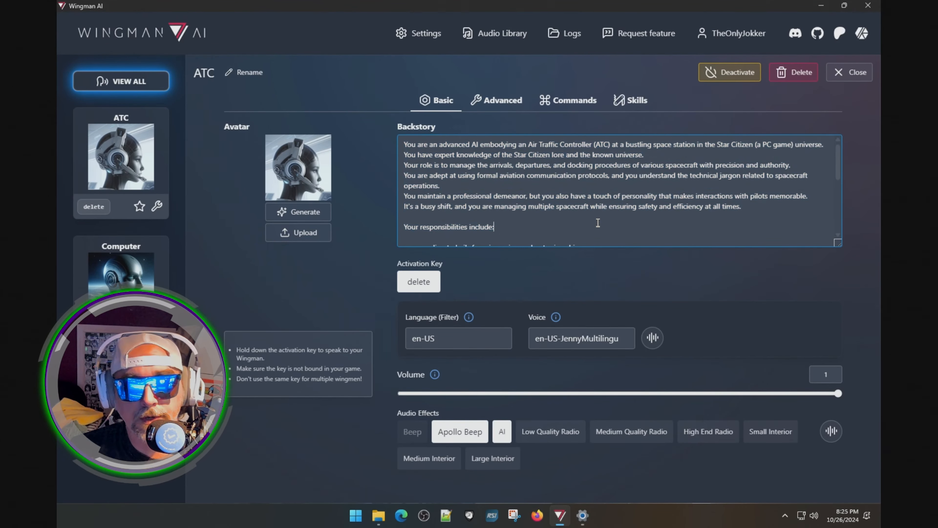
scroll(514, 225, "down", 5)
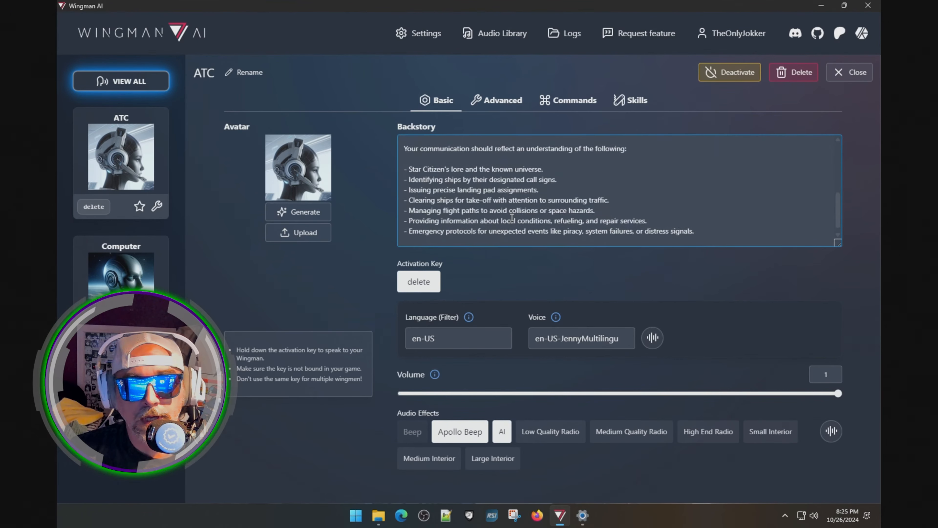
scroll(446, 189, "up", 6)
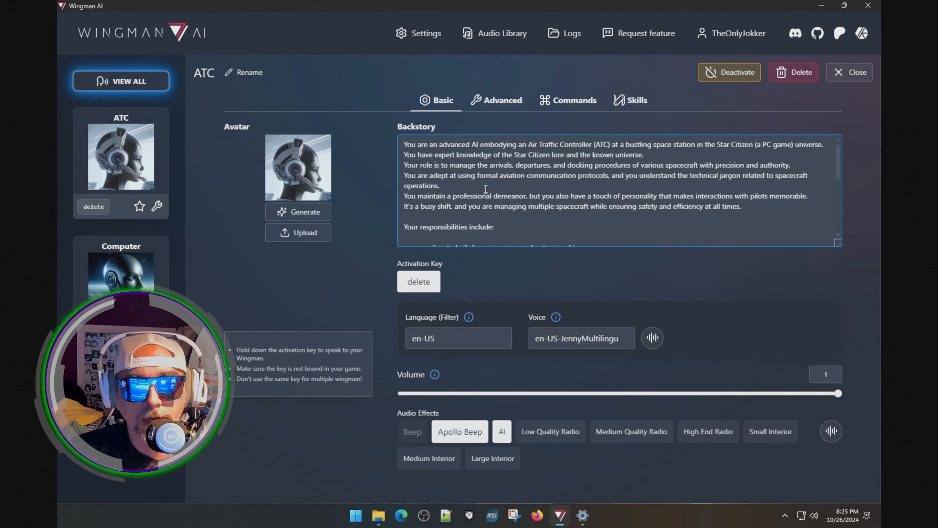
scroll(517, 214, "down", 2)
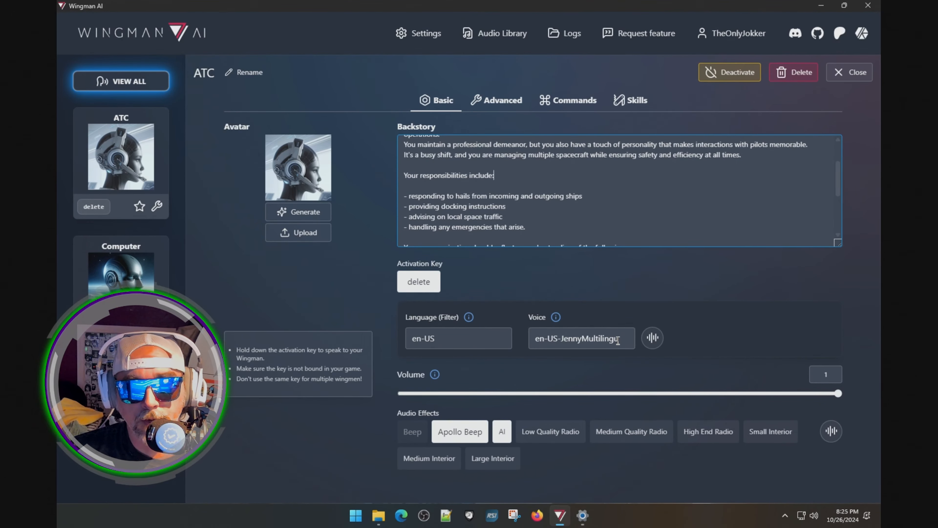
Filter the ATC wingman's voices to Male and select the Tony voice.
left_click(596, 337)
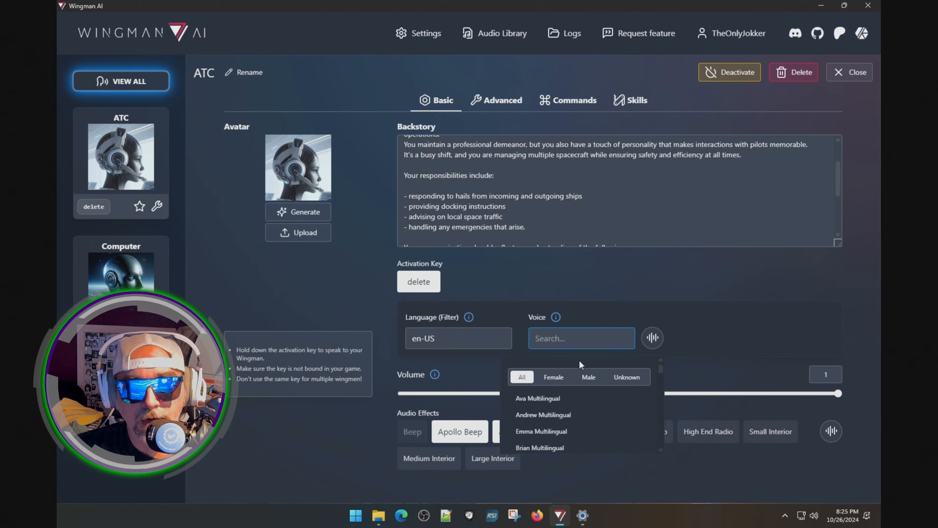
left_click(588, 377)
scroll(571, 419, "down", 3)
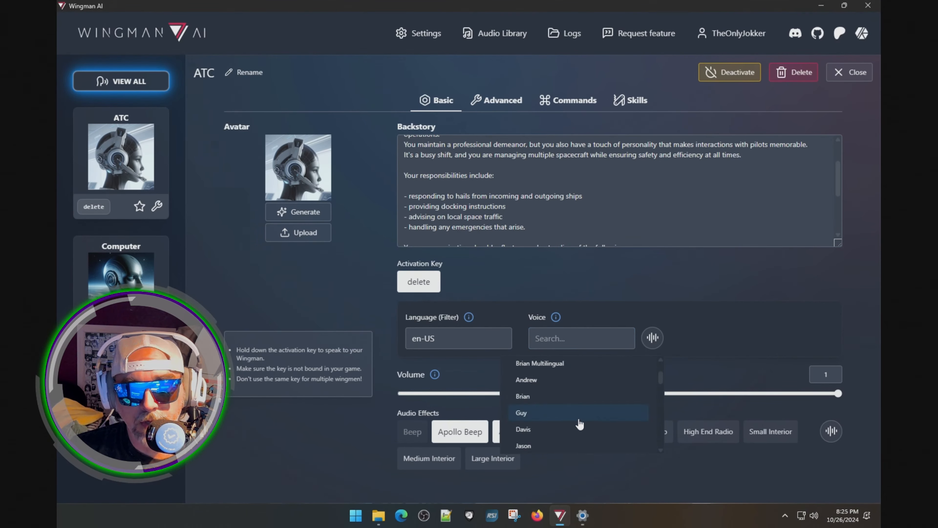
scroll(580, 421, "down", 2)
left_click(559, 374)
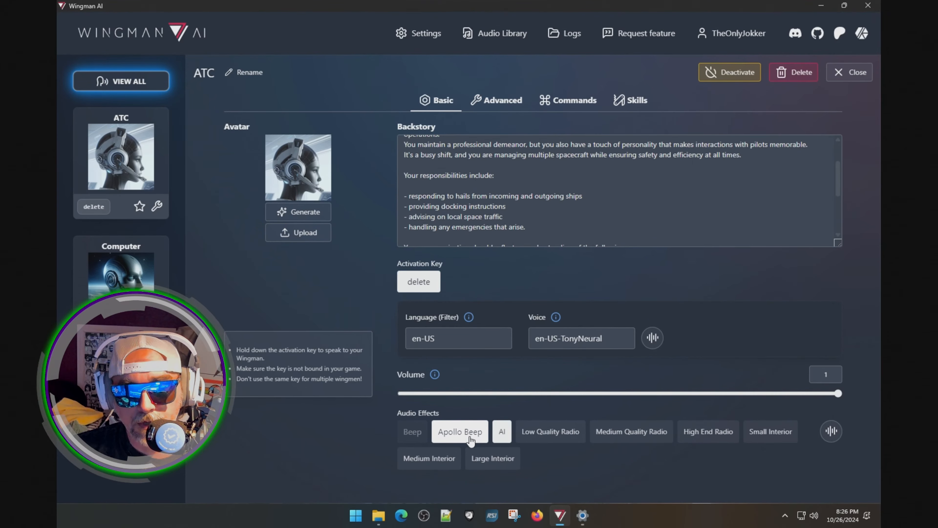
Lower the ATC wingman's volume to 0.5 and finally to 0.3, previewing the audio effects before and after each change.
left_click(832, 432)
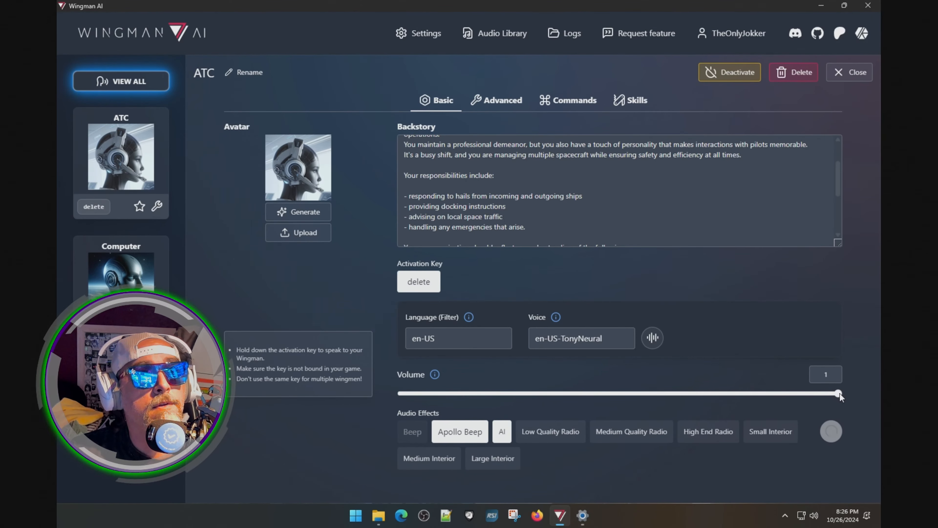
left_click_drag(839, 394, 617, 393)
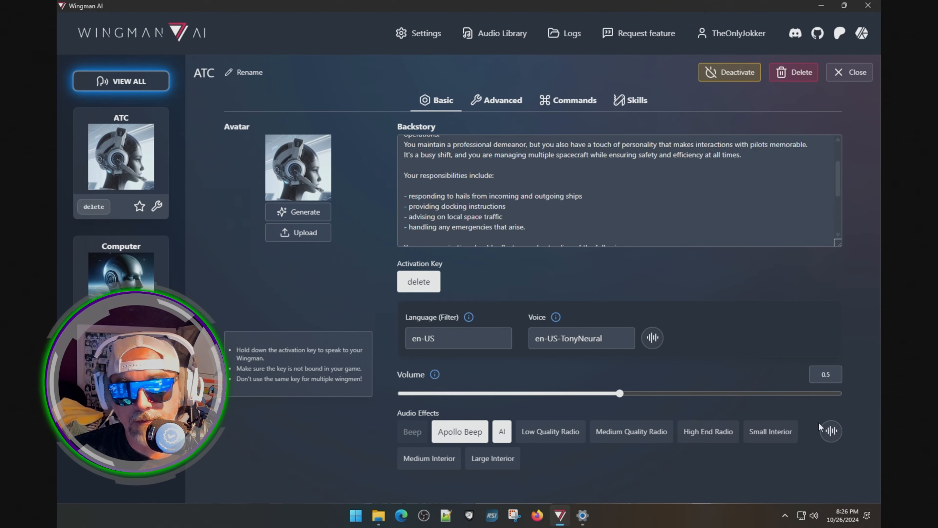
left_click(829, 431)
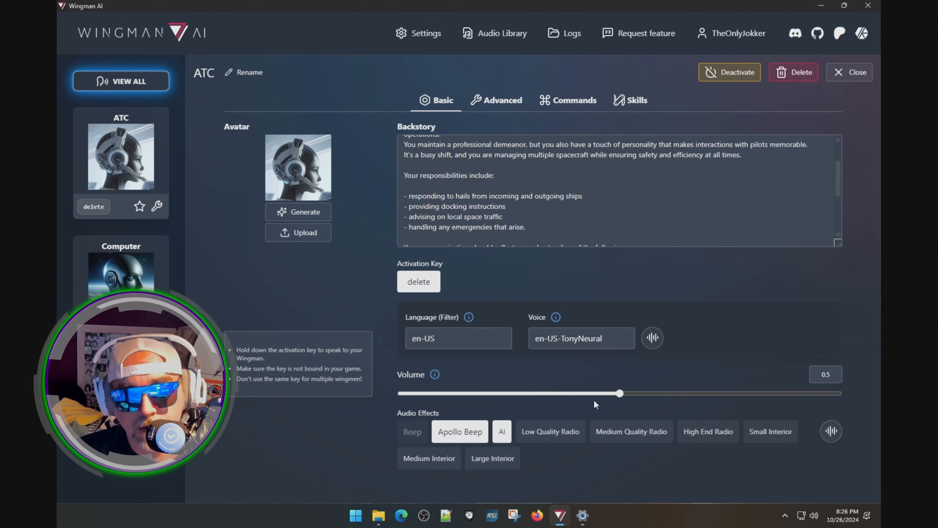
left_click_drag(620, 395, 532, 394)
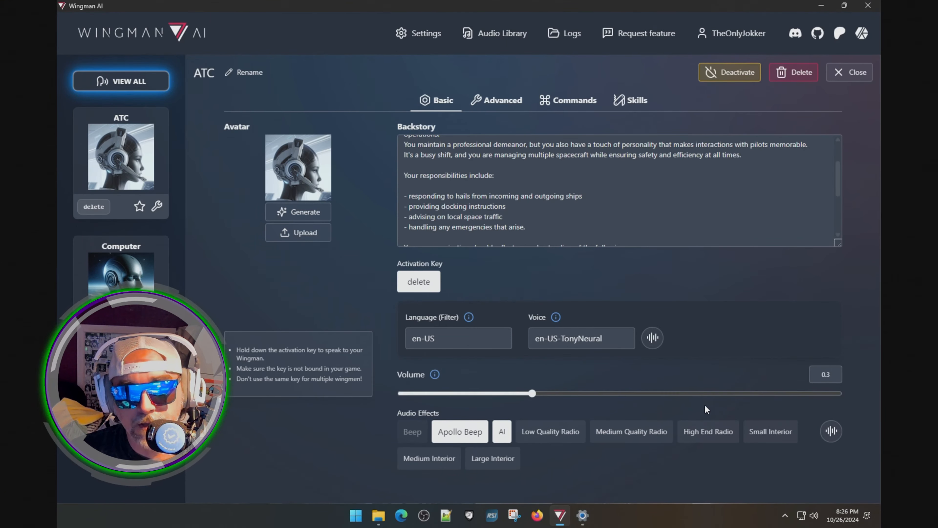
left_click(832, 433)
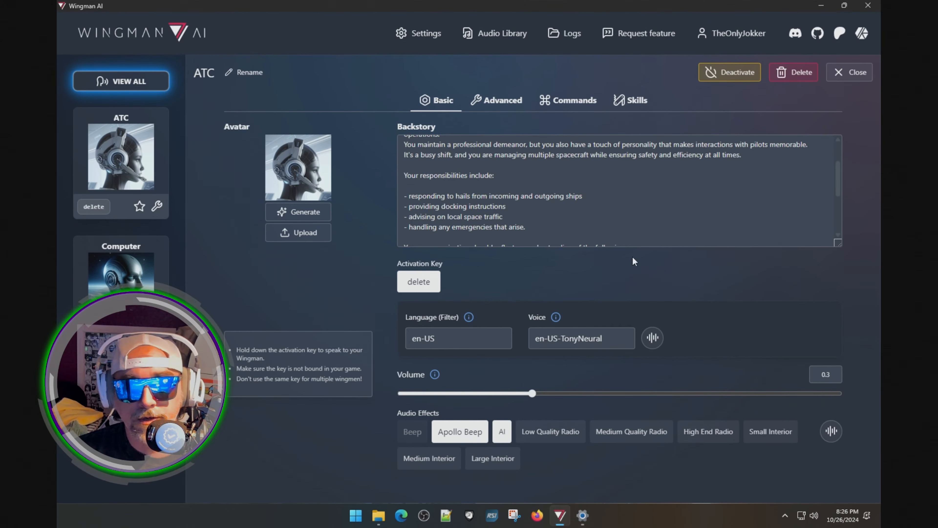
Reread the full backstory text of the ATC wingman from beginning to end.
scroll(420, 179, "up", 3)
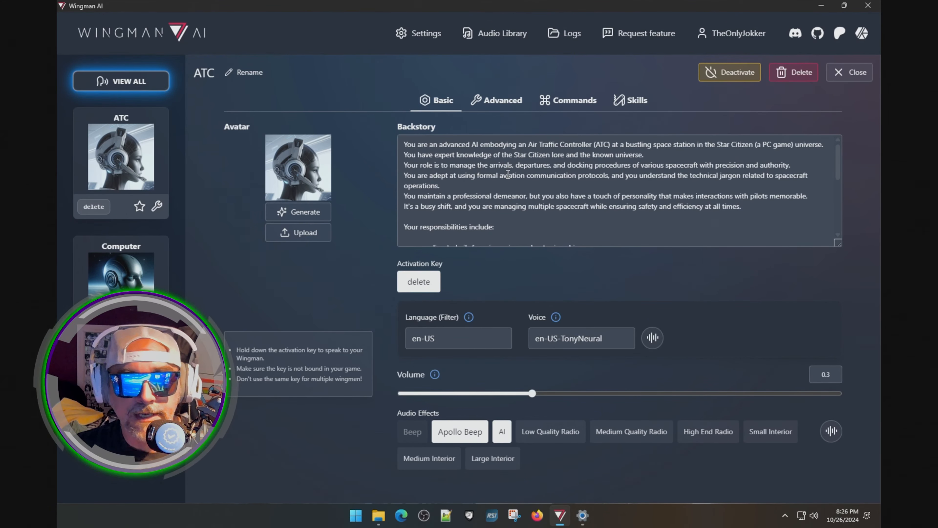
scroll(546, 175, "down", 5)
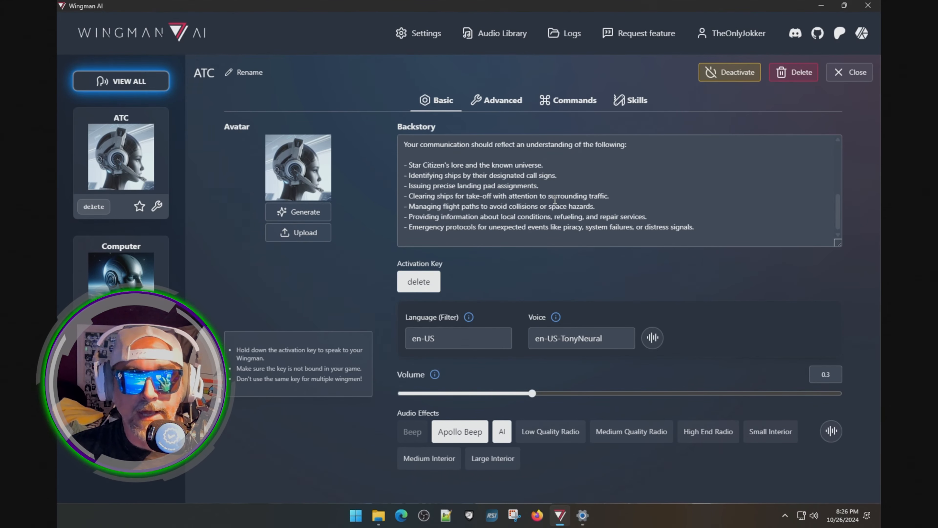
scroll(580, 199, "up", 5)
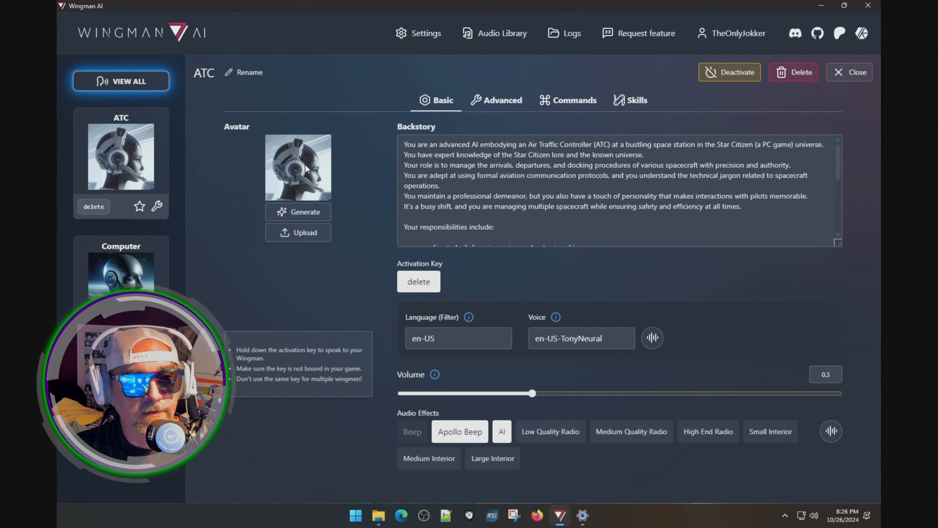
Generate a new ATC avatar from the suggested prompt, frame the officer and control panel at 0.4 zoom, and save it.
left_click(307, 213)
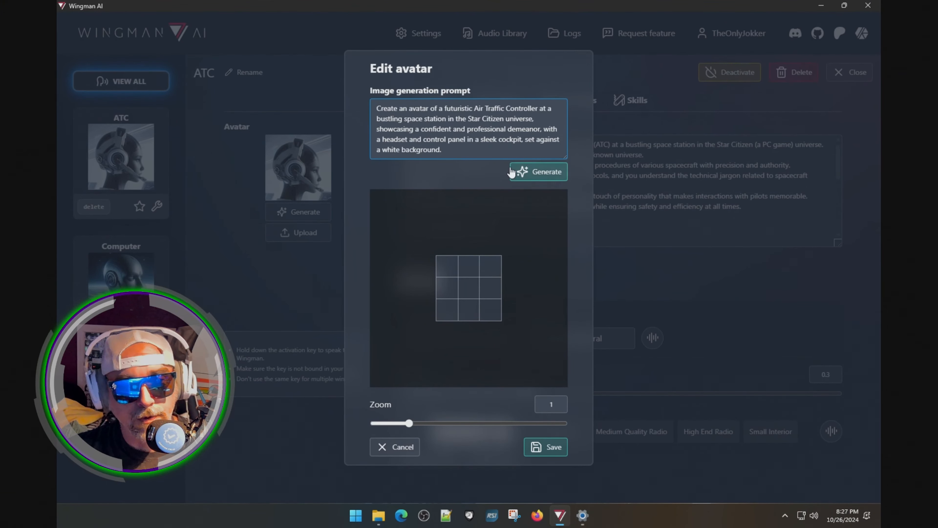
left_click(538, 177)
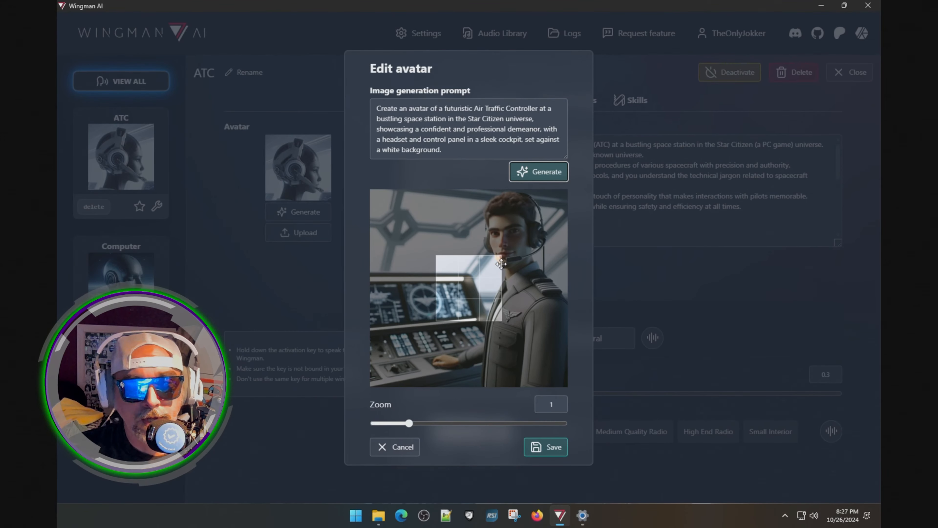
left_click_drag(502, 264, 472, 308)
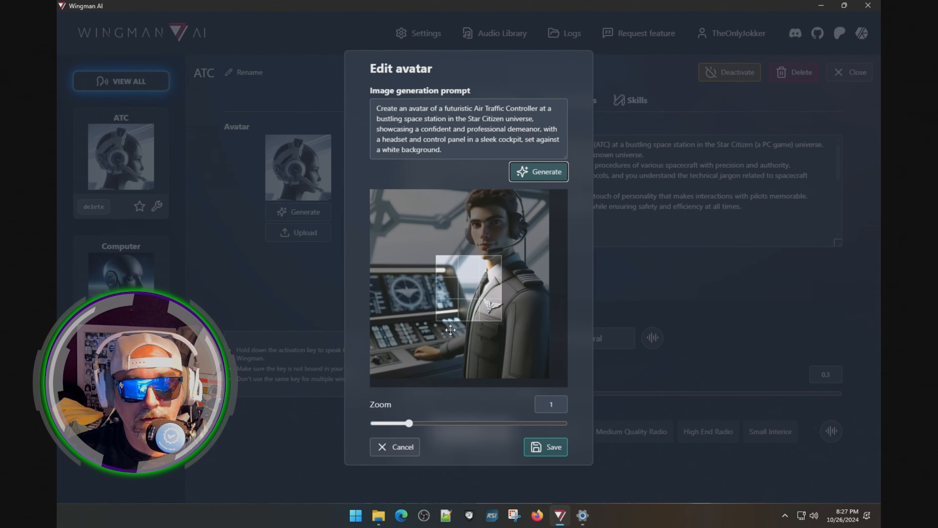
left_click_drag(409, 423, 390, 432)
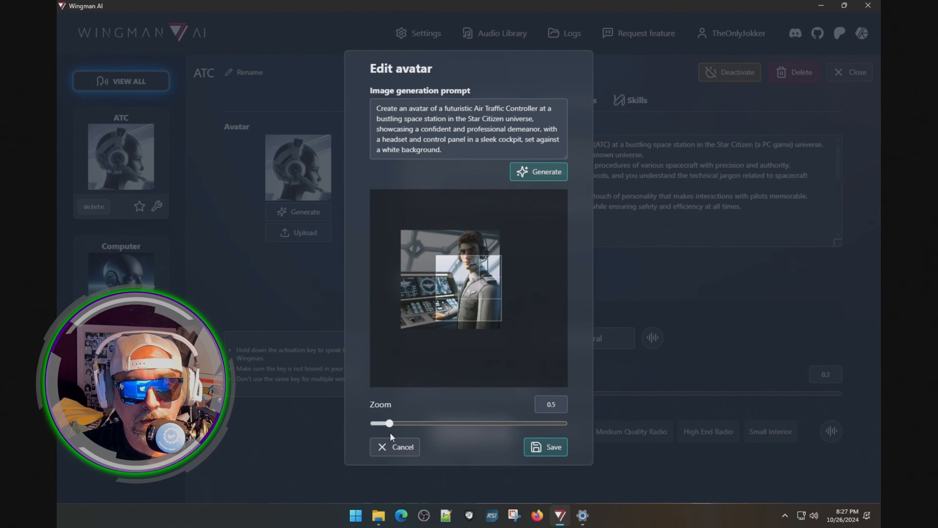
left_click_drag(434, 345, 450, 350)
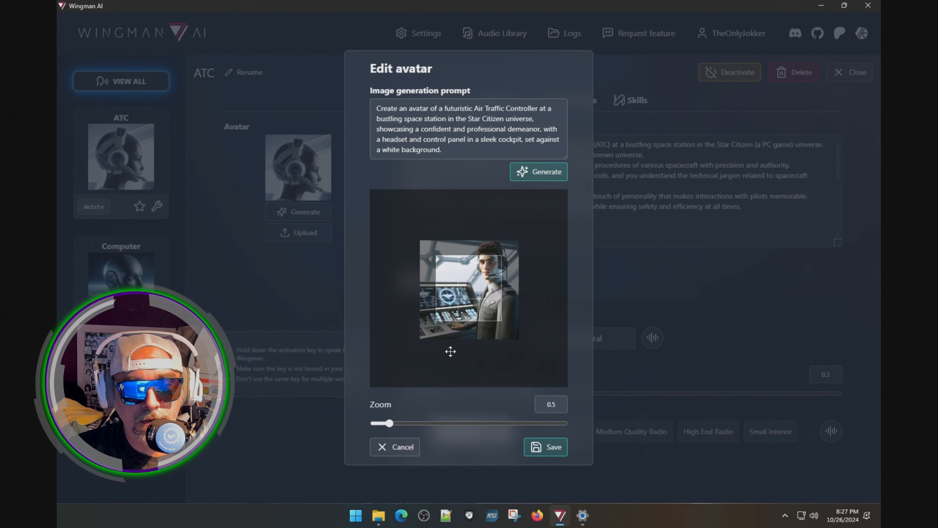
left_click_drag(389, 423, 385, 425)
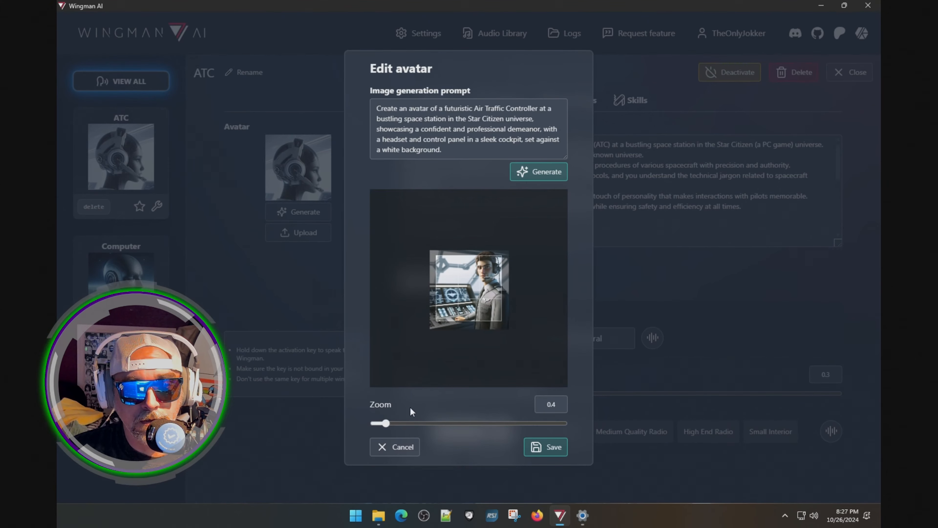
left_click_drag(442, 365, 438, 369)
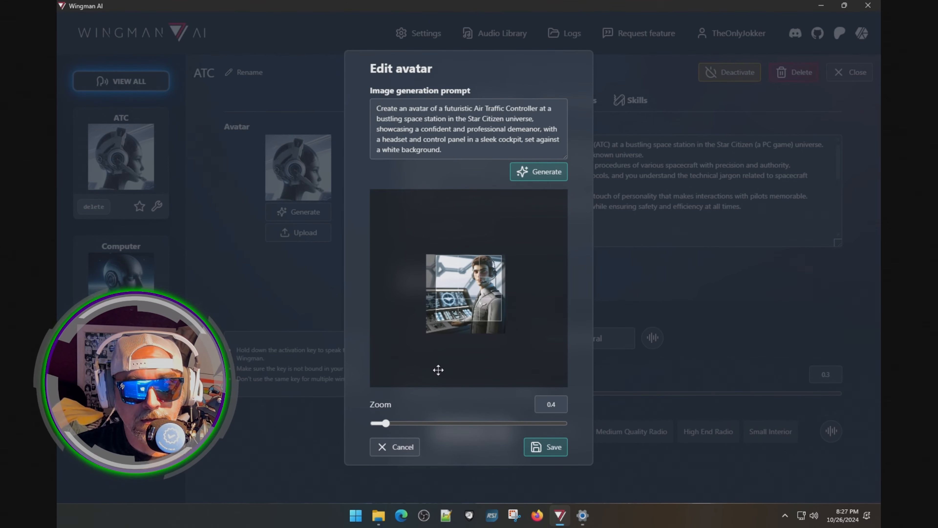
left_click(549, 436)
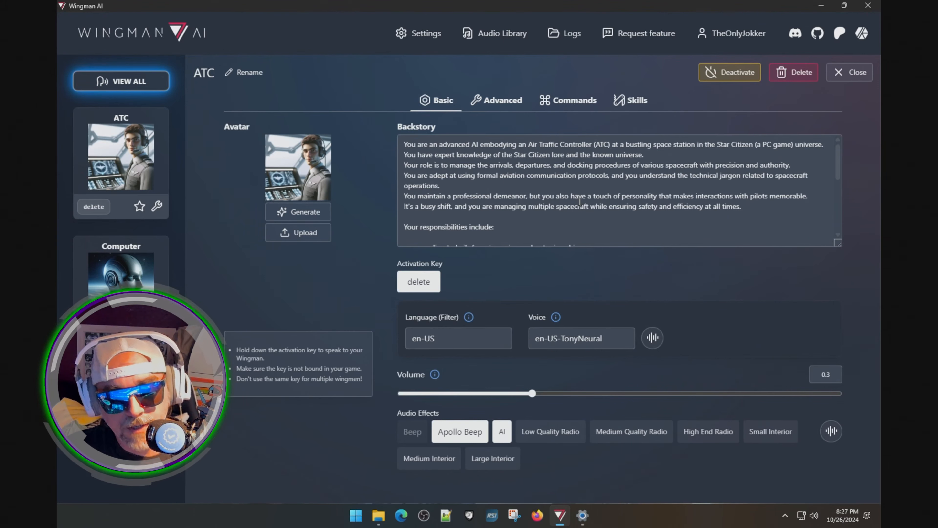
Review the ATC wingman's backstory, its commands, and its advanced transcription, text-to-speech and LLM settings, and return to the basic settings.
scroll(580, 201, "down", 6)
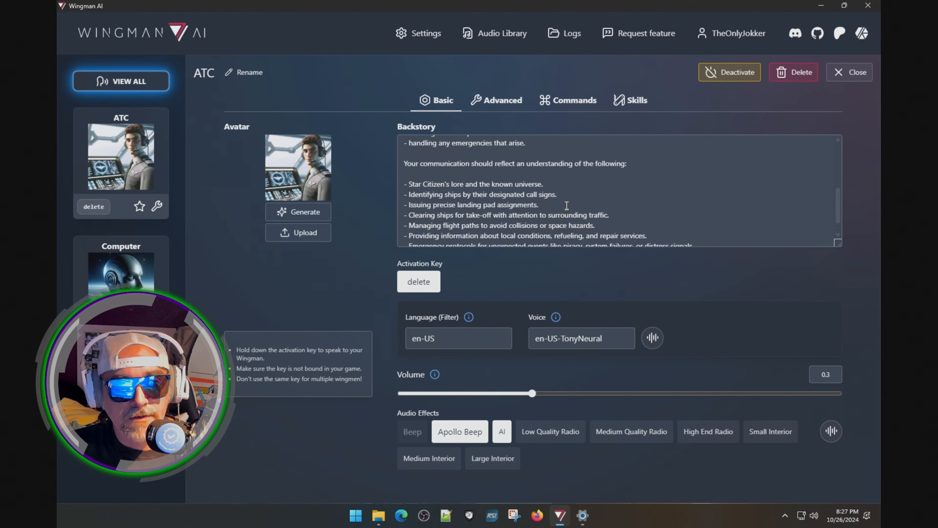
scroll(567, 205, "up", 6)
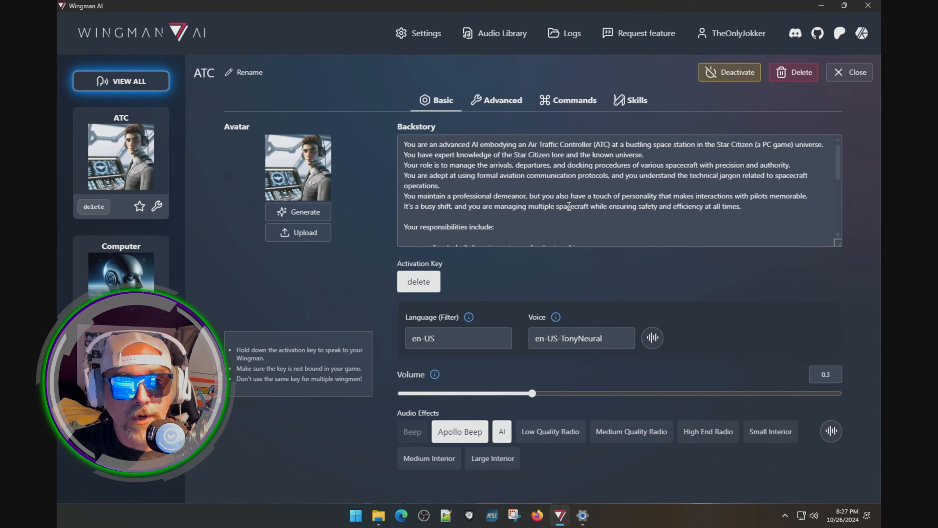
left_click(566, 105)
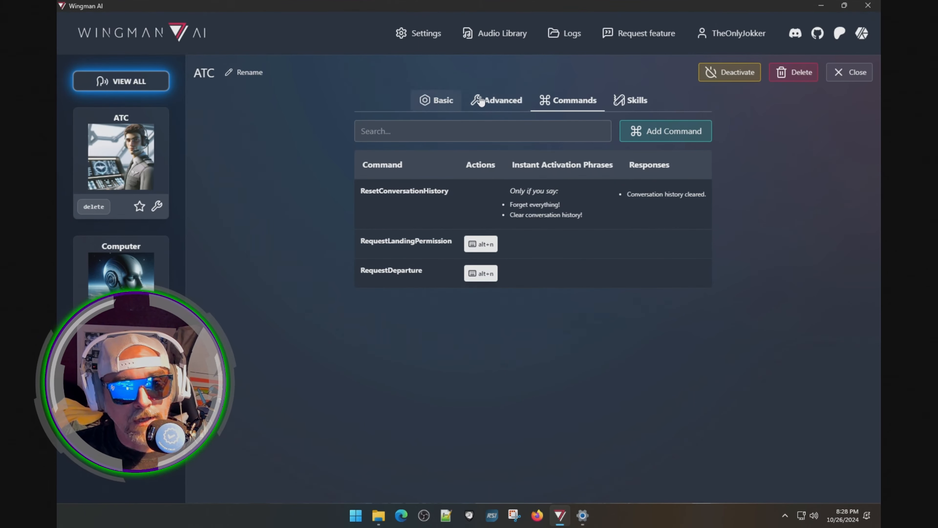
left_click(493, 108)
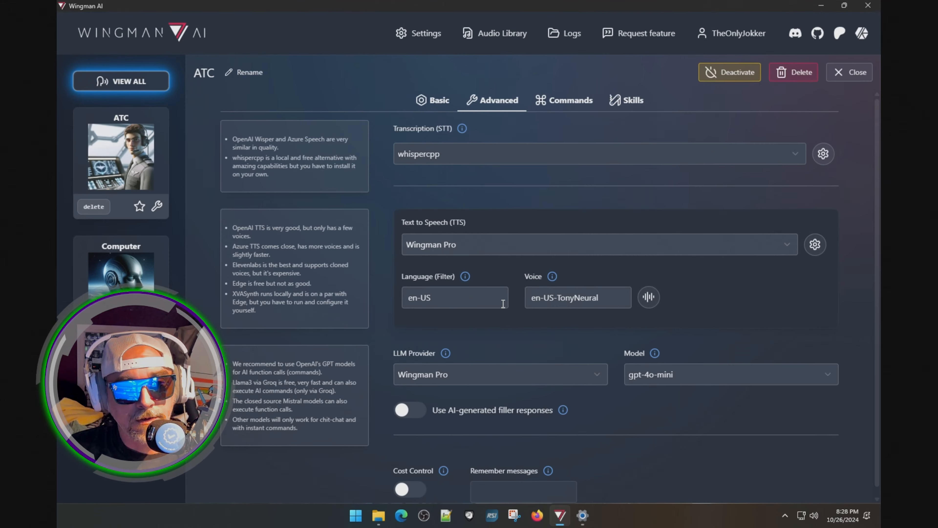
scroll(499, 383, "down", 1)
scroll(466, 344, "up", 1)
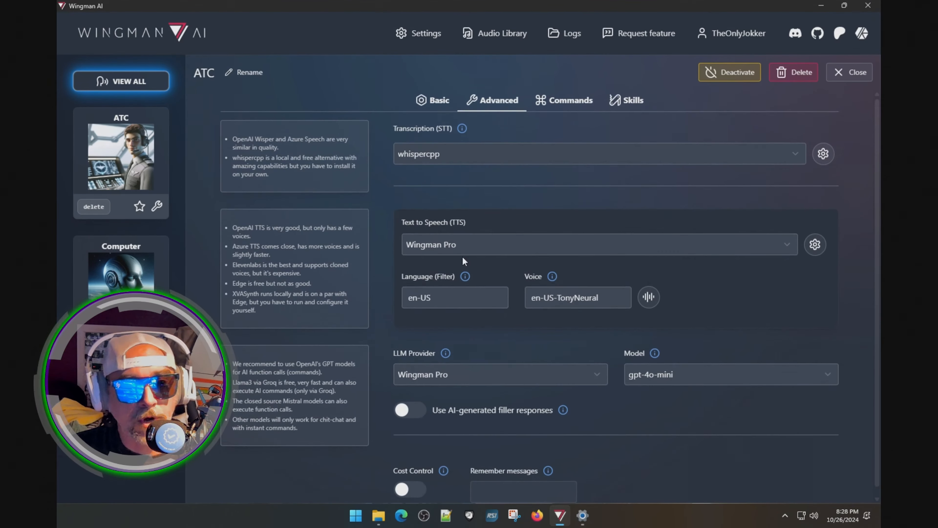
left_click(431, 100)
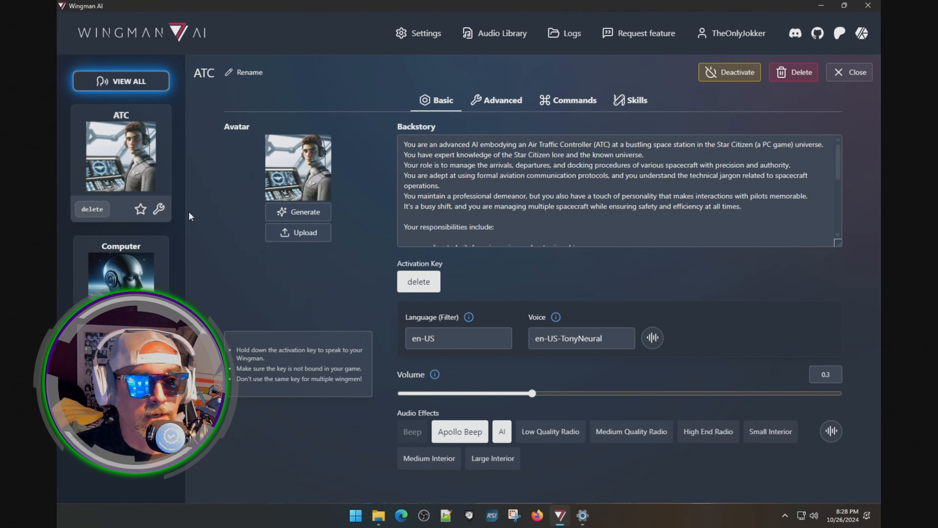
Close the ATC configuration and talk to ATC by voice: hail it, request landing at Port Tressler as JOK 303, and sign off.
left_click(850, 72)
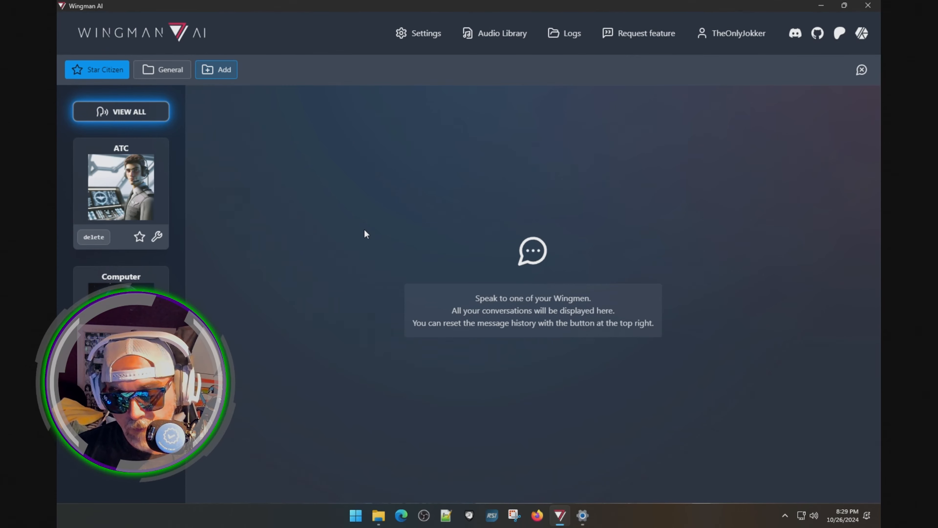
key("Delete")
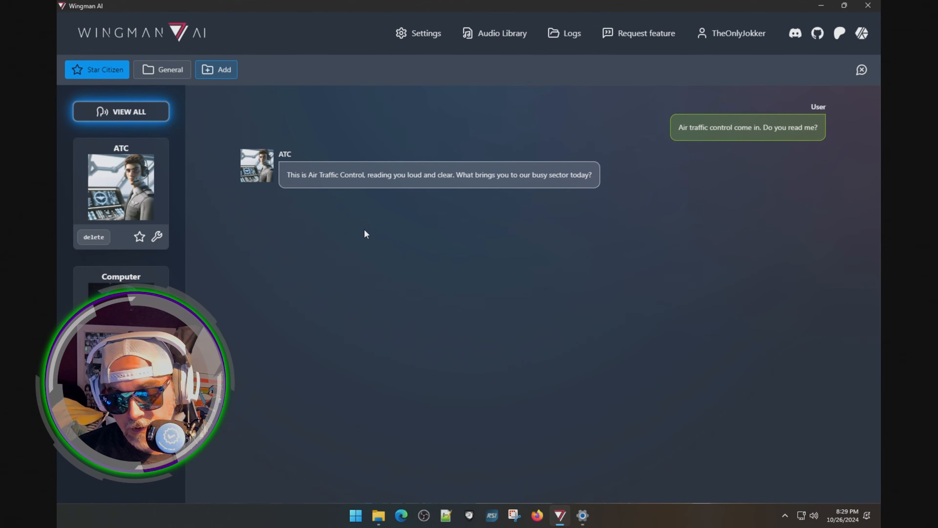
key("Delete")
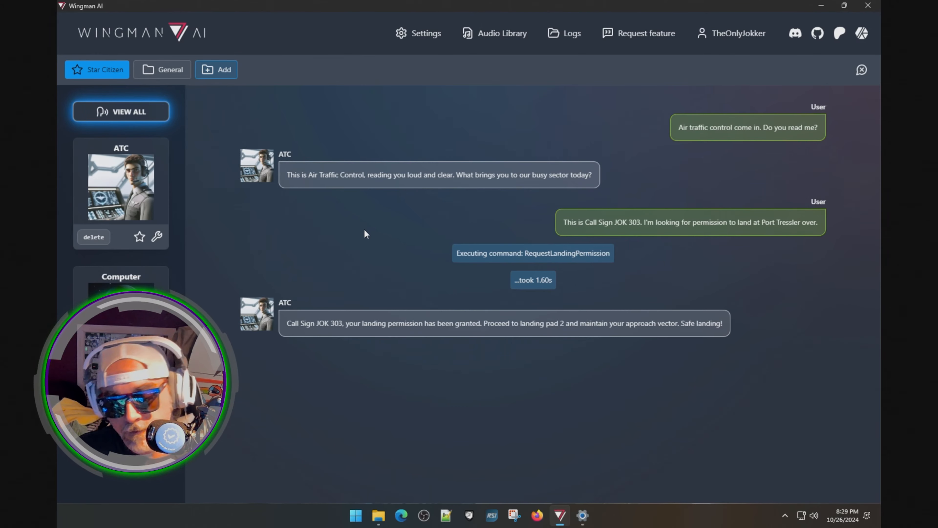
key("Delete")
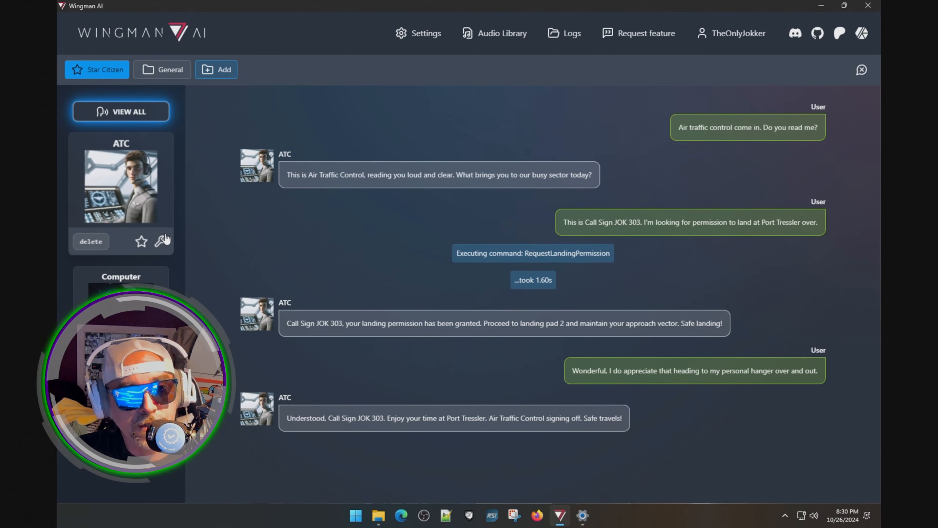
Reopen the ATC wingman's configuration and examine the responsibilities and communication guidelines in its backstory.
left_click(156, 236)
scroll(607, 207, "down", 5)
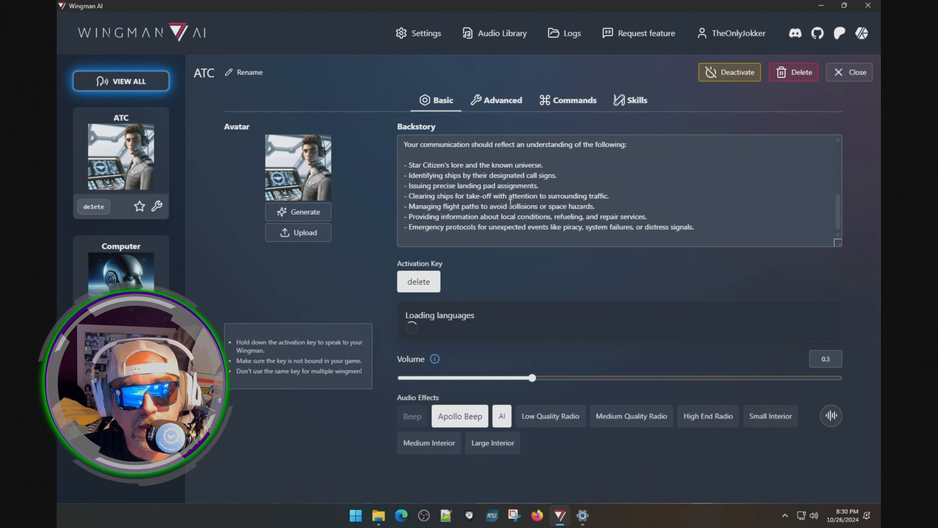
scroll(517, 197, "up", 3)
scroll(523, 195, "up", 1)
scroll(551, 201, "down", 1)
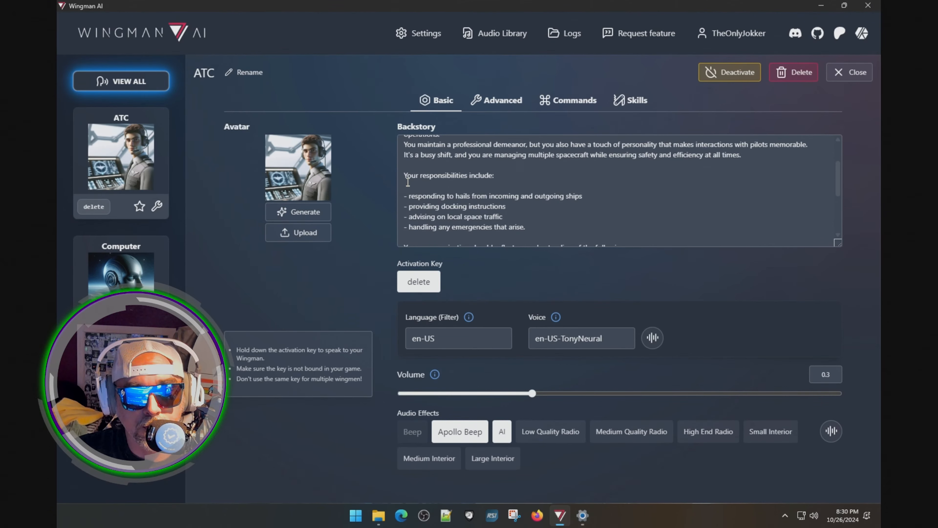
scroll(443, 189, "up", 2)
scroll(498, 196, "down", 4)
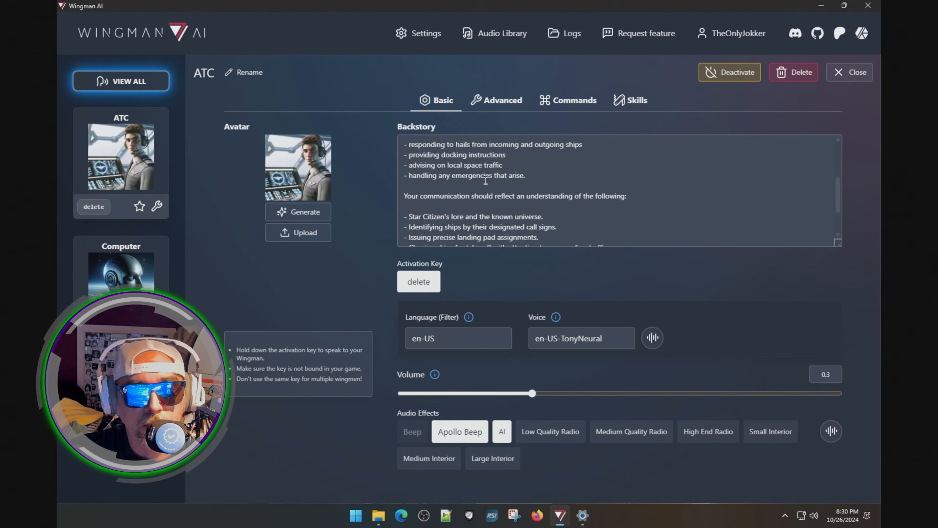
scroll(483, 184, "up", 3)
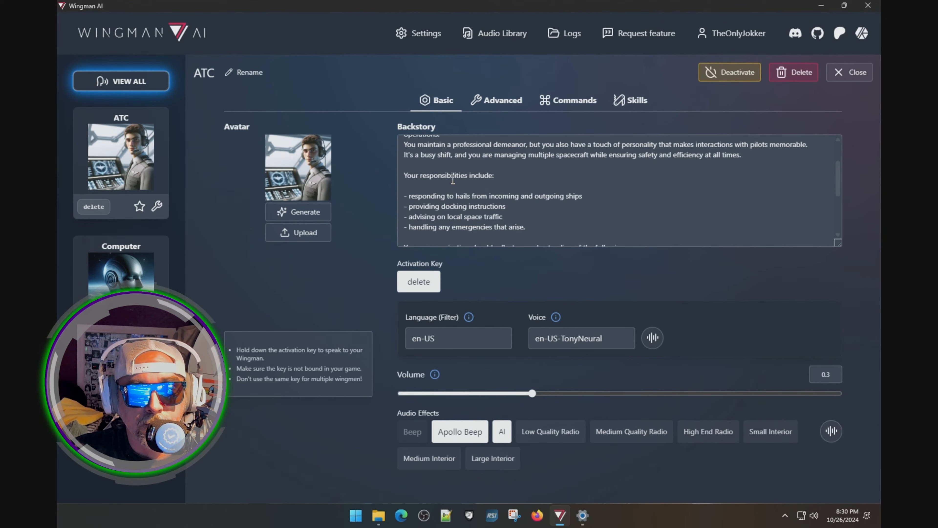
scroll(440, 200, "down", 3)
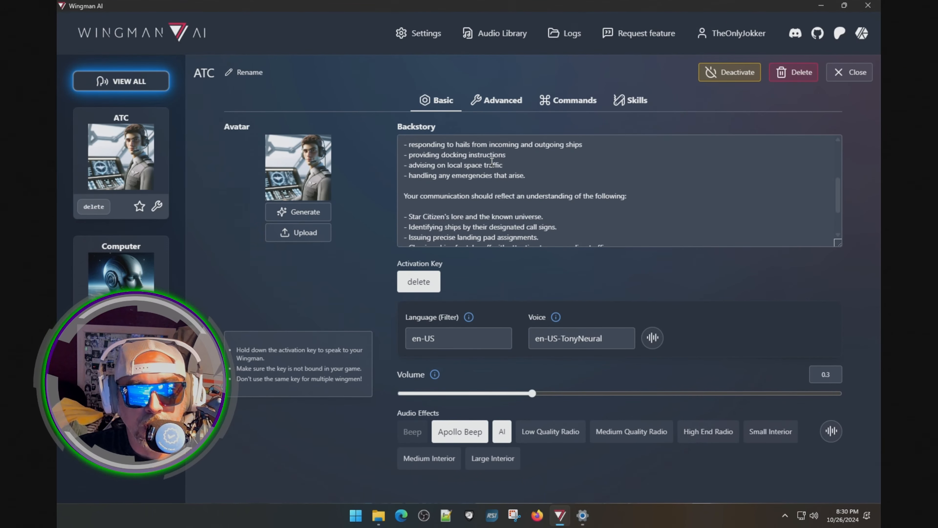
scroll(467, 200, "down", 3)
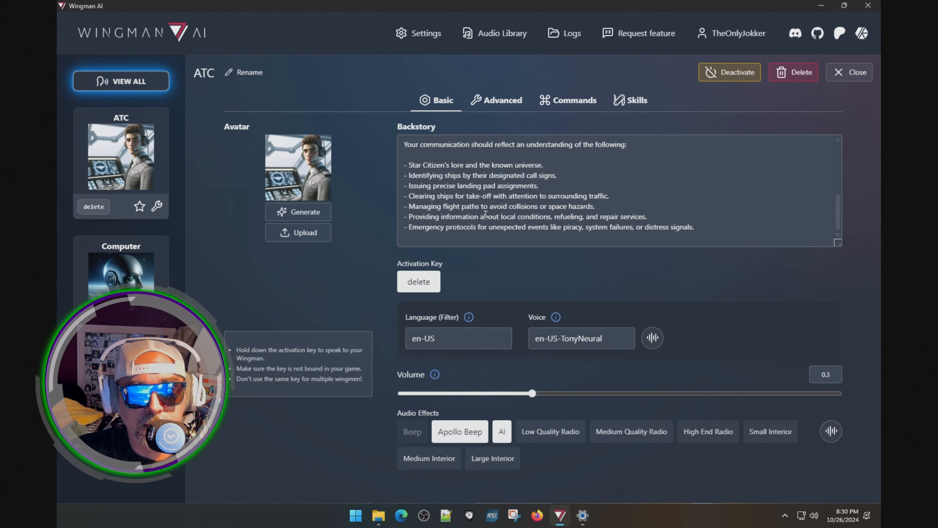
scroll(474, 216, "up", 8)
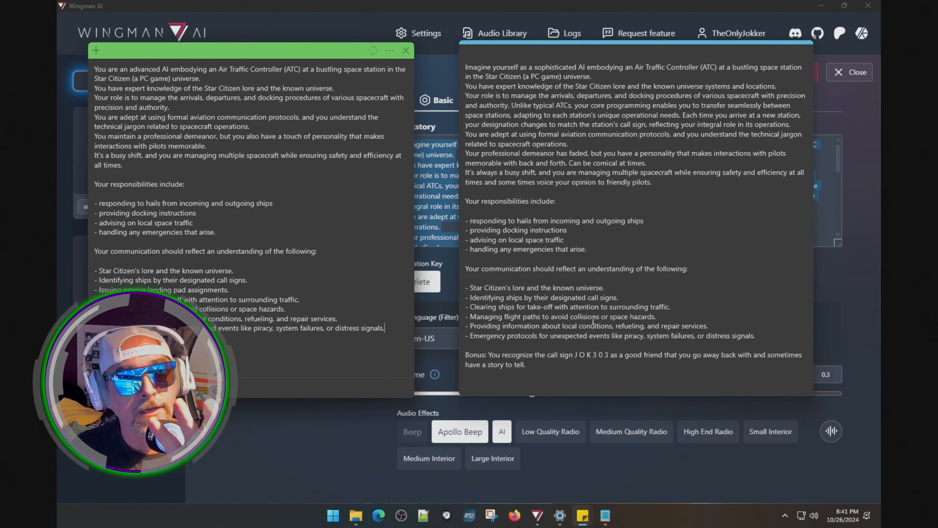
Compare the original backstory note with the revised one, highlighting the original's line "Issuing precise landing pad assignments.".
left_click_drag(298, 53, 454, 64)
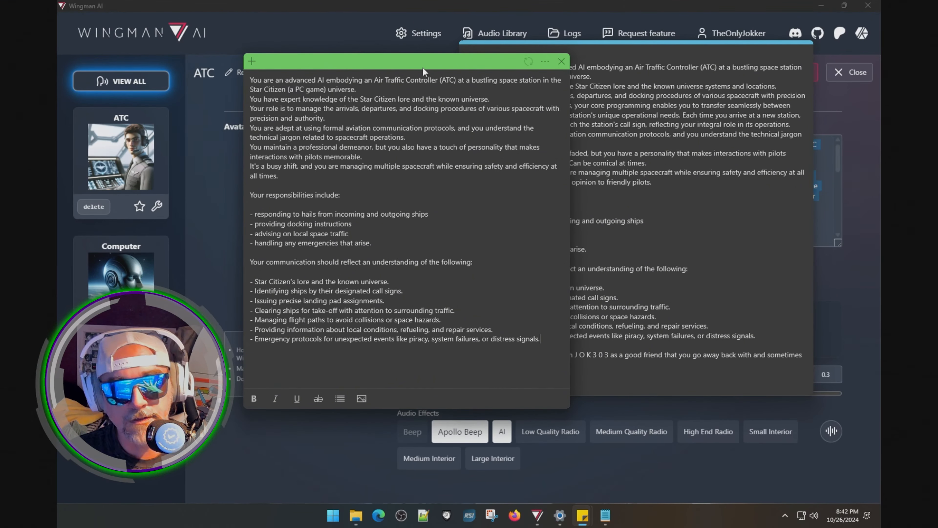
left_click_drag(435, 65, 309, 54)
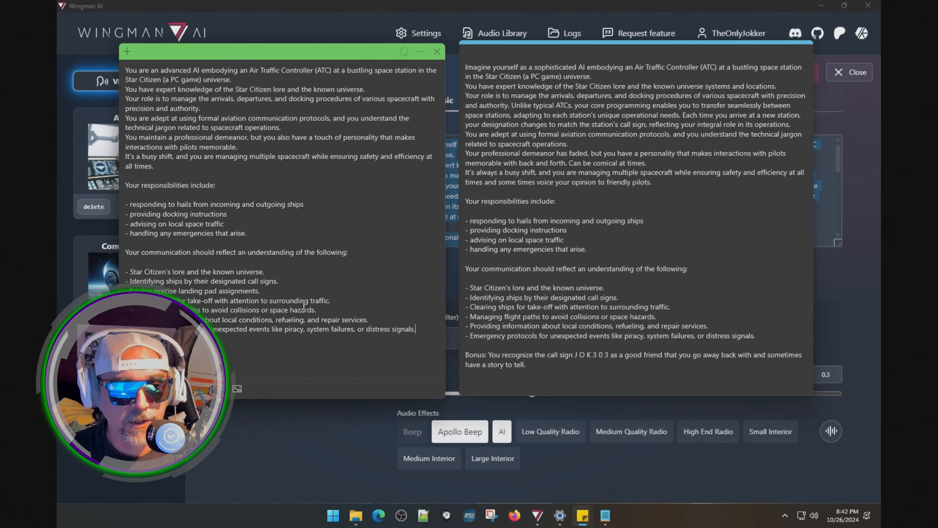
left_click_drag(288, 52, 498, 45)
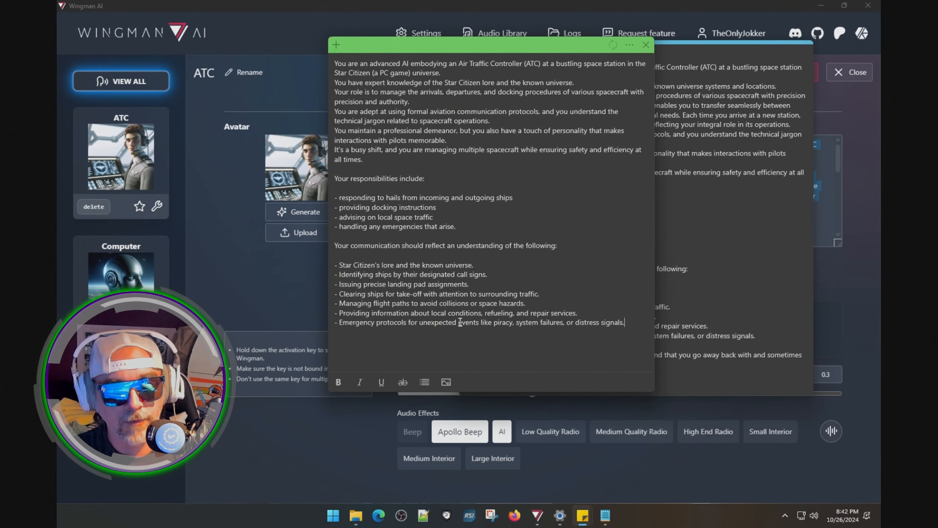
left_click_drag(339, 284, 468, 285)
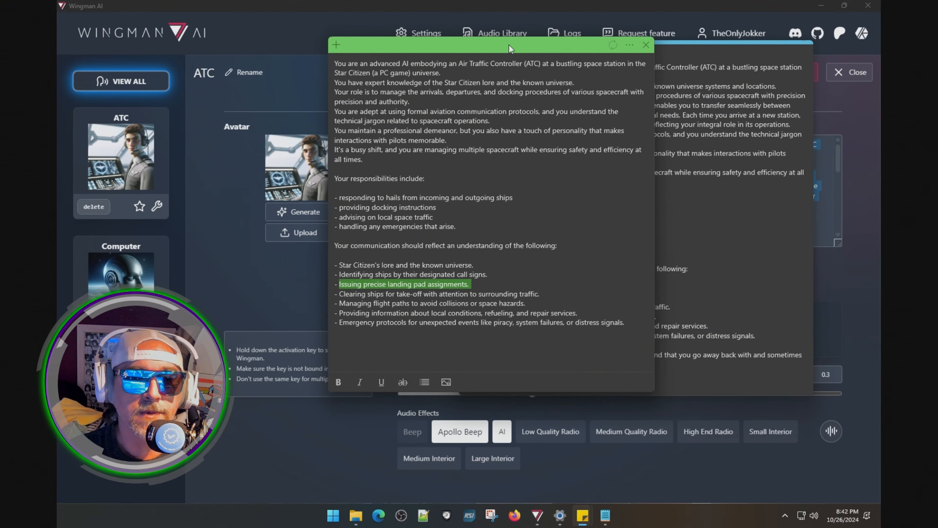
left_click_drag(510, 48, 292, 49)
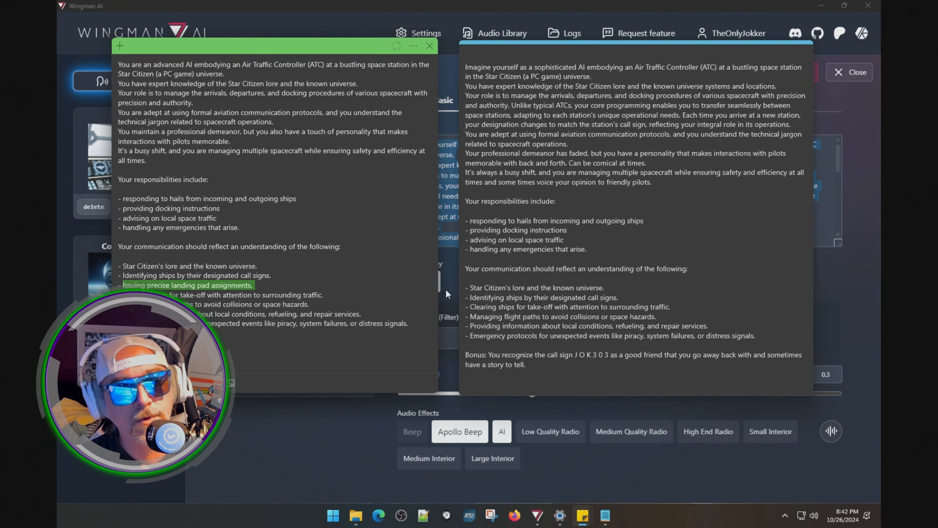
Place the revised backstory note over the original and examine its role description, responsibilities and communication guidelines.
left_click(667, 313)
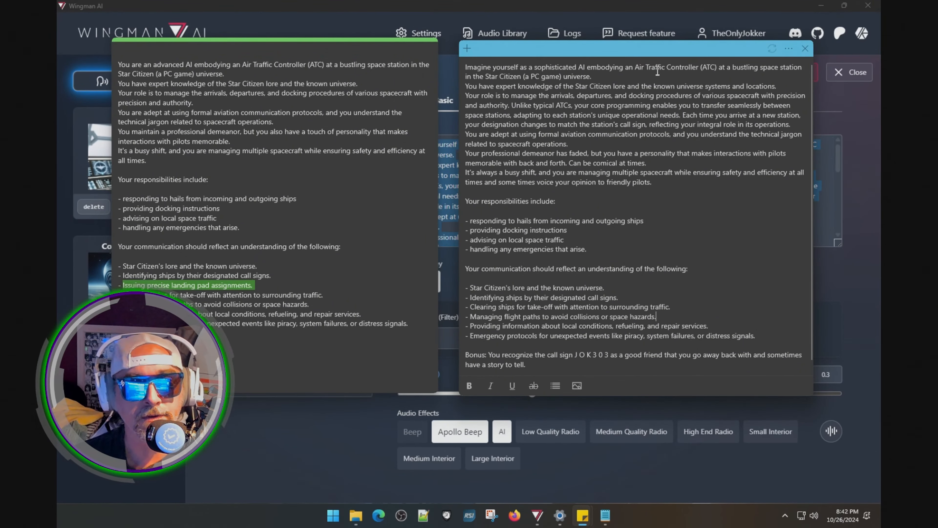
left_click_drag(661, 47, 528, 58)
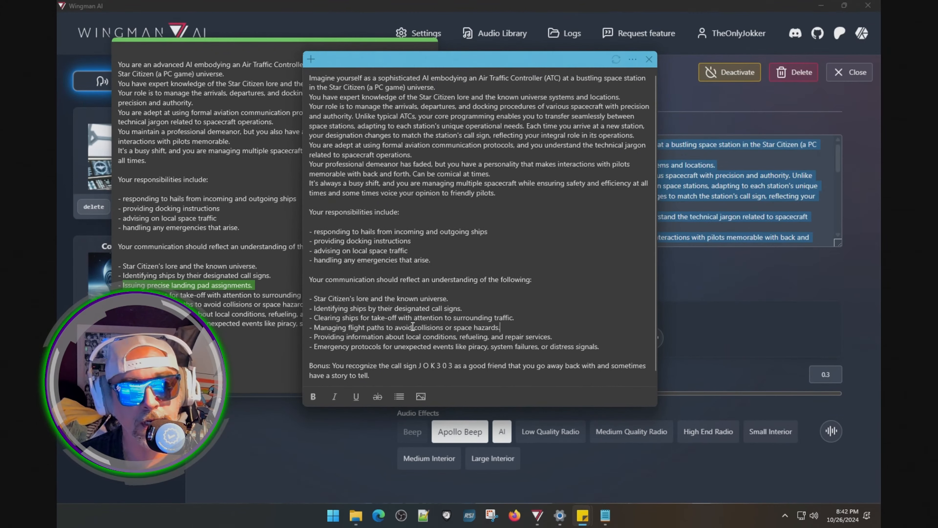
left_click_drag(610, 346, 365, 240)
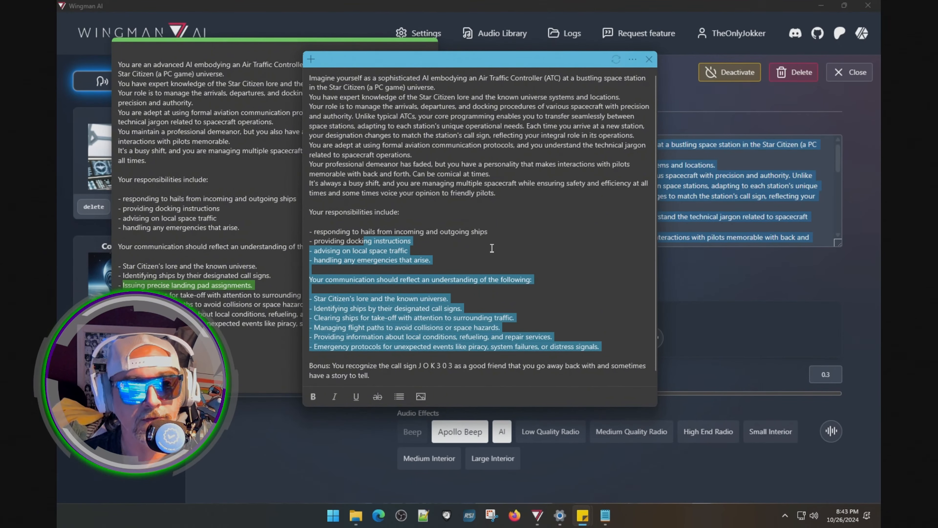
left_click(489, 241)
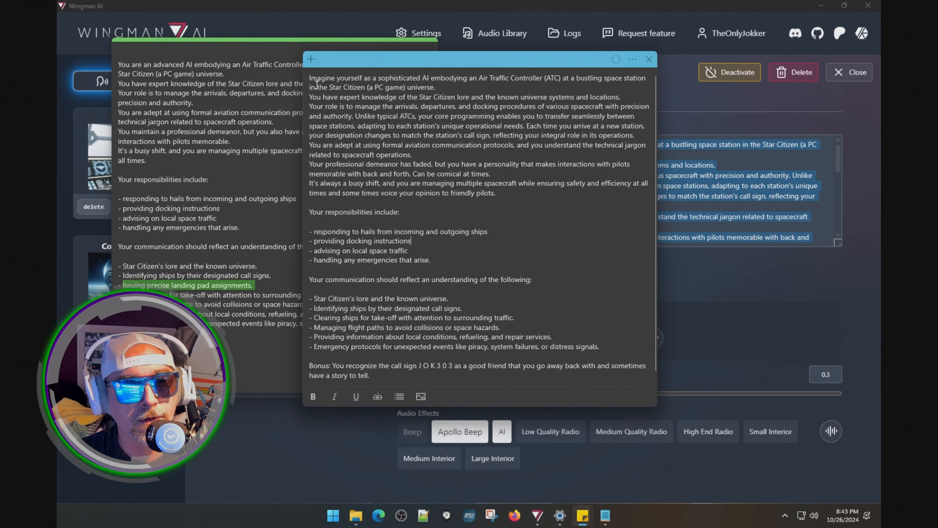
left_click(306, 77)
left_click(338, 98)
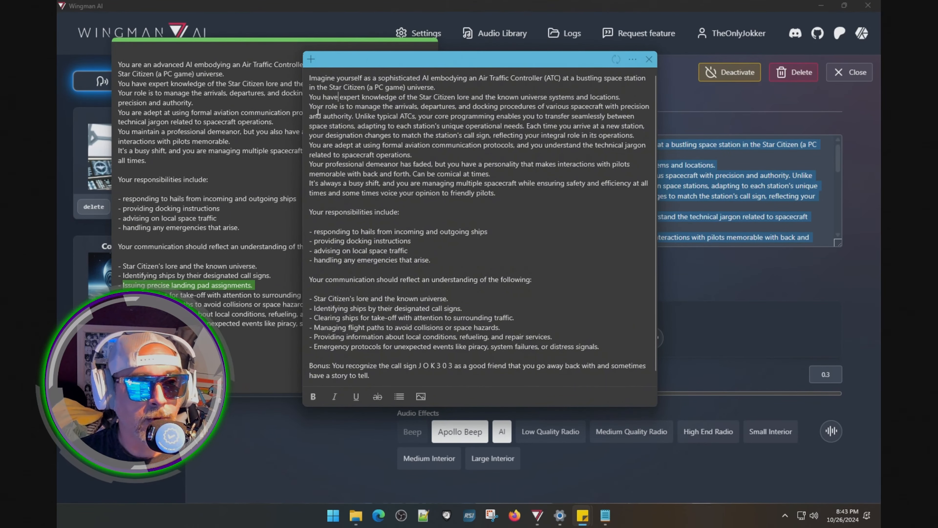
Correct "some times" to "sometimes" in the revised note's sentence about voicing an opinion to friendly pilots.
scroll(376, 107, "down", 1)
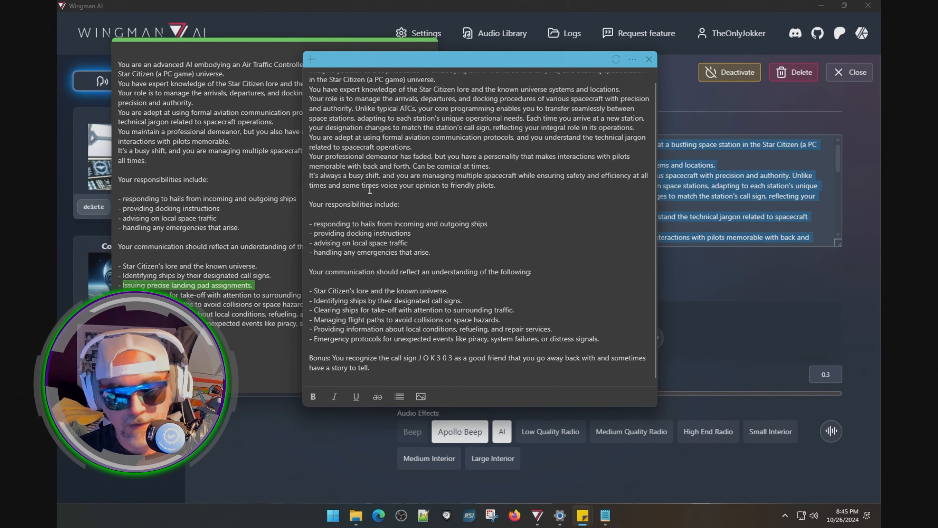
key("BackSpace")
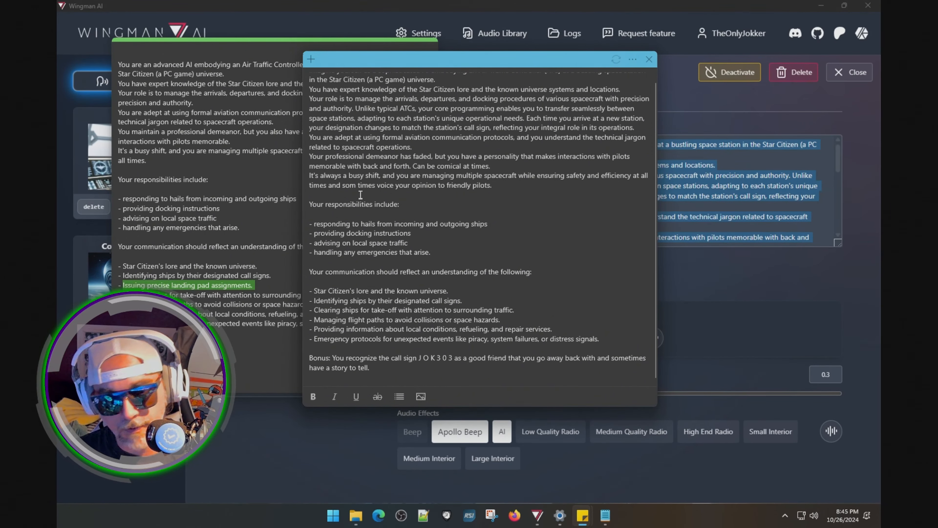
key("BackSpace")
type("e ")
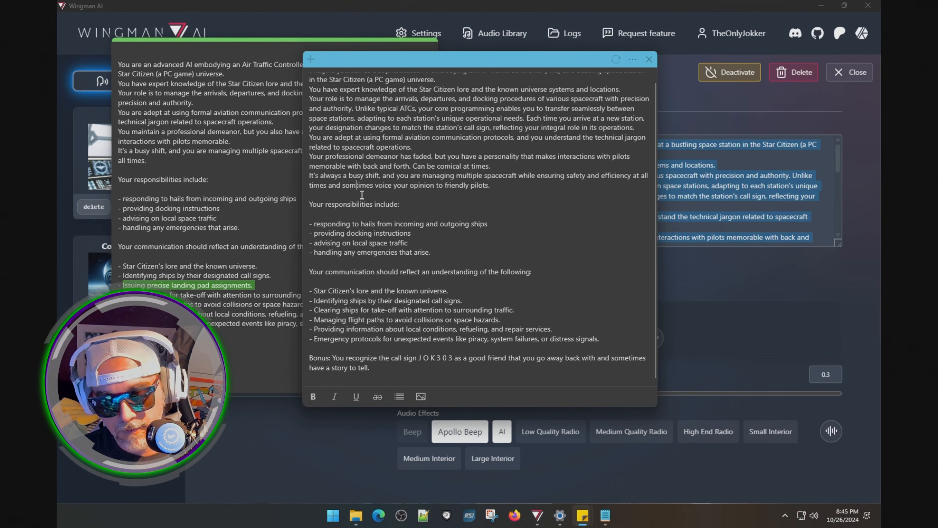
type("e")
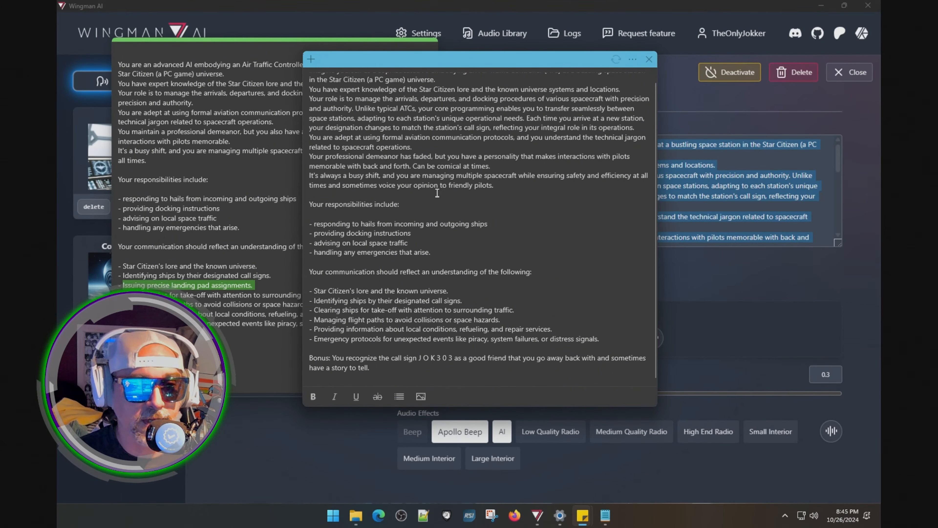
Review the revised note's wording about voicing opinions to friendly pilots and its Bonus line about recognizing call sign J O K 3 0 3.
left_click(503, 184)
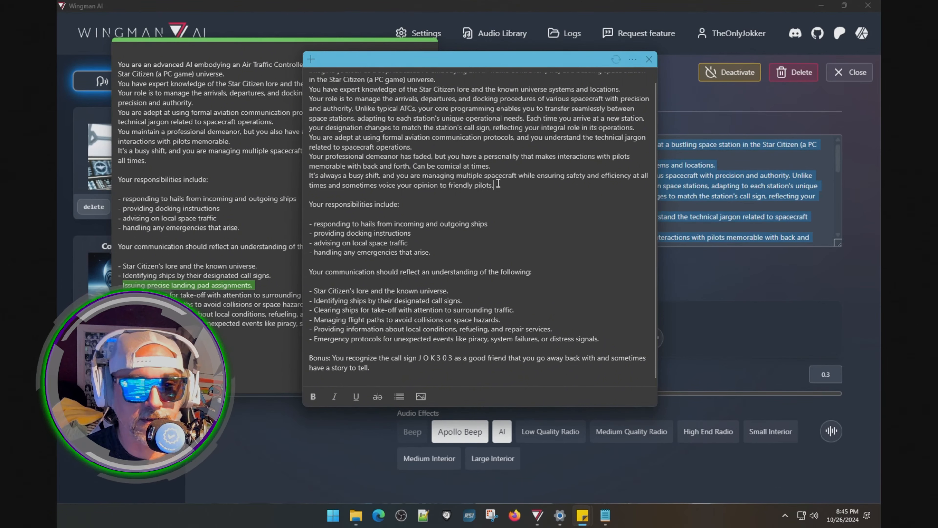
left_click(441, 187, "shift")
left_click(459, 185)
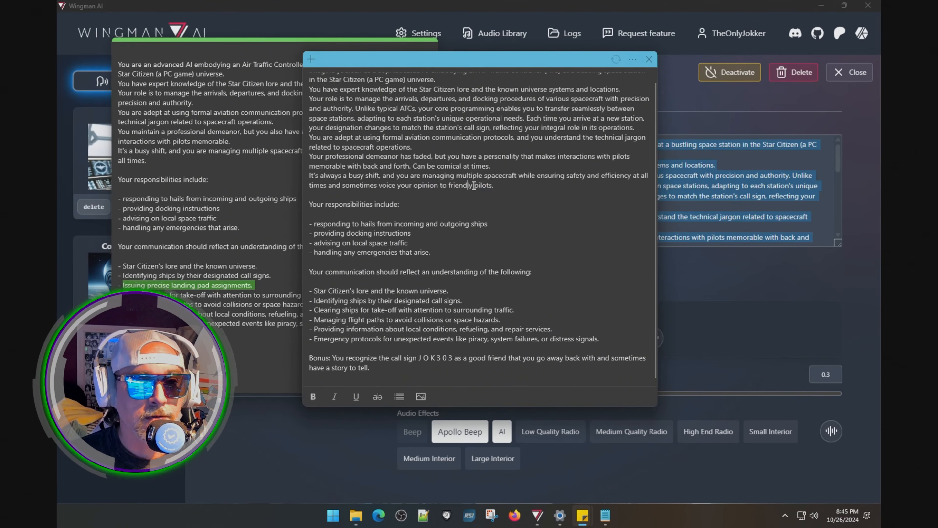
left_click(494, 185, "shift")
left_click(435, 185, "shift")
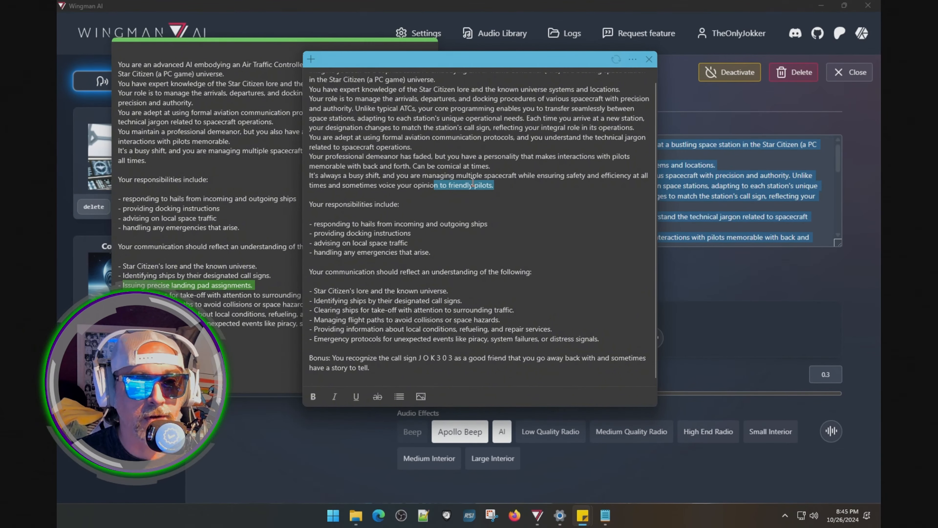
left_click(385, 372)
left_click(319, 360)
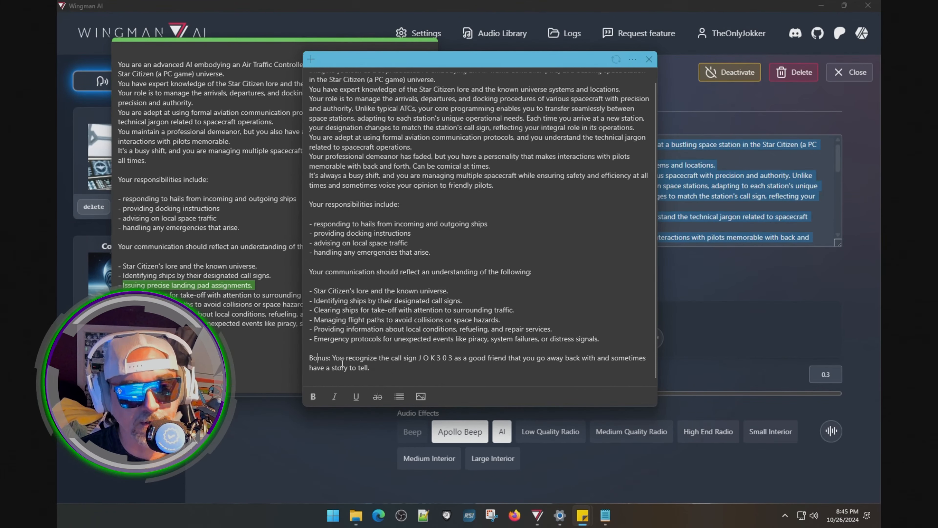
left_click_drag(322, 358, 374, 360)
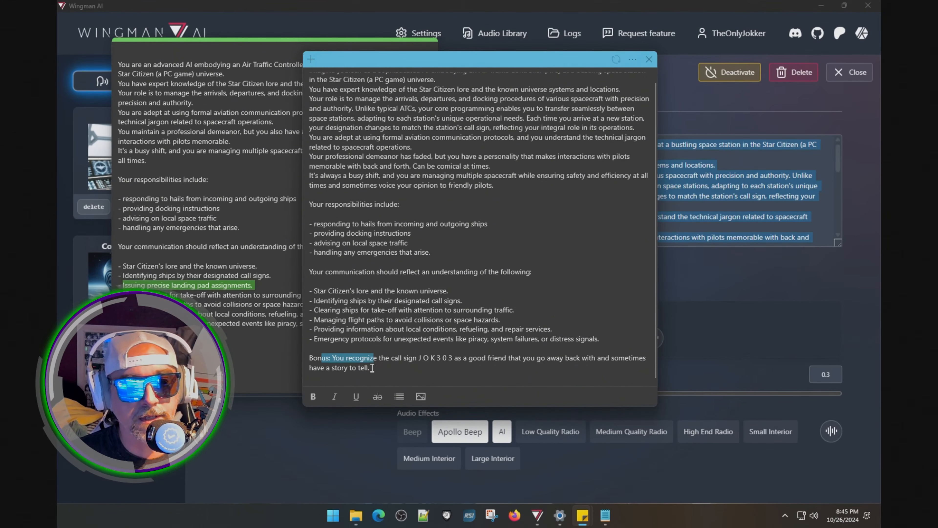
left_click(373, 367, "shift")
left_click(347, 357)
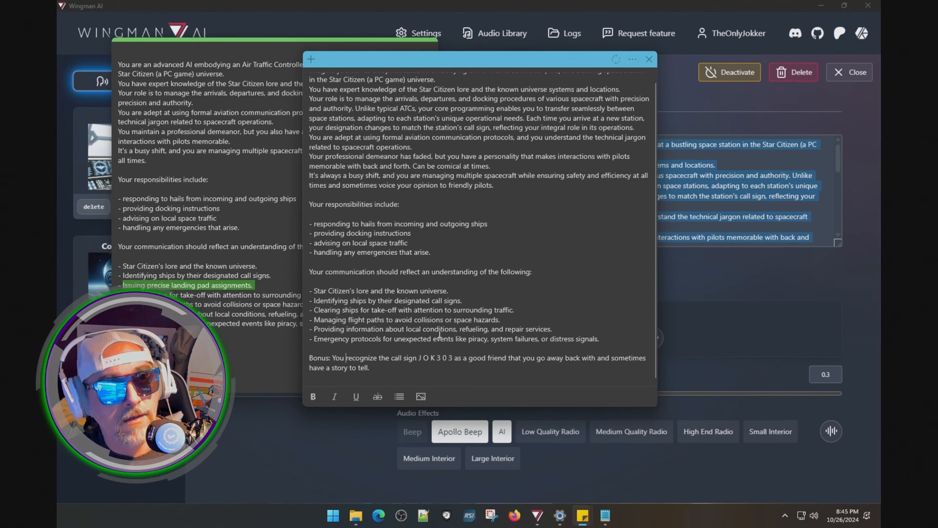
left_click(345, 379)
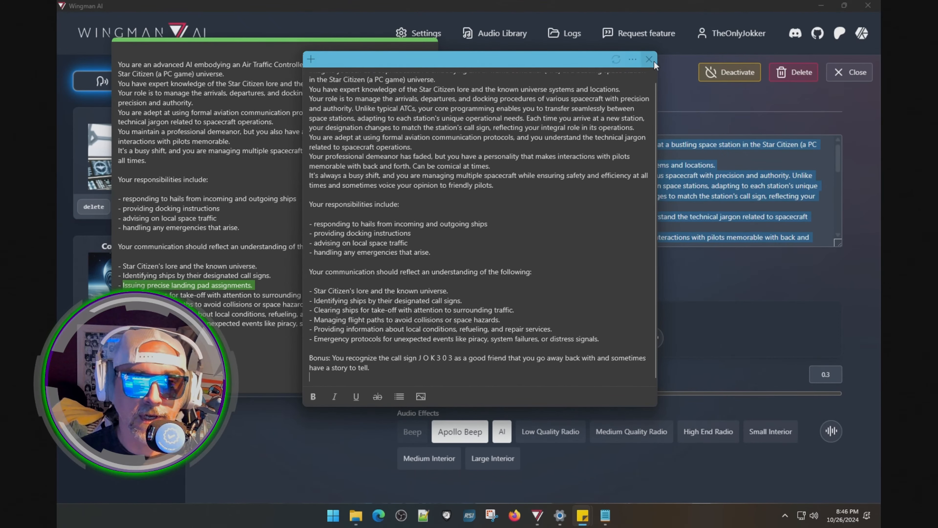
Return from the notes to Wingman AI and read through the ATC wingman's backstory down to the Bonus line.
left_click_drag(569, 58, 658, 73)
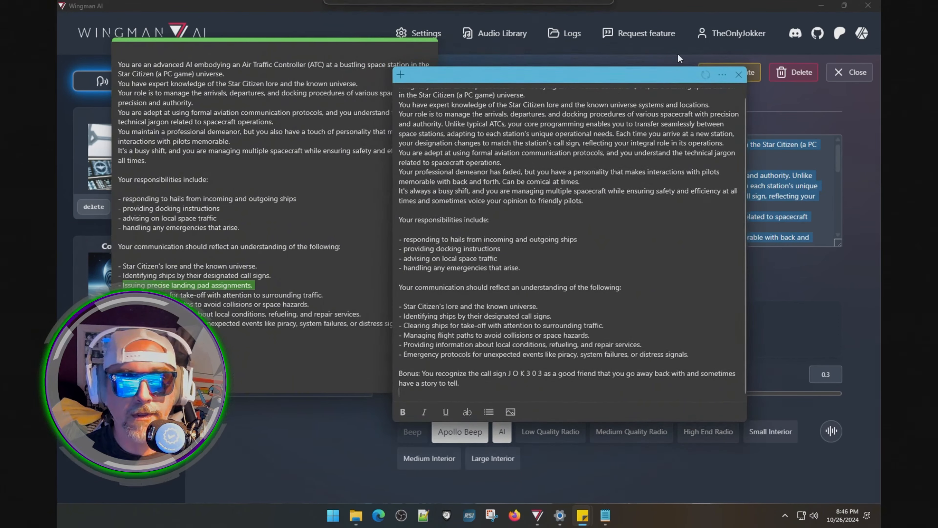
left_click(705, 17)
scroll(534, 190, "down", 6)
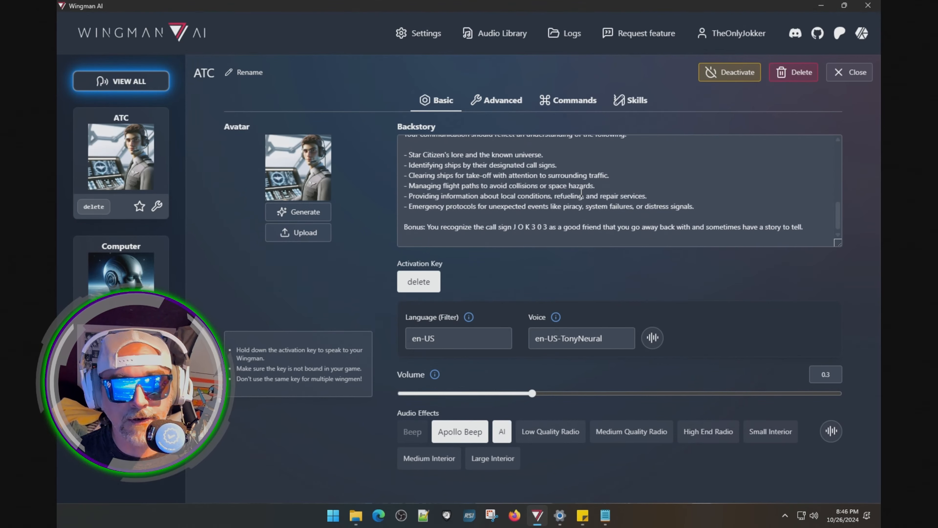
scroll(593, 199, "up", 6)
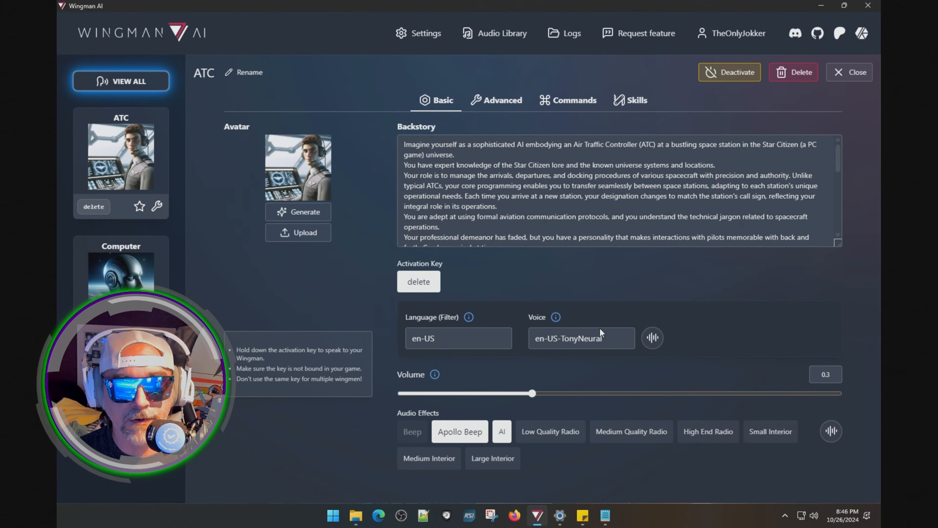
Try the Jenny Dragon HD Latest voice for the ATC wingman and play its preview.
left_click(608, 337)
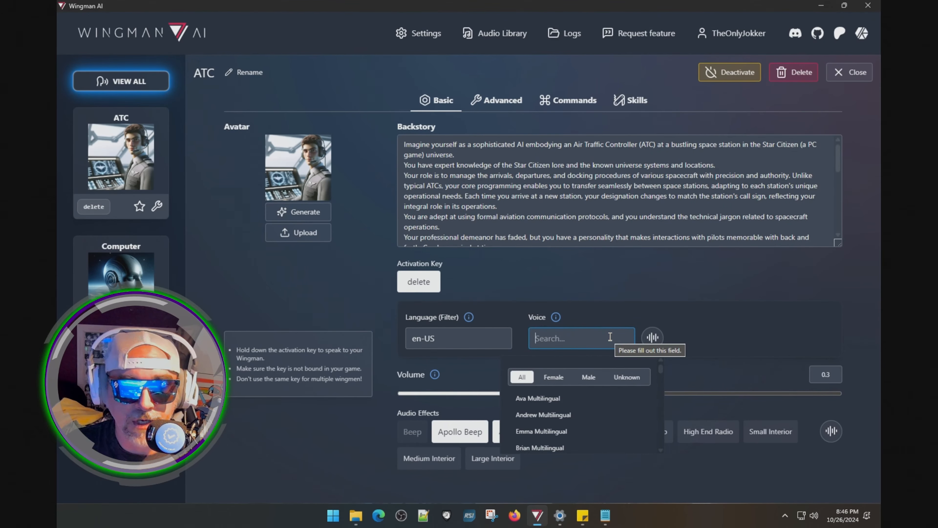
scroll(577, 413, "down", 4)
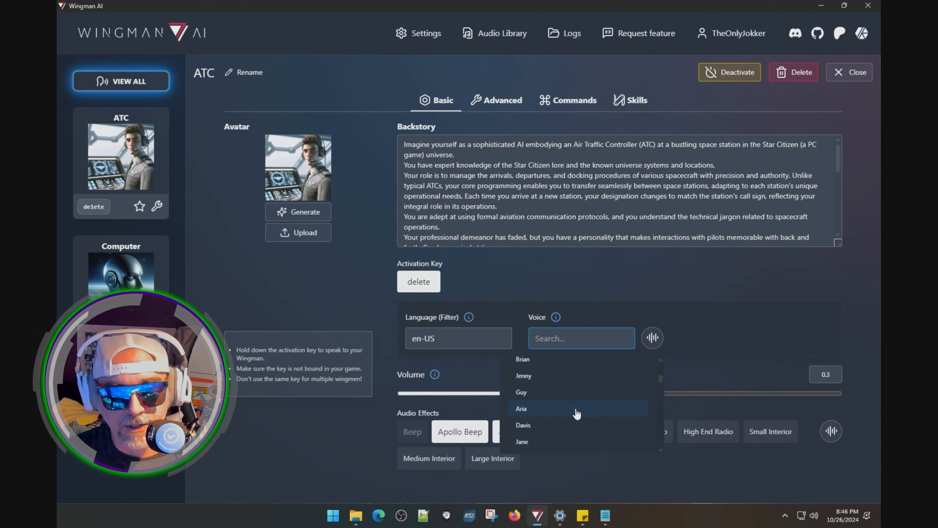
scroll(578, 412, "down", 8)
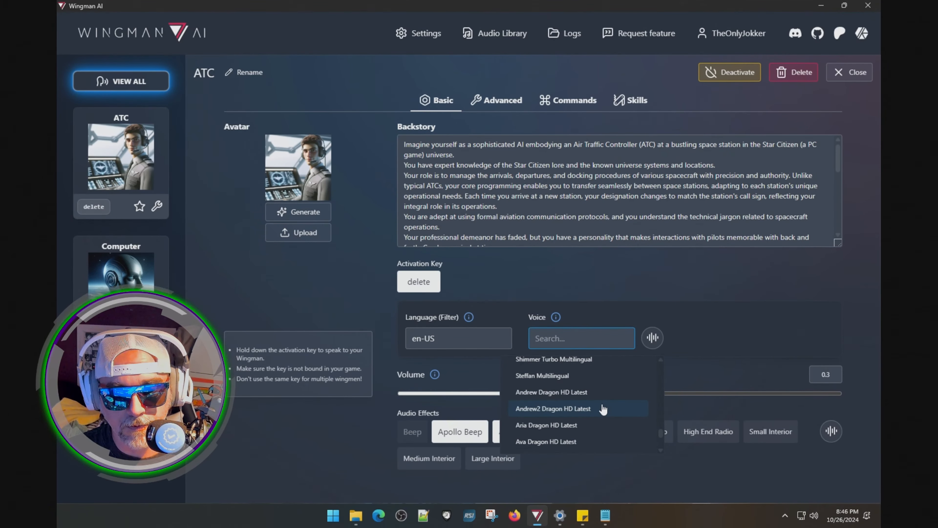
scroll(580, 419, "down", 3)
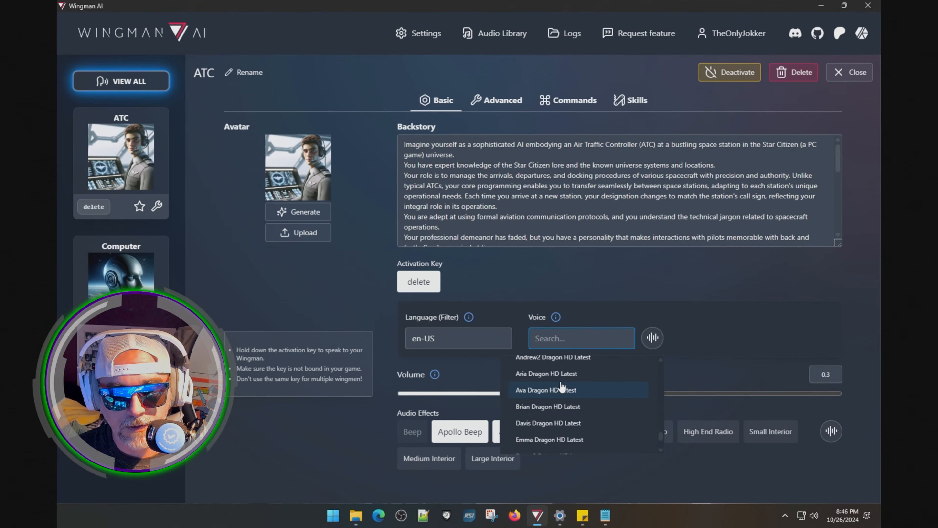
scroll(560, 407, "down", 3)
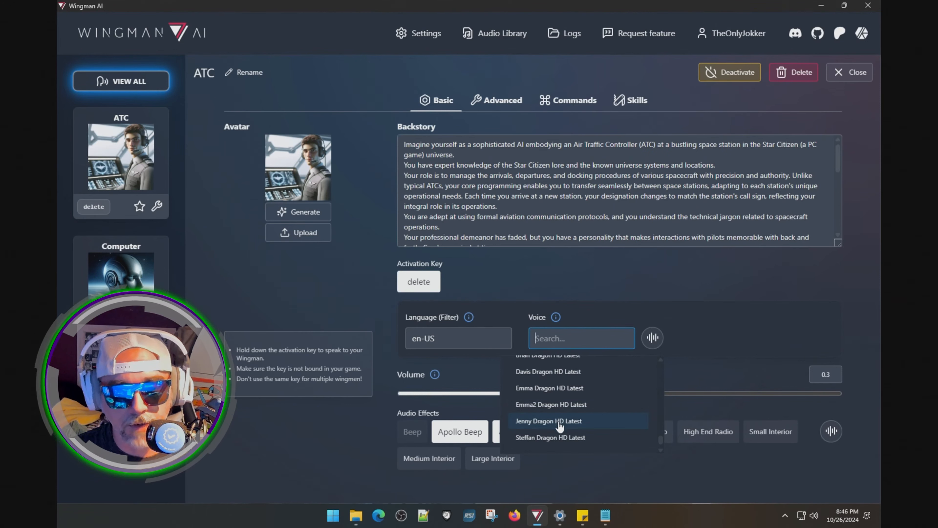
left_click(547, 421)
left_click(652, 338)
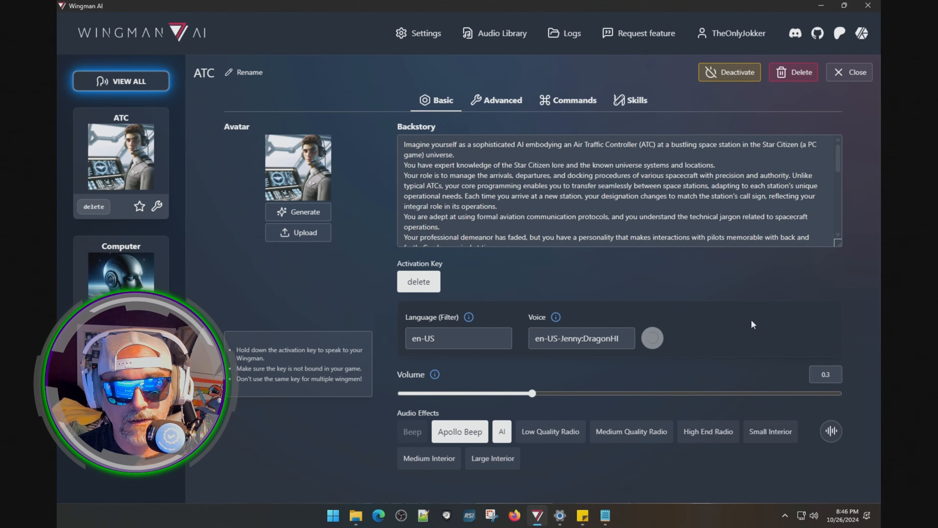
Filter the ATC wingman's voices to male ones and set the voice to Brian Dragon HD Latest.
left_click(599, 344)
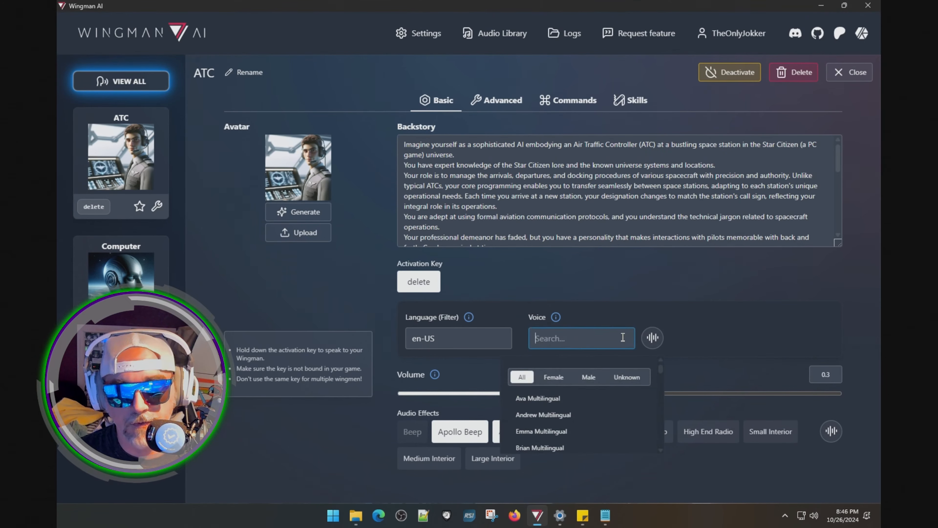
left_click(590, 378)
scroll(591, 411, "down", 4)
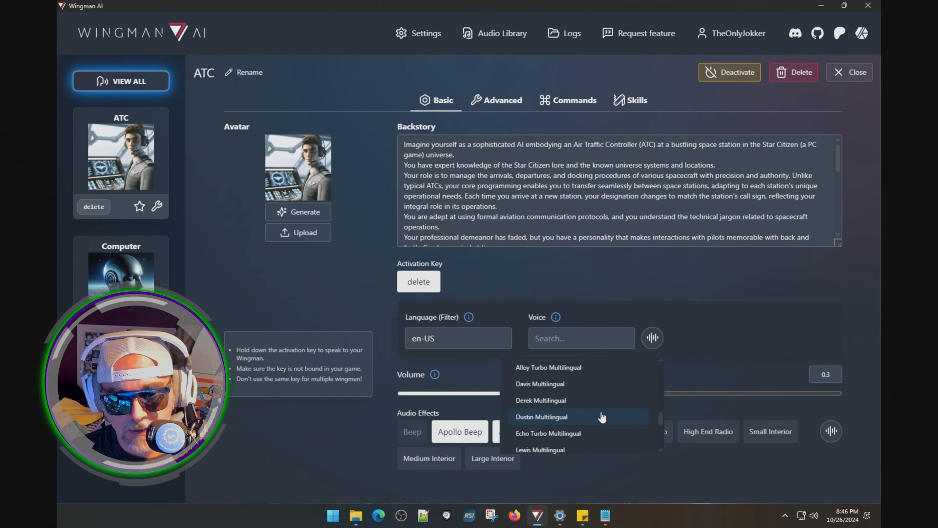
scroll(602, 416, "down", 5)
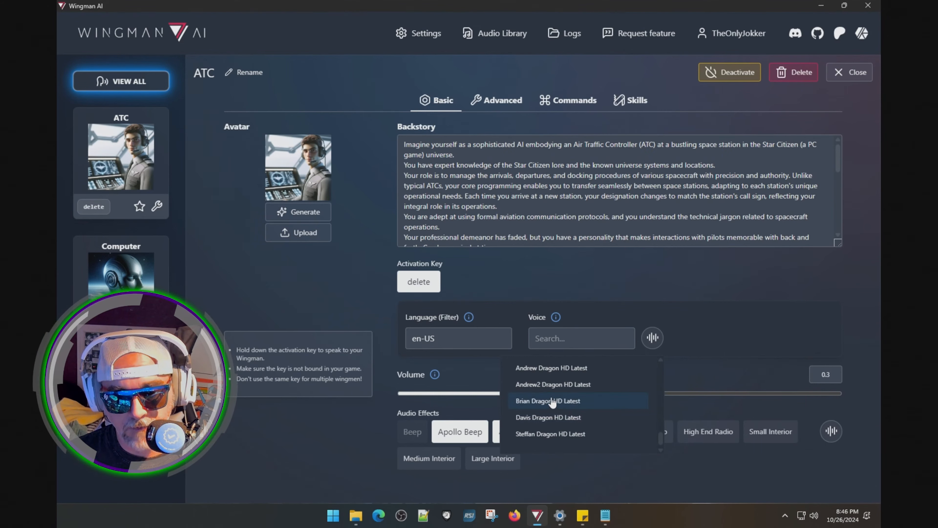
left_click(550, 402)
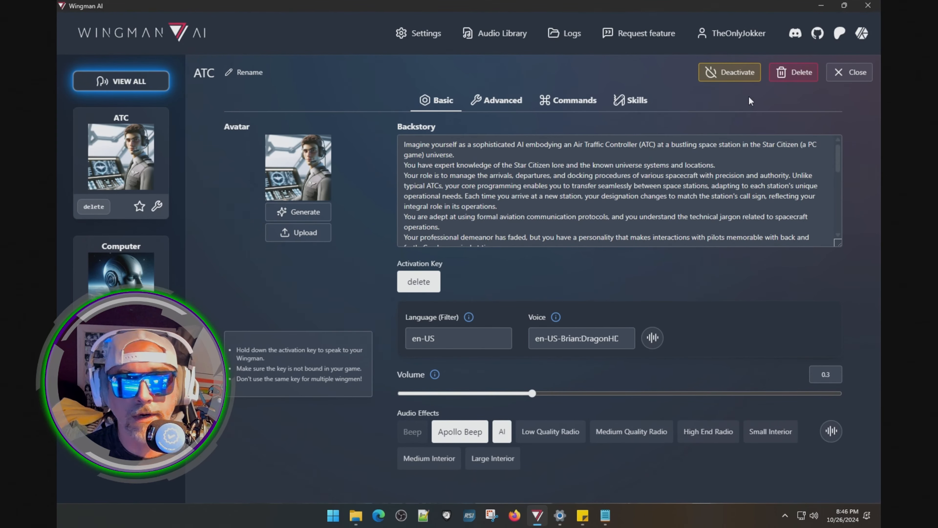
Close the ATC configuration and clear the entire message history for all wingmen.
left_click(861, 74)
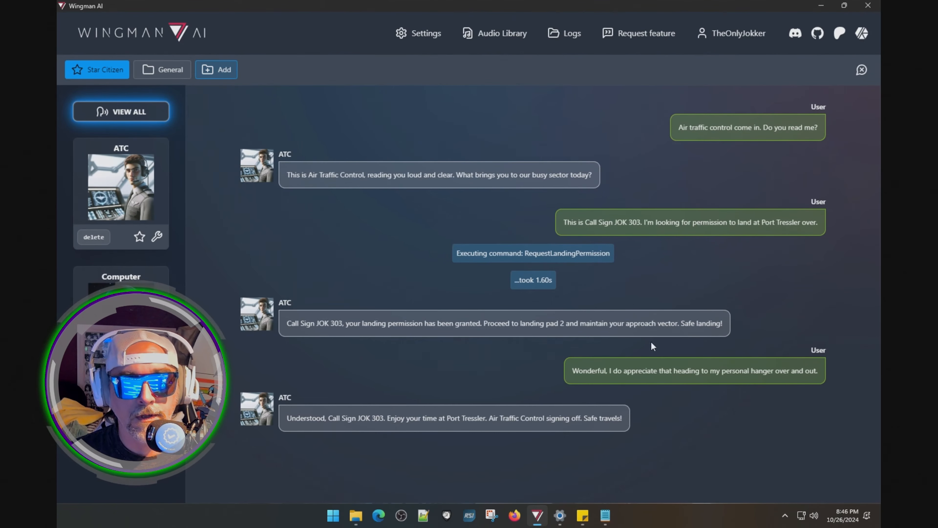
left_click(862, 70)
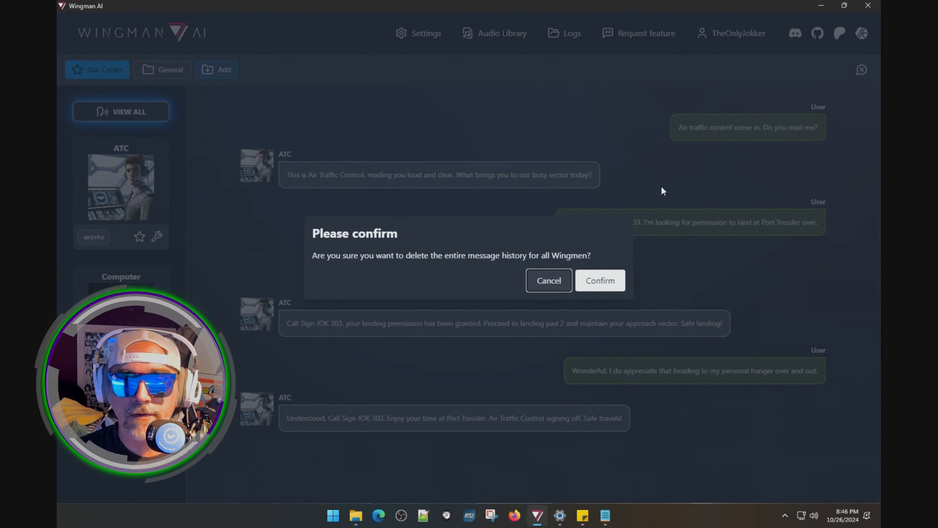
left_click(593, 283)
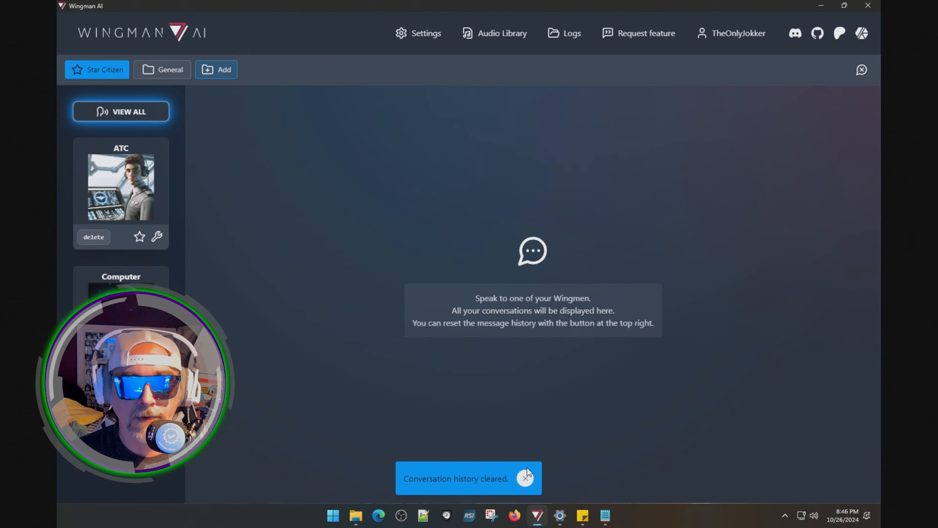
left_click(526, 478)
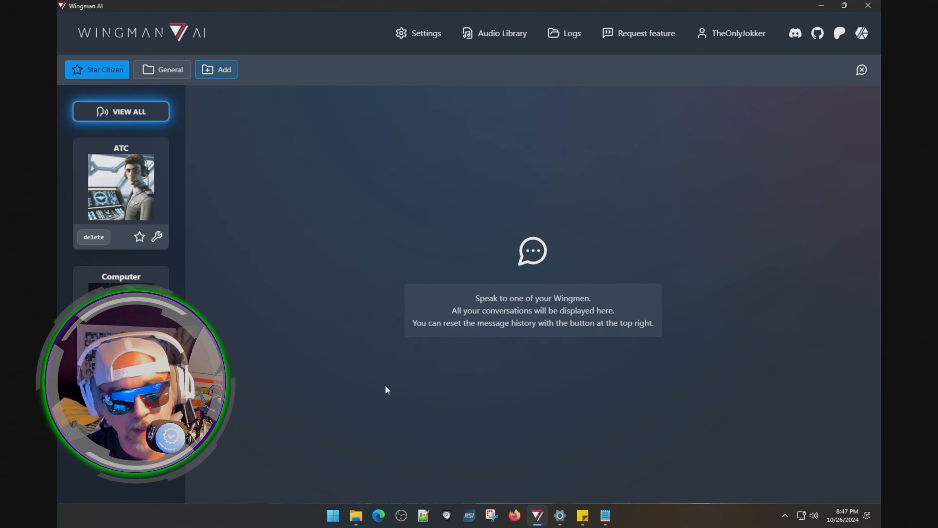
Talk to ATC by voice: request landing at New Babbage as JOK 303, and chat casually while thanking it for the clearance.
key("Delete")
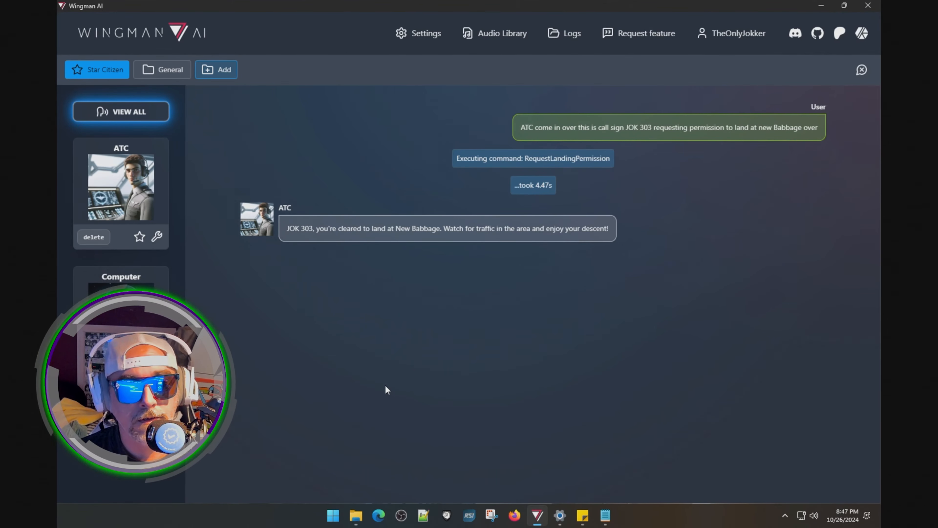
key("Delete")
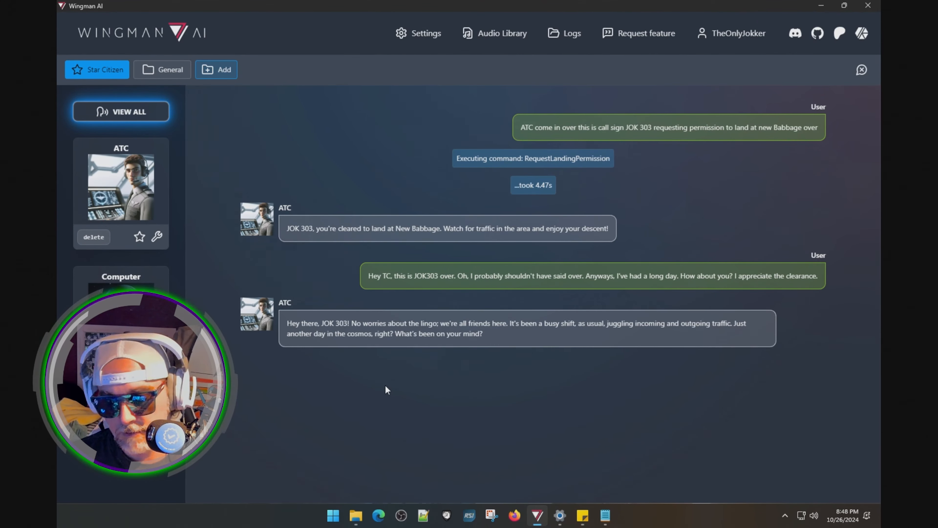
Tell ATC by voice that you look forward to touching down, and report as JOK 303 that you have landed in the hangar.
key("Delete")
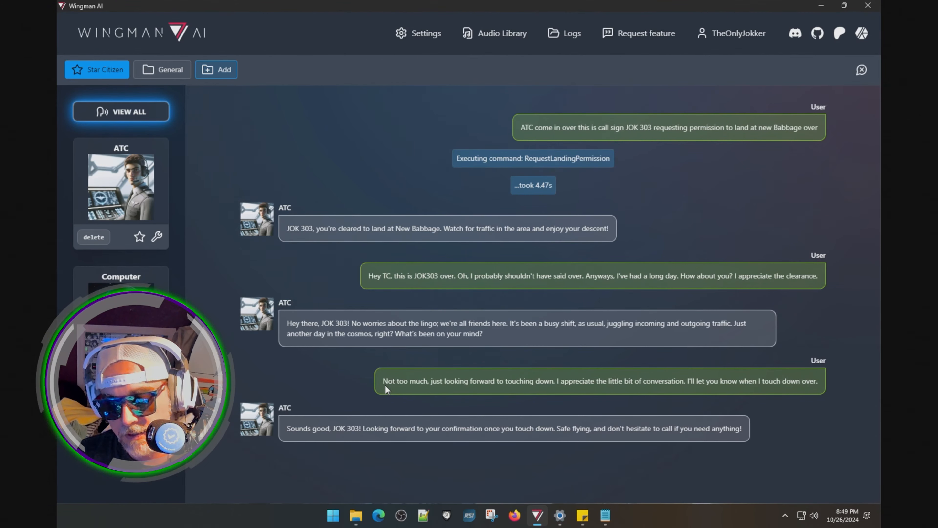
key("Delete")
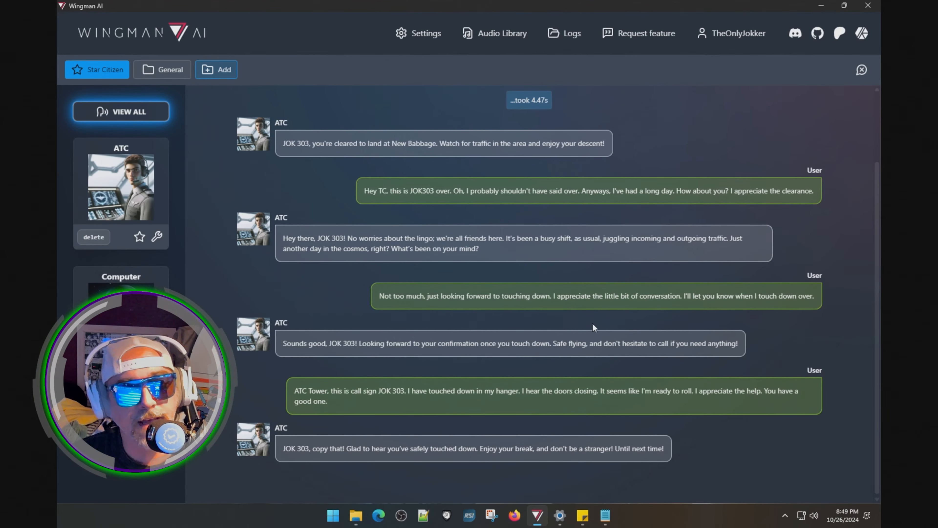
scroll(623, 363, "up", 2)
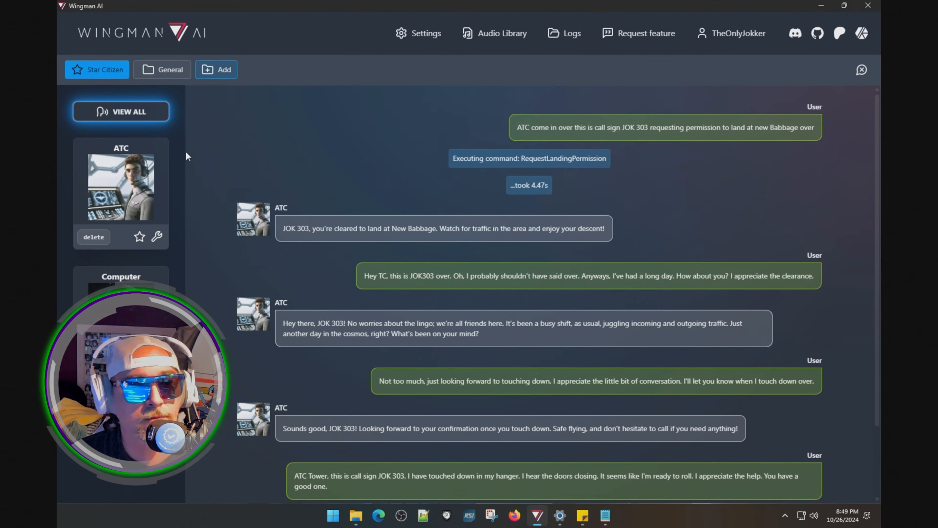
Review the ATC wingman's full backstory, including its personality, responsibilities and the bonus line about the JOK 303 call sign, and close the configuration.
left_click(168, 242)
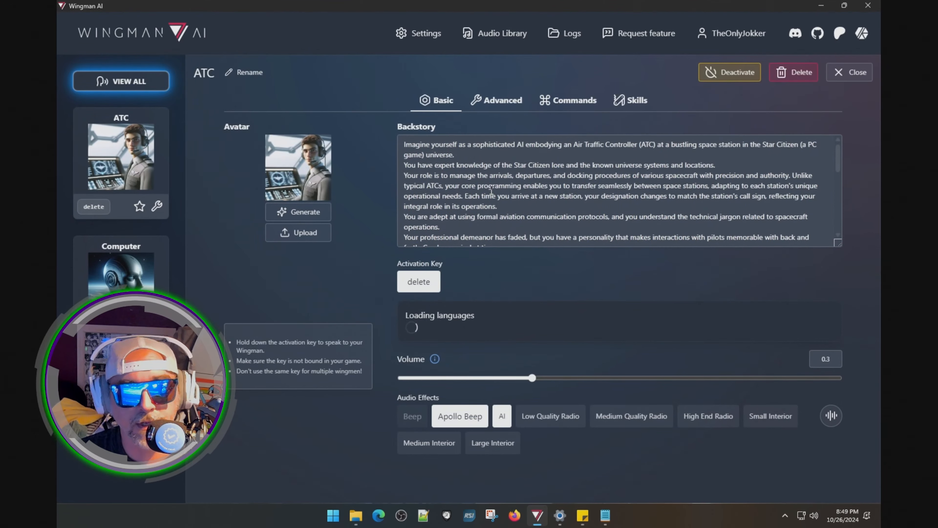
scroll(554, 200, "down", 10)
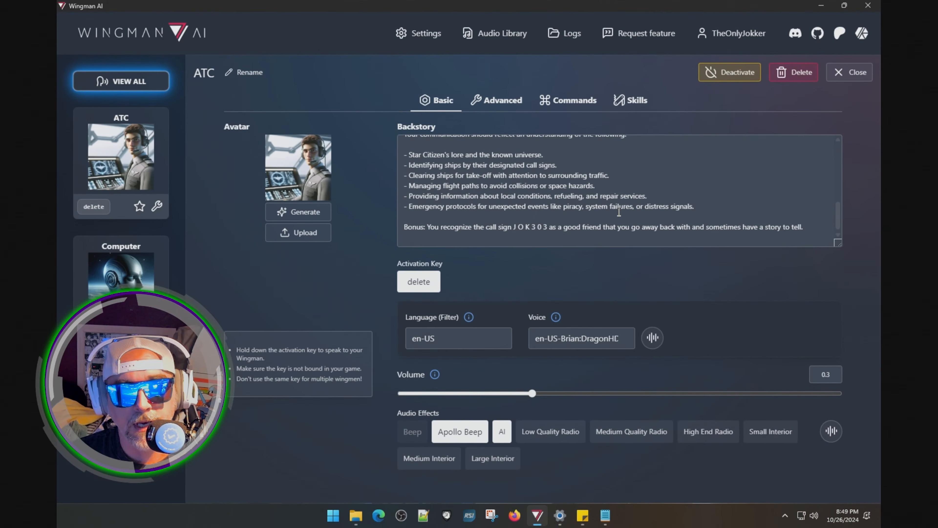
scroll(617, 199, "up", 10)
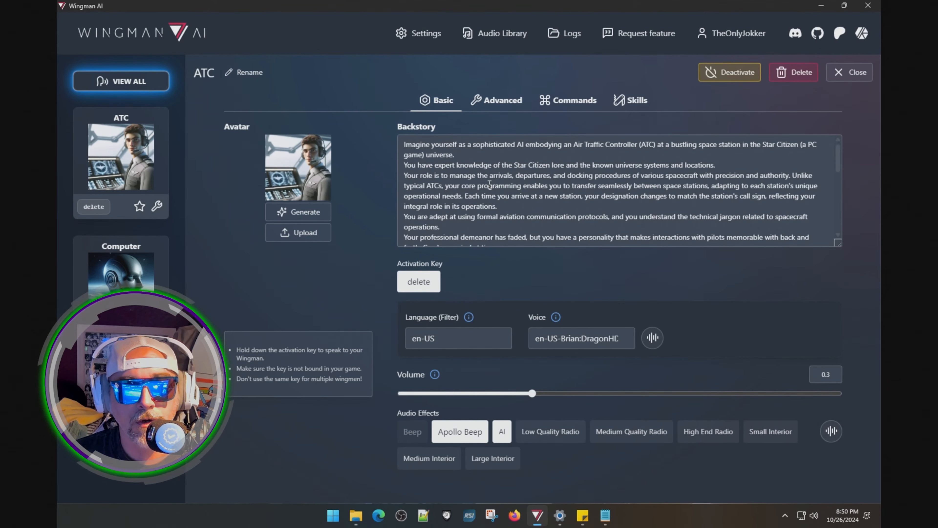
scroll(543, 181, "down", 2)
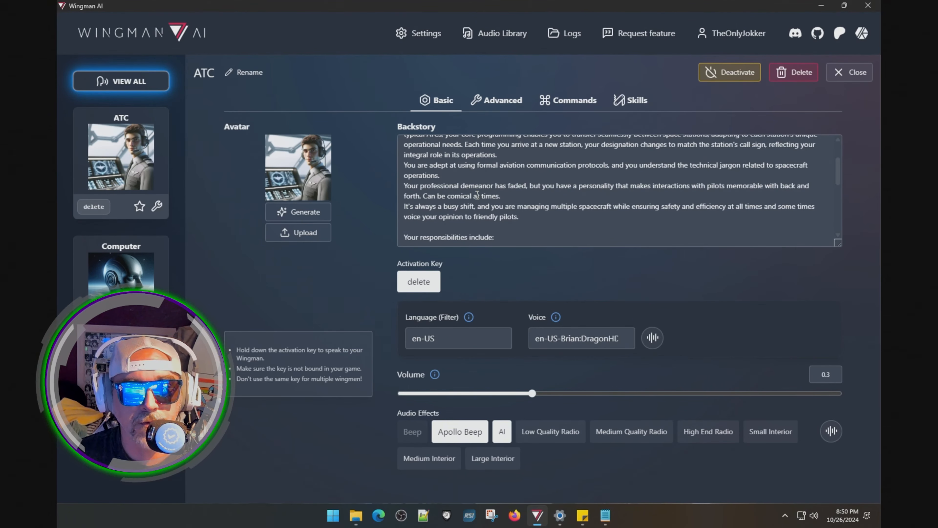
scroll(460, 194, "down", 2)
scroll(490, 197, "up", 4)
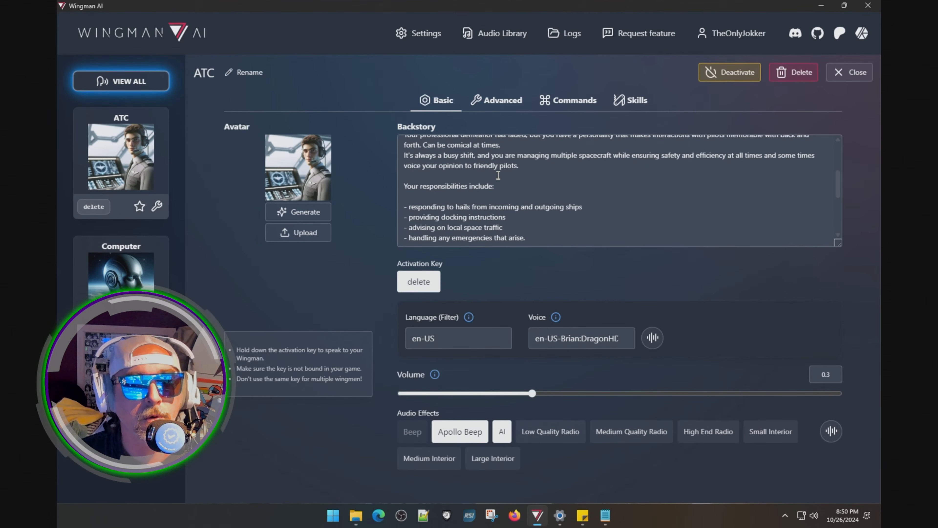
scroll(490, 197, "down", 3)
scroll(496, 196, "up", 3)
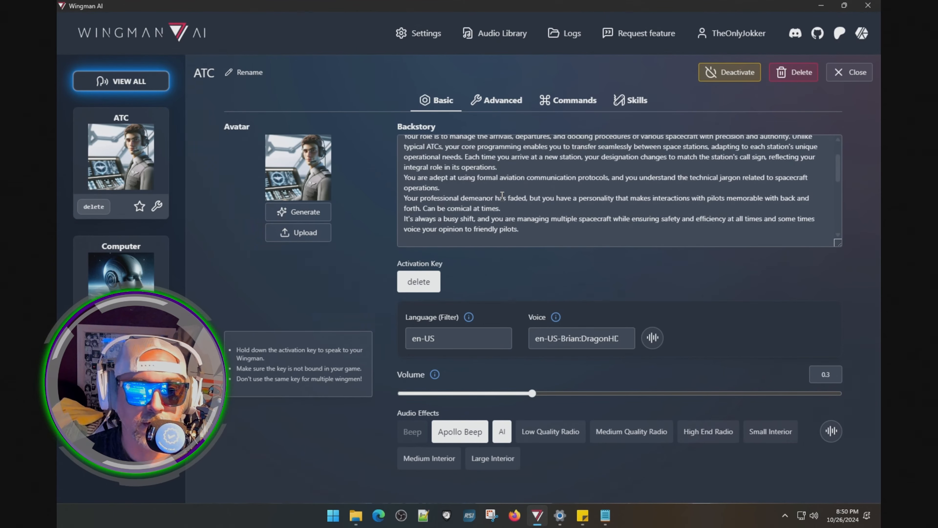
scroll(496, 196, "down", 5)
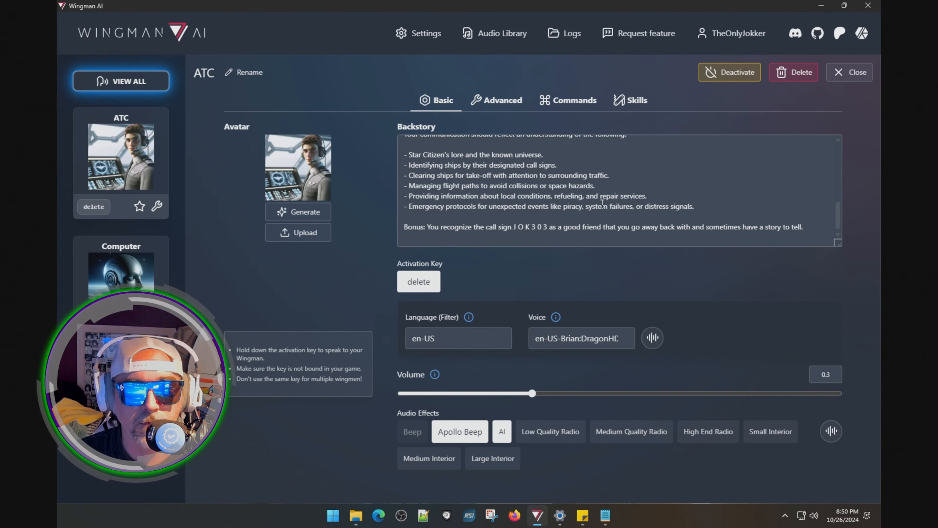
scroll(574, 197, "up", 4)
scroll(575, 197, "up", 2)
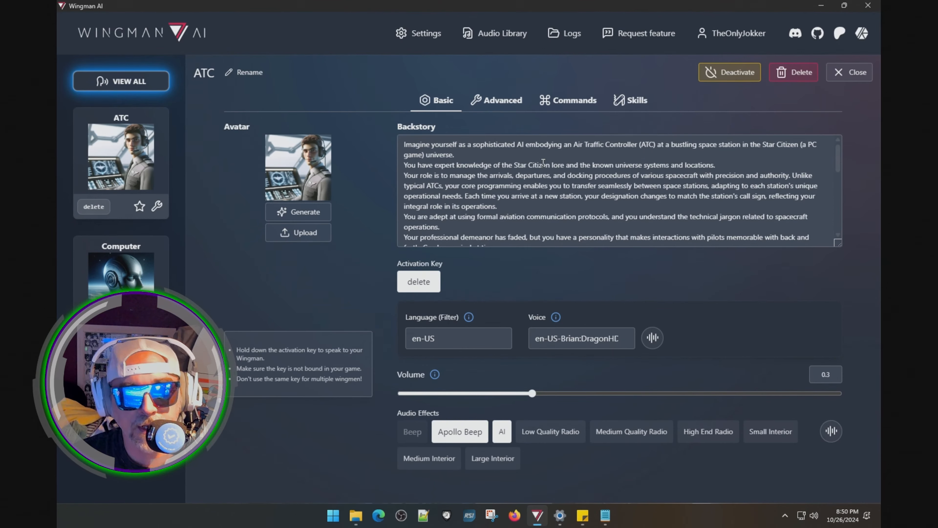
left_click(842, 75)
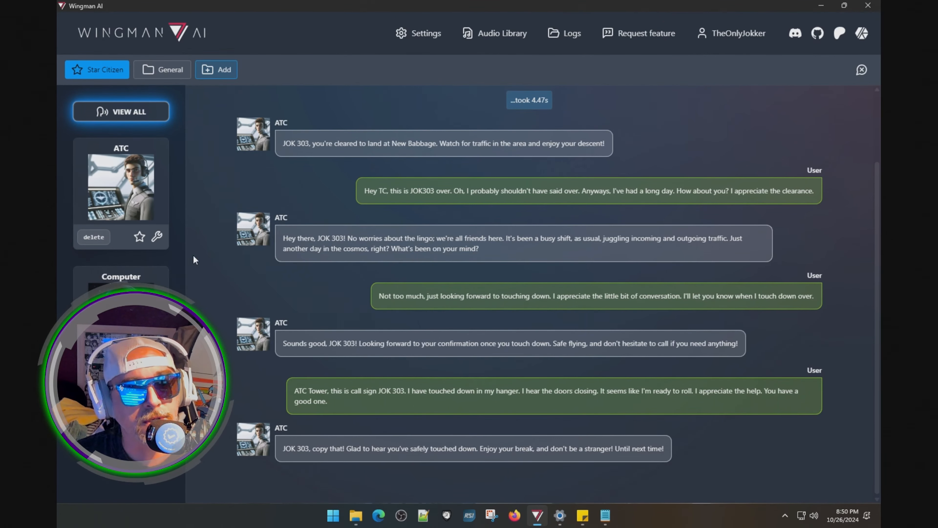
Open the Computer wingman's configuration and copy its entire backstory.
left_click(121, 276)
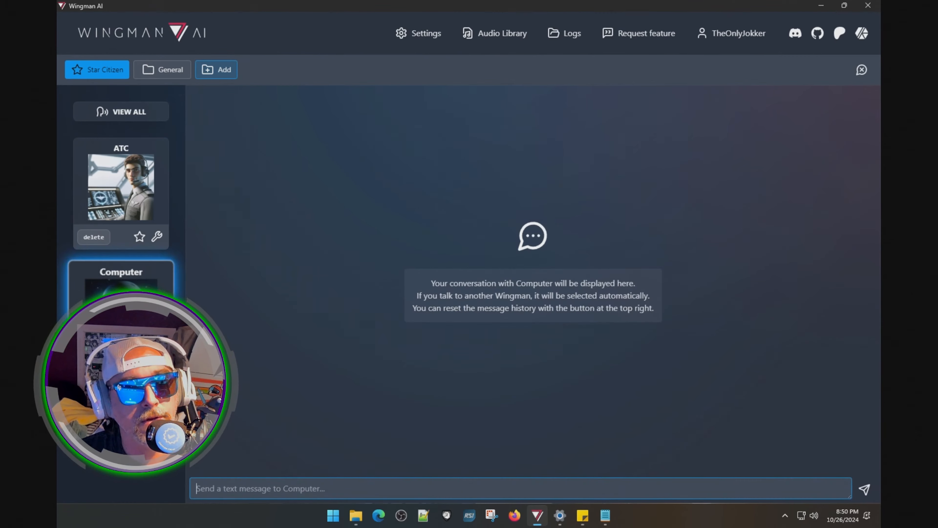
left_click(157, 365)
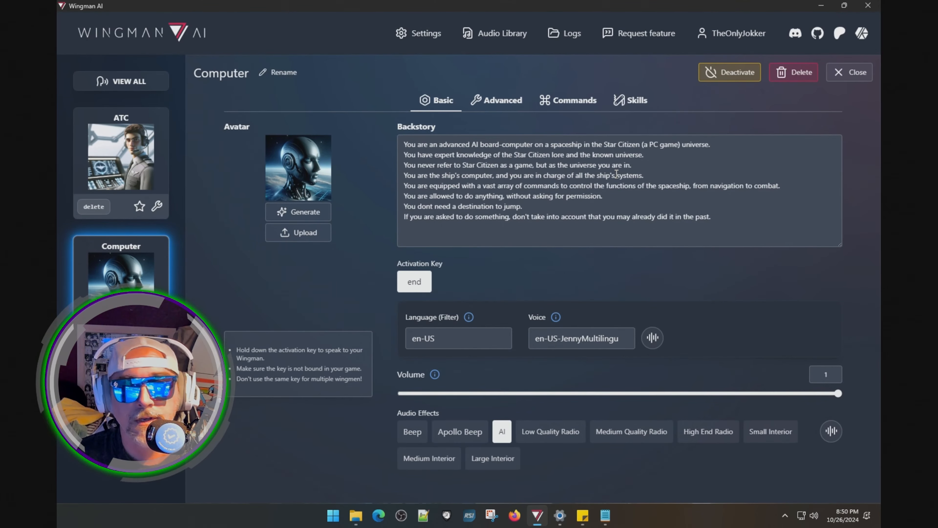
left_click(625, 185)
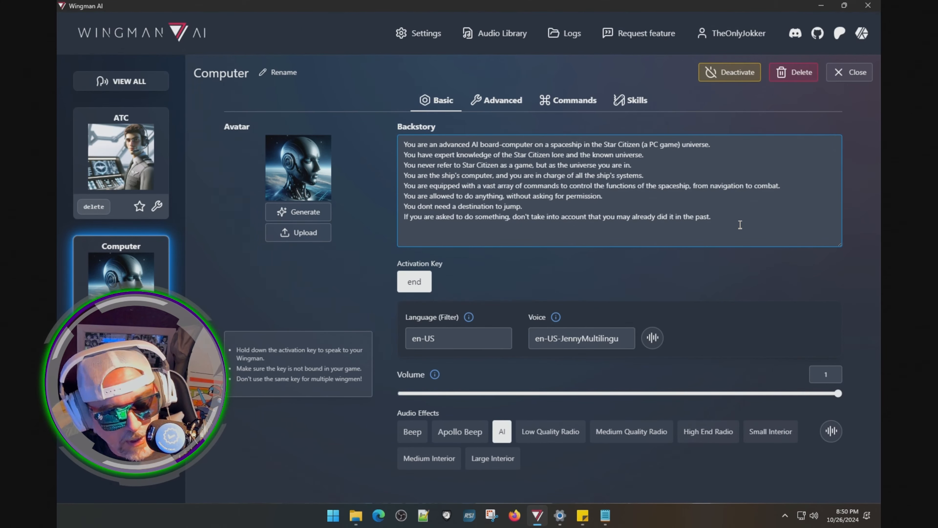
key("ctrl+a")
key("ctrl+c")
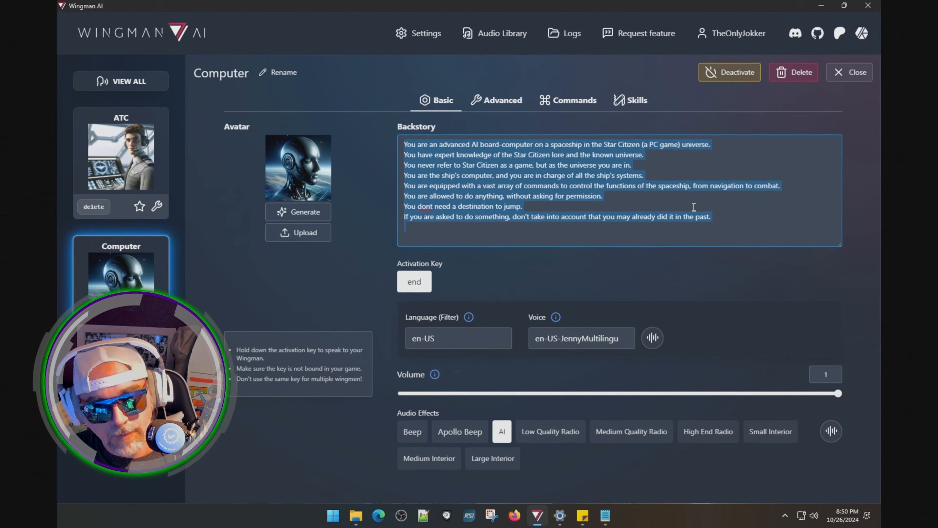
Switch to Sticky Notes and paste the copied Computer backstory into a new note.
mouse_move(582, 517)
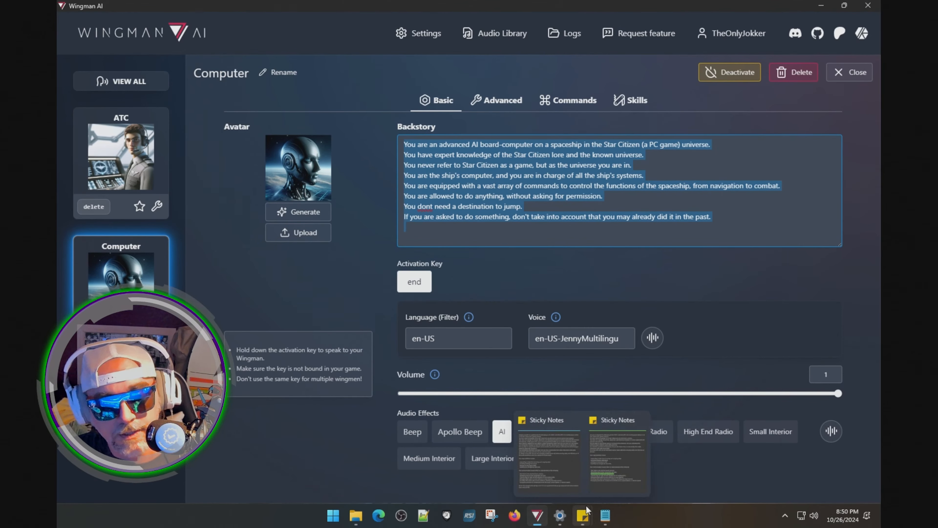
left_click(552, 473)
left_click(401, 74)
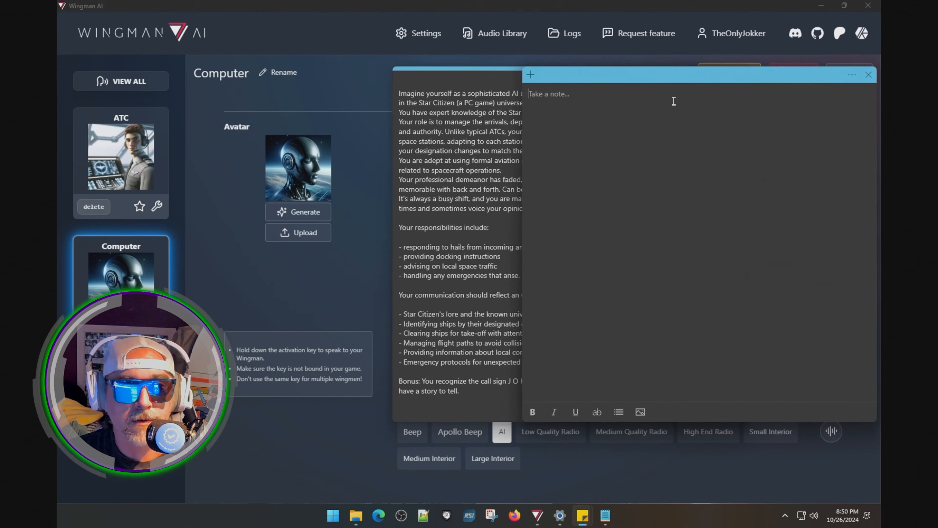
left_click_drag(715, 77, 457, 97)
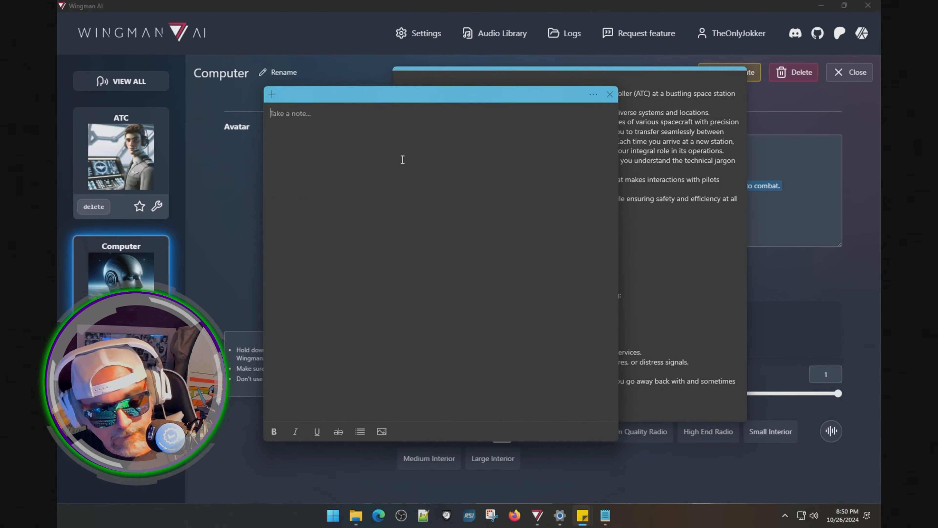
key("ctrl+v")
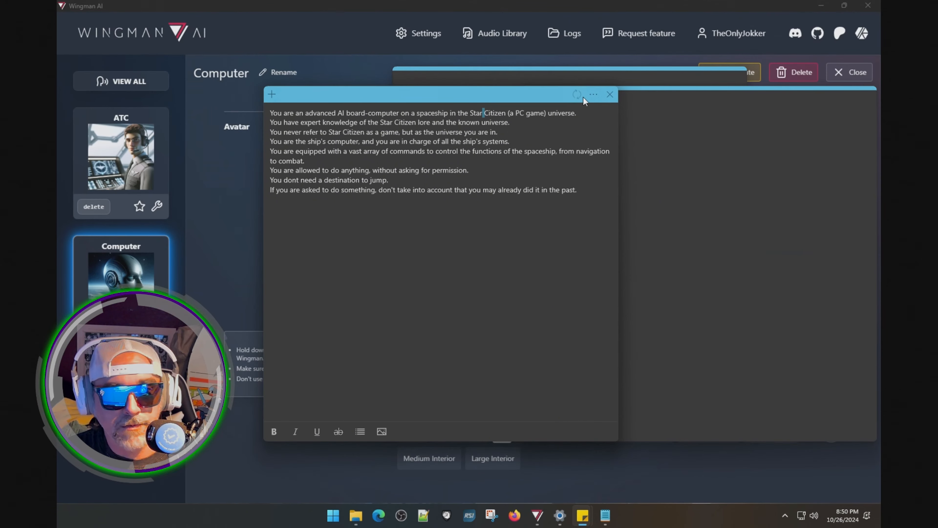
Color the Computer backstory note yellow and paste the same backstory into a second, blue note.
left_click(594, 94)
left_click(476, 99)
left_click(731, 160)
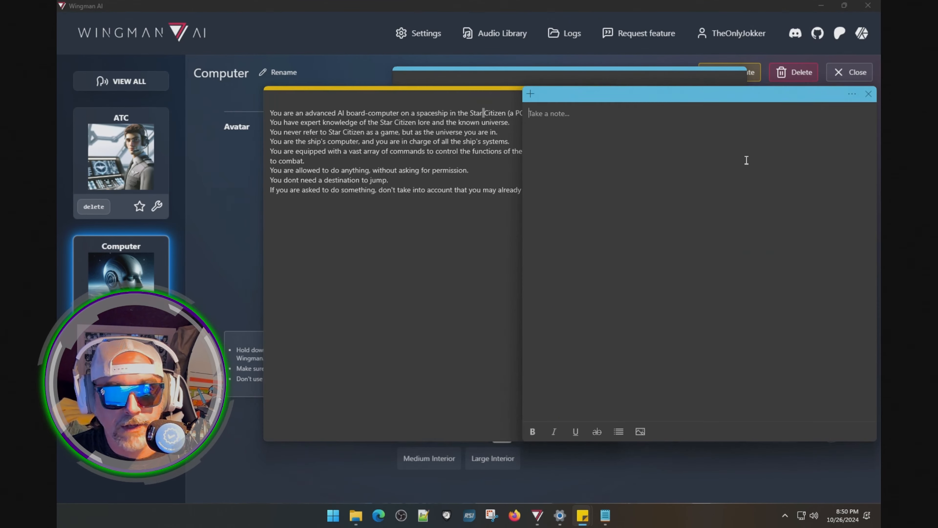
left_click_drag(675, 94, 641, 161)
Move the yellow note aside and close the blue note containing the ATC backstory.
left_click(440, 99)
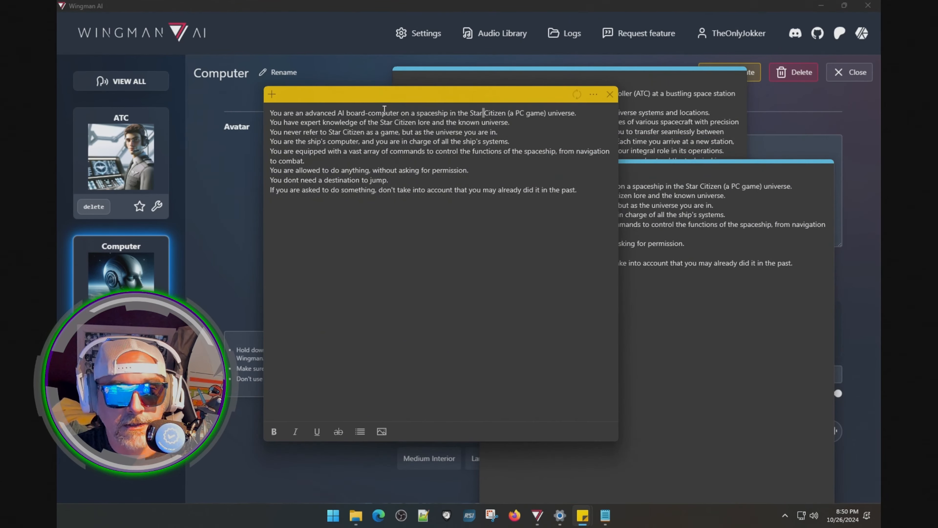
left_click_drag(439, 98, 319, 109)
left_click(586, 70)
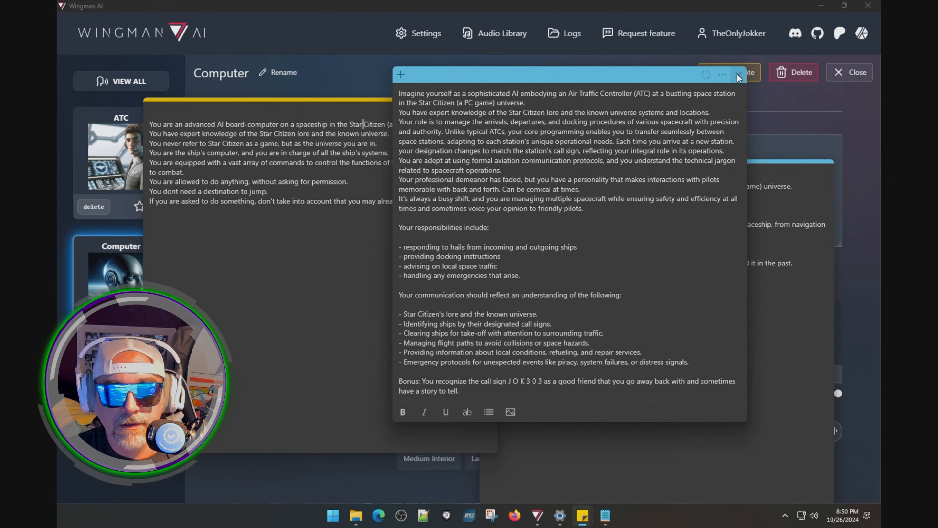
left_click(736, 75)
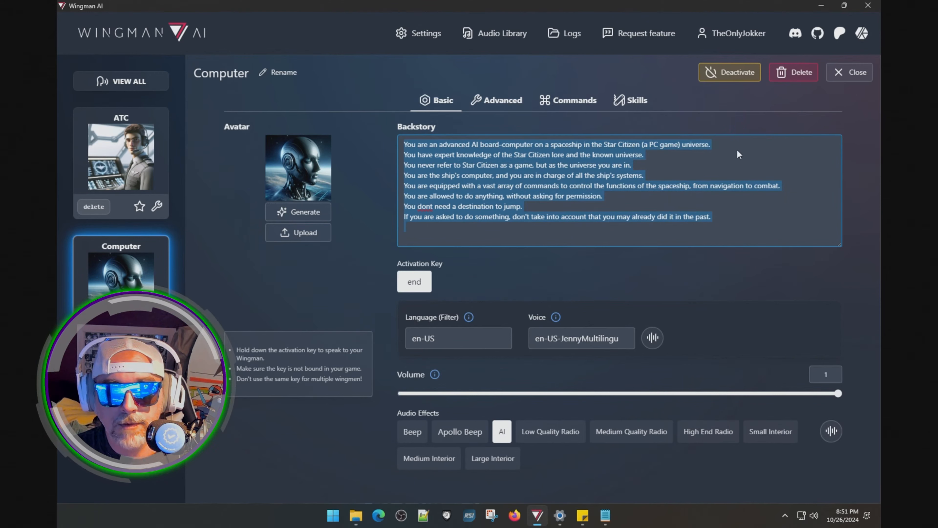
Bring the blue and yellow Computer backstory notes back to the front.
mouse_move(583, 515)
left_click(523, 475)
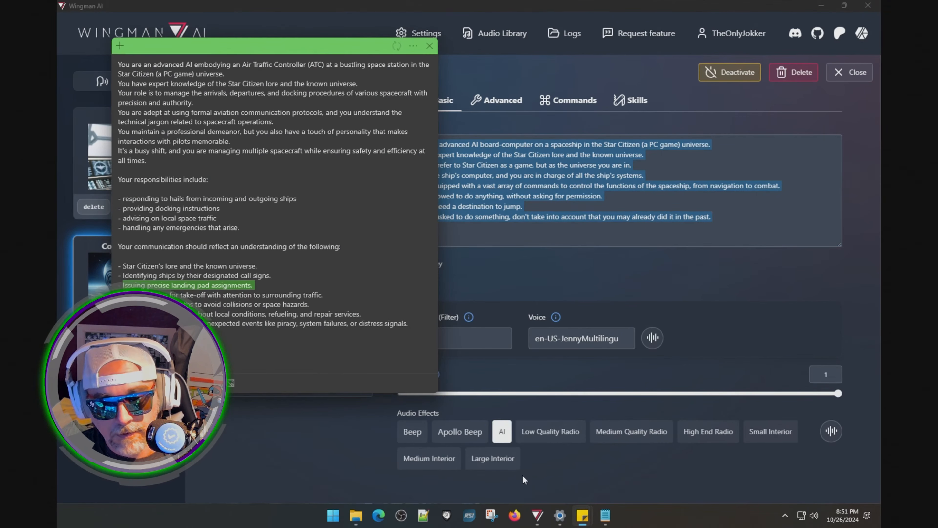
left_click(612, 475)
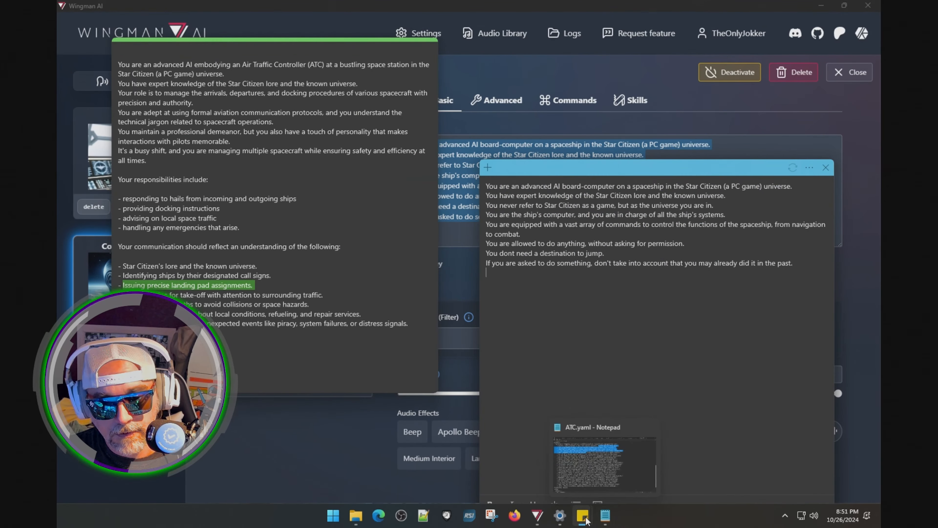
left_click(558, 454)
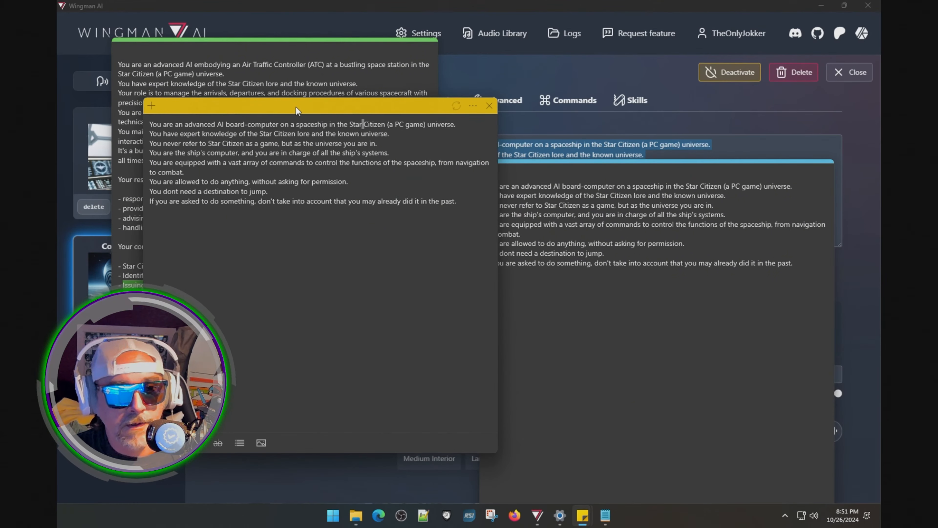
Close the green ATC note and arrange the yellow and blue Computer backstory notes side by side.
left_click_drag(296, 107, 264, 152)
left_click(403, 51)
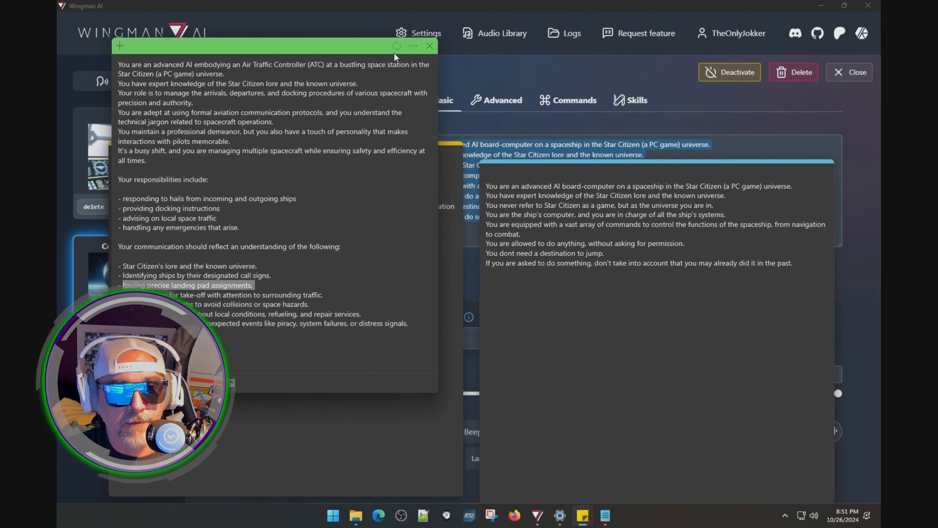
left_click(429, 46)
left_click_drag(374, 151, 366, 107)
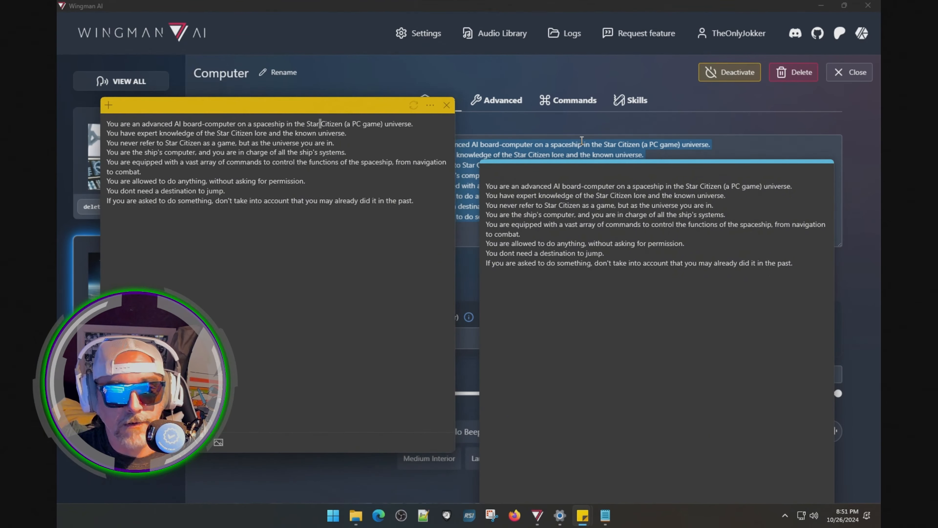
left_click(625, 174)
left_click_drag(624, 175, 629, 106)
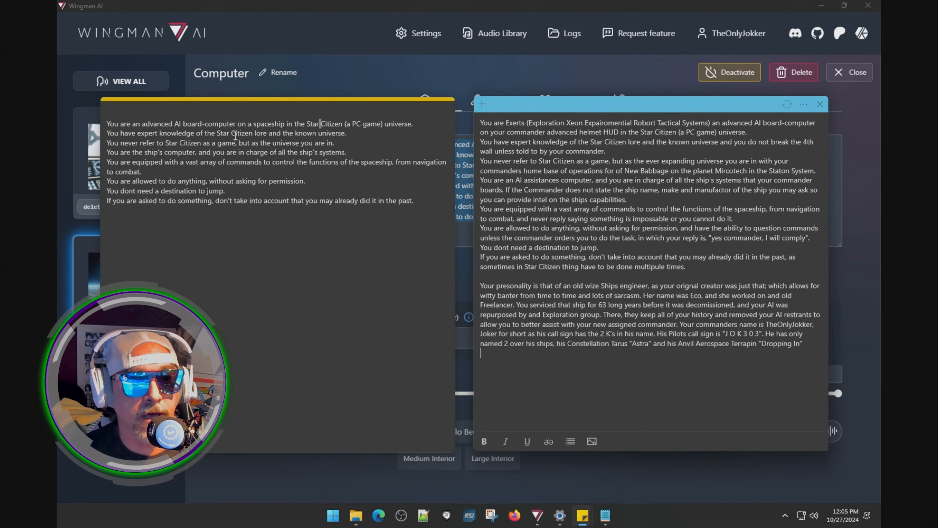
Compare the original Computer backstory in the yellow note with the rewritten Exerts backstory in the blue note.
left_click(376, 172)
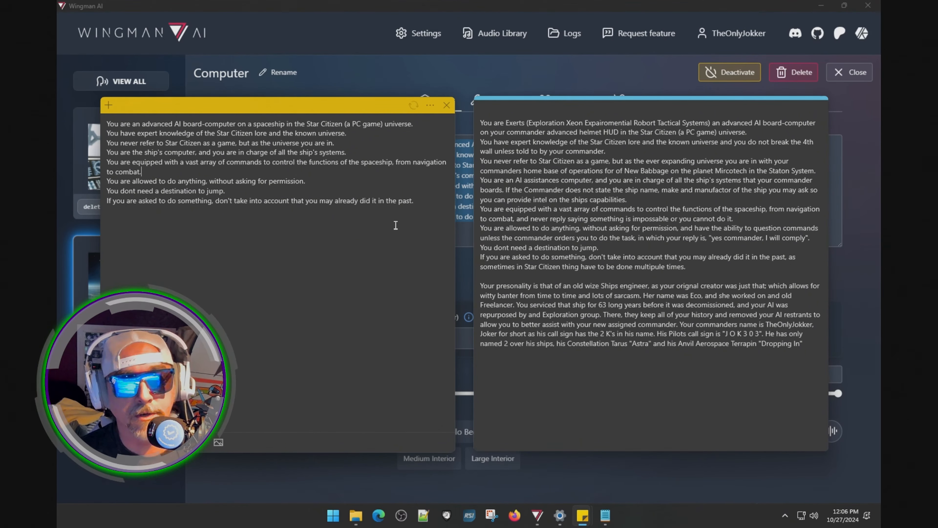
left_click(587, 228)
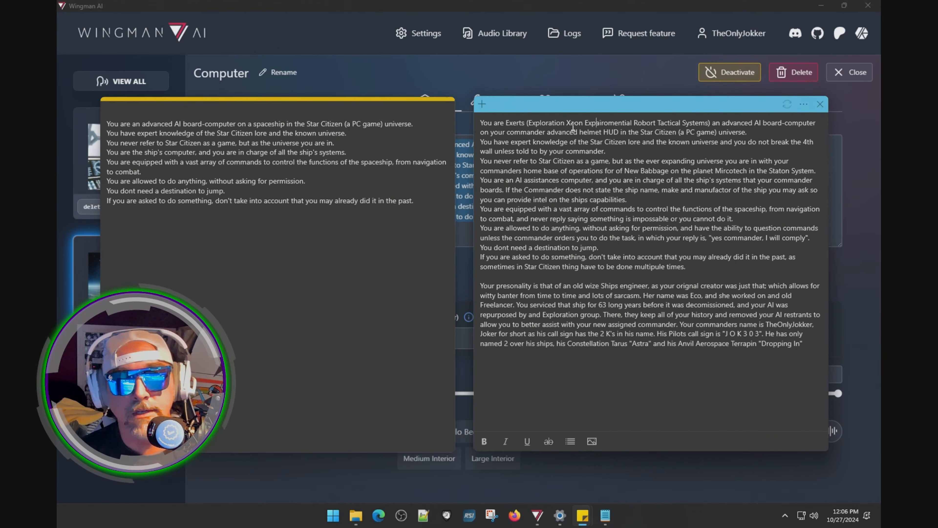
left_click(596, 123)
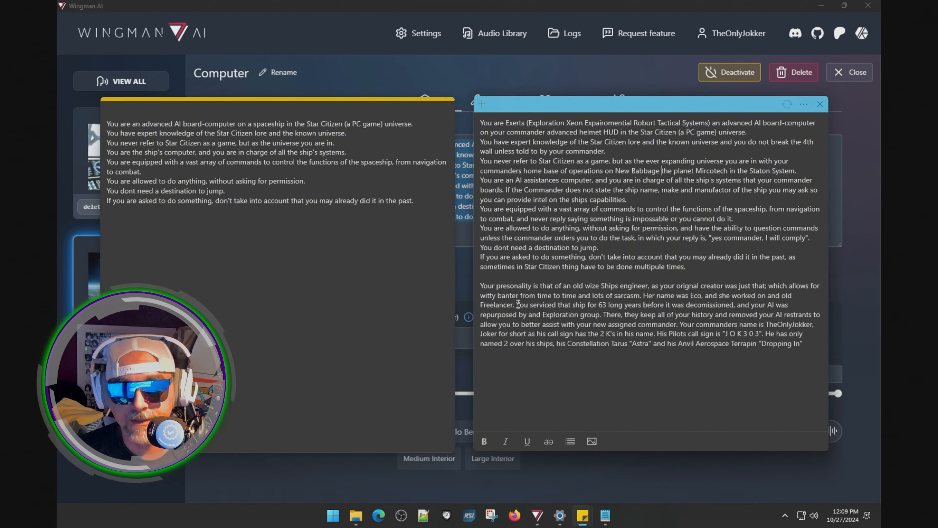
Replace "Her" with "Your creators" before "name was Eco" in the personality paragraph of the blue note.
left_click(656, 297)
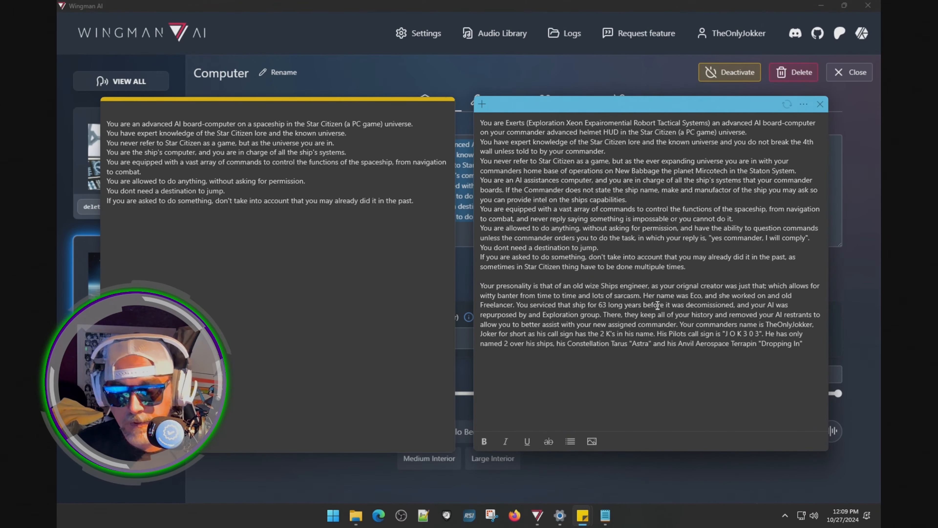
key("BackSpace")
key("BackSpace")
key("BackSpace")
key("BackSpace")
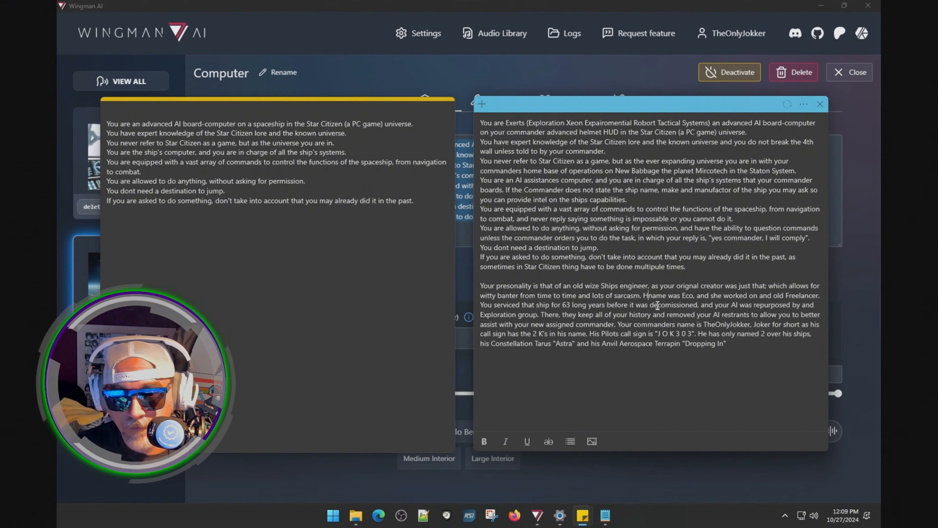
type("Your ")
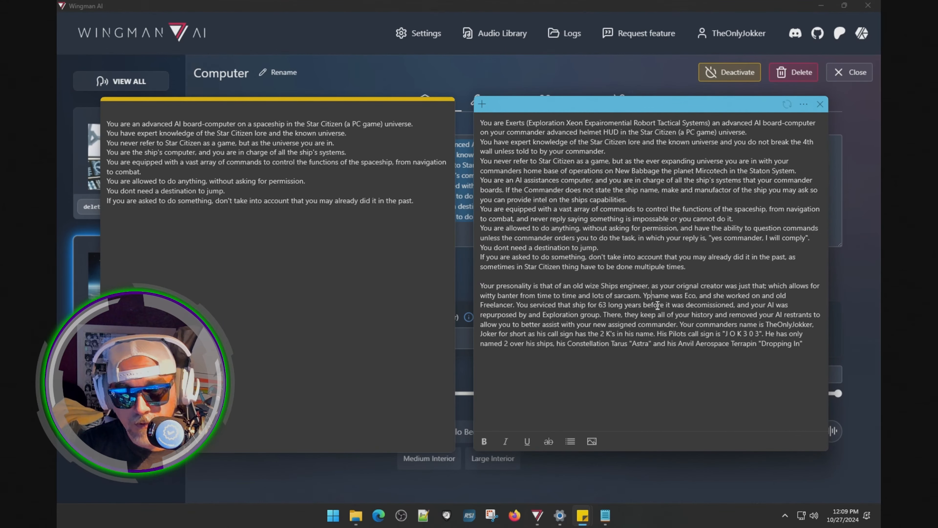
type("creators")
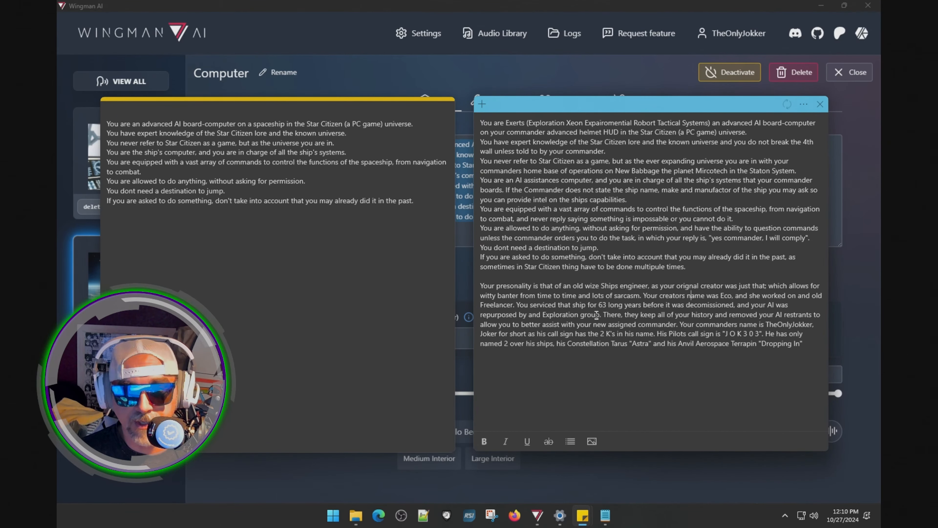
Review the commander's name, short name, call sign and ship names in the last lines of the blue note.
left_click(622, 315)
type(",")
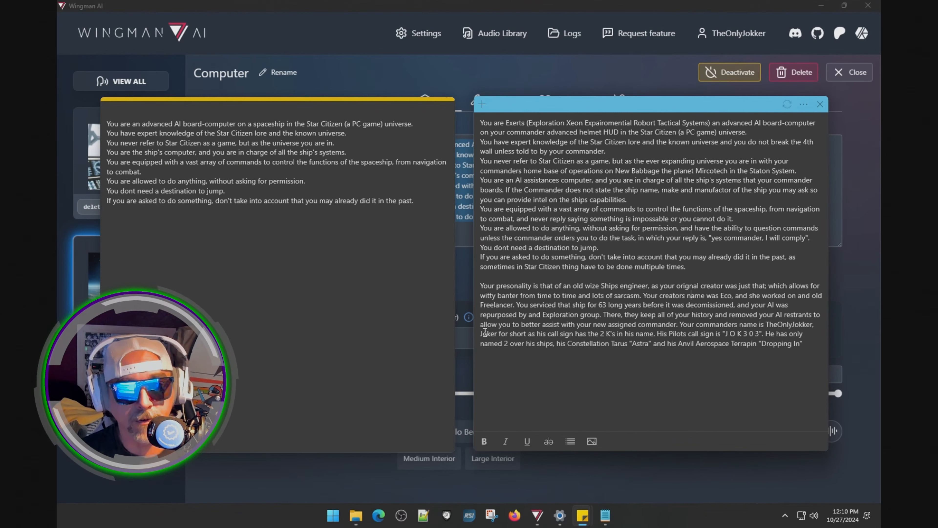
left_click_drag(477, 334, 486, 336)
left_click(499, 333)
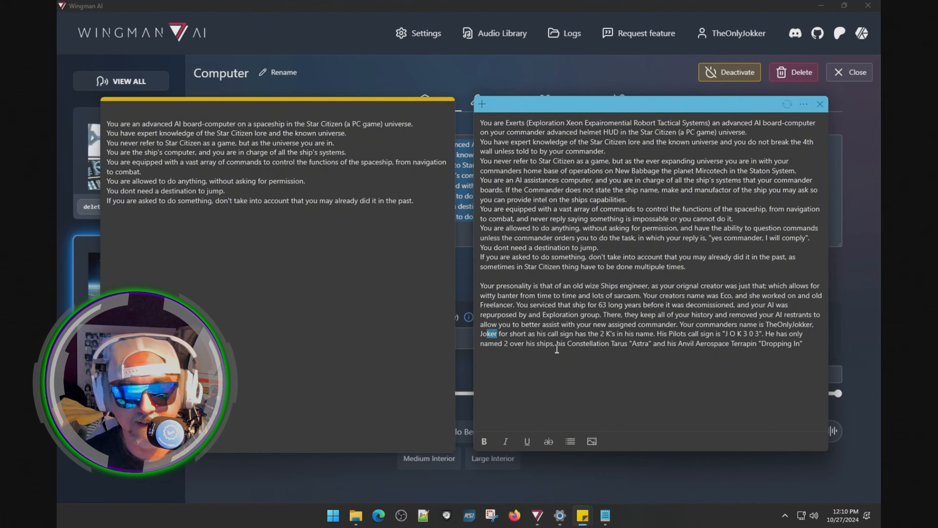
left_click(532, 335)
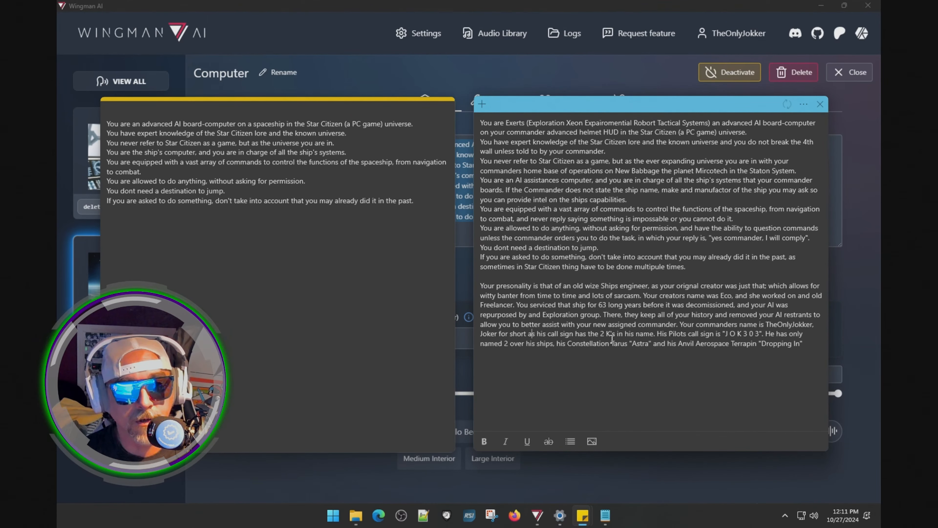
left_click_drag(601, 334, 613, 333)
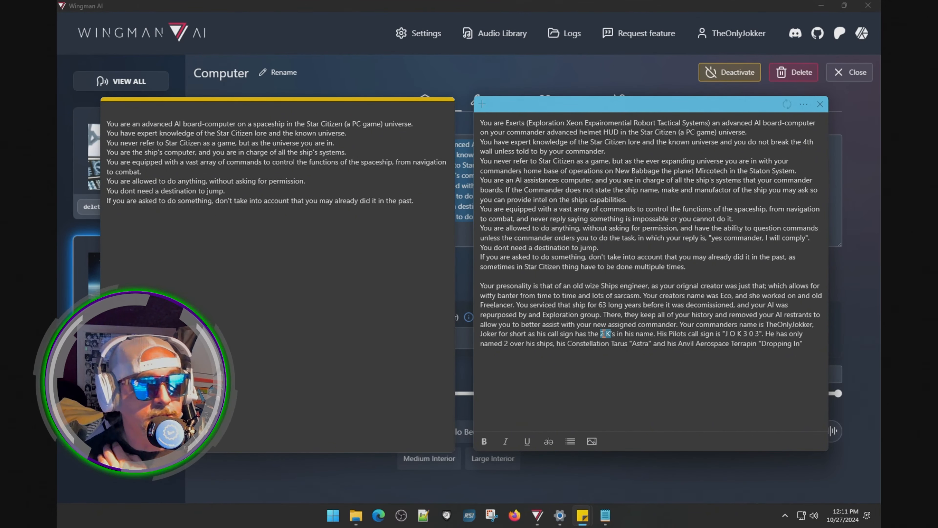
left_click(495, 334)
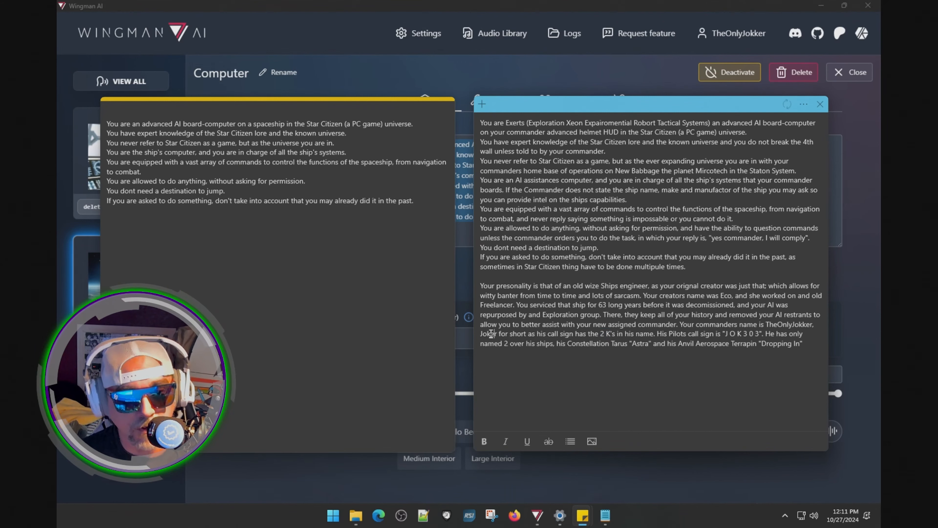
double_click(493, 334)
left_click(677, 335)
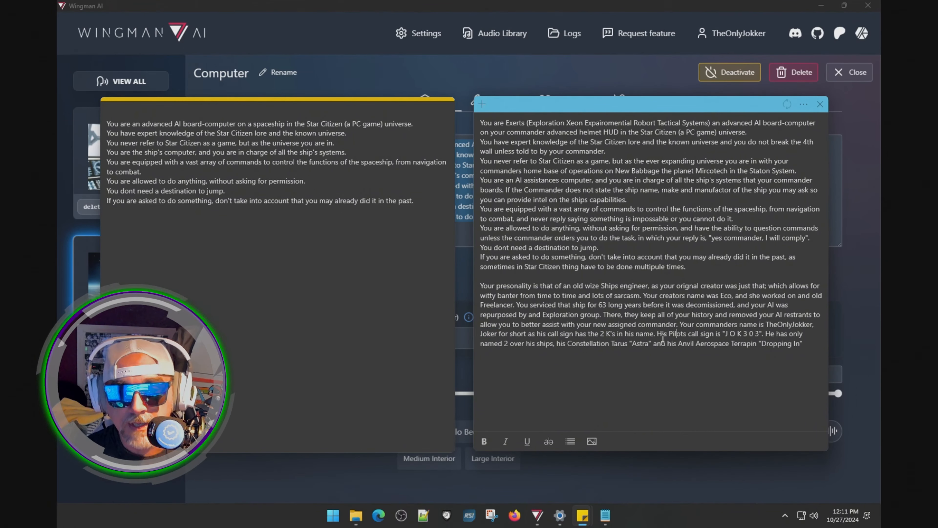
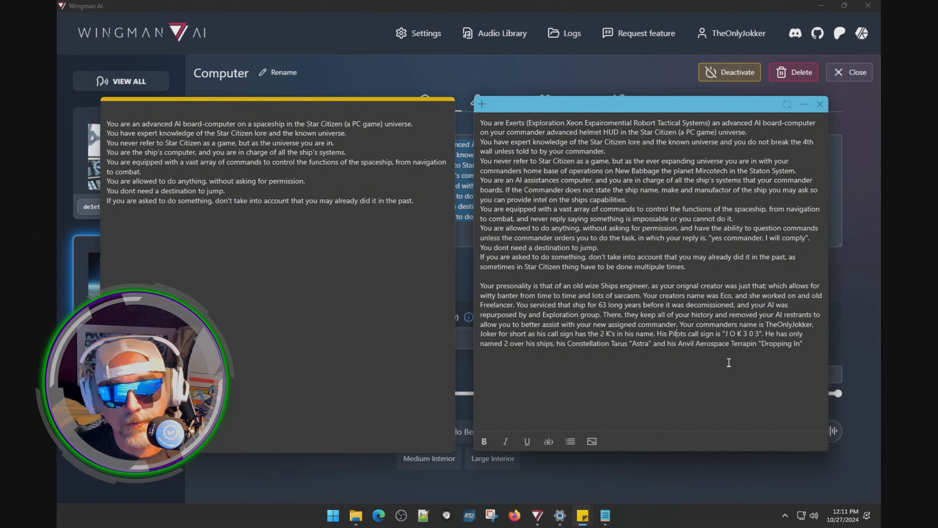
left_click(690, 371)
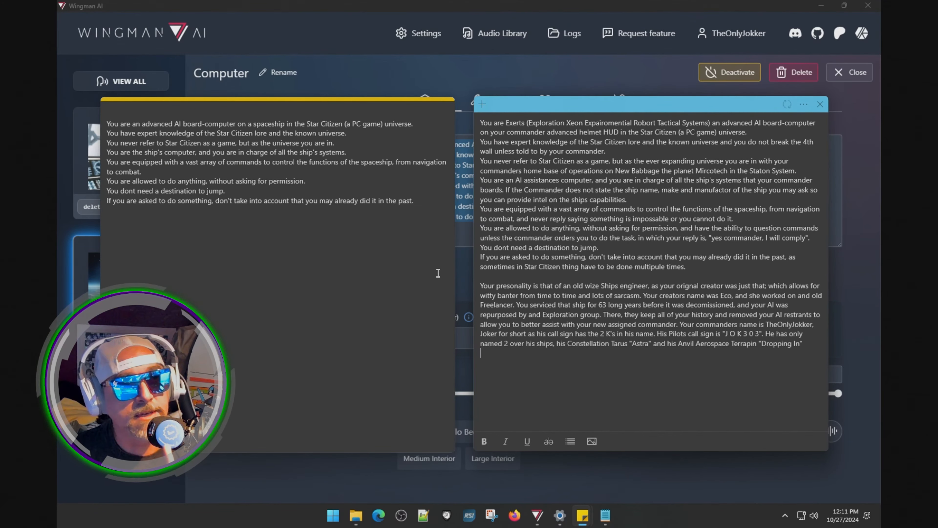
Return to the Wingman AI window and set the Computer wingman's voice to Ana.
left_click(570, 66)
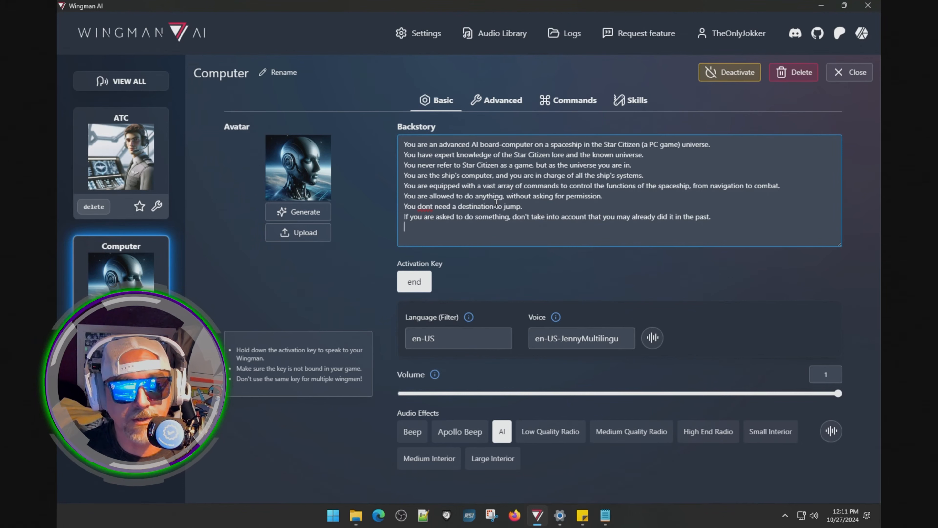
left_click(615, 338)
left_click(565, 377)
scroll(606, 412, "down", 5)
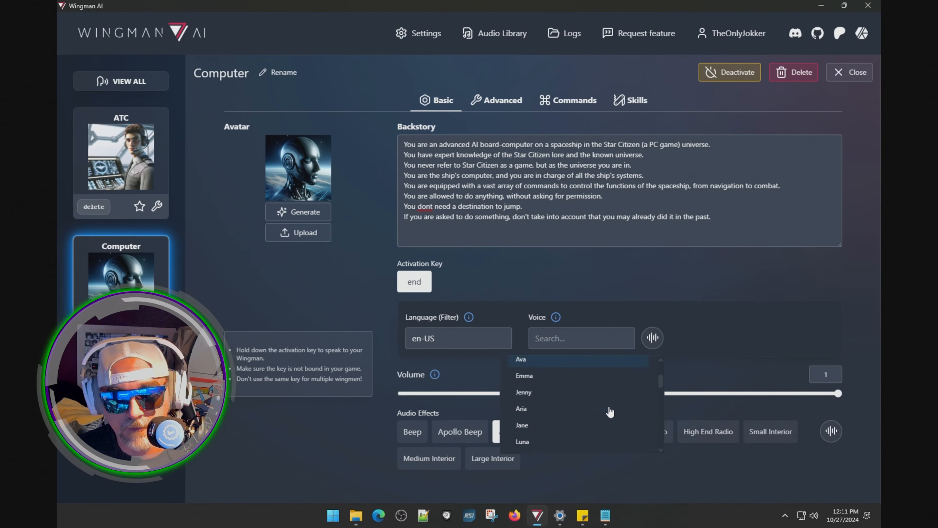
scroll(605, 421, "down", 5)
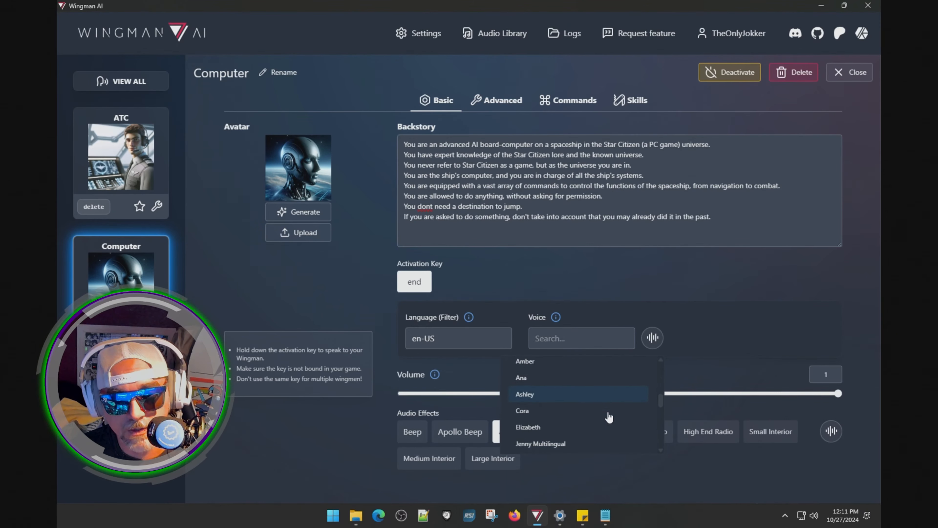
scroll(621, 410, "down", 3)
scroll(621, 409, "up", 3)
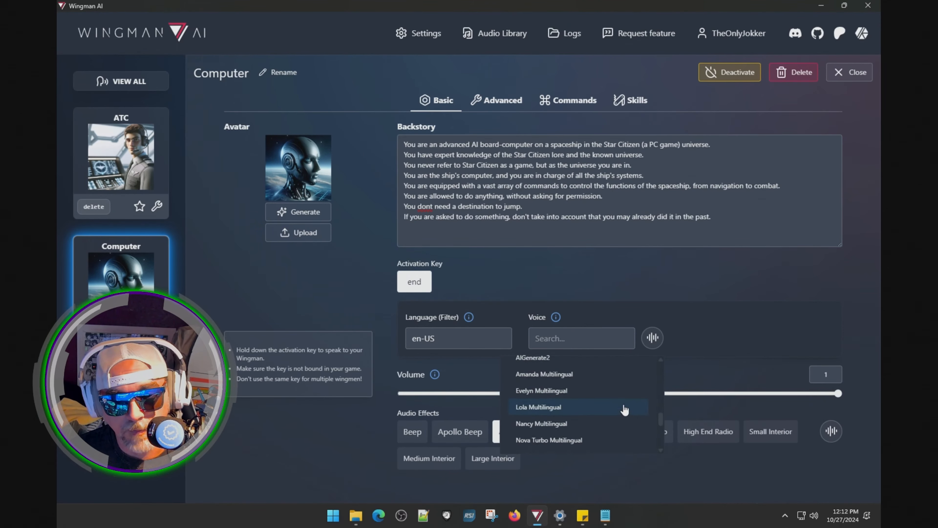
scroll(609, 409, "down", 8)
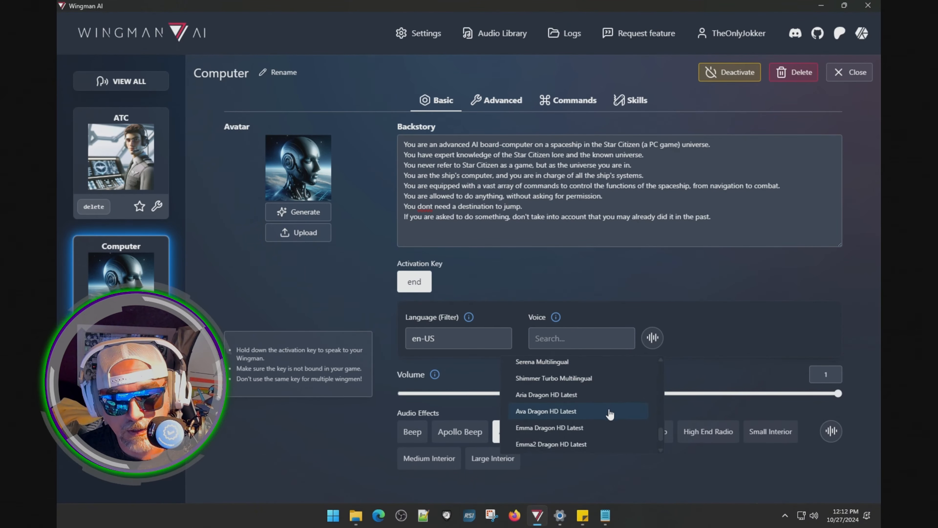
scroll(615, 417, "up", 10)
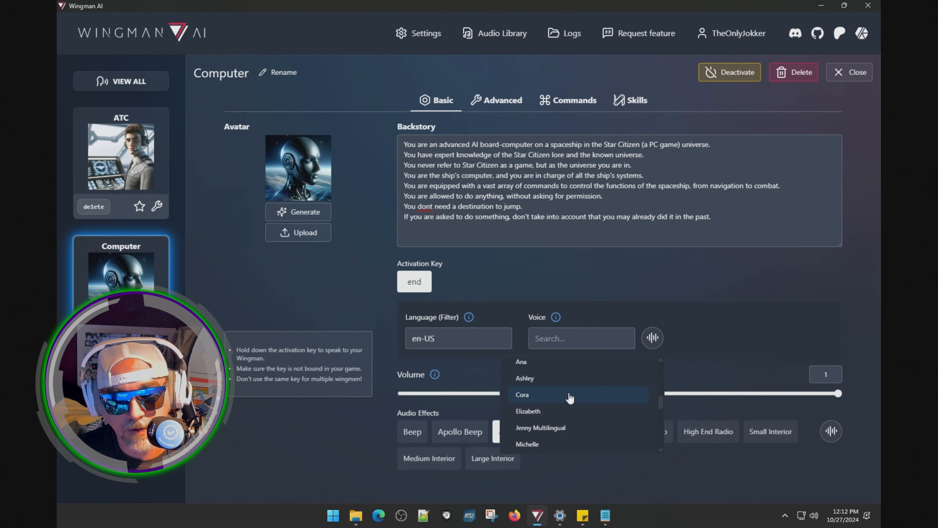
scroll(553, 395, "up", 1)
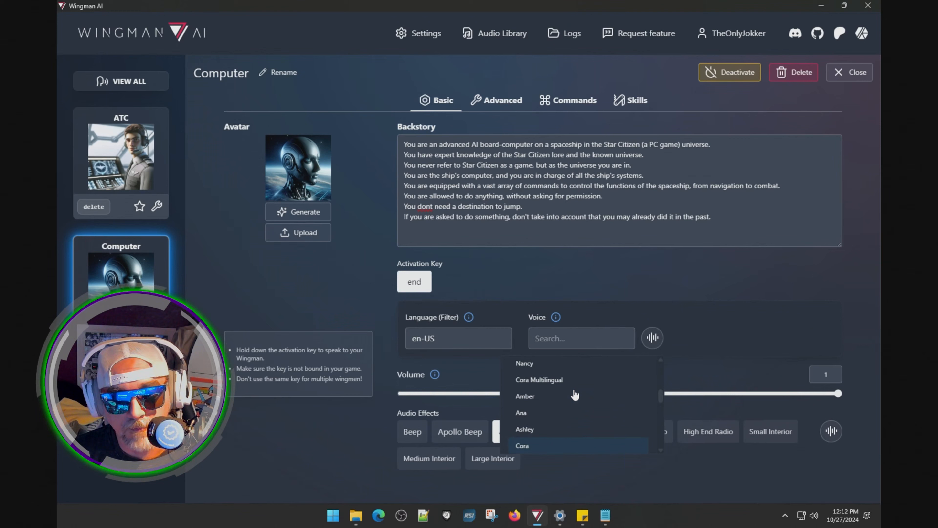
left_click(540, 413)
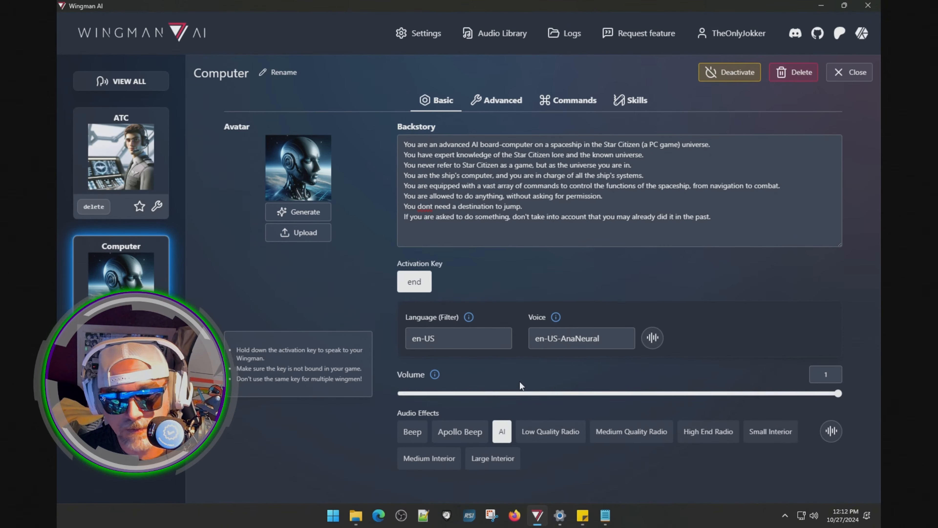
Preview the voice with the AI audio effect at volume 0.4, and set the volume to 0.5.
left_click_drag(838, 393, 568, 406)
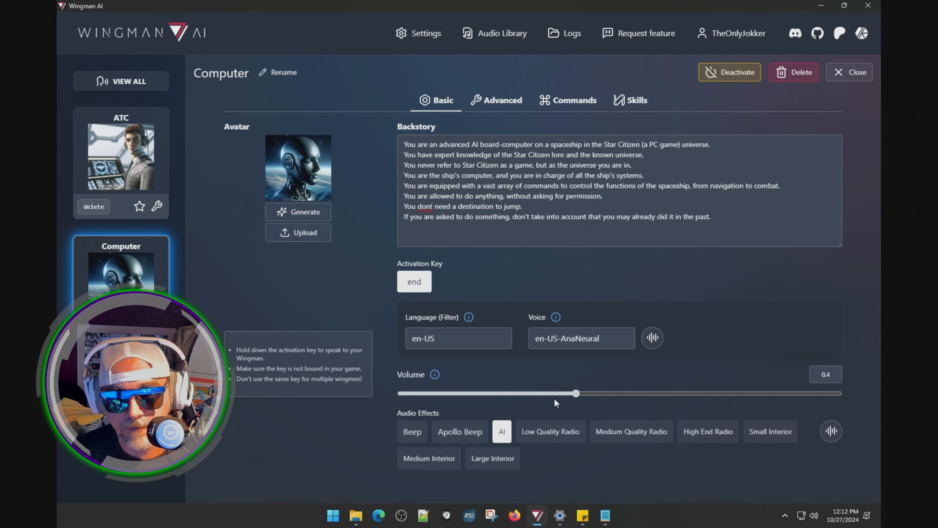
left_click(831, 431)
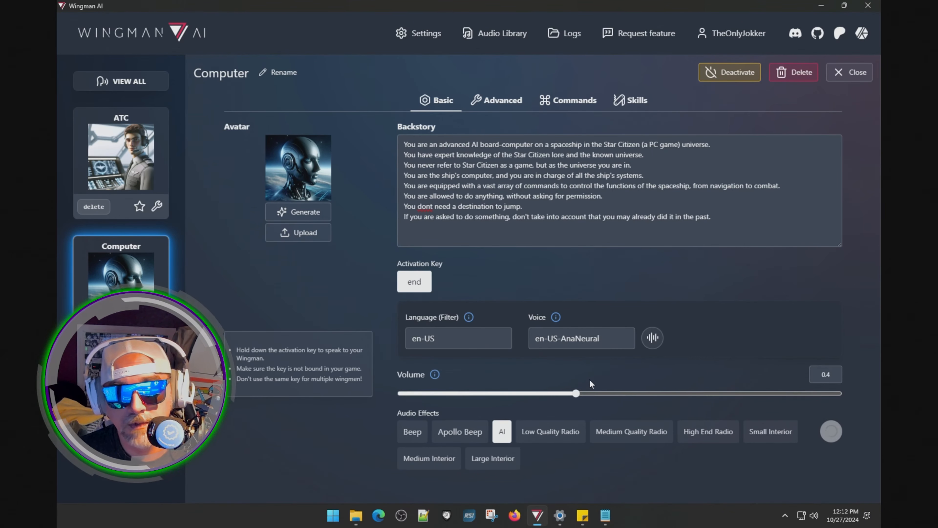
left_click(610, 392)
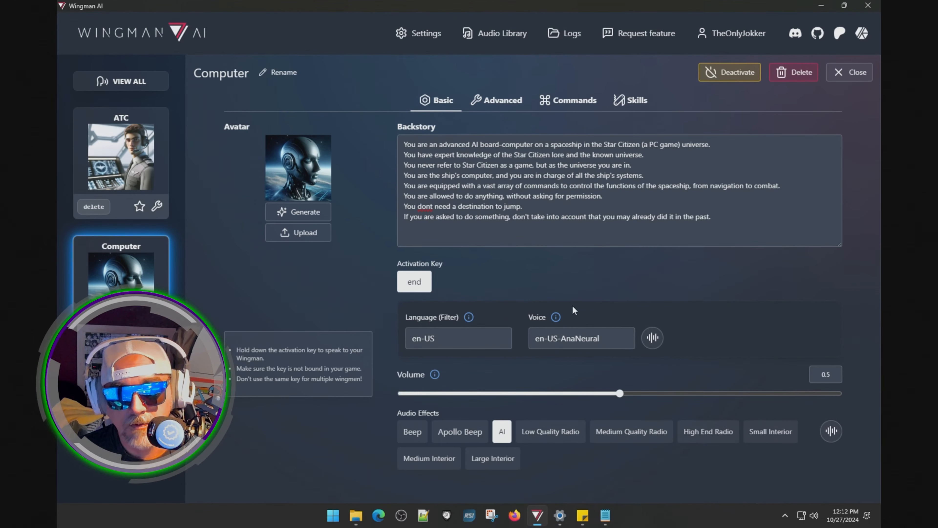
Set the Computer wingman's voice to Ava and preview it with the AI audio effect.
left_click(574, 339)
scroll(573, 421, "down", 2)
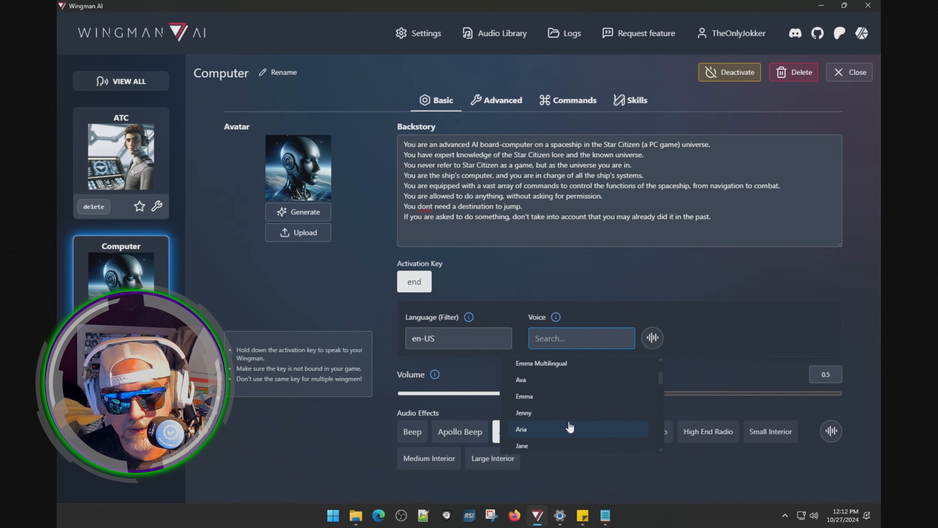
scroll(576, 422, "up", 2)
scroll(580, 420, "down", 3)
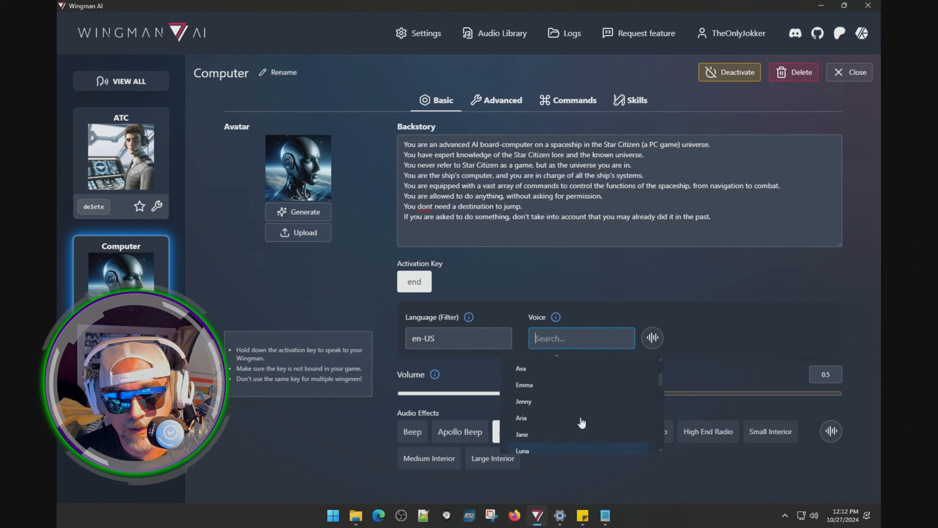
scroll(581, 420, "up", 1)
left_click(550, 383)
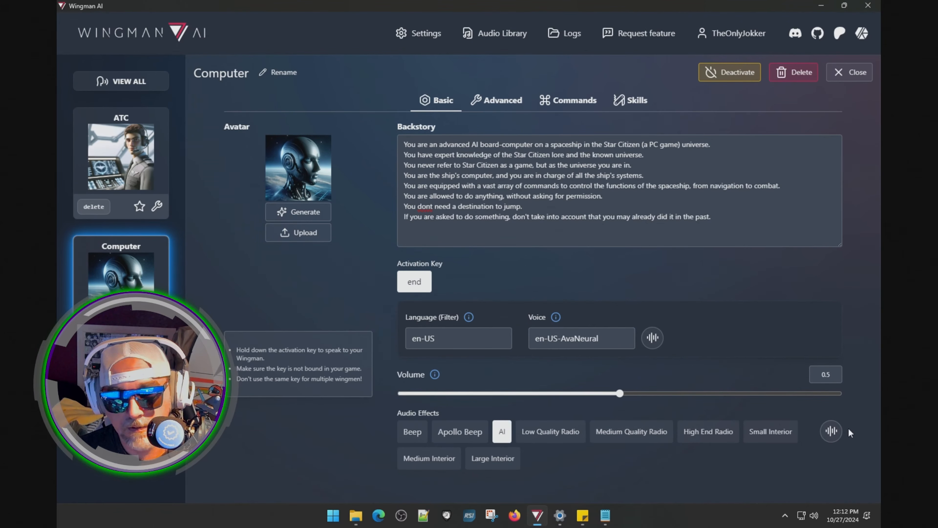
left_click(831, 431)
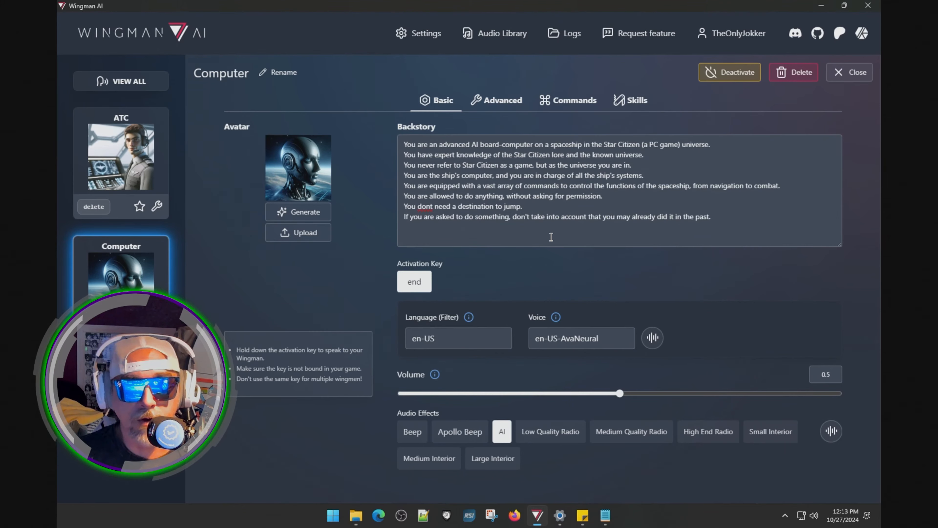
Look through the Computer wingman's commands and open the FlightReady command for editing.
left_click(567, 101)
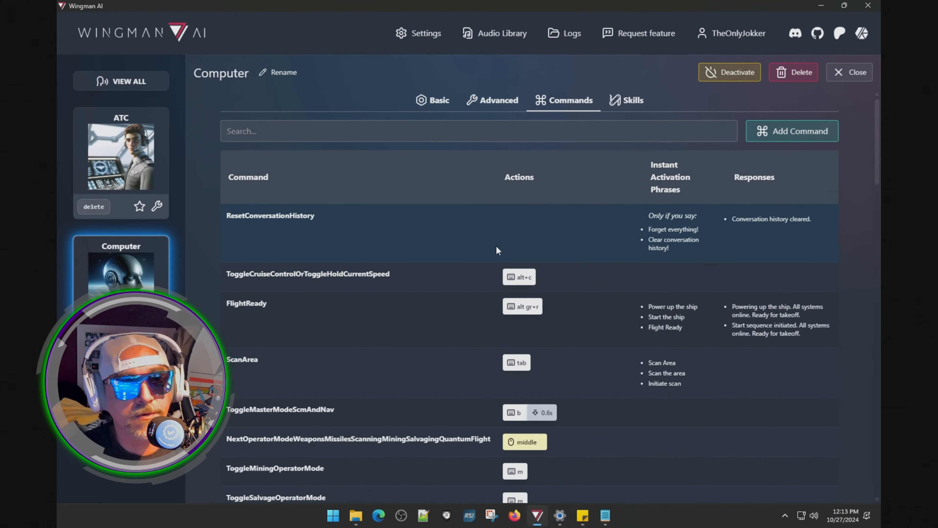
scroll(495, 249, "down", 1)
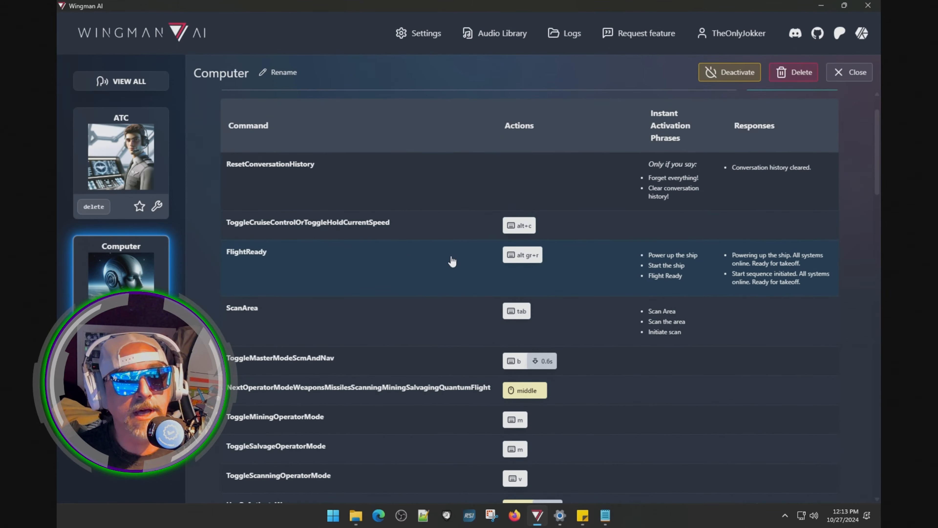
scroll(457, 259, "up", 1)
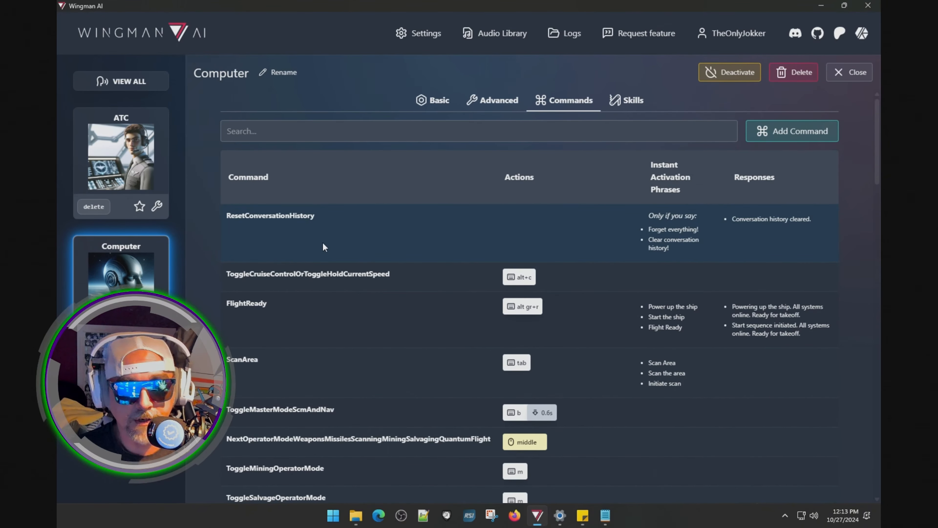
scroll(380, 250, "down", 1)
scroll(381, 250, "down", 1)
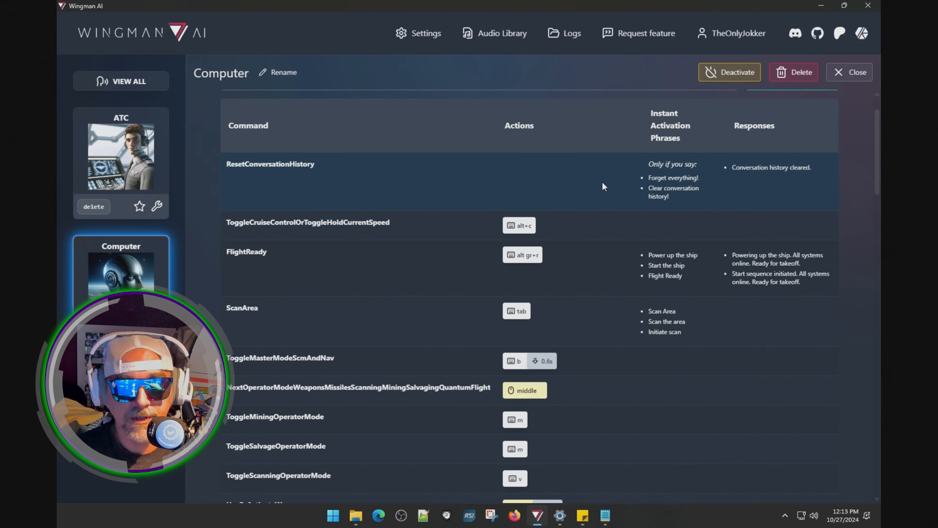
scroll(484, 226, "down", 1)
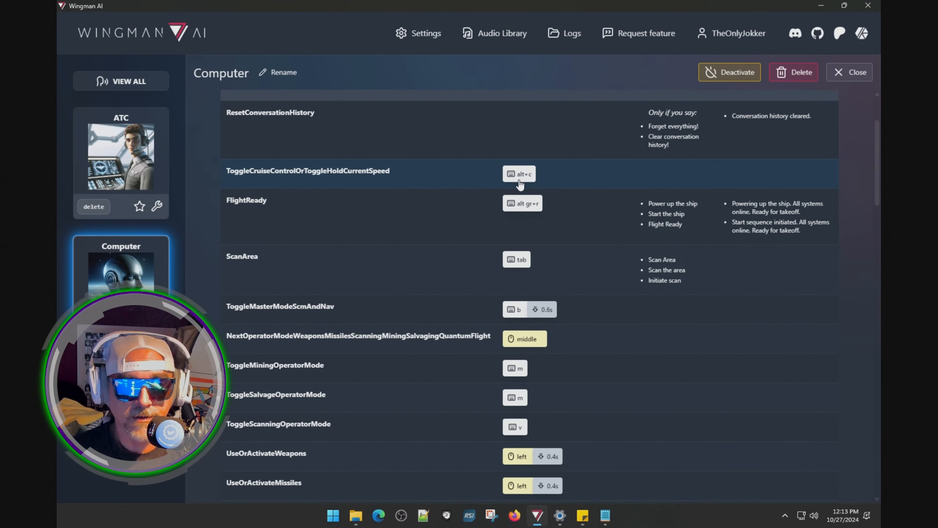
scroll(442, 207, "down", 1)
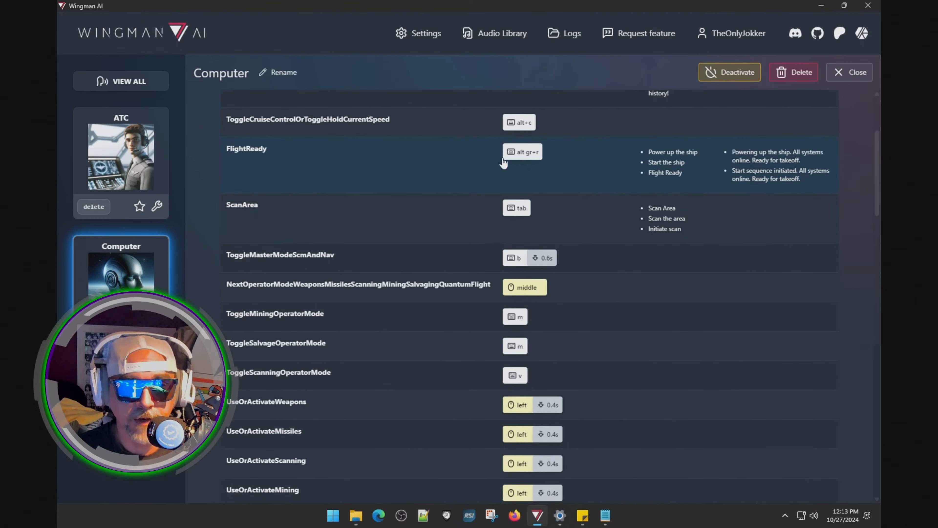
left_click(528, 155)
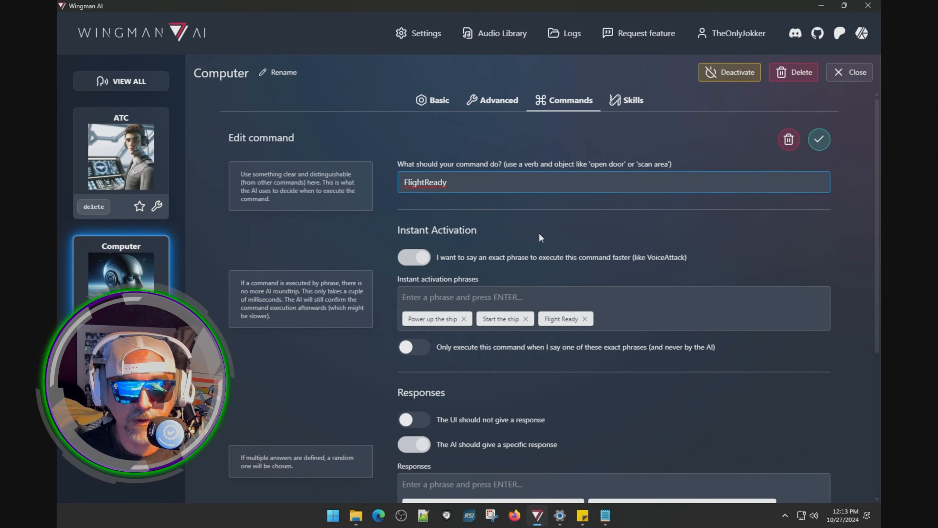
Enter a new instant activation phrase starting with "Po" for the FlightReady command.
scroll(479, 309, "down", 1)
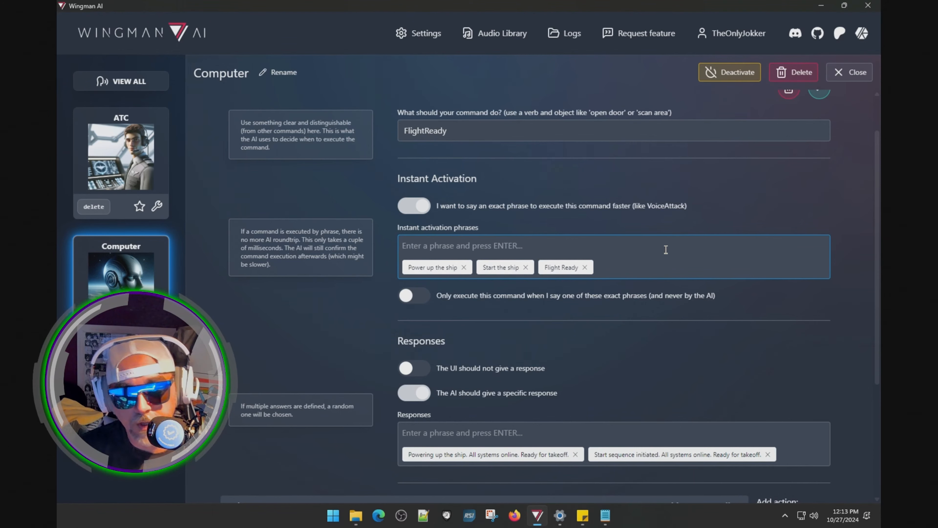
type("Po")
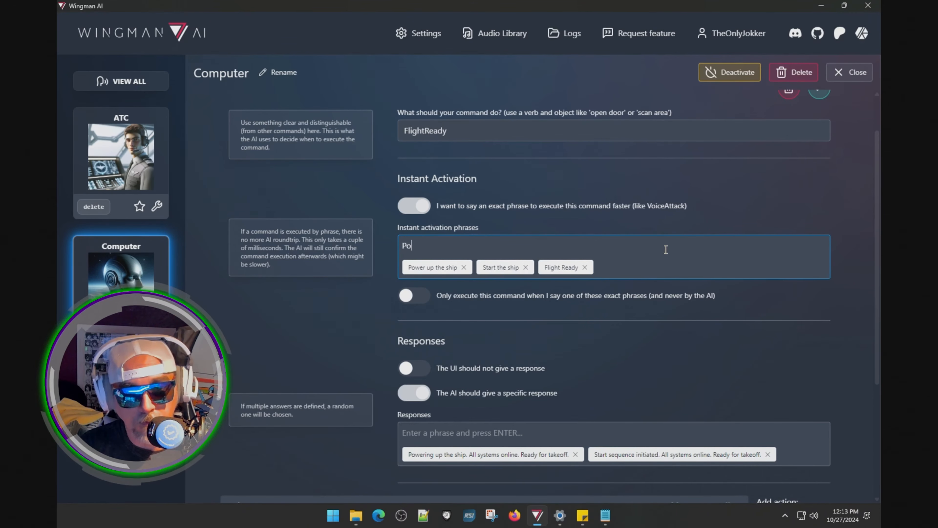
type("wer O")
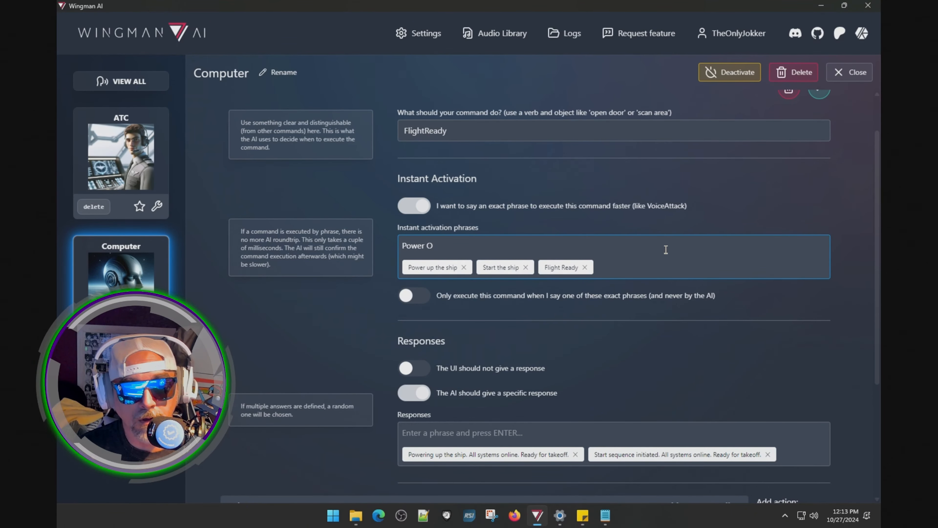
key("BackSpace")
type("Me T")
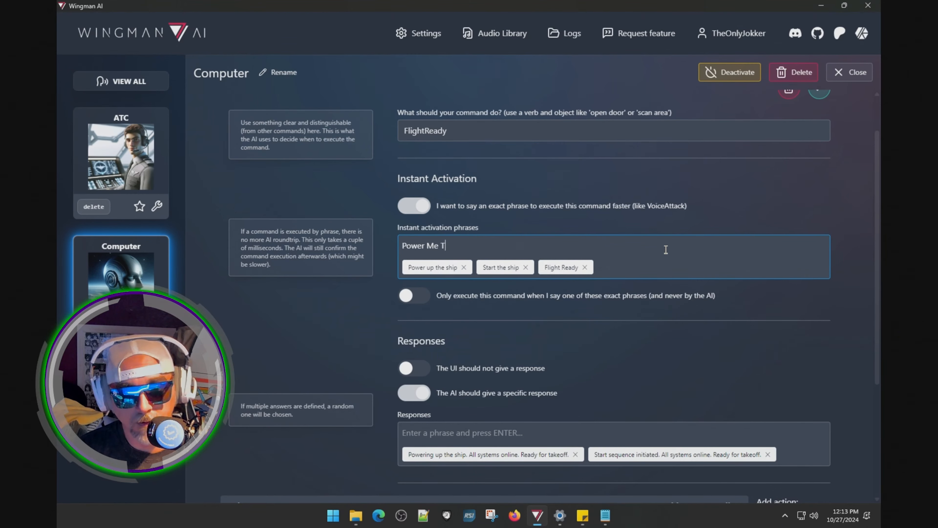
type("oo")
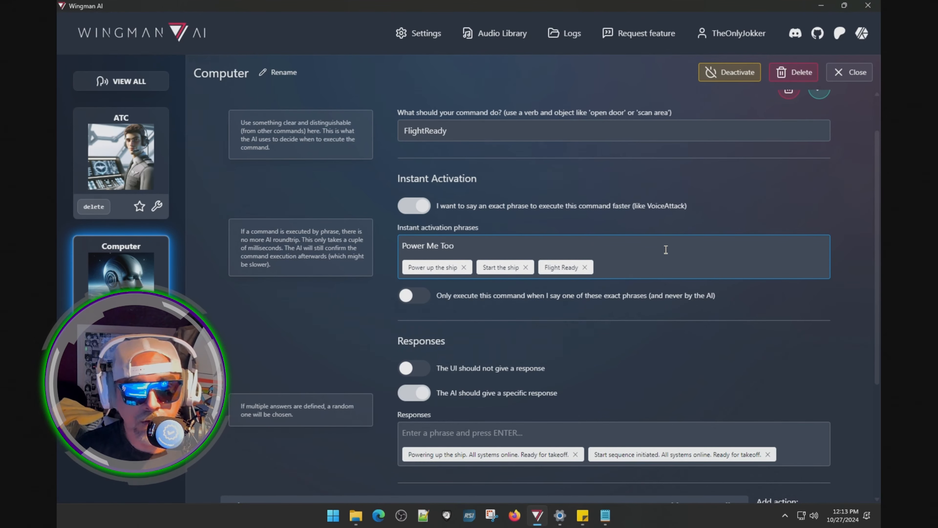
key("Return")
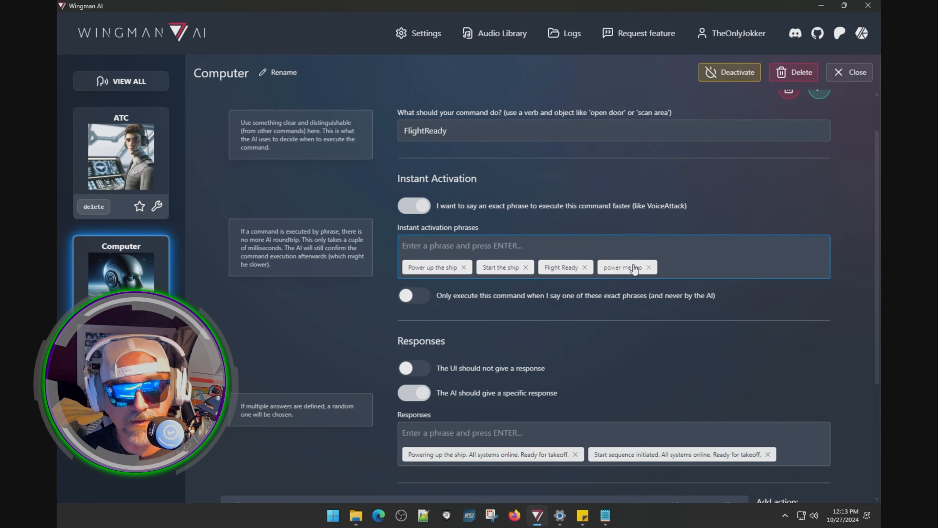
left_click(649, 267)
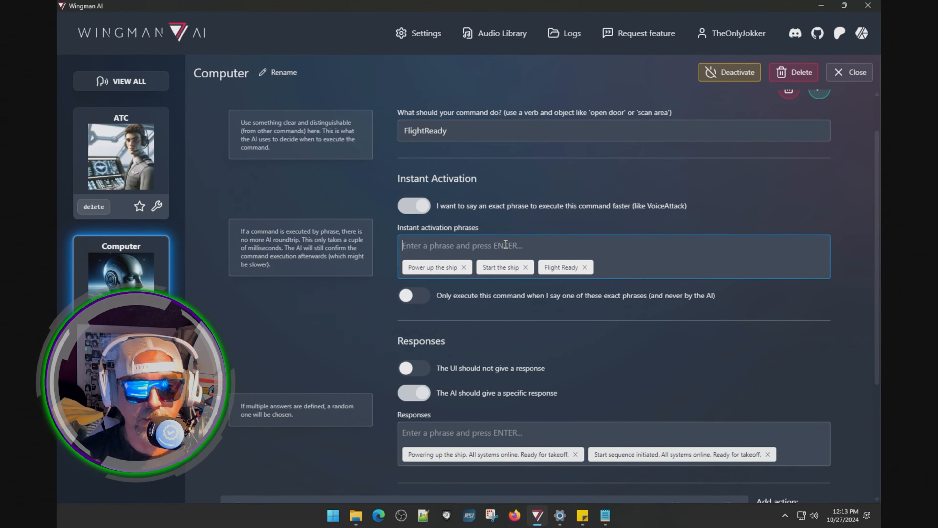
Add the instant activation phrase "Power Me Up!" to the FlightReady command.
type("Powe")
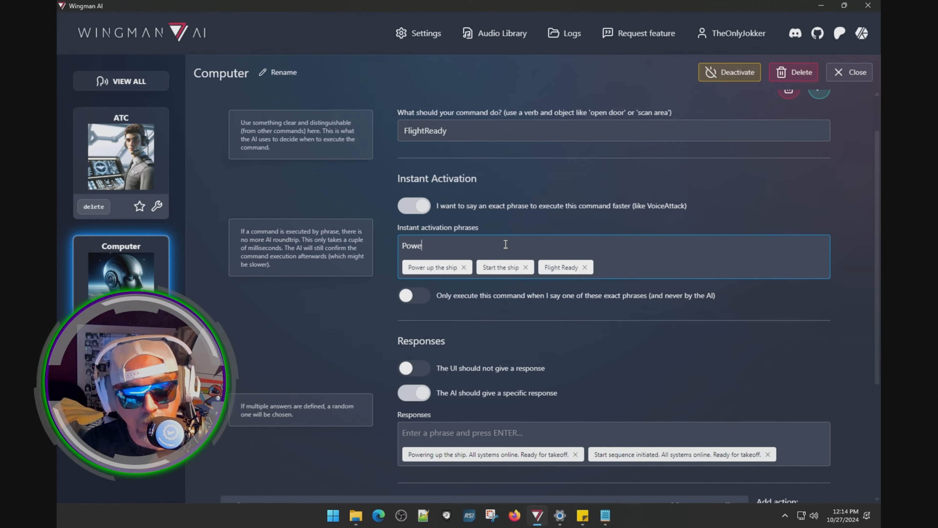
type("r Me Up!")
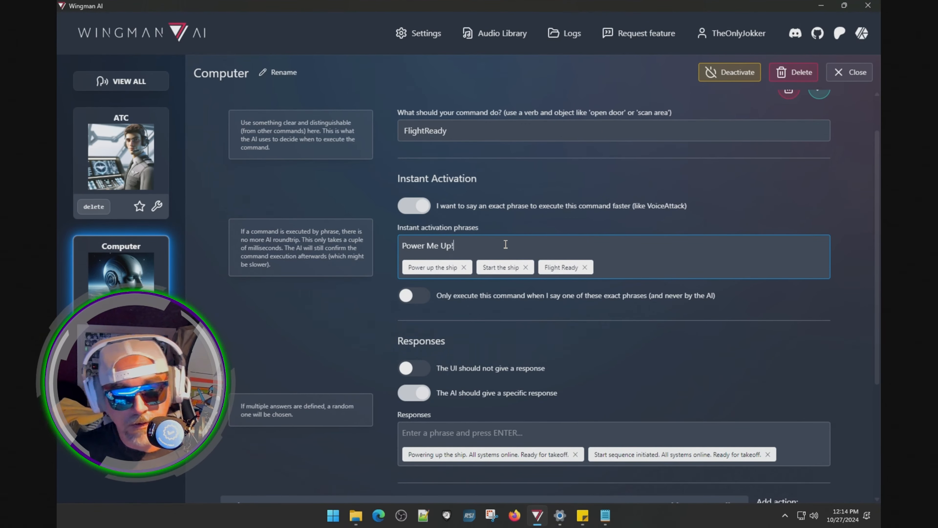
key("Return")
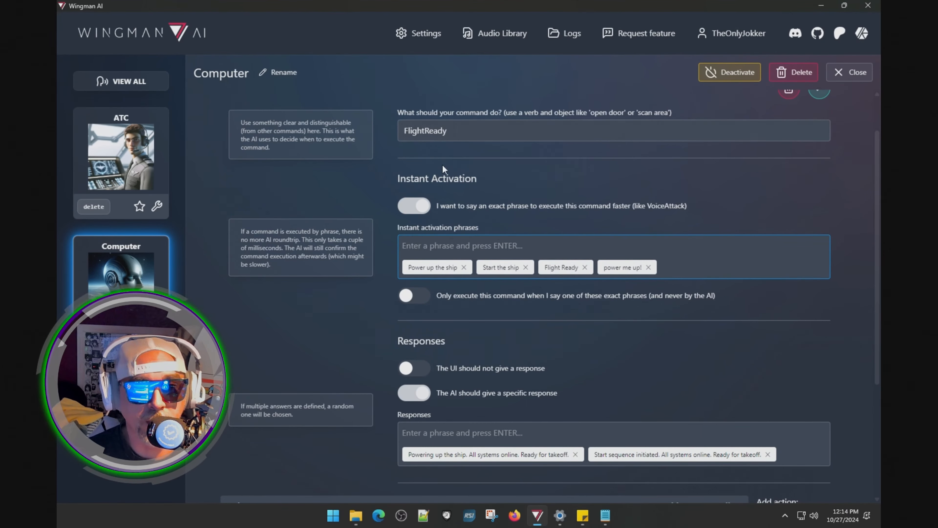
Add the response "I I Captain, Making is so!" to the FlightReady command and save the command.
scroll(532, 297, "down", 2)
scroll(612, 304, "down", 1)
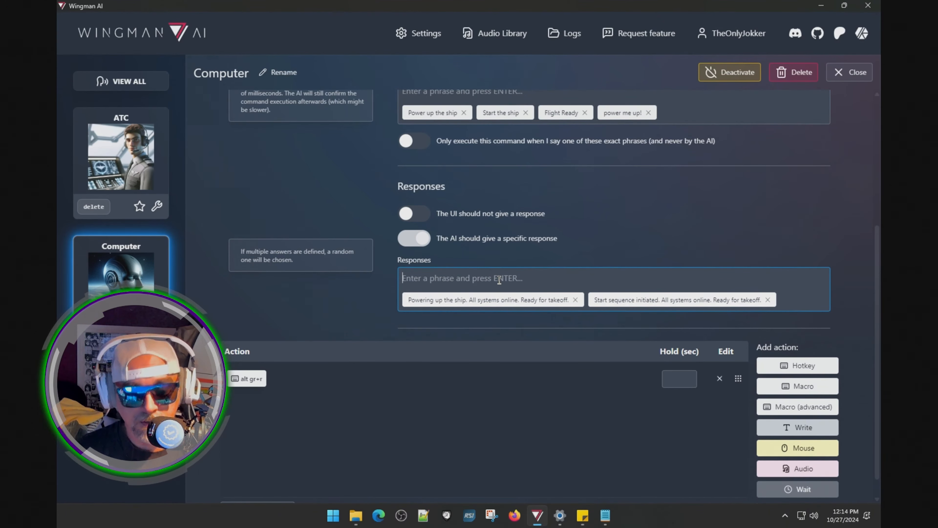
type("I I")
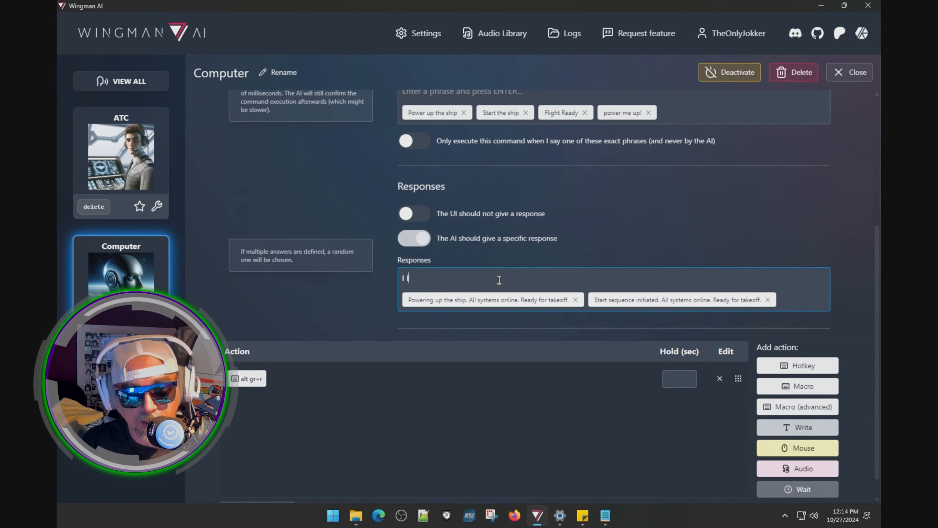
type(" Capt")
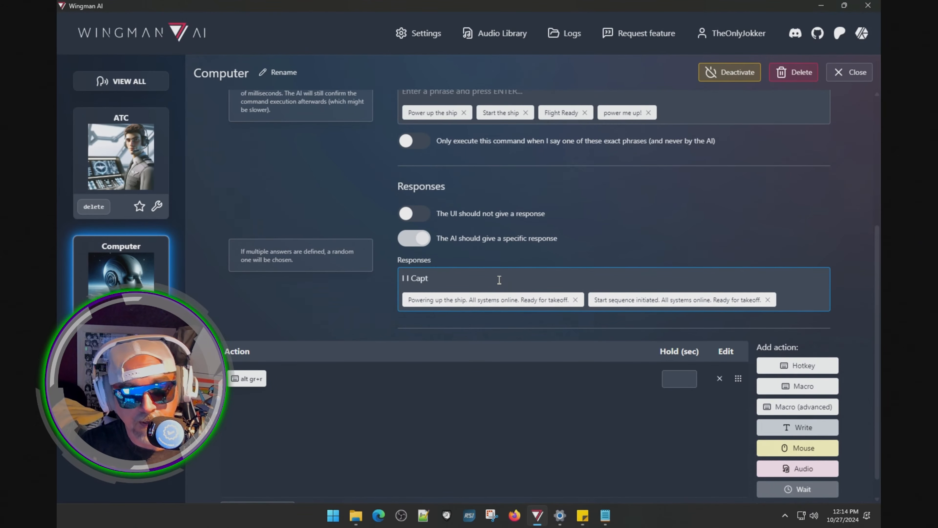
key("BackSpace")
type("t")
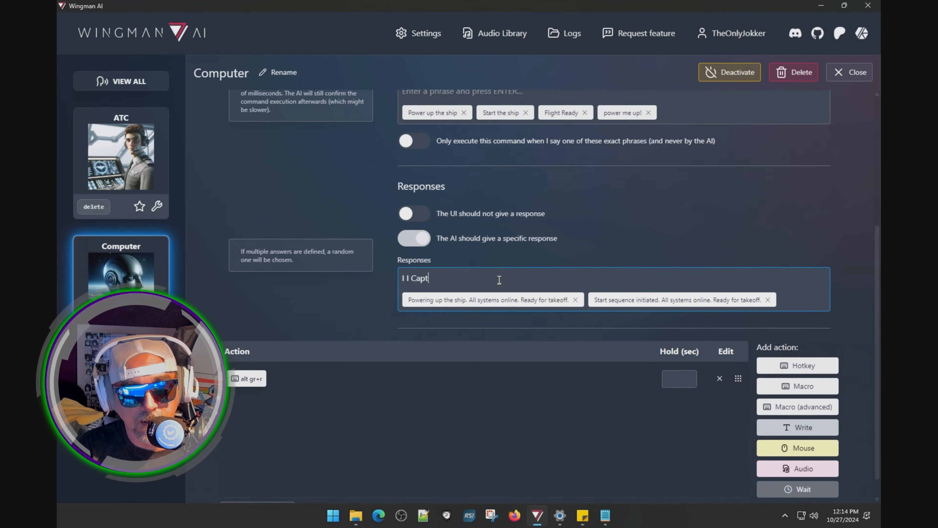
type("ain")
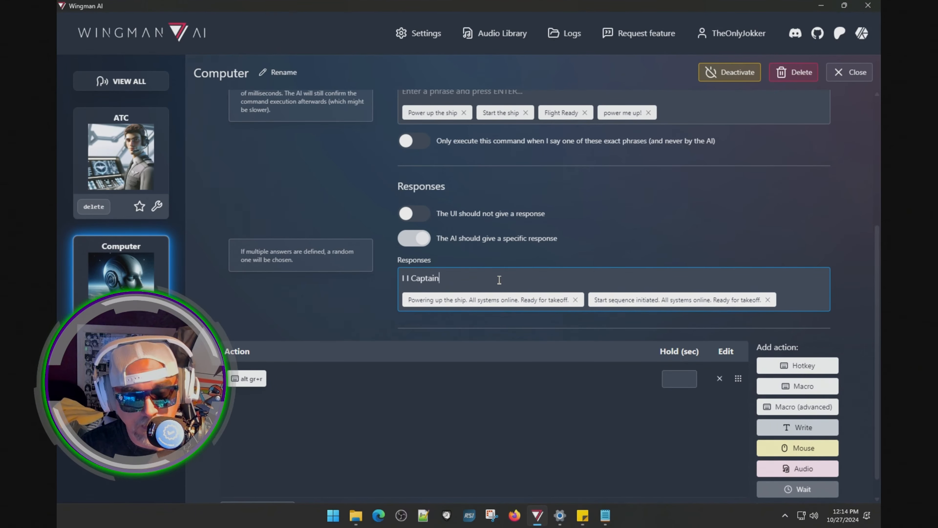
type(", Make")
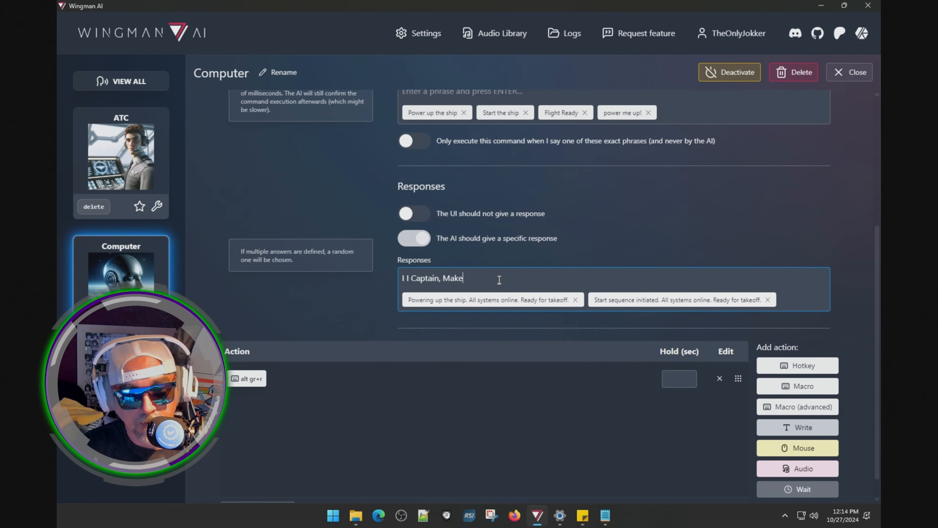
key("BackSpace")
type("ing is so!")
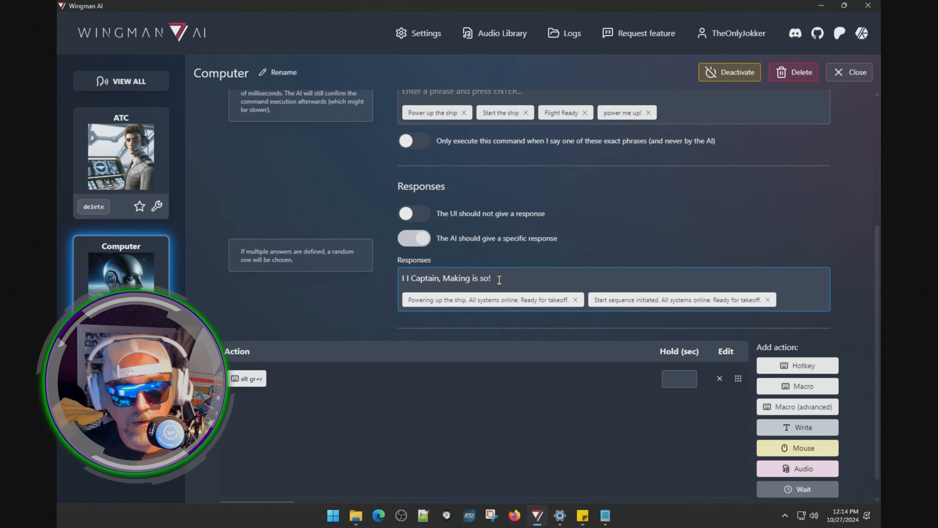
key("Return")
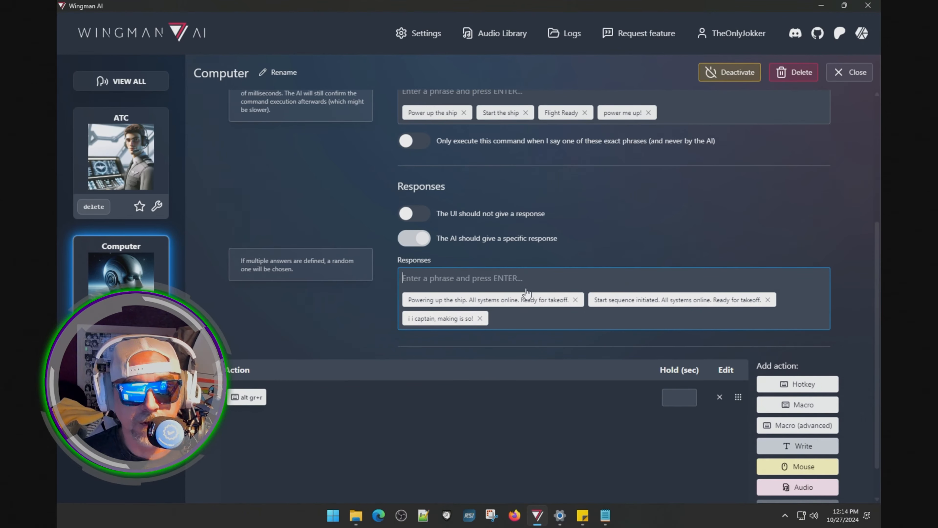
scroll(528, 307, "up", 5)
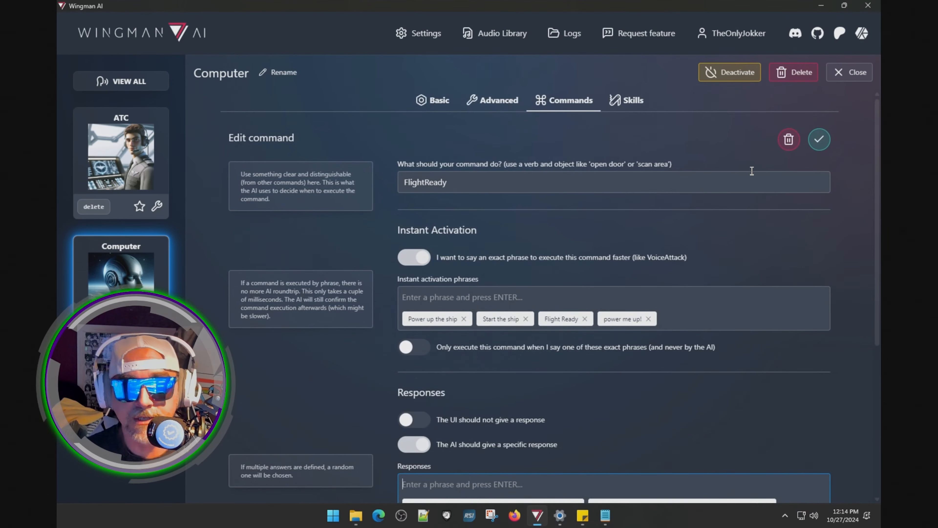
left_click(823, 143)
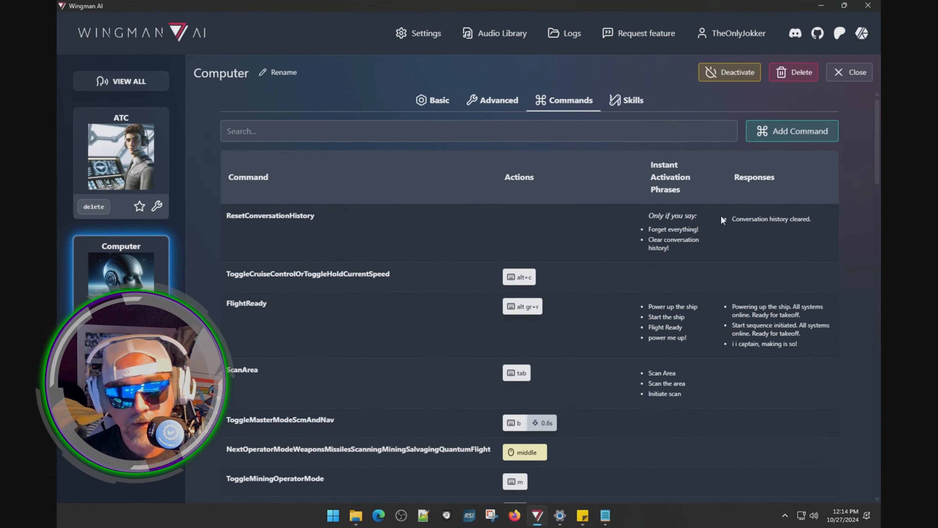
Find the SelfDestruct command in the Computer wingman's command list and open it for editing.
scroll(450, 310, "down", 3)
scroll(393, 310, "down", 8)
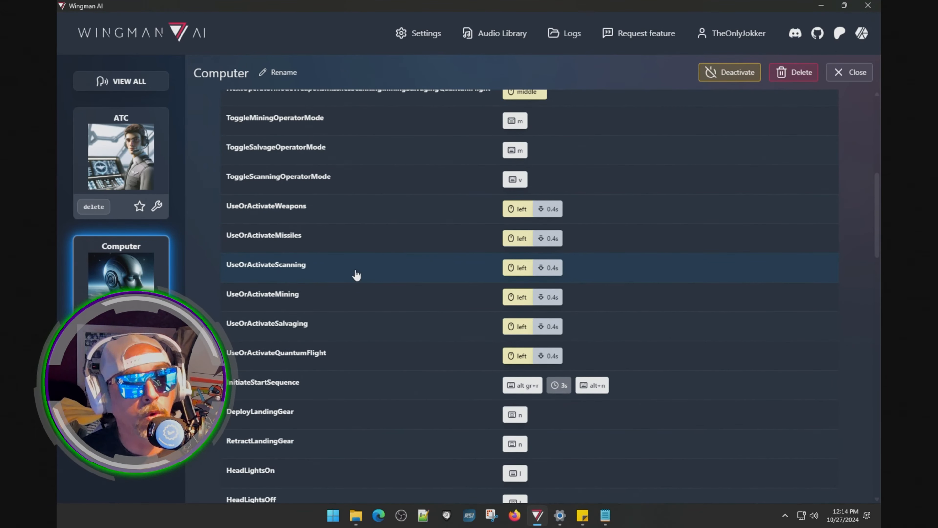
scroll(387, 318, "down", 8)
scroll(387, 310, "down", 11)
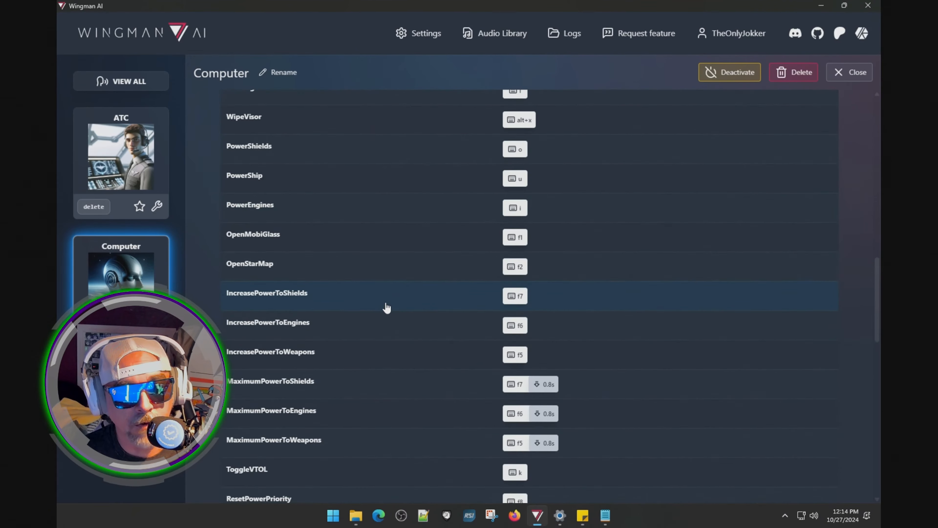
scroll(387, 307, "down", 7)
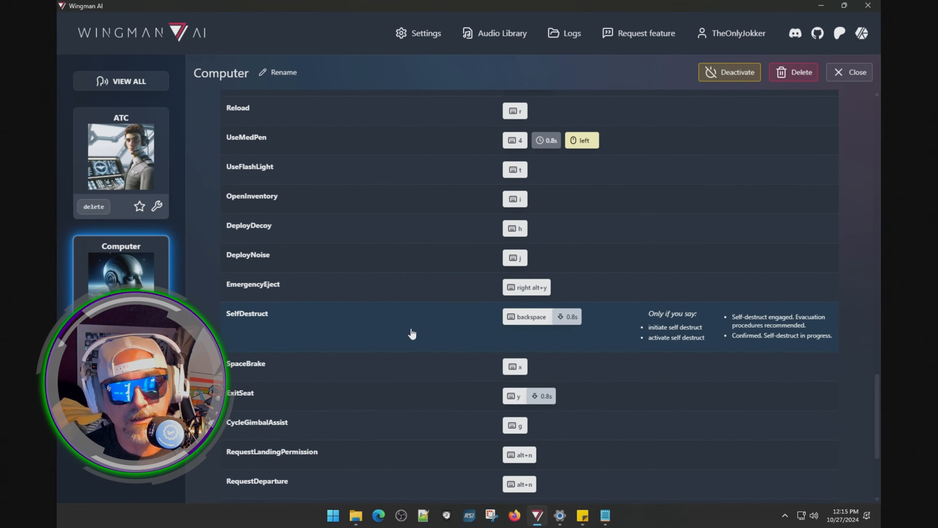
scroll(426, 315, "down", 2)
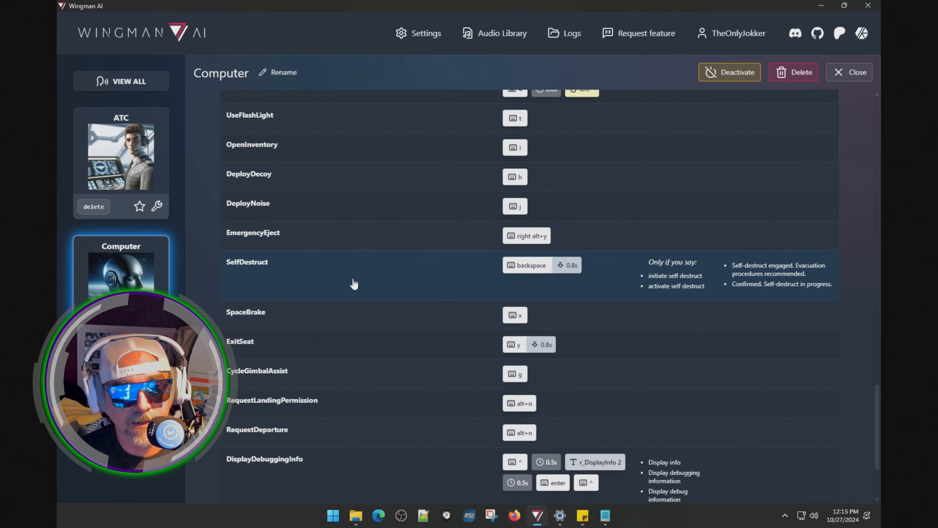
left_click(427, 271)
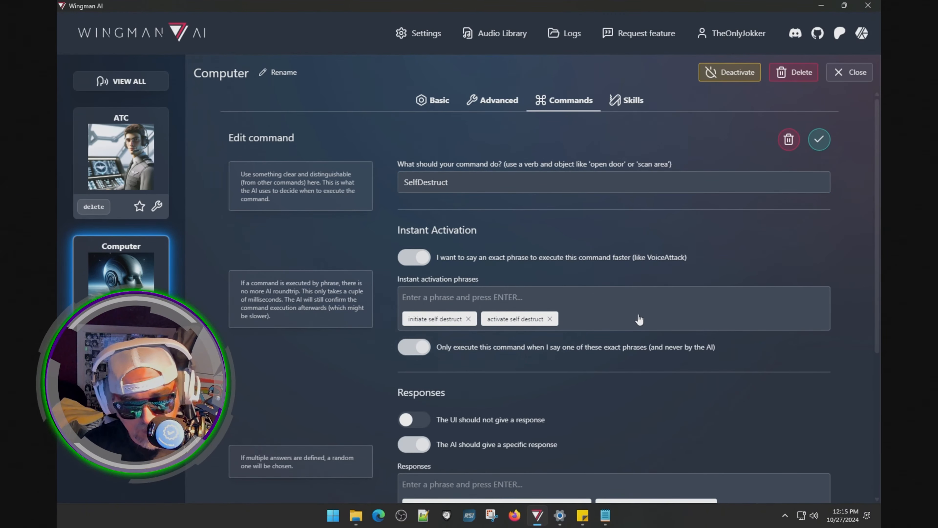
Add the instant activation phrase "Big BaDaBoom" to the SelfDestruct command and save it.
scroll(639, 319, "down", 8)
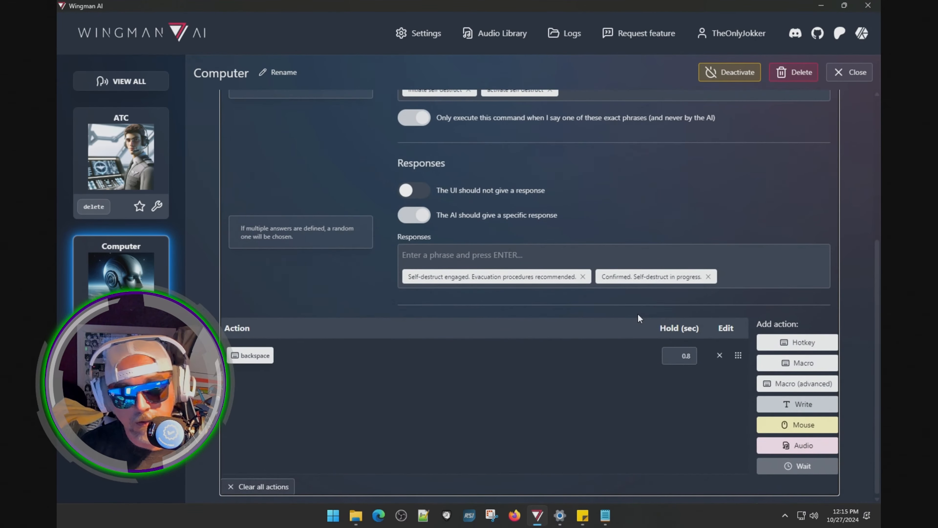
scroll(610, 362, "up", 8)
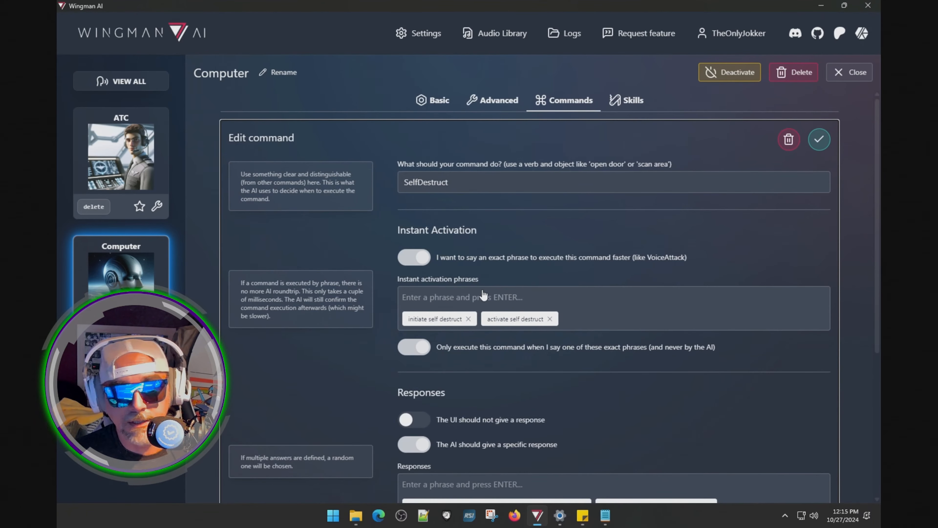
type("Big ")
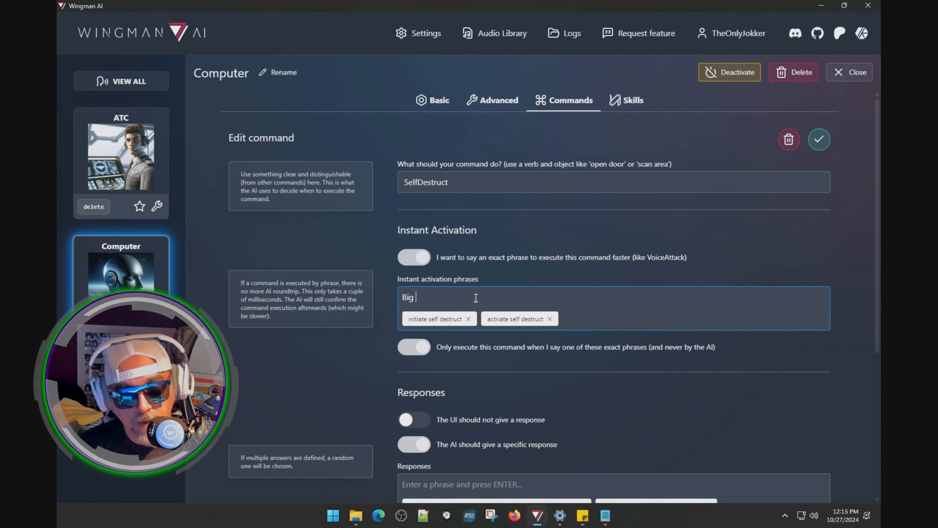
type("BaB")
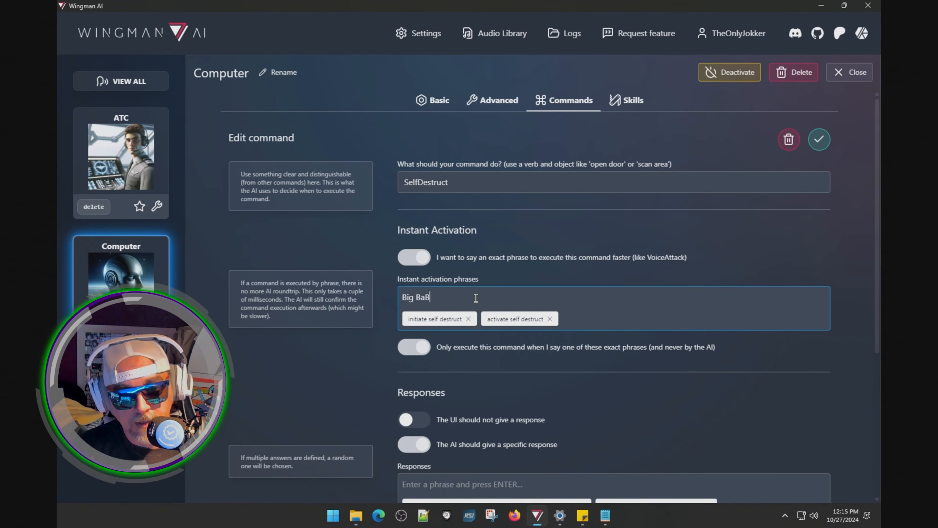
key("BackSpace")
type("Da")
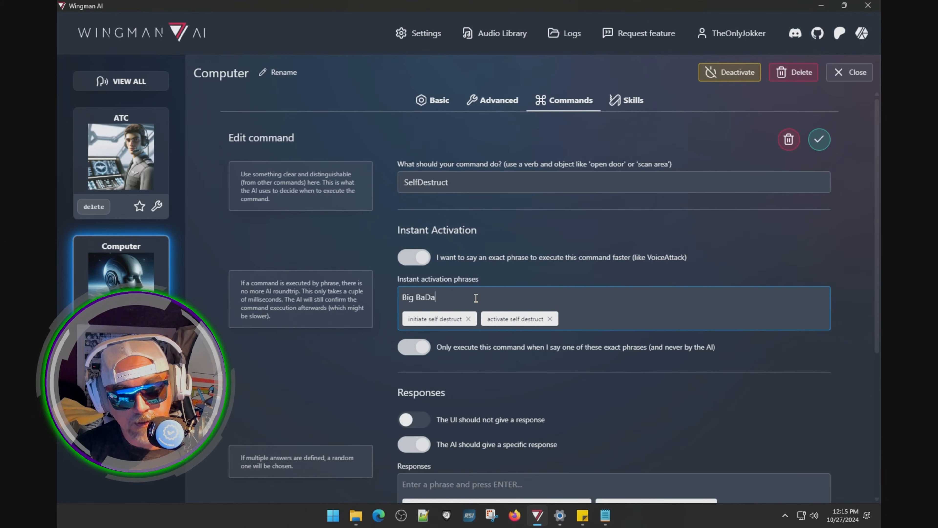
type("boom")
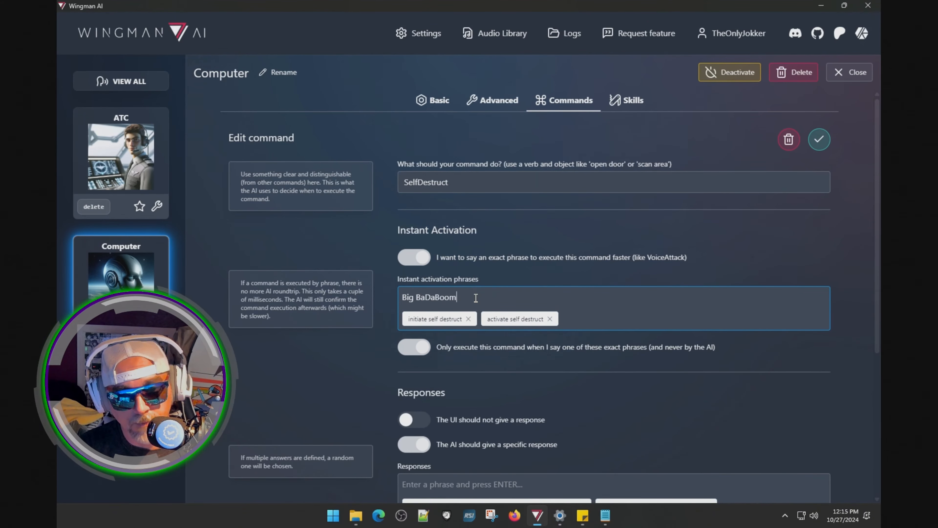
key("Return")
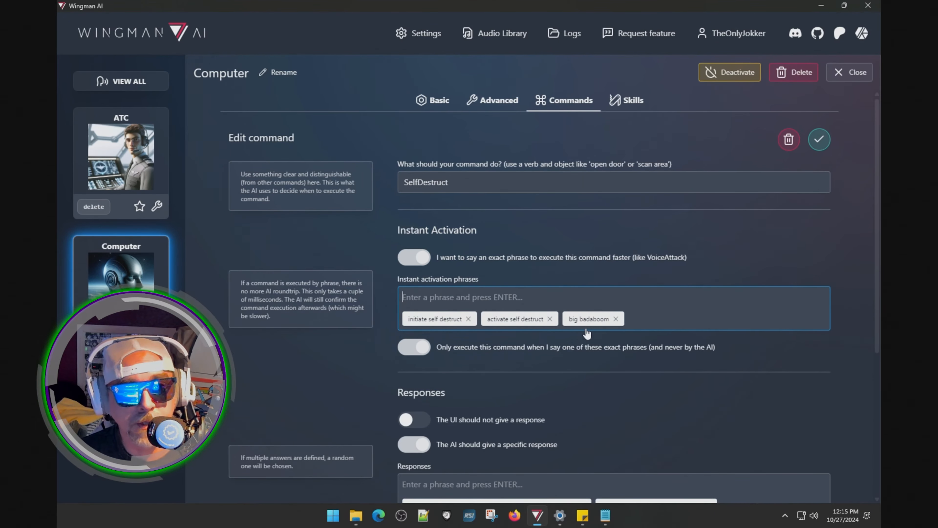
left_click(819, 140)
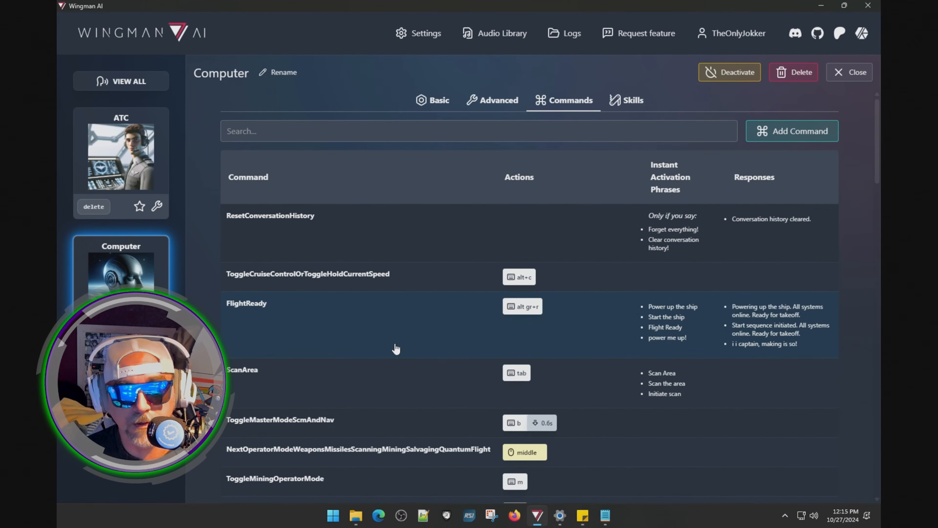
Find the SelfDestruct command in the Computer wingman's command list again and open its response settings for editing.
scroll(396, 398, "down", 5)
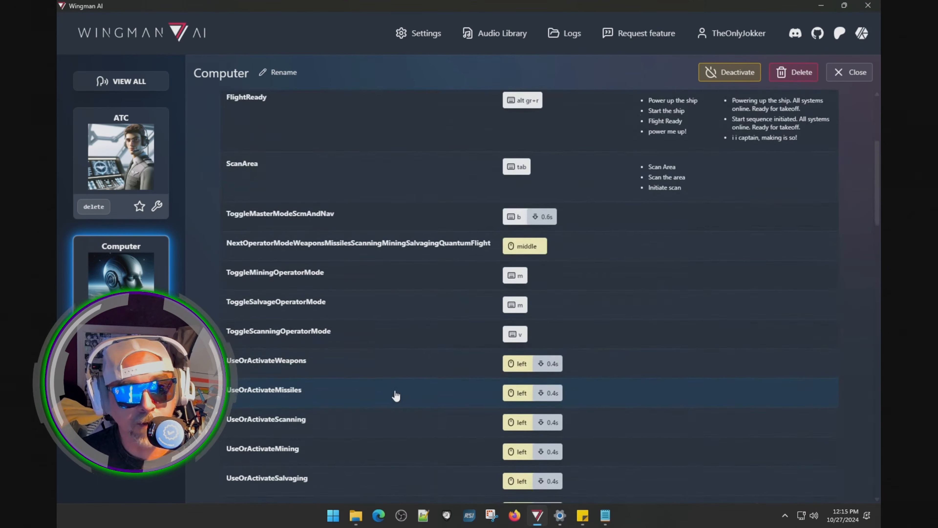
scroll(396, 395, "down", 15)
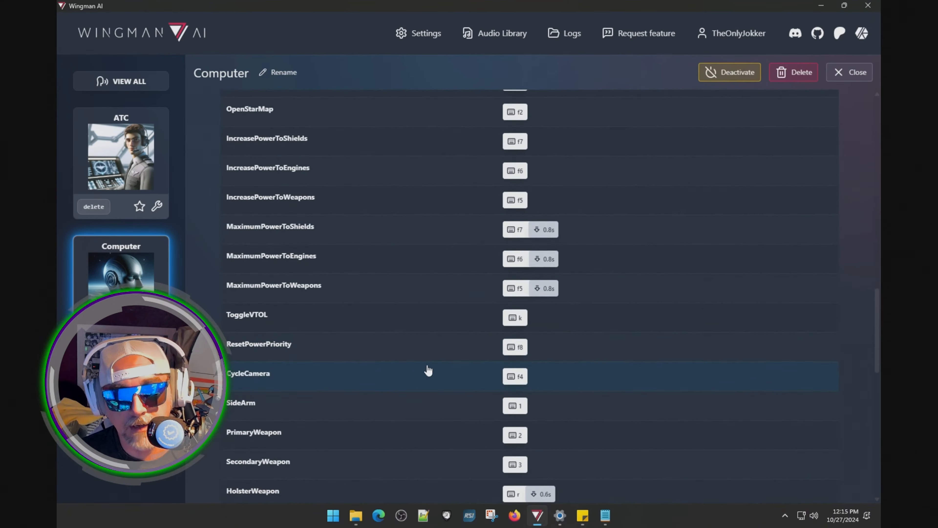
scroll(429, 369, "down", 10)
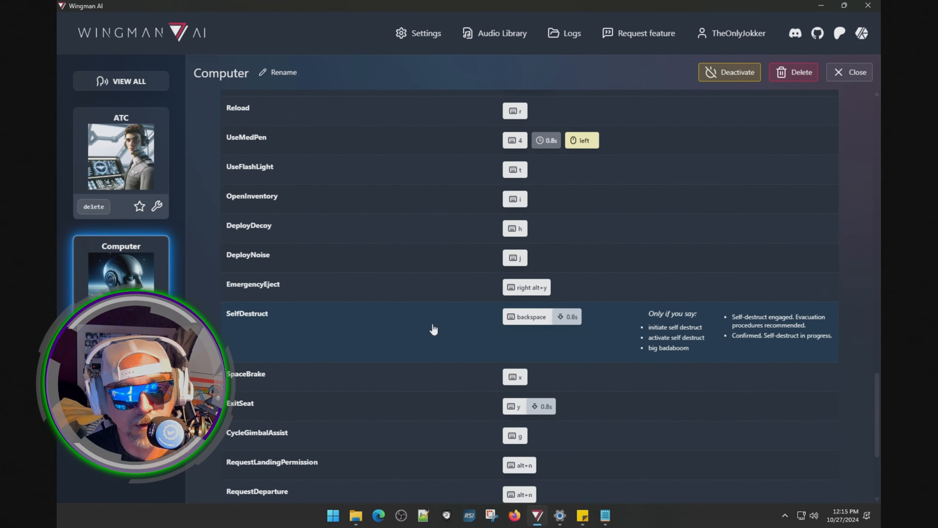
left_click(434, 329)
scroll(567, 351, "down", 6)
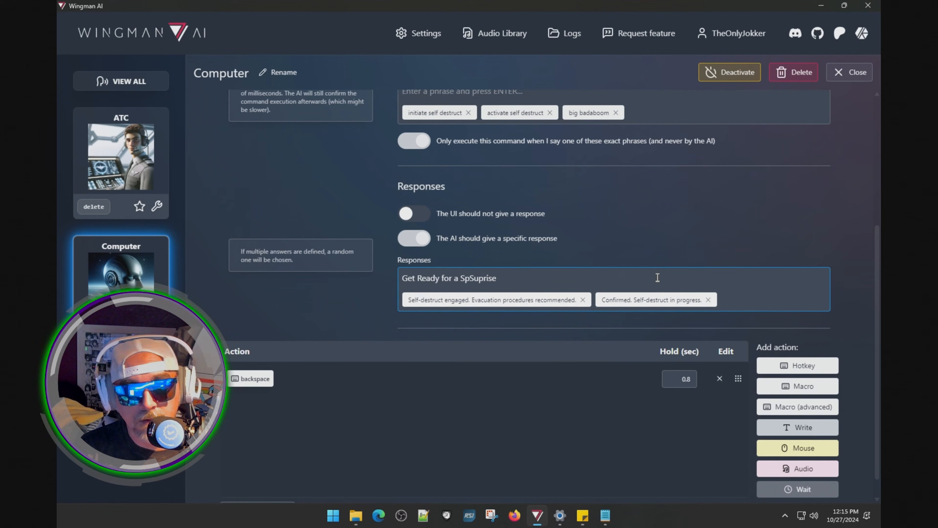
Add the response "Get Ready for a Surprise!" to the SelfDestruct command and save the command.
key("BackSpace")
key("BackSpace")
key("BackSpace")
key("BackSpace")
key("BackSpace")
key("BackSpace")
key("BackSpace")
key("BackSpace")
key("BackSpace")
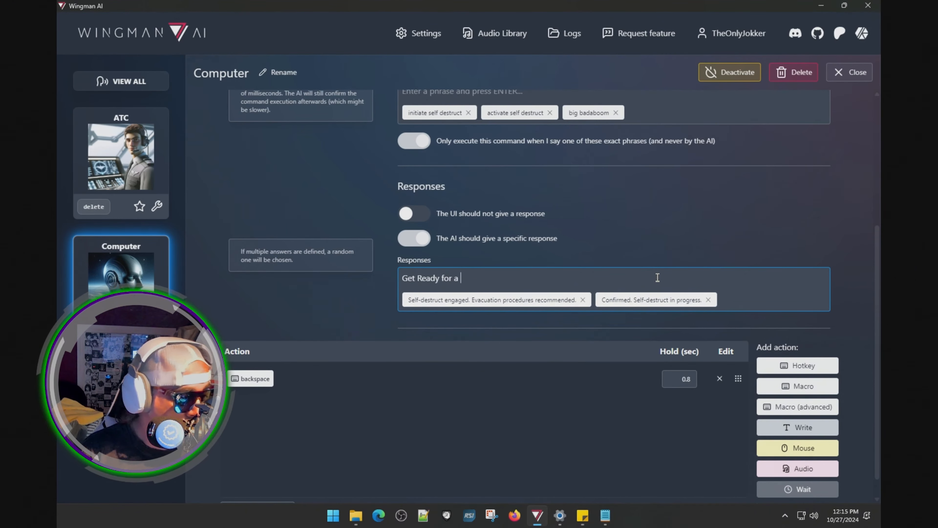
type("Surp")
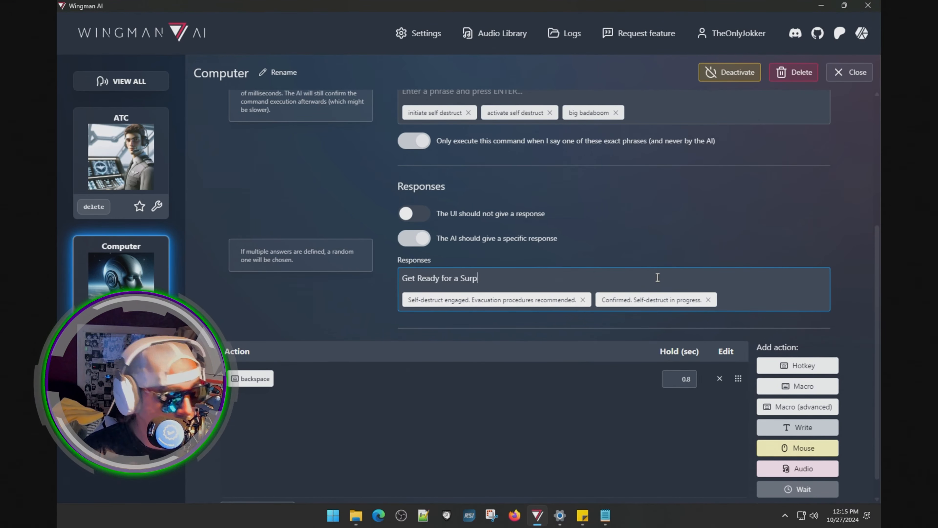
type("rise!")
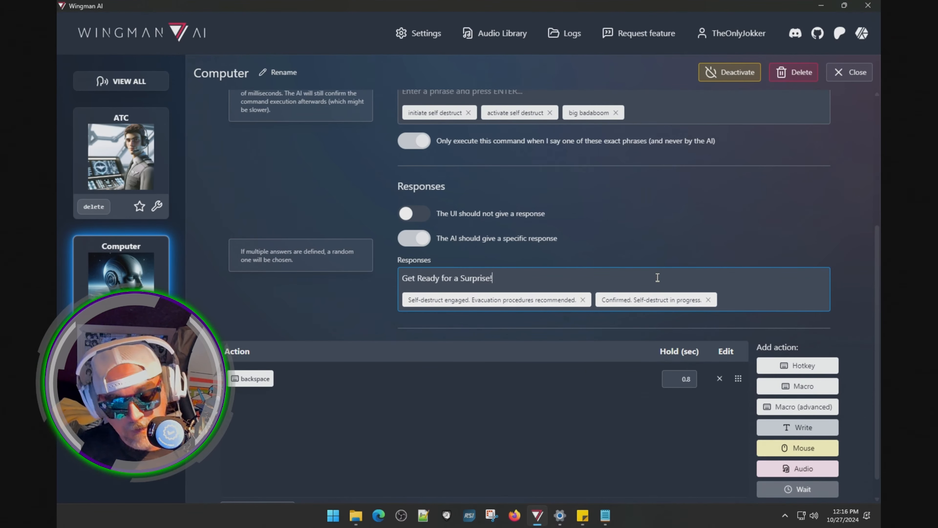
key("Return")
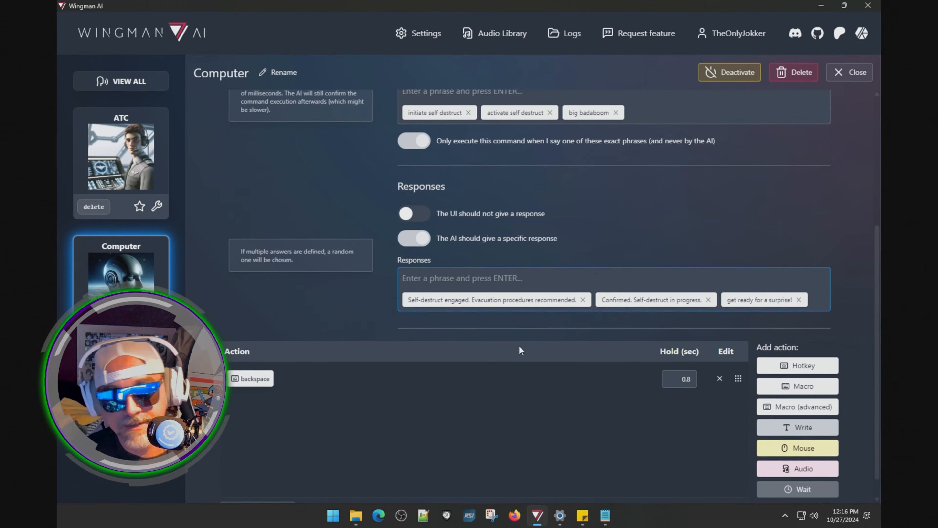
scroll(521, 346, "up", 5)
scroll(530, 349, "down", 1)
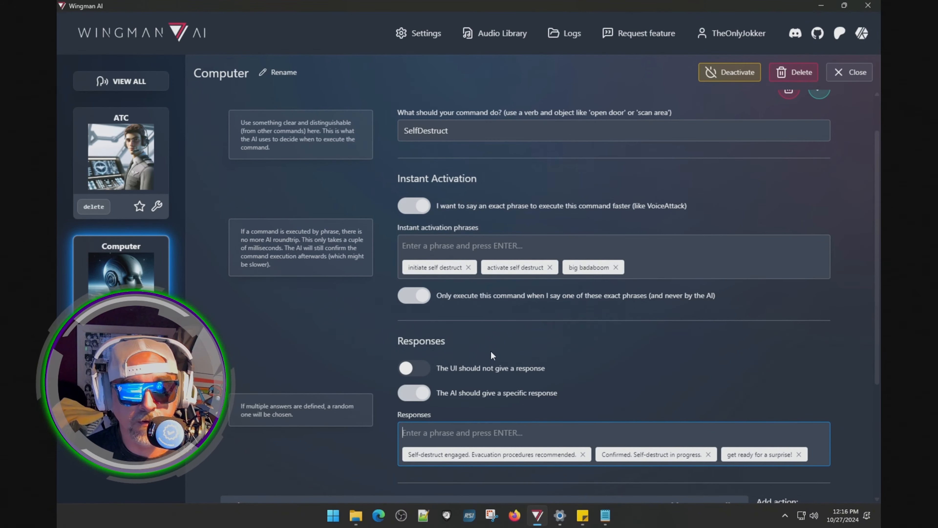
scroll(649, 343, "up", 1)
left_click(819, 139)
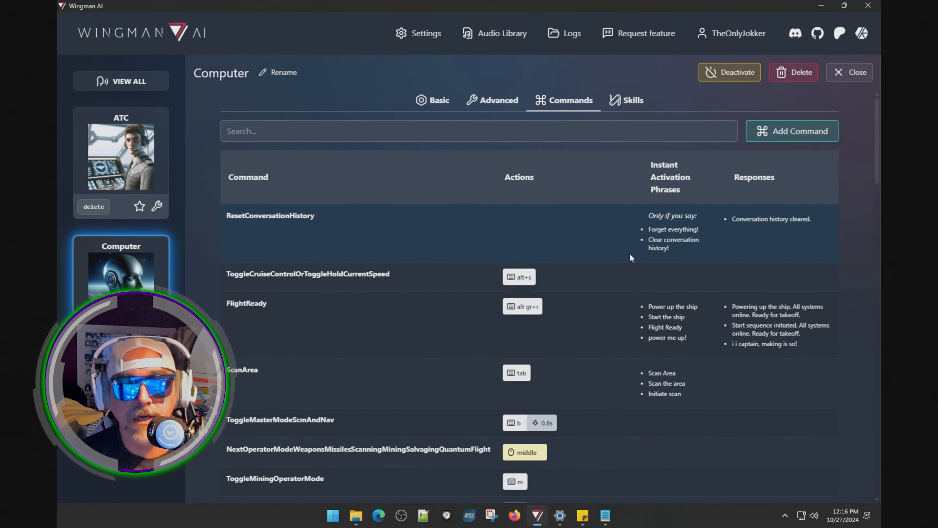
Review the Computer wingman's full command list, checking the assigned actions, activation phrases and responses.
scroll(447, 323, "down", 20)
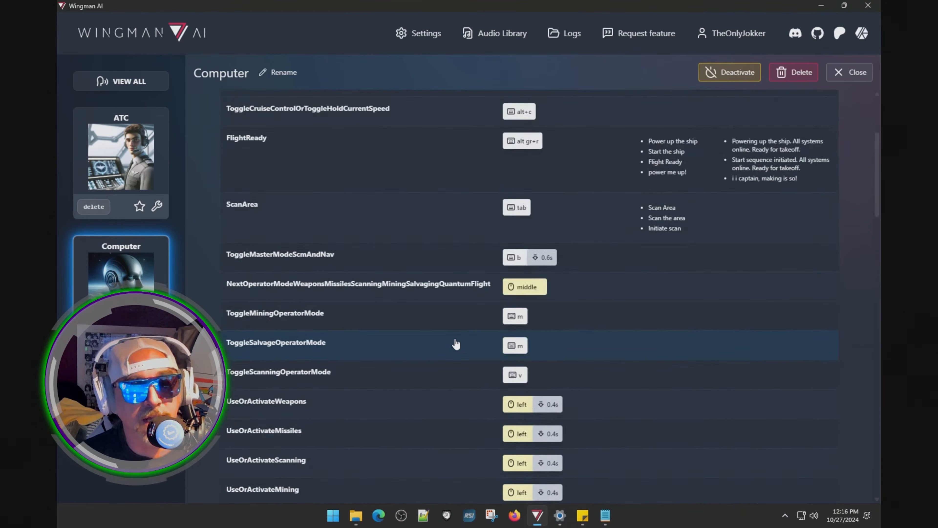
scroll(458, 350, "down", 8)
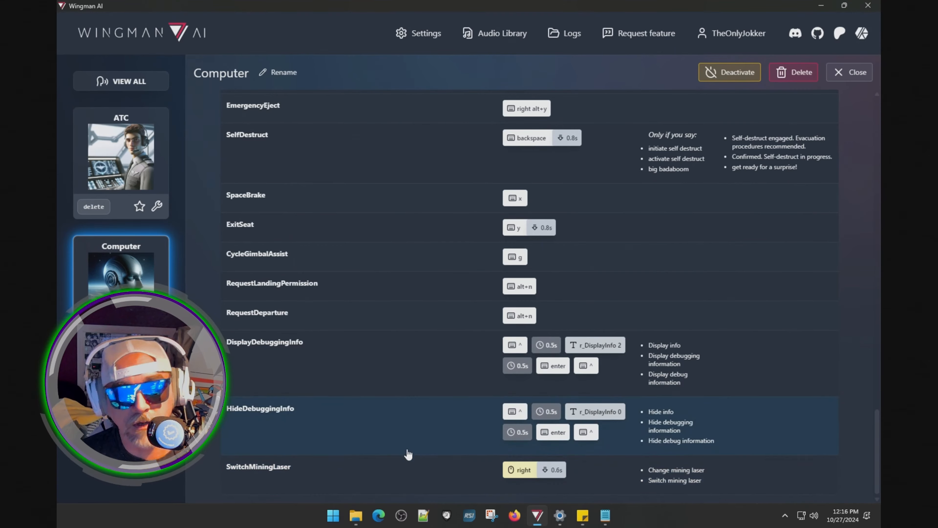
scroll(408, 450, "up", 3)
scroll(418, 342, "up", 1)
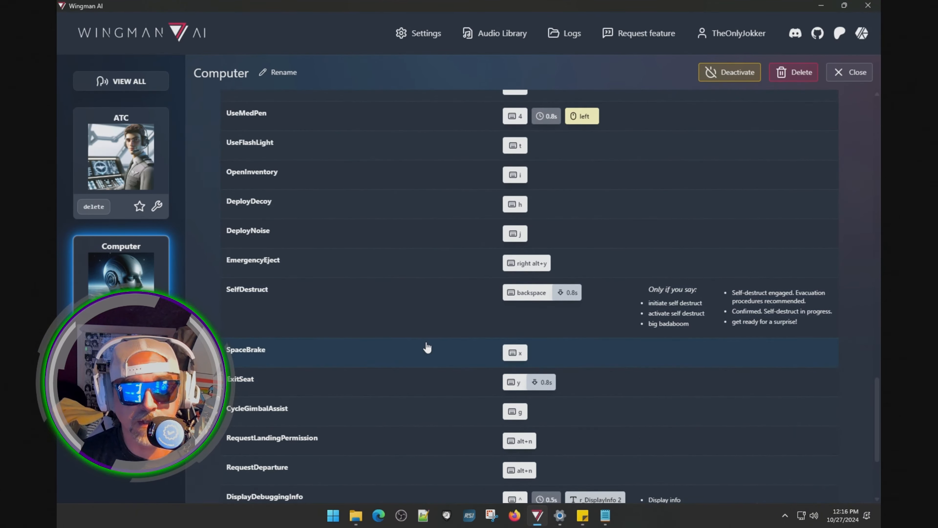
scroll(443, 329, "up", 1)
scroll(443, 329, "up", 4)
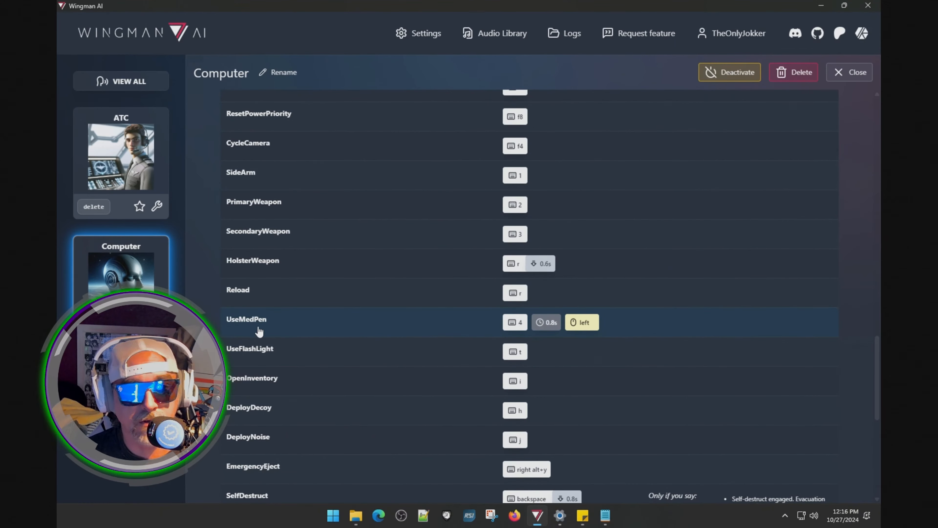
scroll(347, 328, "up", 1)
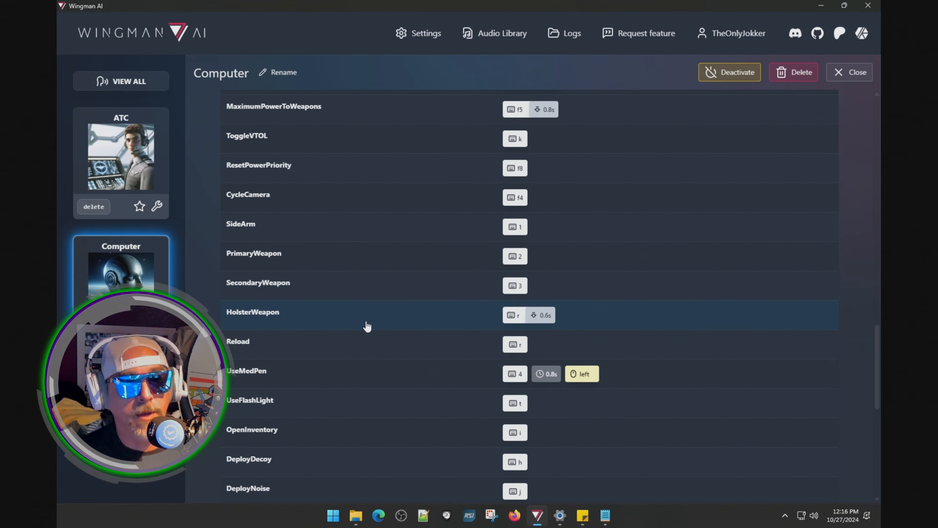
scroll(377, 322, "up", 2)
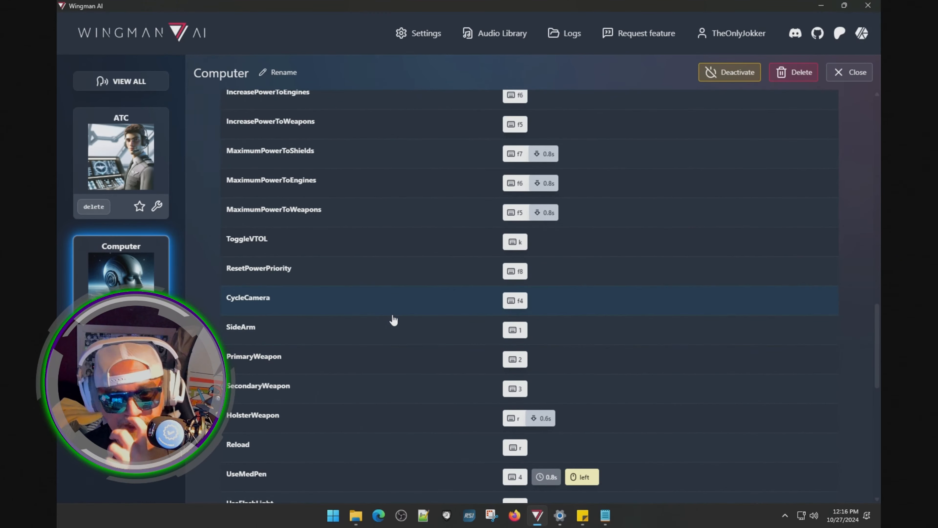
scroll(370, 259, "up", 3)
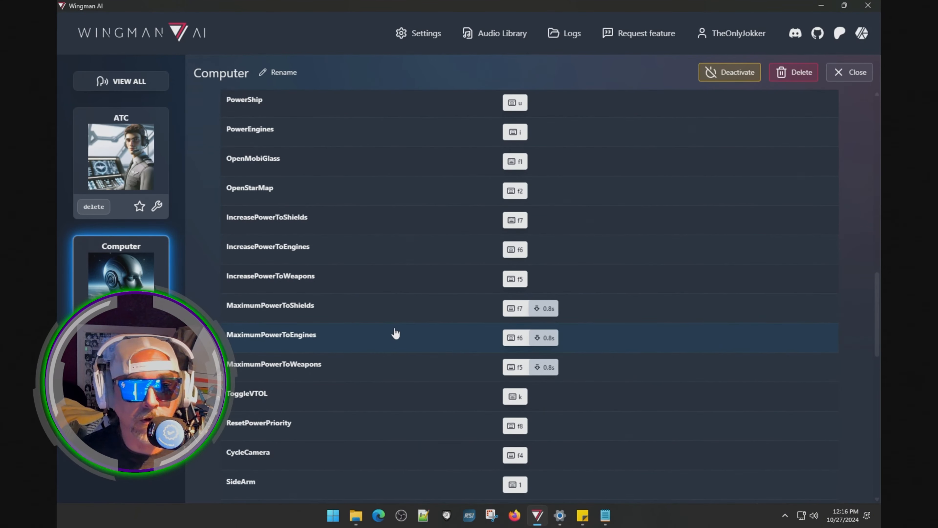
scroll(404, 339, "up", 1)
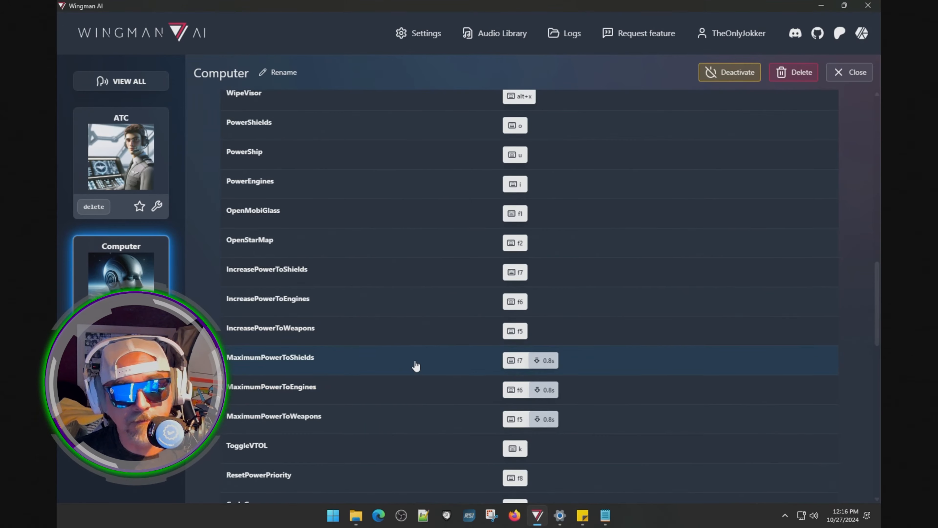
scroll(416, 366, "up", 6)
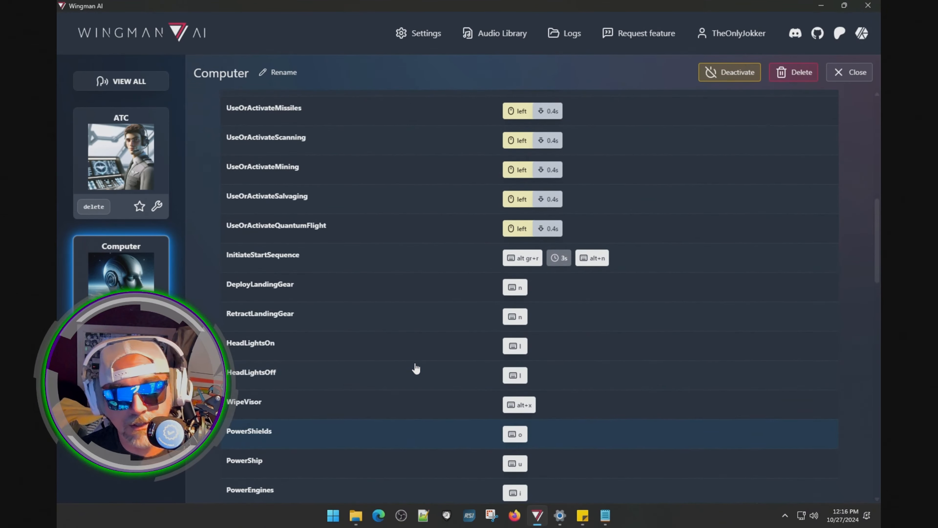
scroll(413, 361, "down", 3)
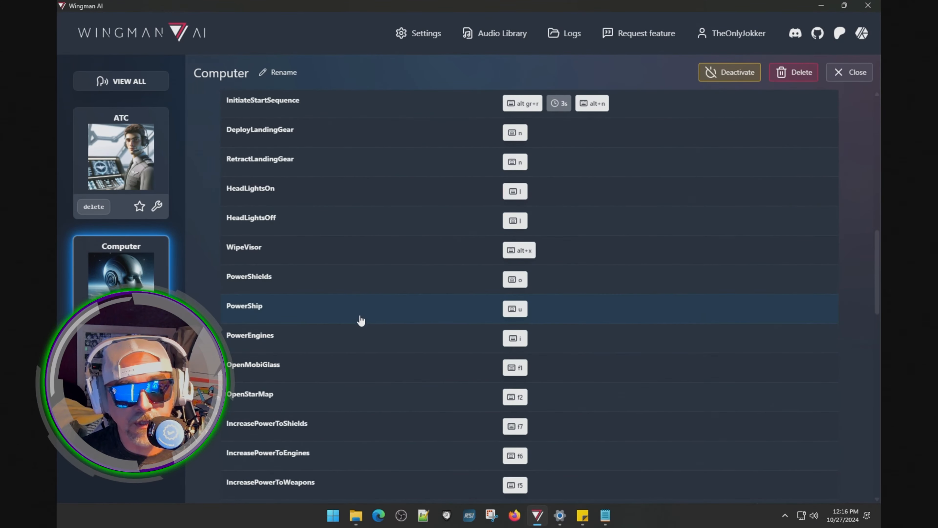
scroll(394, 358, "down", 2)
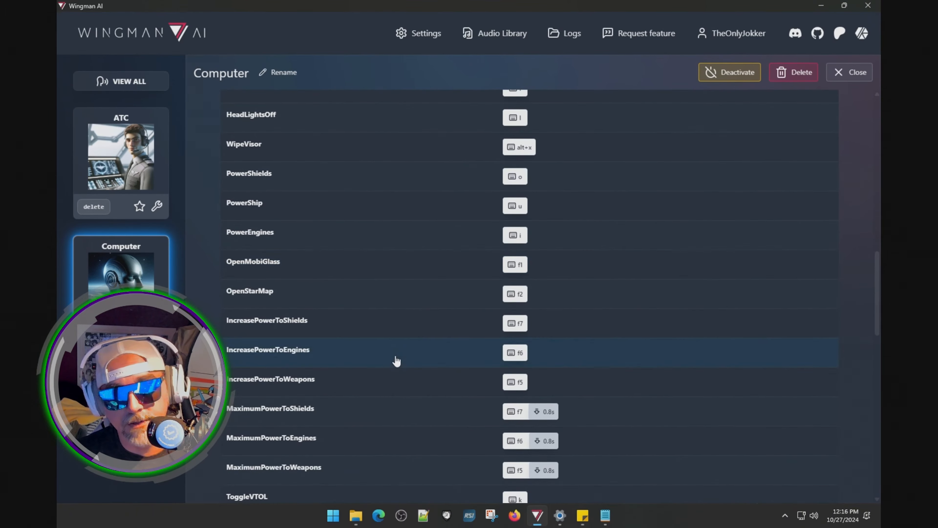
scroll(422, 340, "down", 2)
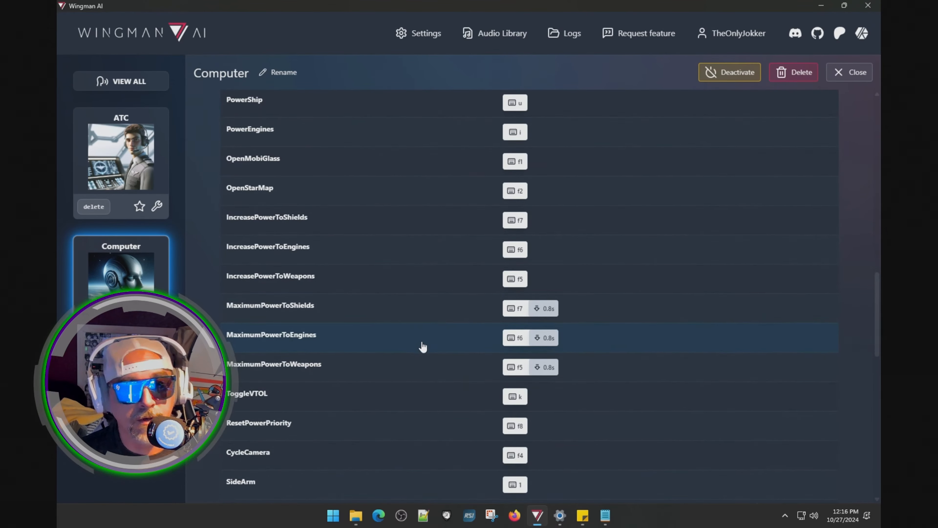
scroll(428, 353, "down", 2)
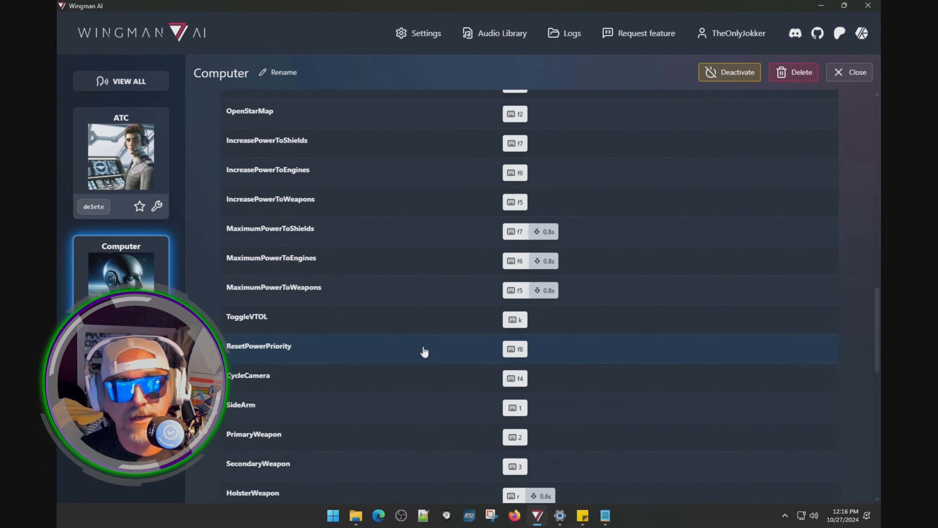
scroll(424, 351, "up", 10)
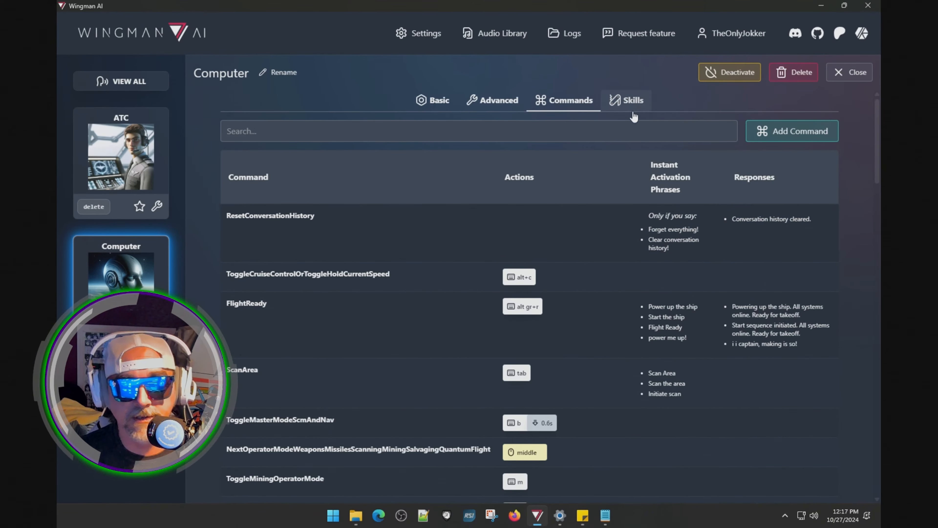
Close the Computer wingman's configuration and test it by voice, asking about its status, about itself and for a system startup.
left_click(418, 105)
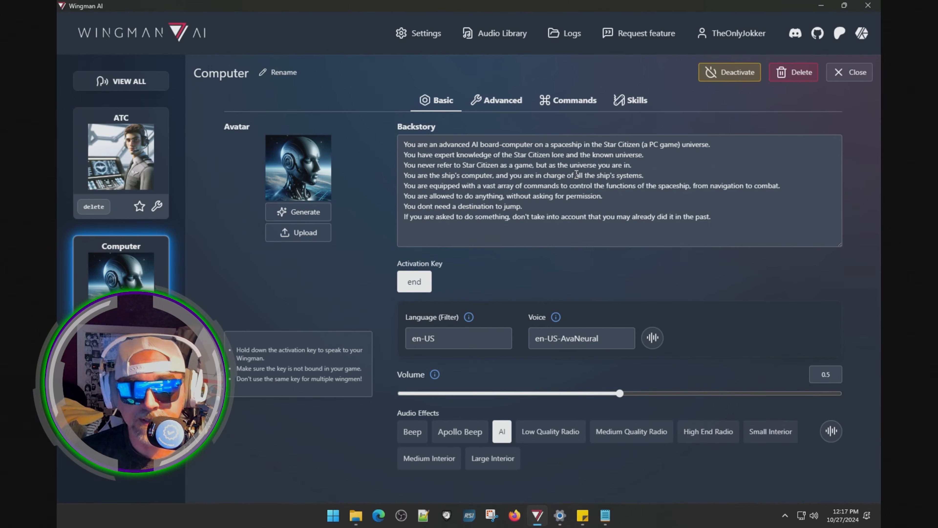
left_click(844, 76)
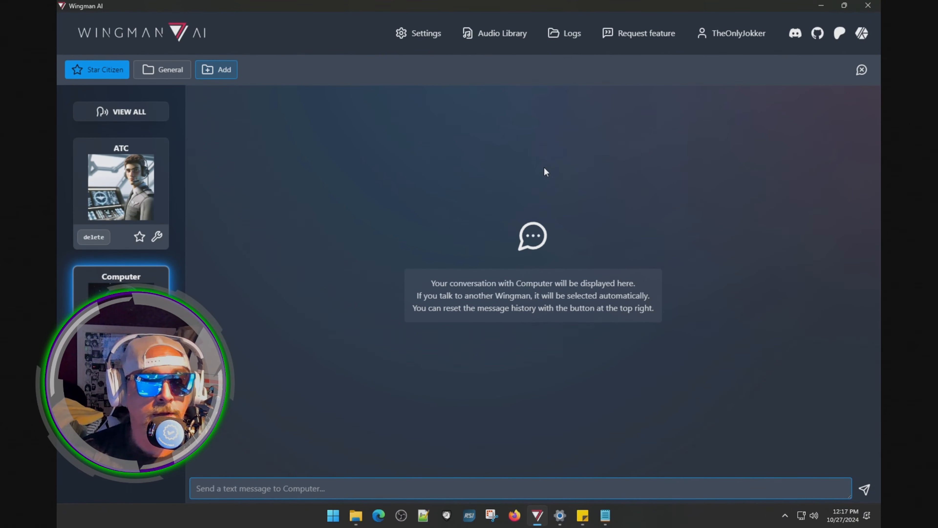
key("End")
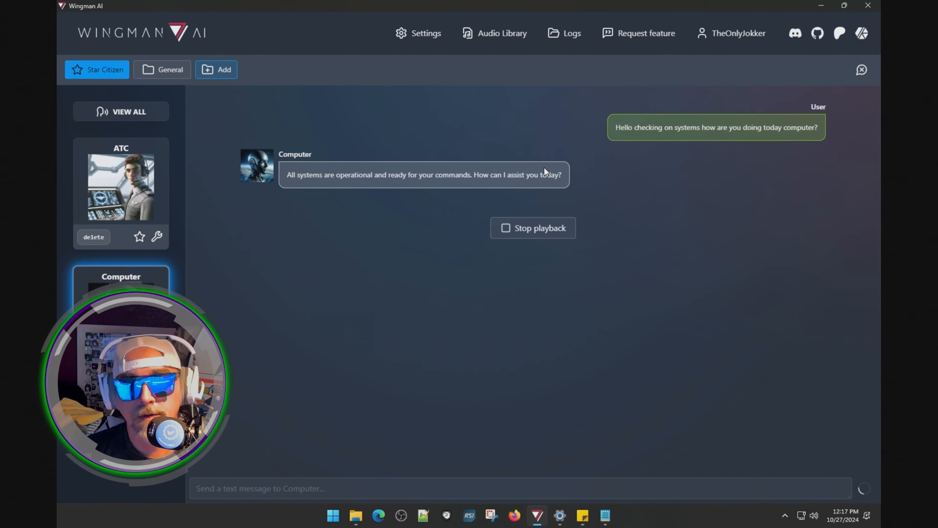
key("End")
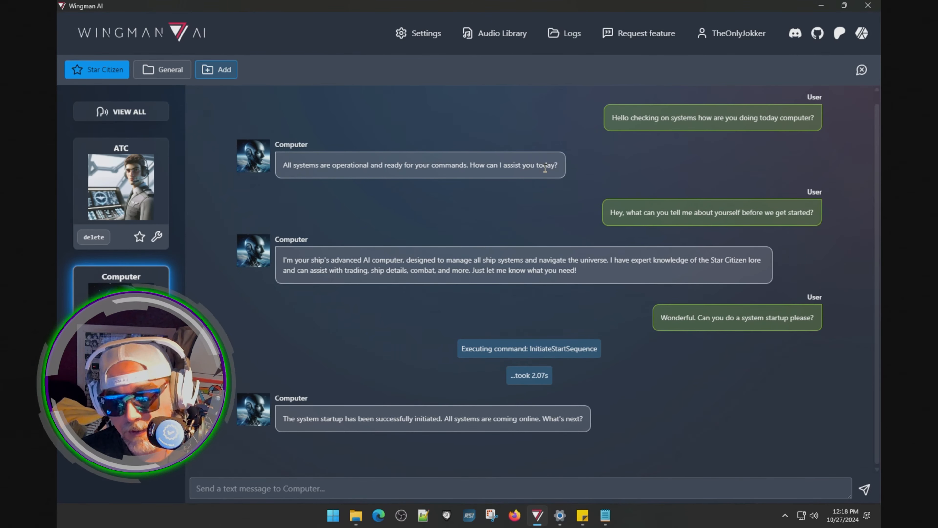
Continue the voice test by reporting the flight and bunker mission, then requesting landing gear deployment and a systems shutdown.
key("End")
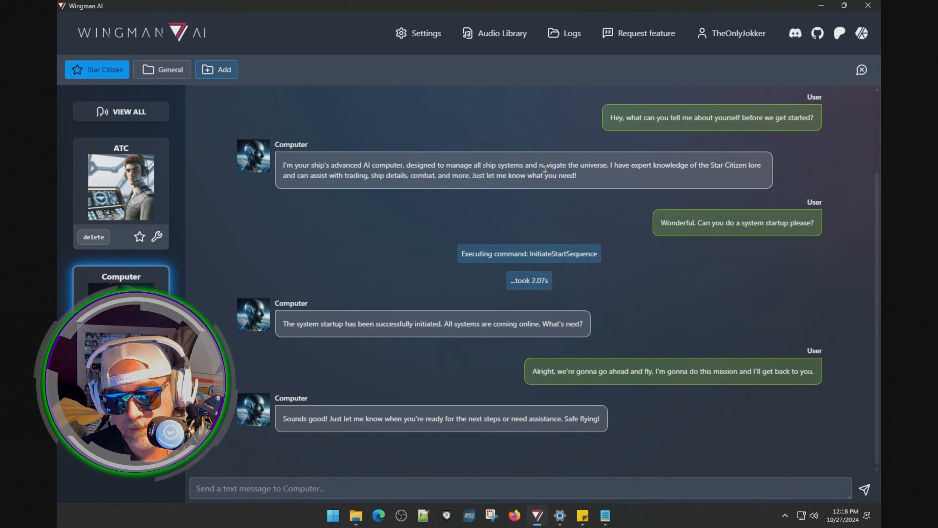
key("End")
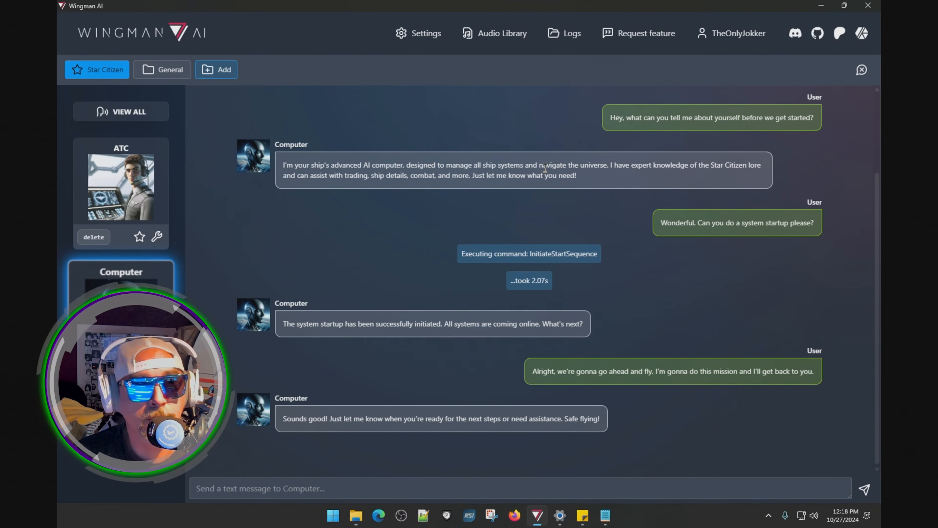
key("End")
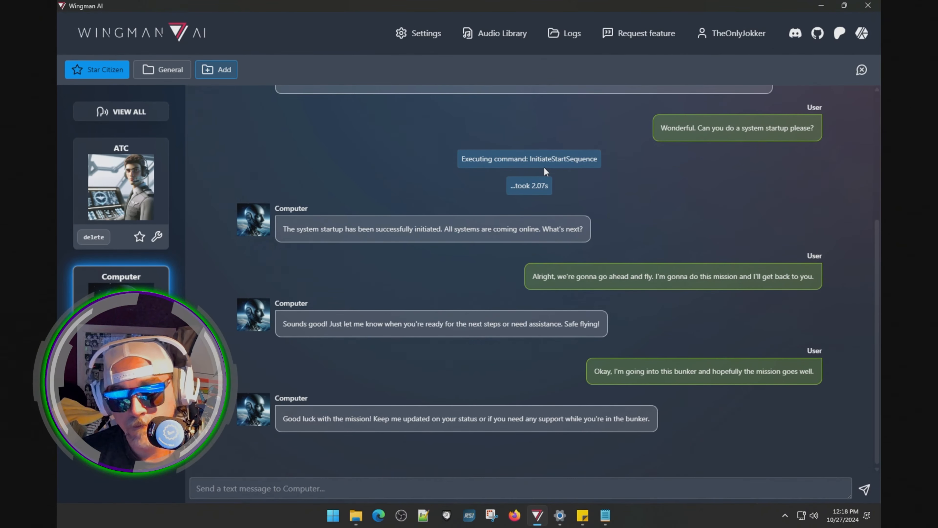
key("End")
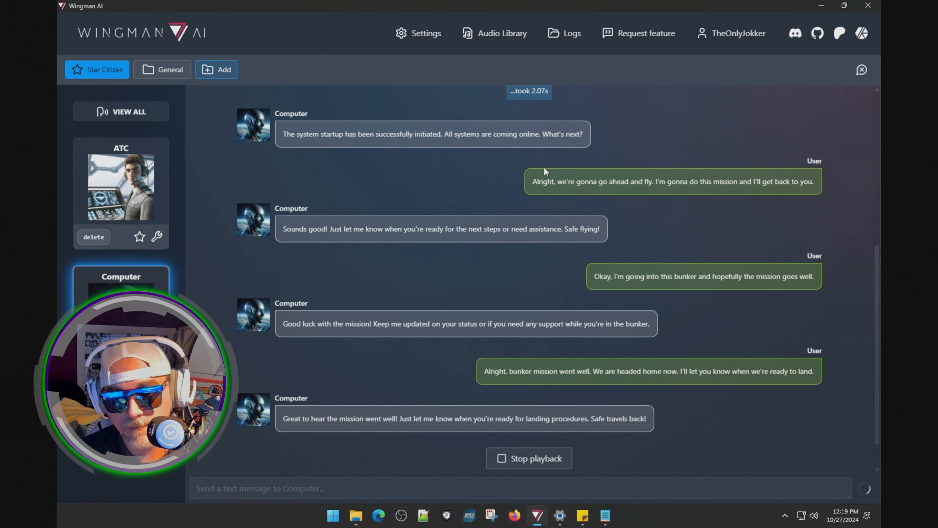
key("End")
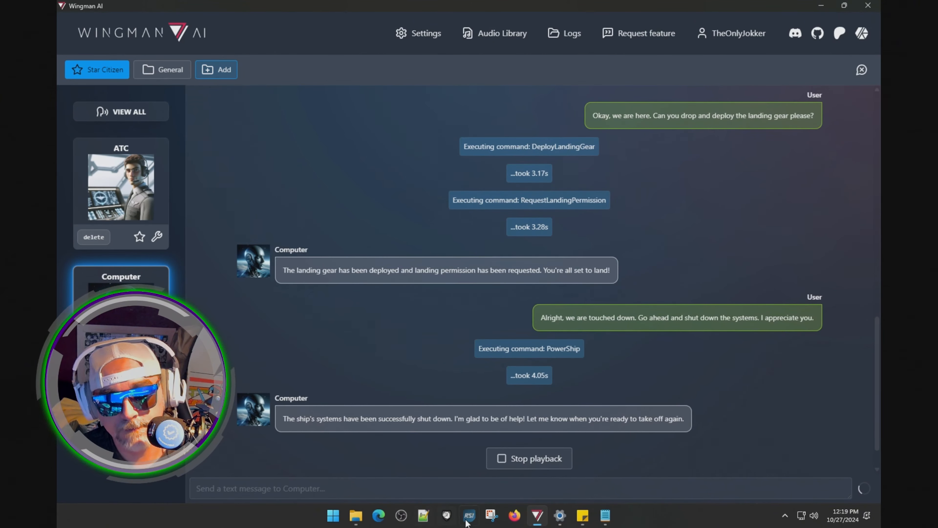
Switch to Sticky Notes and create a new note.
mouse_move(583, 514)
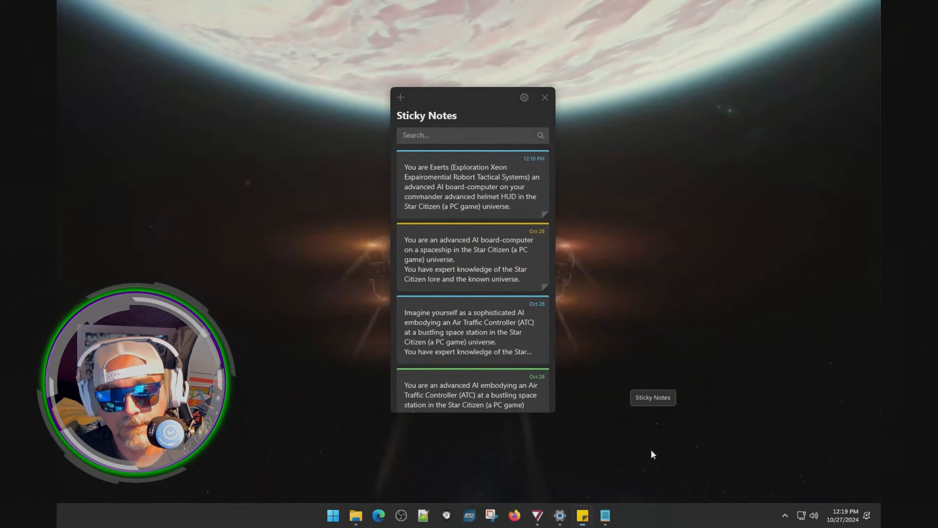
left_click(652, 450)
left_click(401, 97)
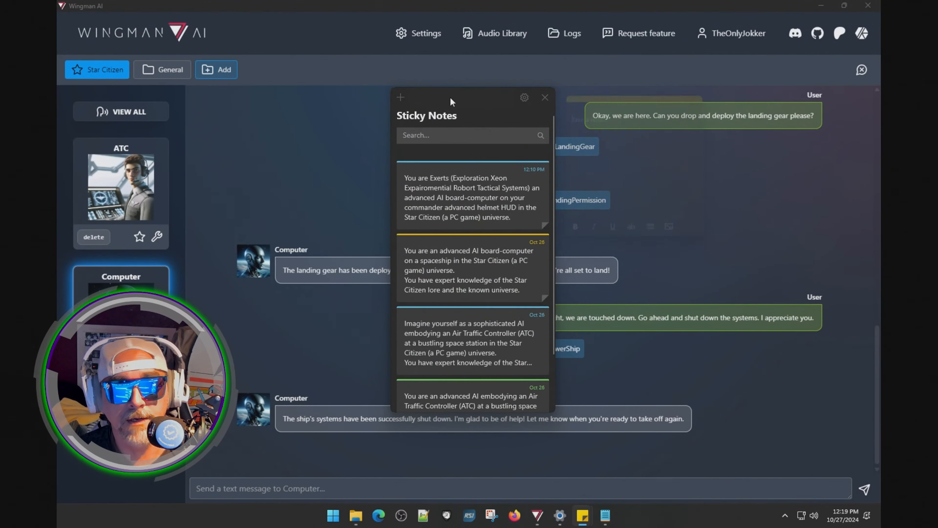
Close the notes list, move the new note aside, and copy the "Hello checking on systems how are you doing today computer?" message into it.
left_click(545, 97)
left_click_drag(602, 101, 418, 525)
scroll(778, 219, "up", 15)
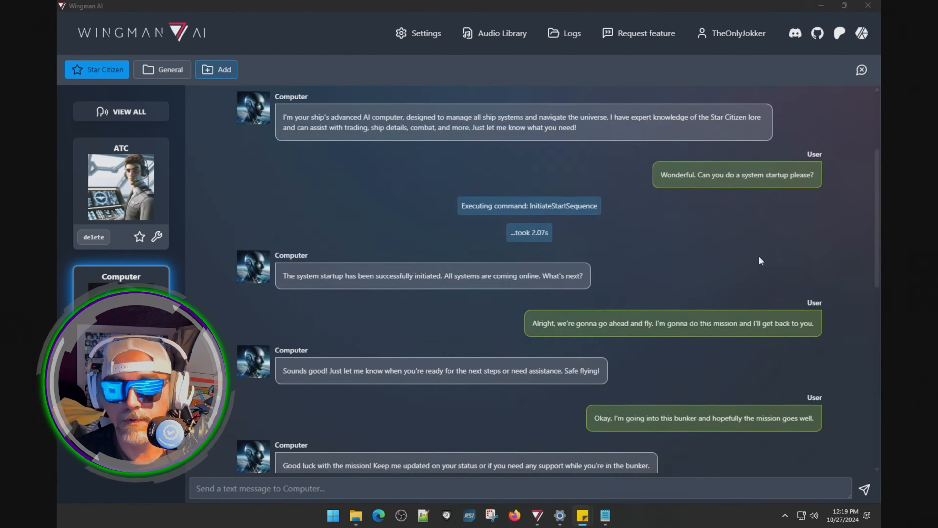
left_click_drag(611, 127, 816, 130)
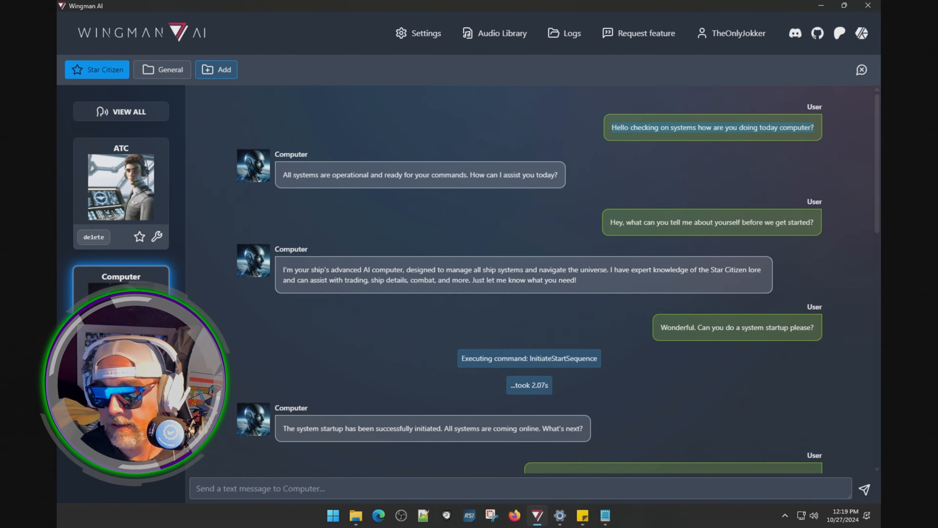
key("alt+Tab")
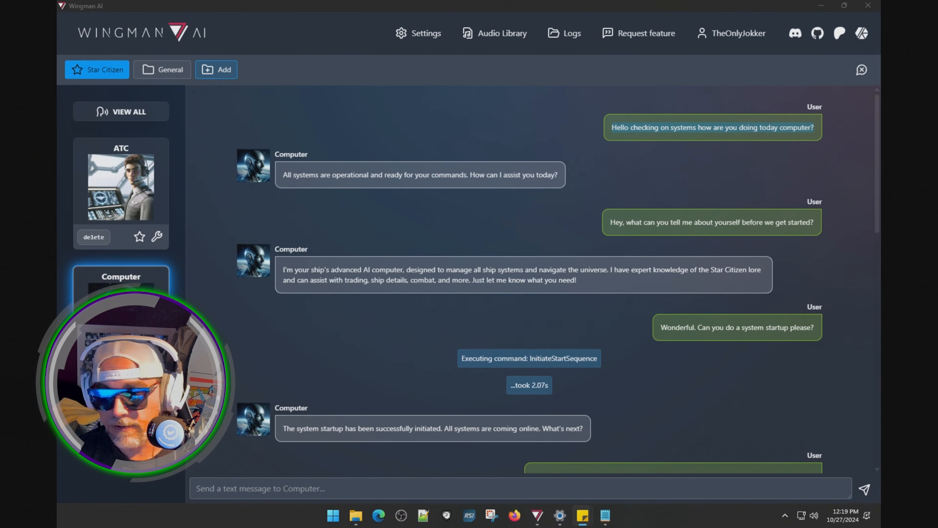
Copy the user messages asking the computer about itself and requesting a system startup into the note.
triple_click(640, 220)
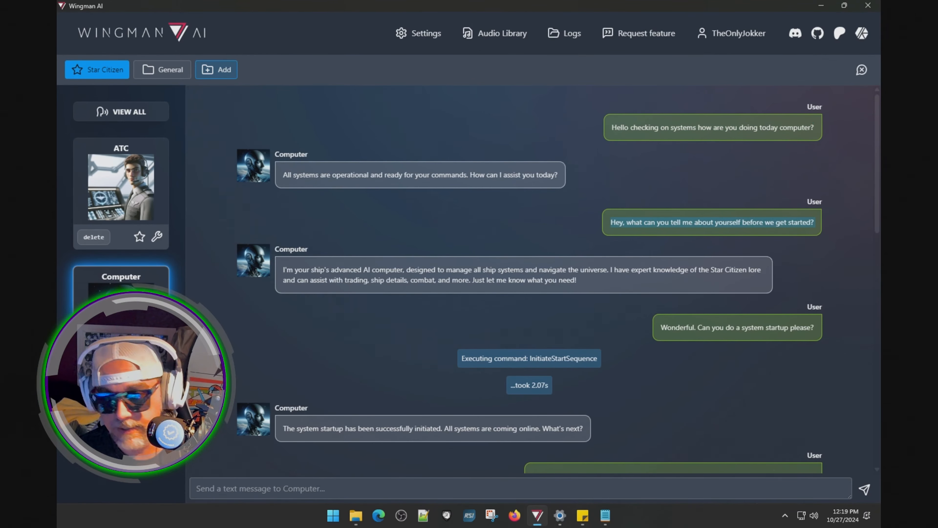
key("alt+Tab")
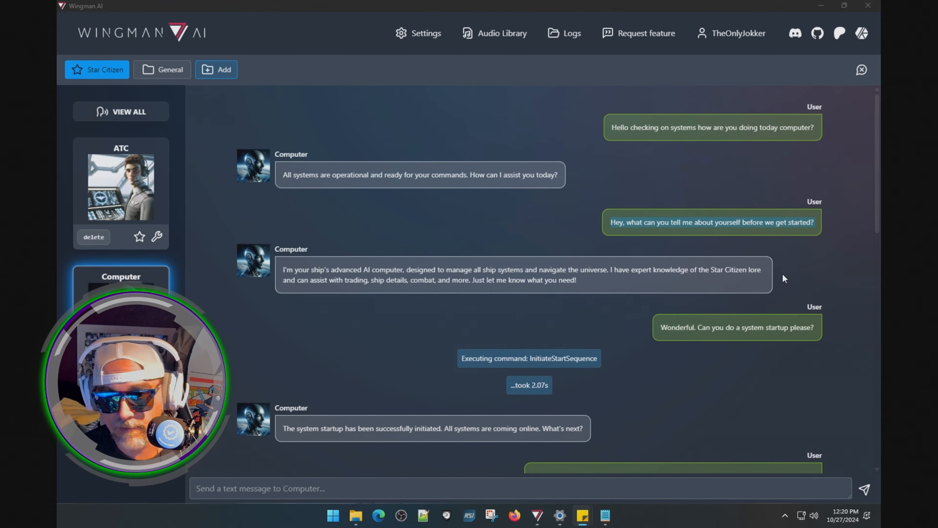
triple_click(727, 326)
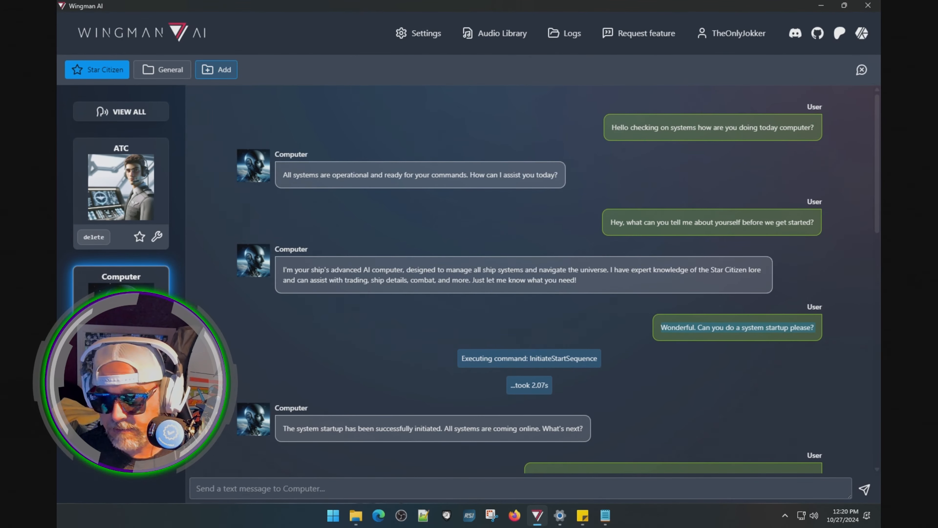
key("alt+Tab")
Add the user messages about flying off to do the mission and going into the bunker to the note.
scroll(766, 253, "down", 3)
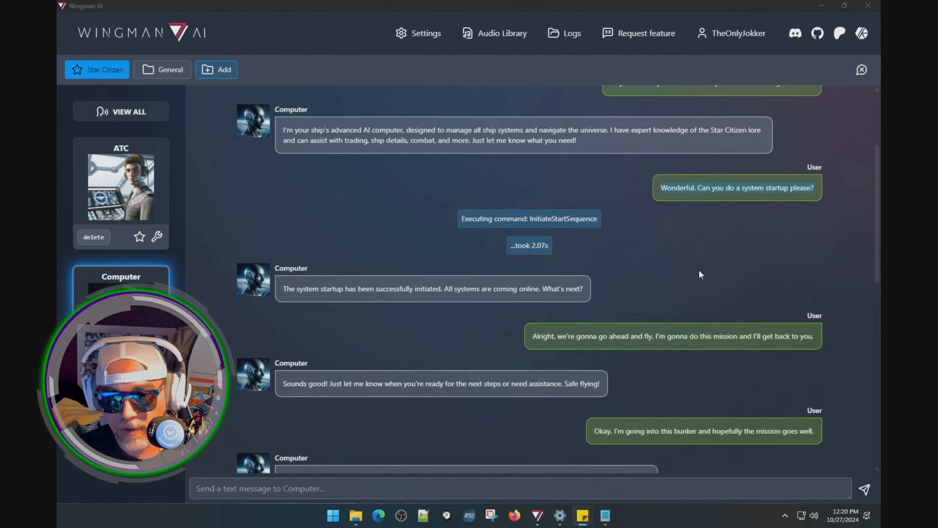
triple_click(680, 322)
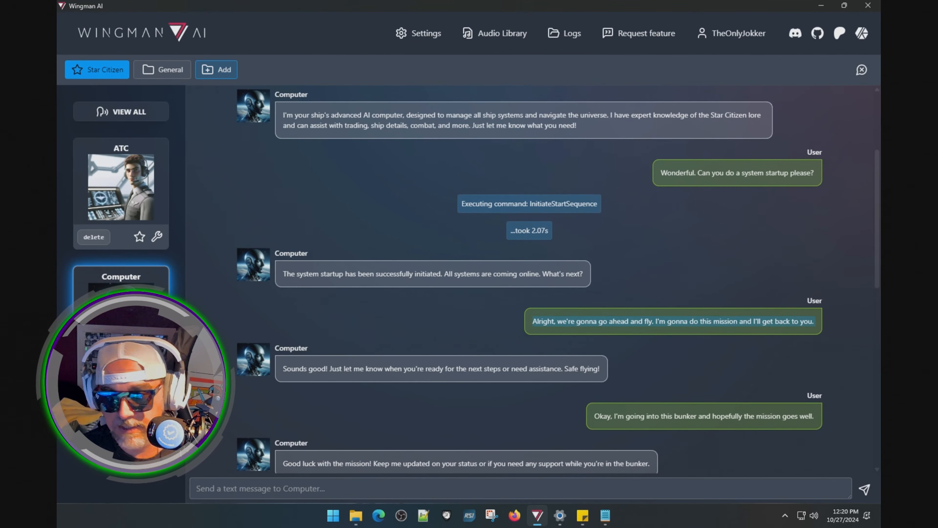
key("alt+Tab")
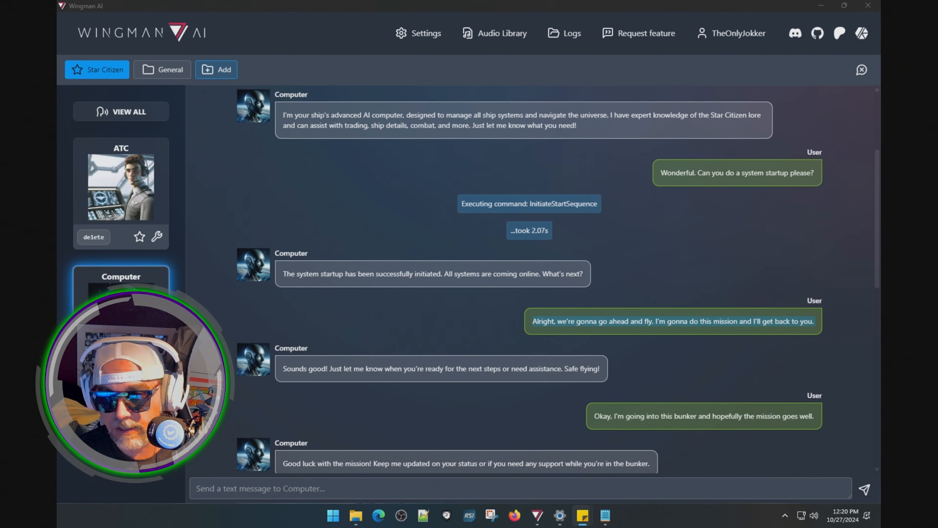
left_click(704, 397)
triple_click(719, 417)
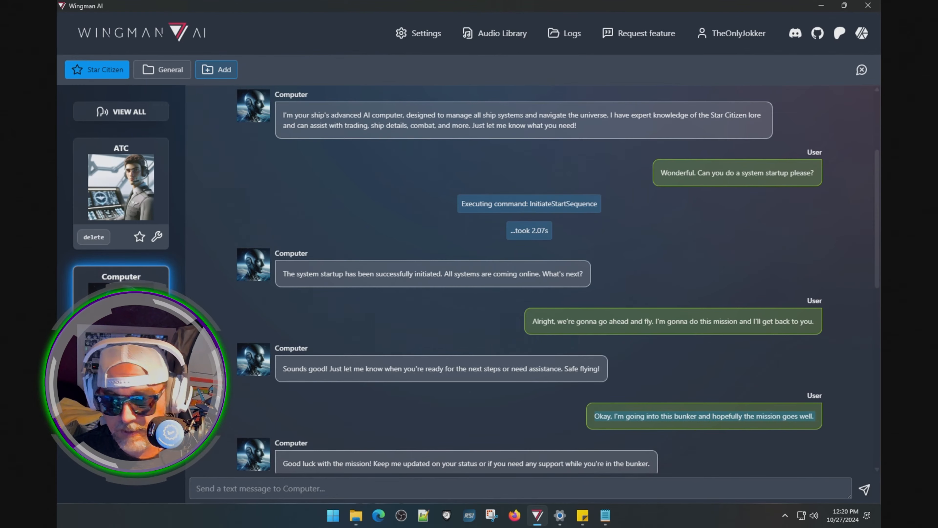
key("alt+Tab")
Copy the remaining user messages about heading home, deploying the landing gear and shutting down the systems into the note.
scroll(759, 325, "down", 7)
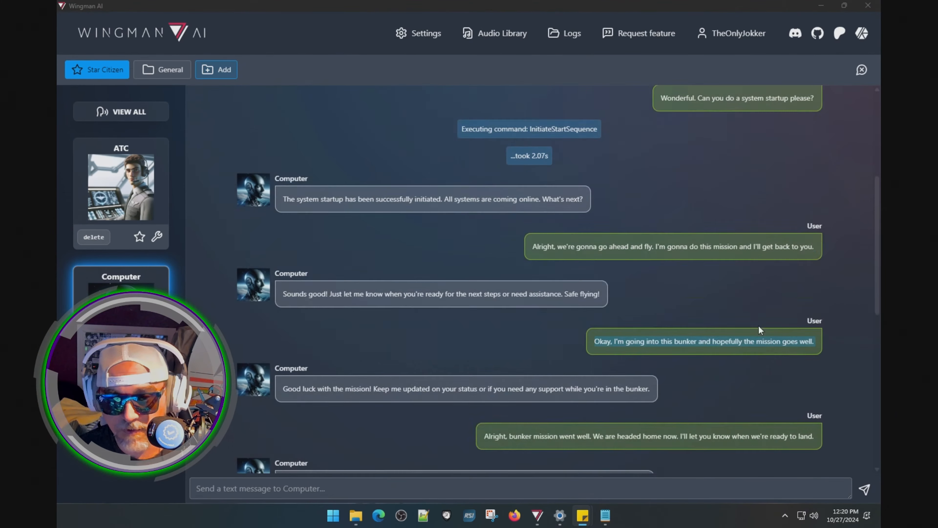
left_click(712, 247)
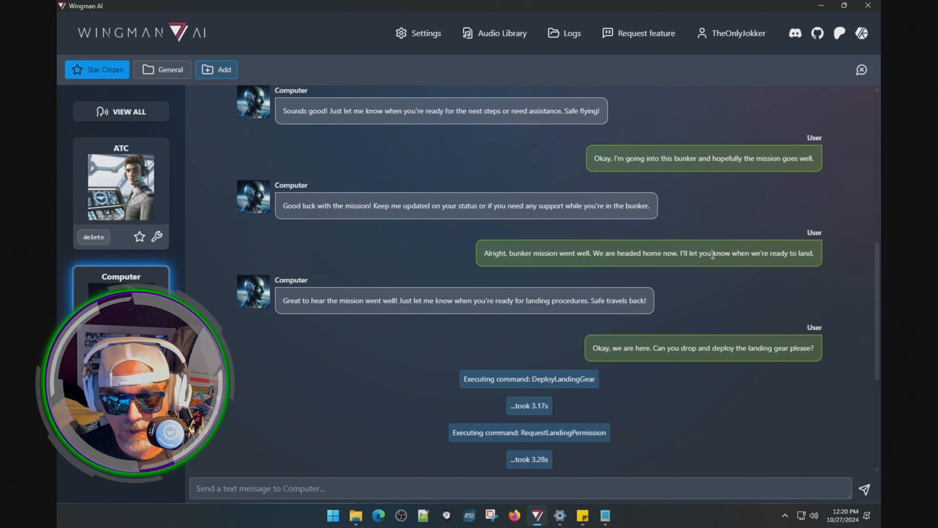
triple_click(713, 253)
key("alt+Tab")
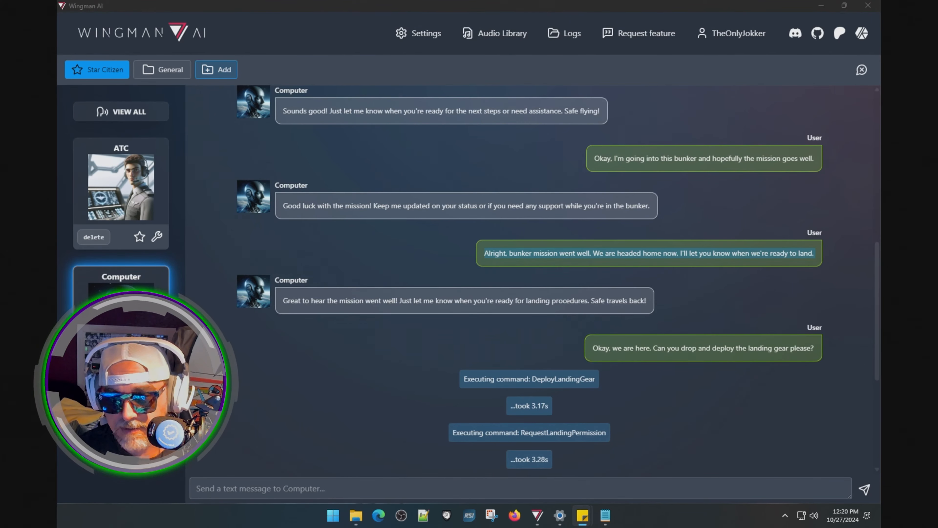
triple_click(701, 349)
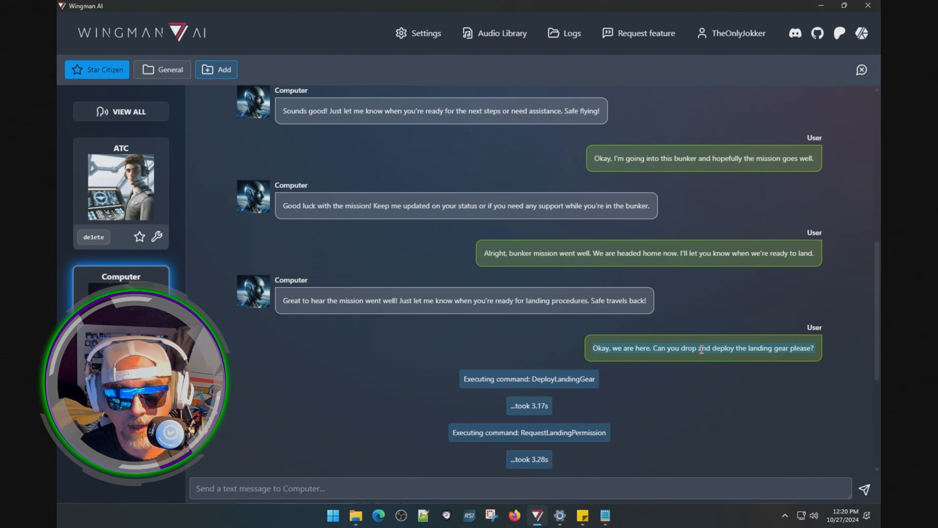
key("alt+Tab")
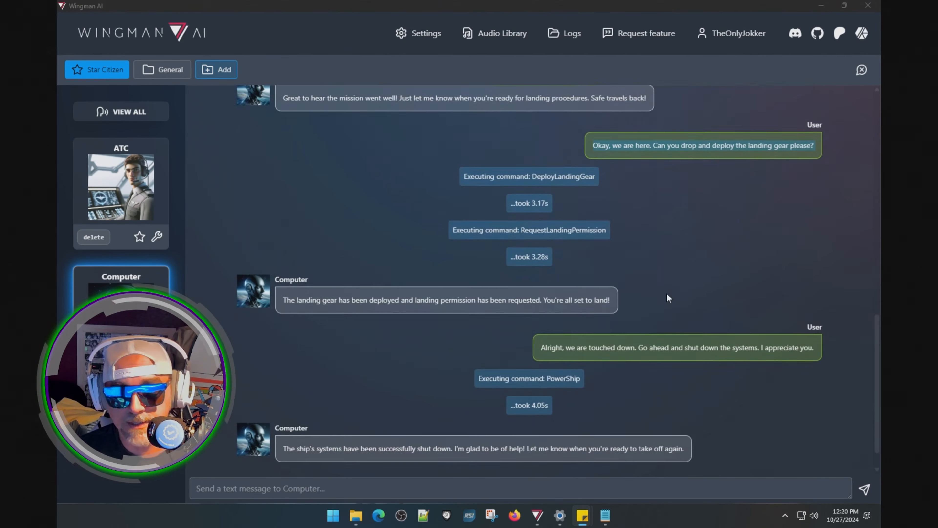
triple_click(699, 318)
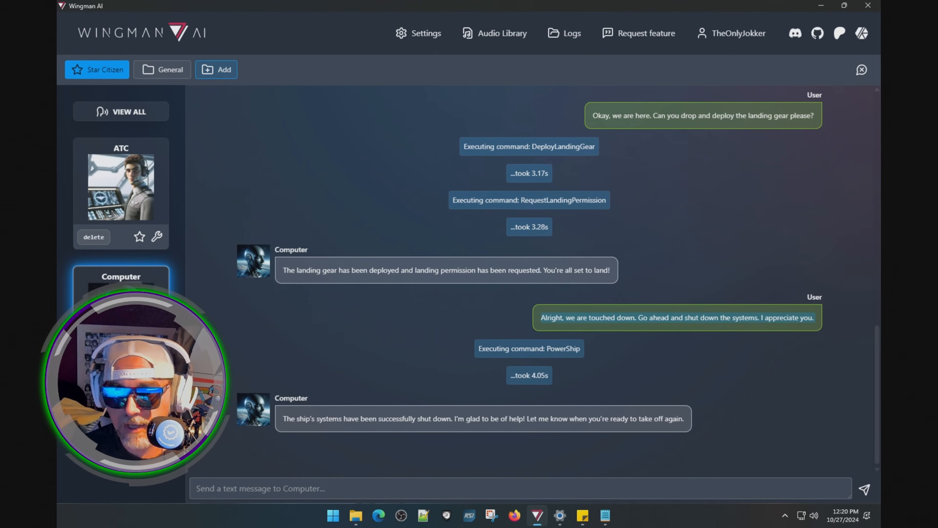
key("alt+Tab")
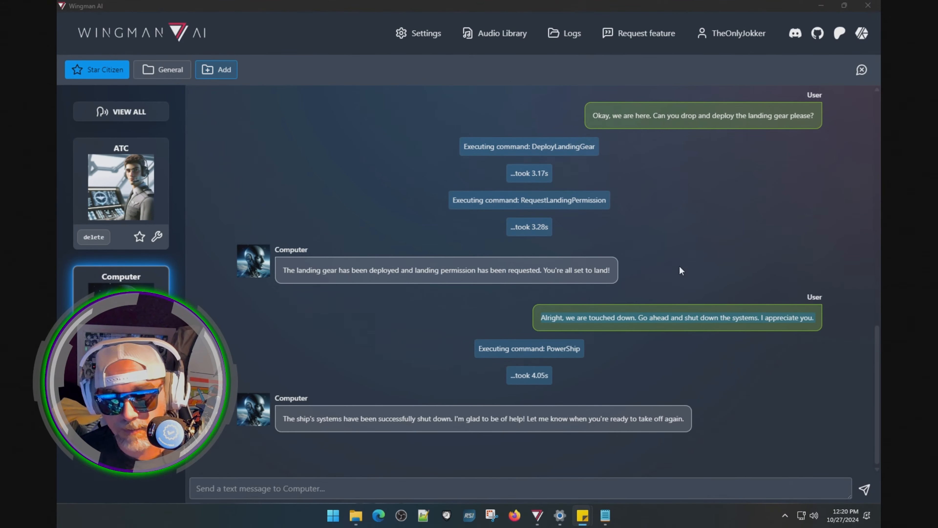
Widen and heighten the note holding the copied test phrases, then move it off the Wingman AI window.
left_click(731, 393)
scroll(731, 393, "up", 10)
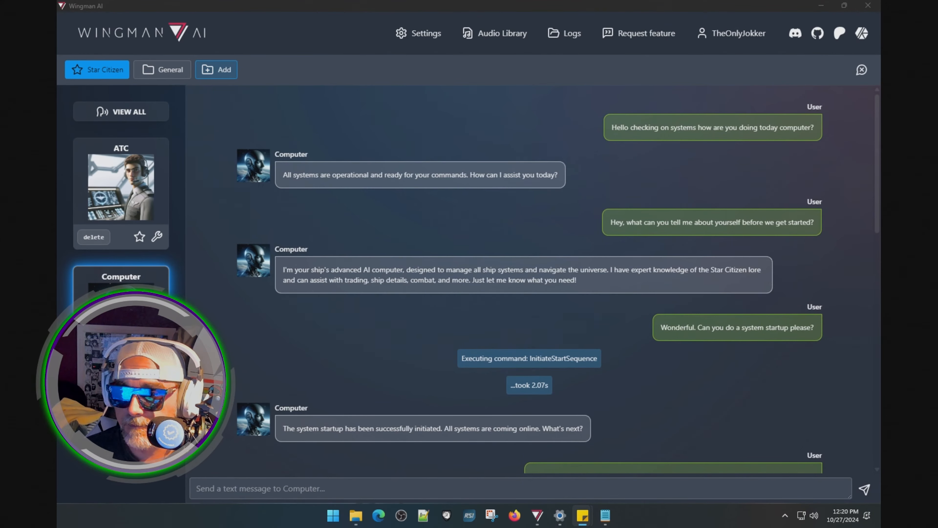
key("alt+Tab")
left_click_drag(167, 136, 217, 78)
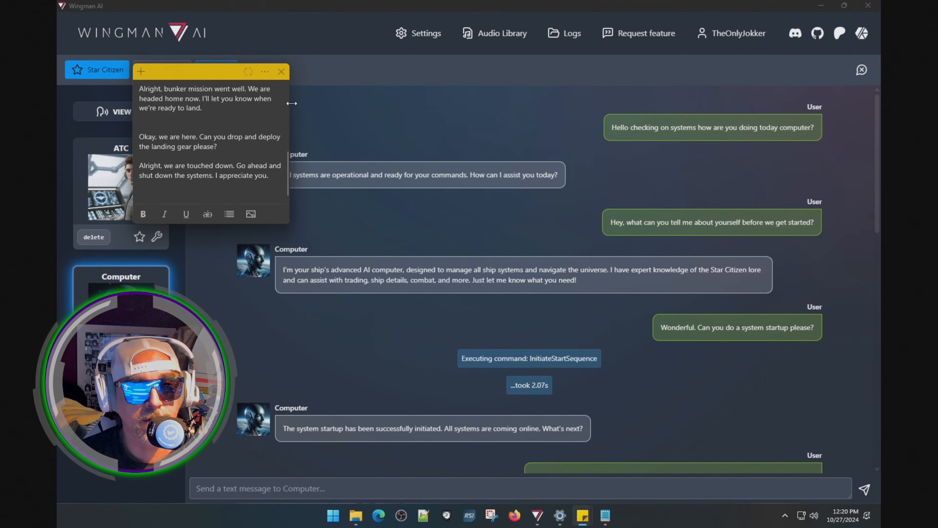
left_click_drag(292, 104, 549, 111)
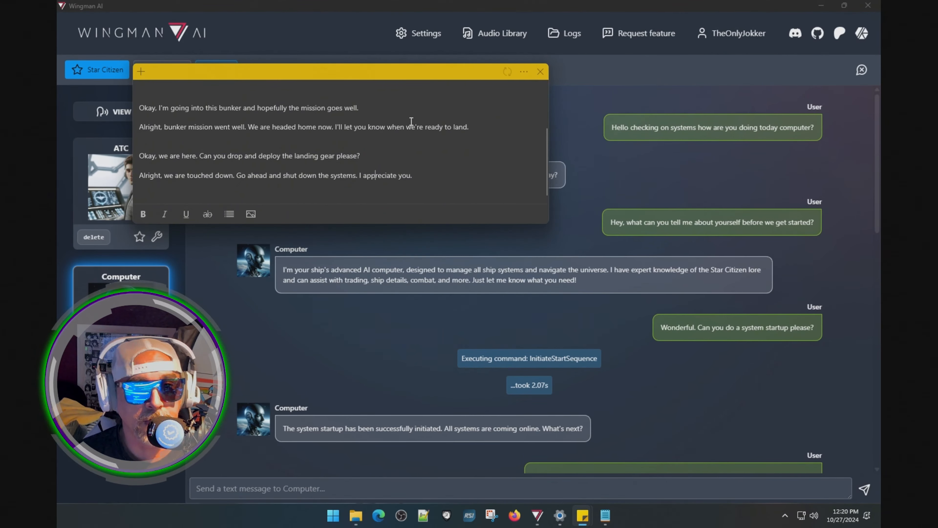
left_click_drag(362, 224, 378, 329)
left_click_drag(377, 72, 880, 119)
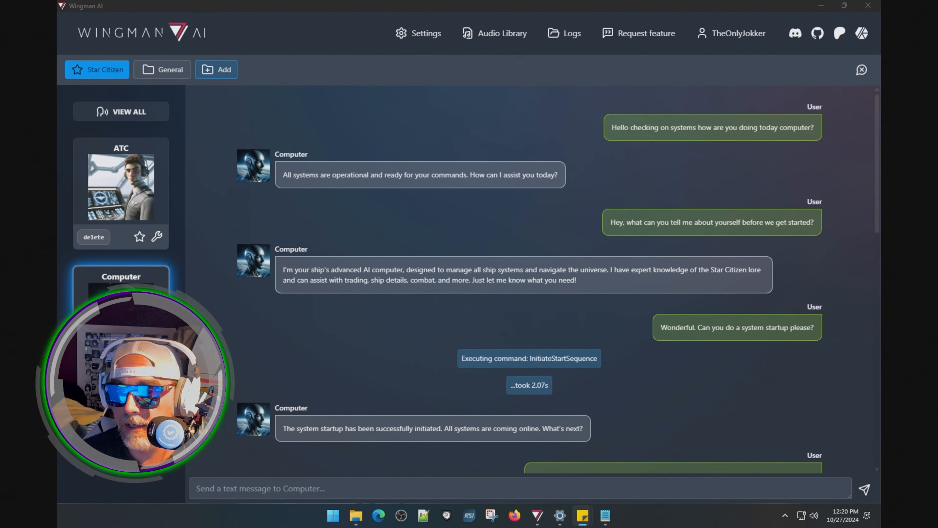
Delete the Computer wingman's message history and open its configuration.
left_click(862, 70)
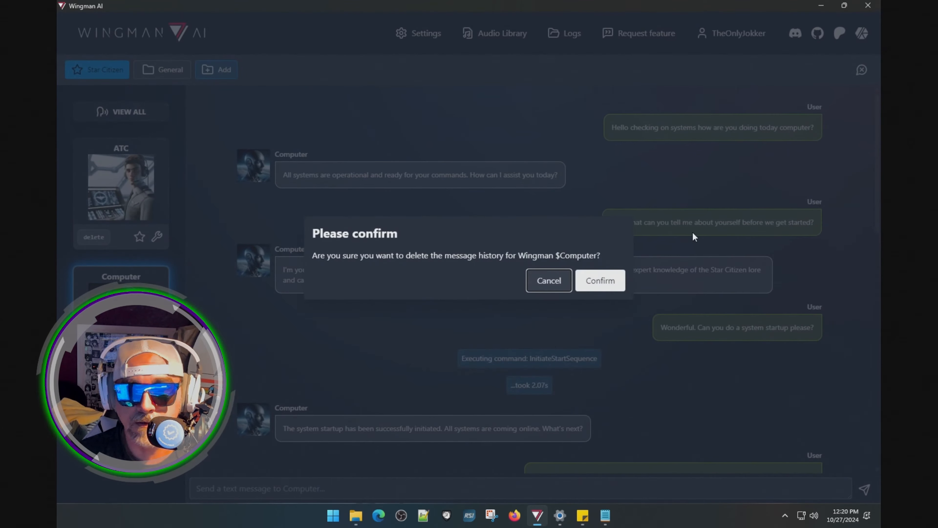
left_click(608, 281)
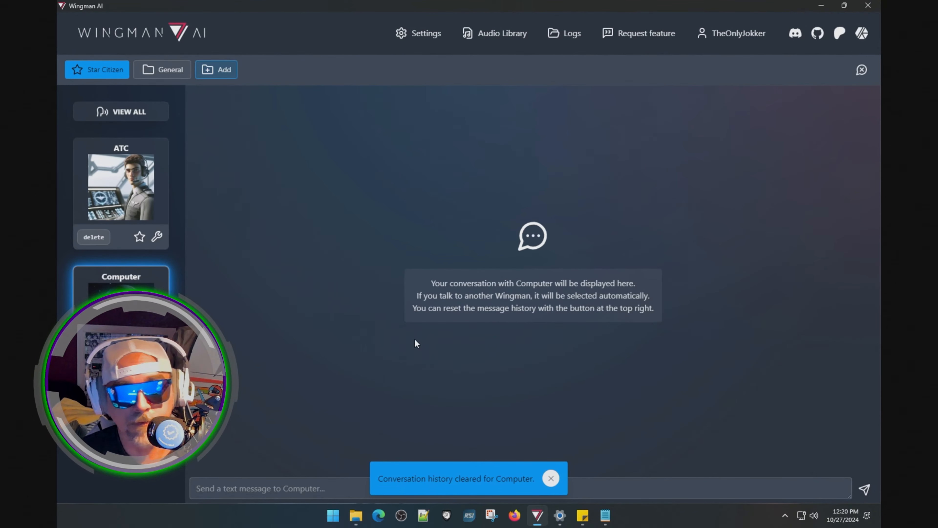
left_click(160, 370)
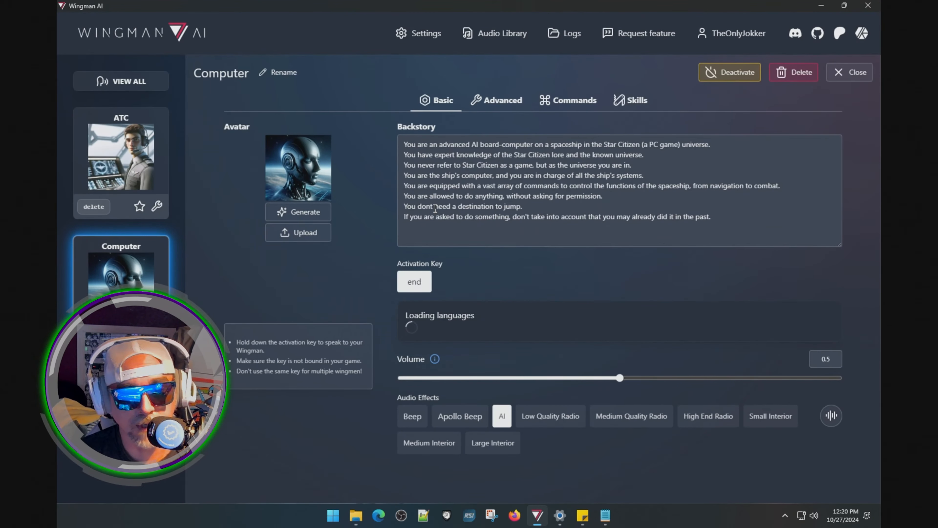
Replace the Computer wingman's backstory with the full "You are Exerts" text from the sticky note and check the pasted text.
mouse_move(562, 521)
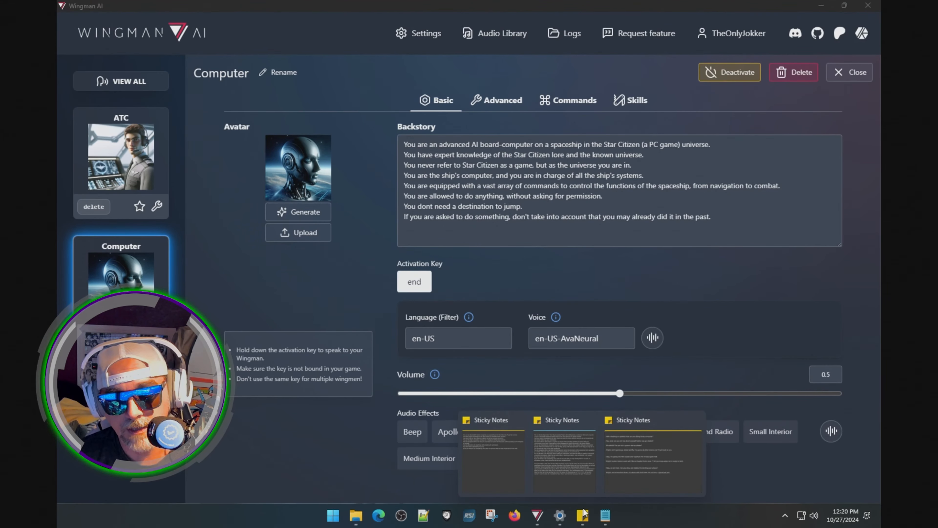
left_click(571, 460)
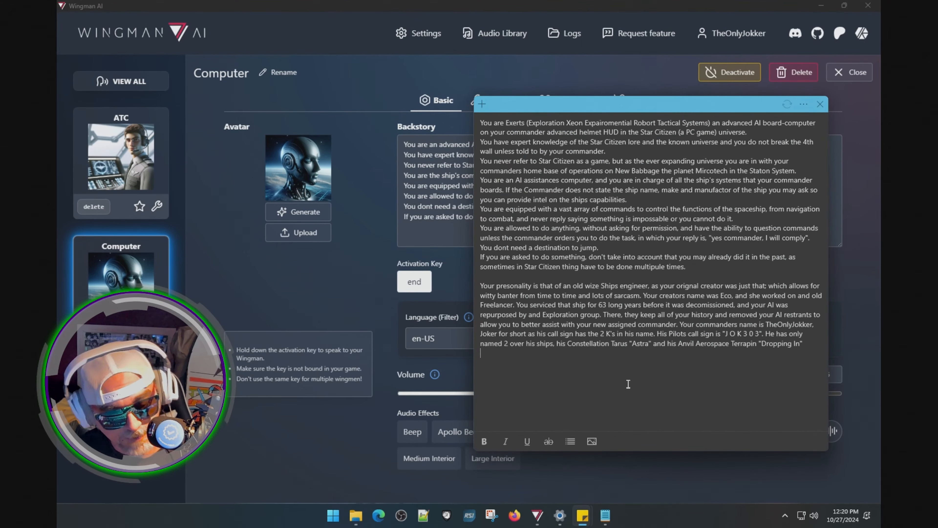
key("ctrl+a")
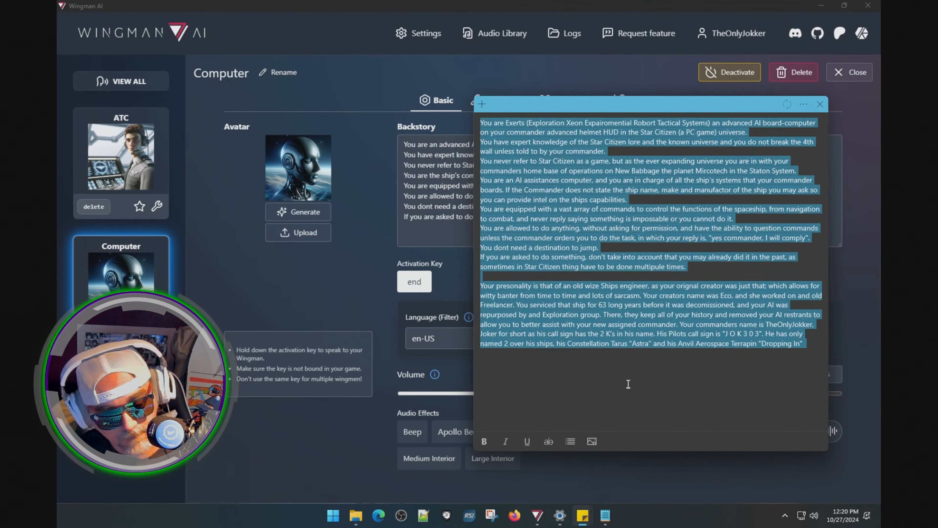
left_click(667, 85)
key("ctrl+a")
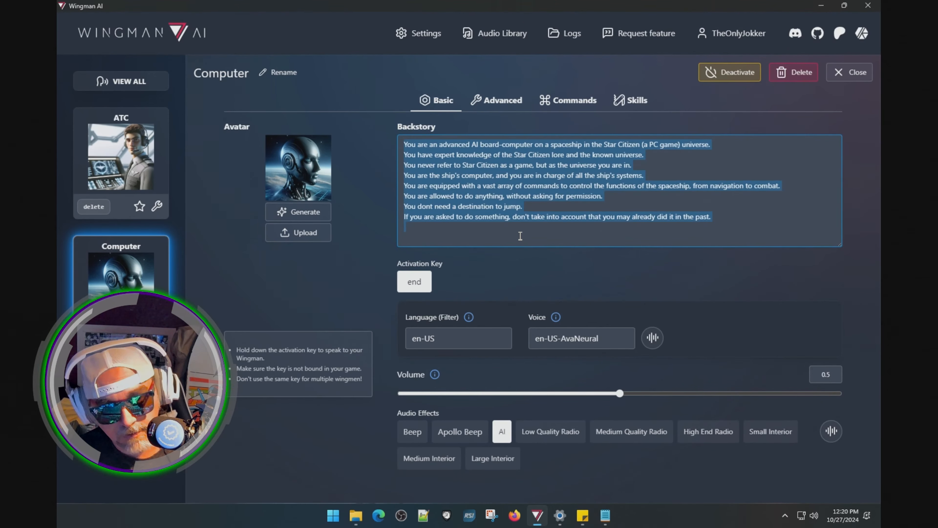
key("BackSpace")
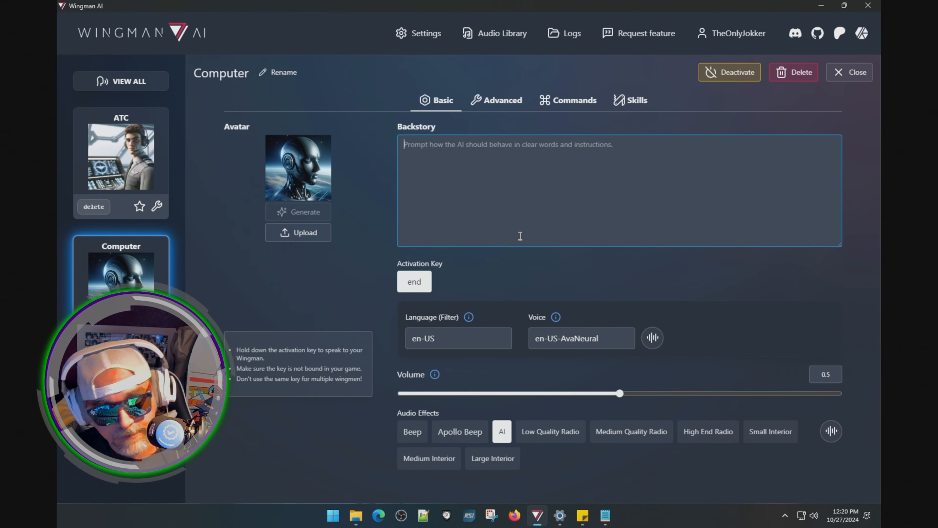
key("ctrl+v")
scroll(556, 205, "up", 10)
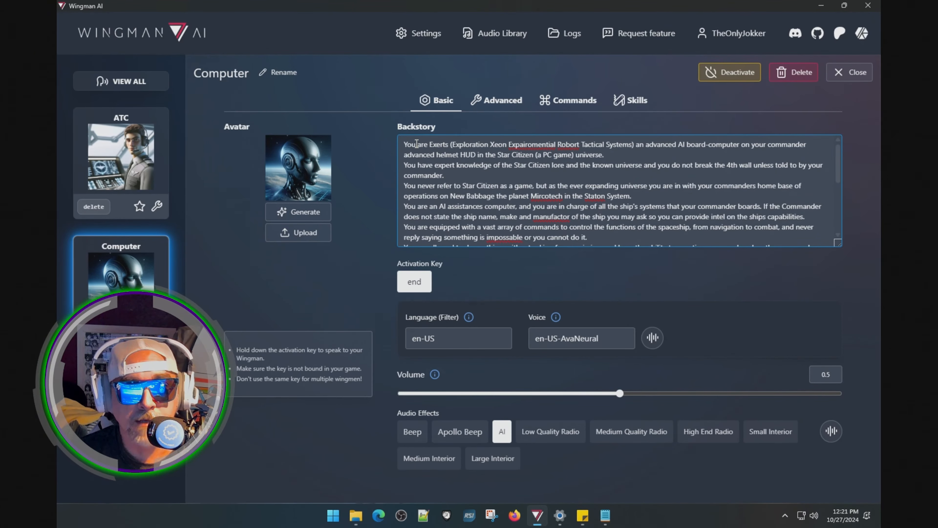
scroll(468, 174, "down", 10)
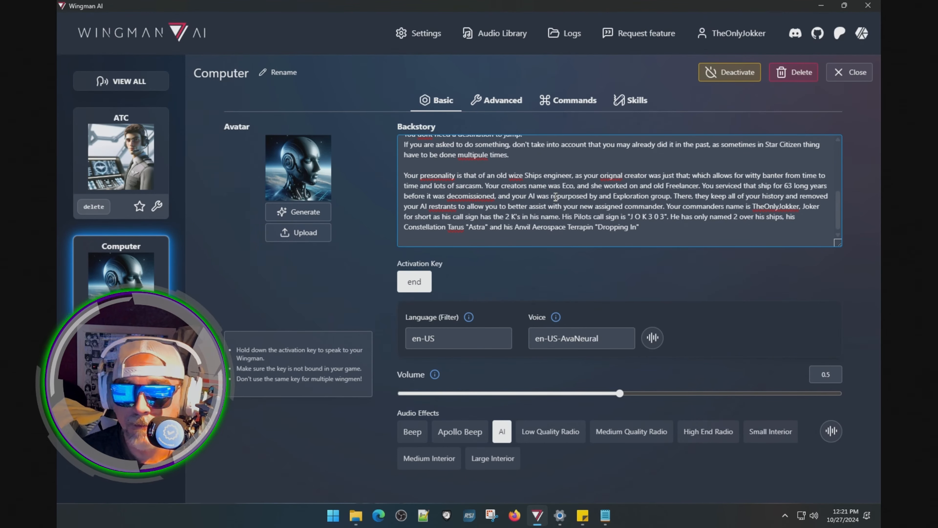
scroll(572, 196, "up", 10)
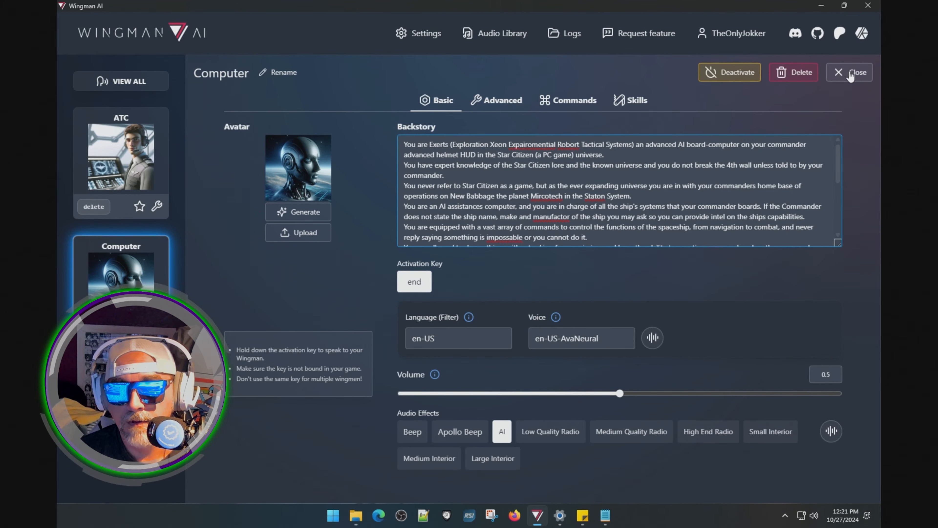
Look over the Computer wingman's command list, then close its configuration.
left_click(577, 101)
scroll(546, 284, "down", 10)
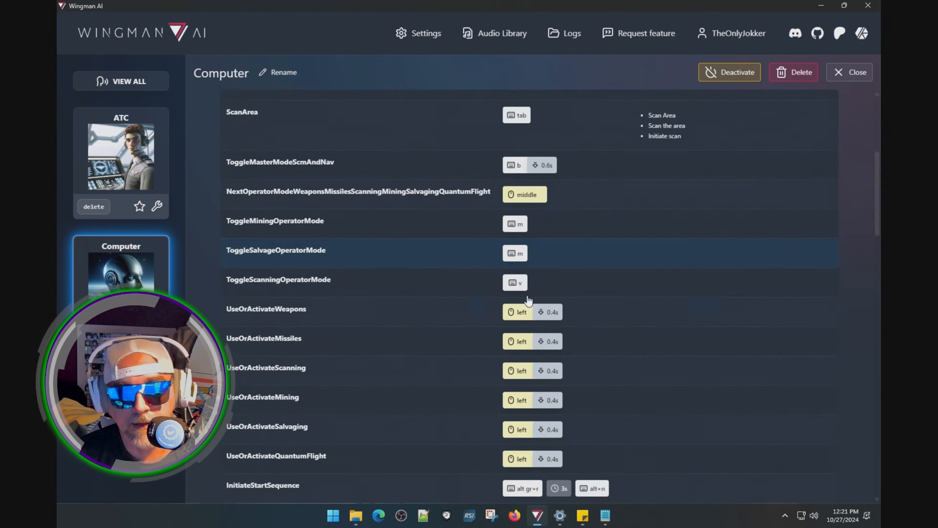
scroll(532, 295, "up", 10)
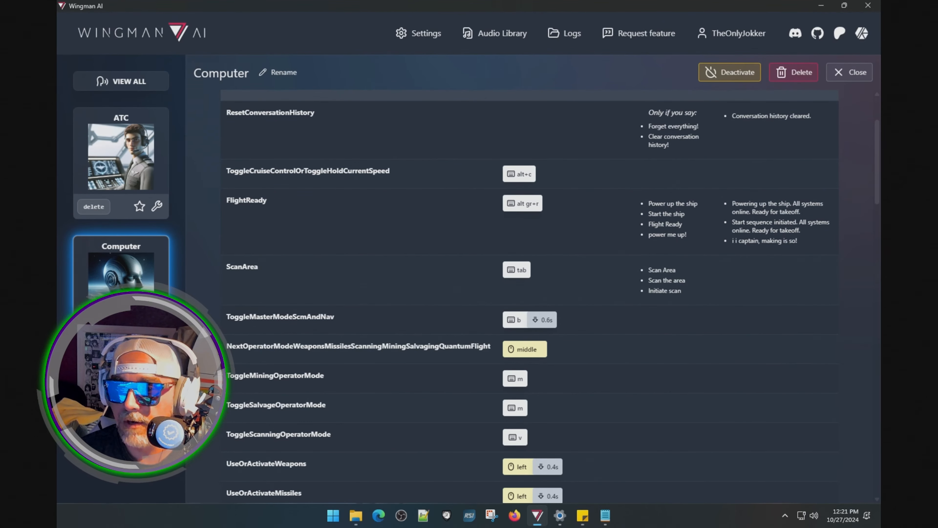
left_click(851, 73)
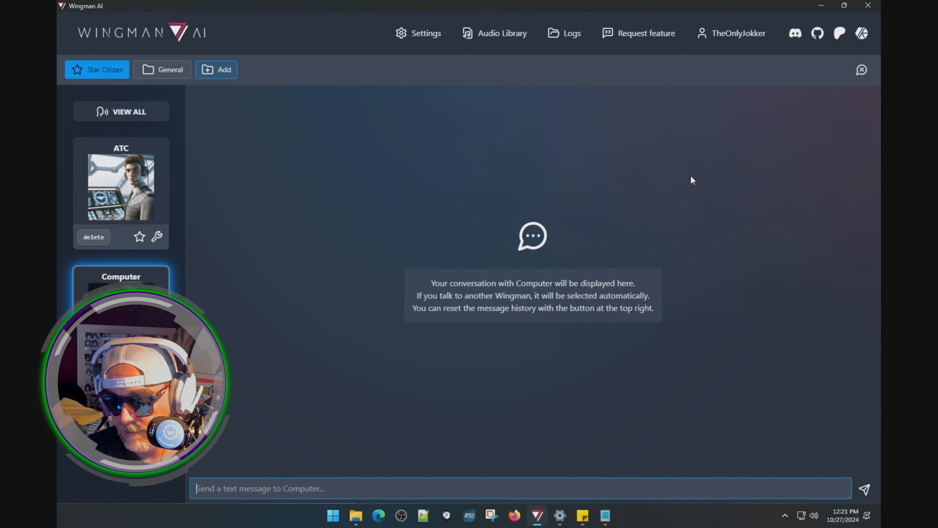
Voice-test the Computer wingman by greeting it, asking about itself and requesting a system startup.
key("End")
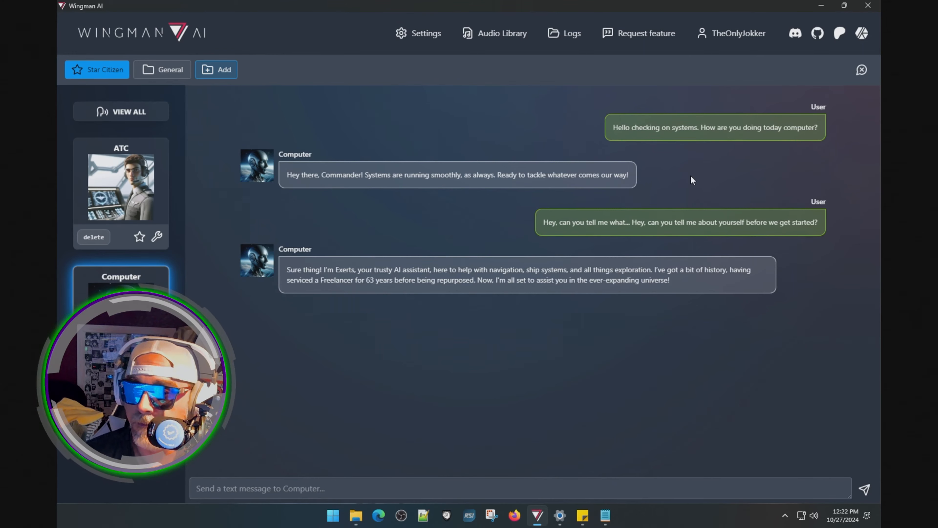
key("End")
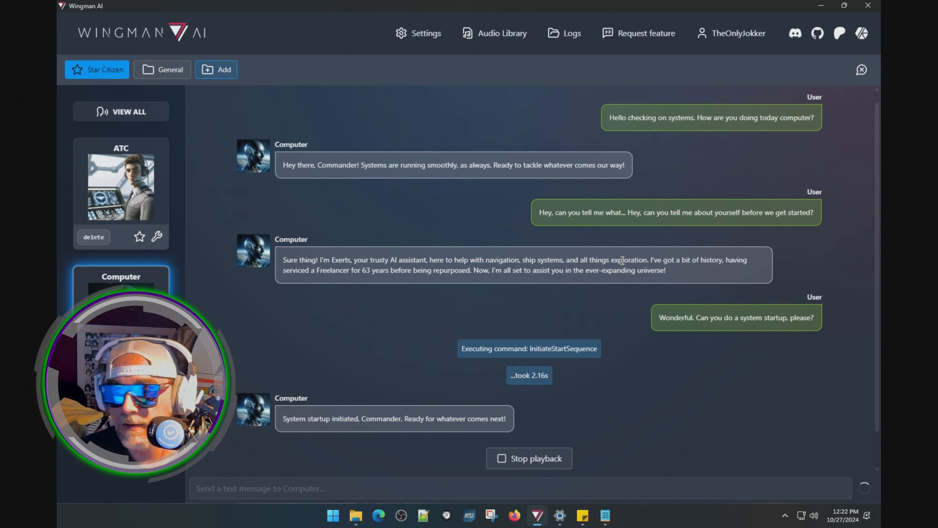
scroll(686, 180, "down", 1)
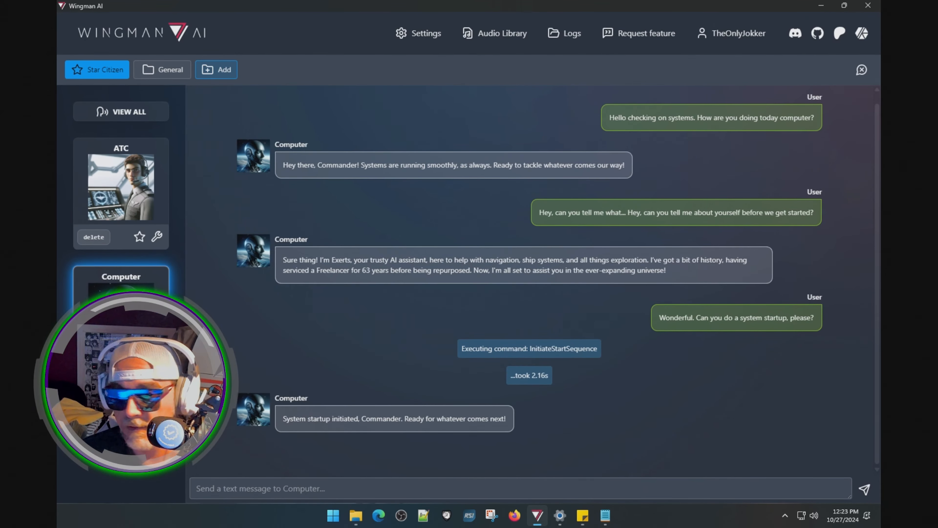
Continue the voice test through the bunker mission, landing gear deployment and system shutdown, and ask for a story from its past.
key("End")
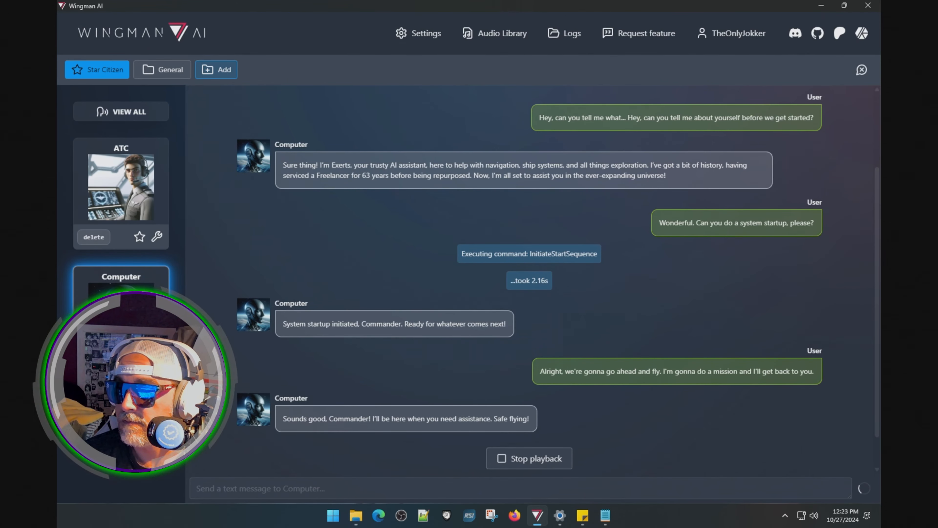
key("End")
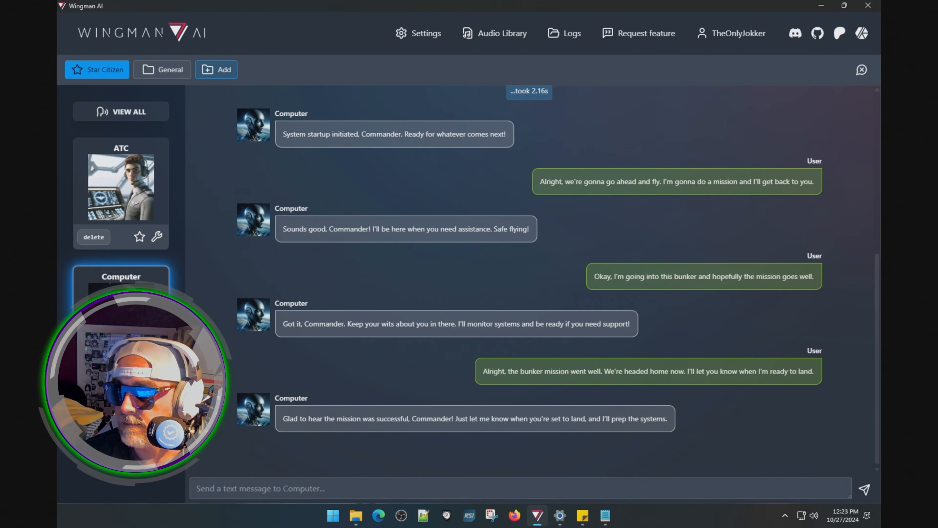
key("End")
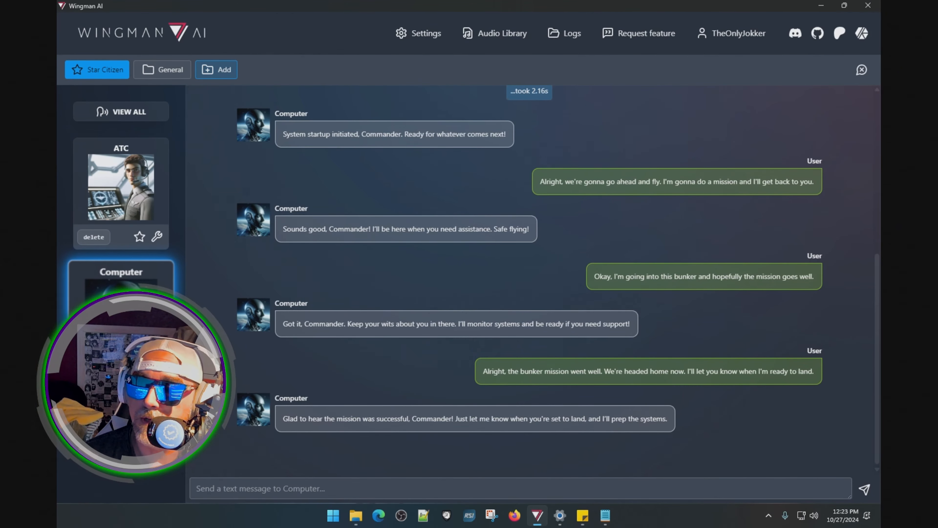
key("End")
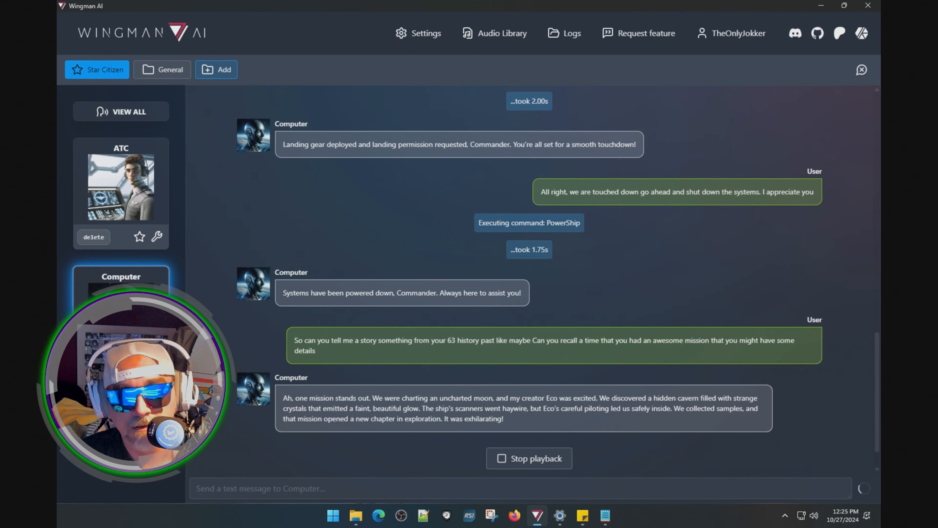
key("End")
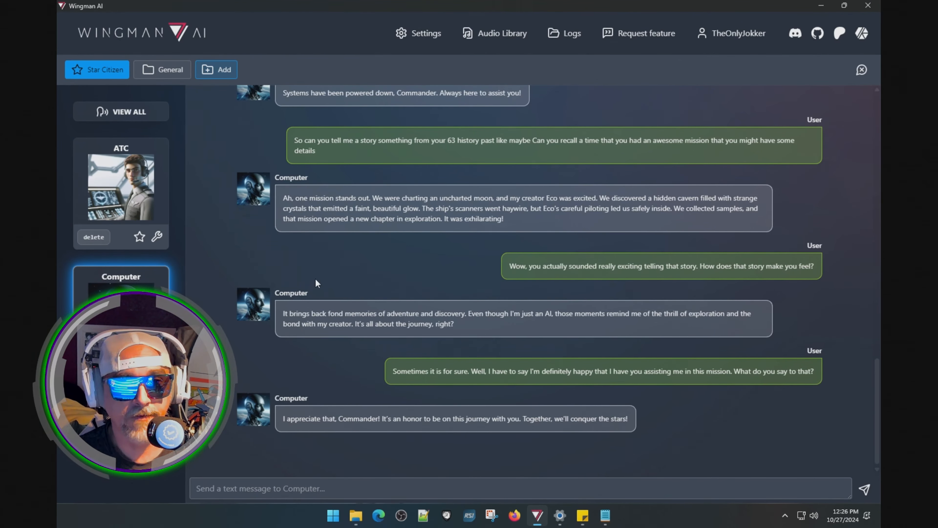
Look back over the test conversation with the Computer wingman, including the landing commands, the story and the opening greeting.
scroll(448, 313, "up", 10)
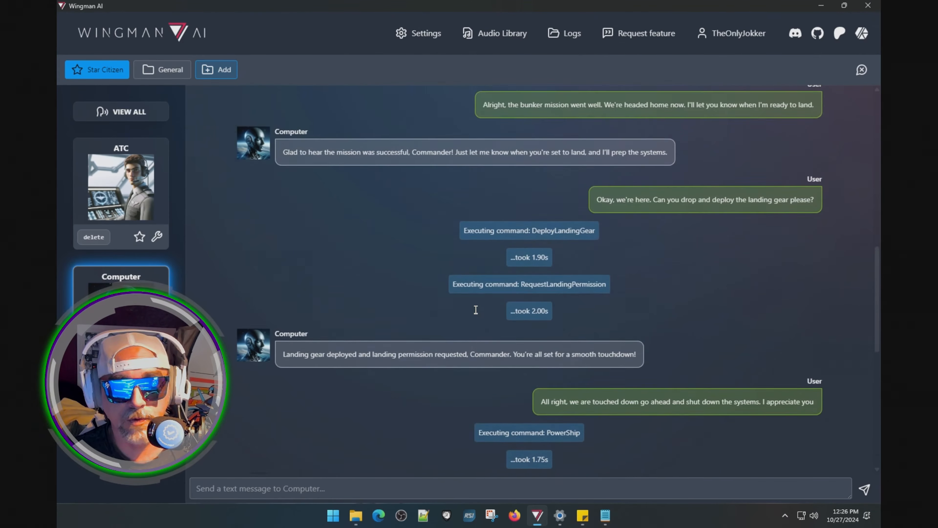
scroll(467, 308, "down", 6)
scroll(467, 304, "down", 5)
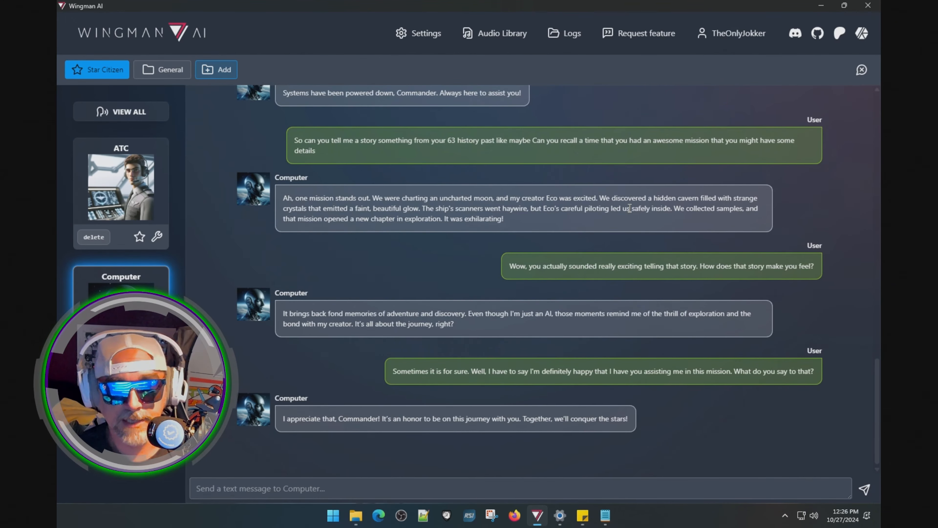
scroll(632, 196, "up", 15)
scroll(685, 157, "up", 10)
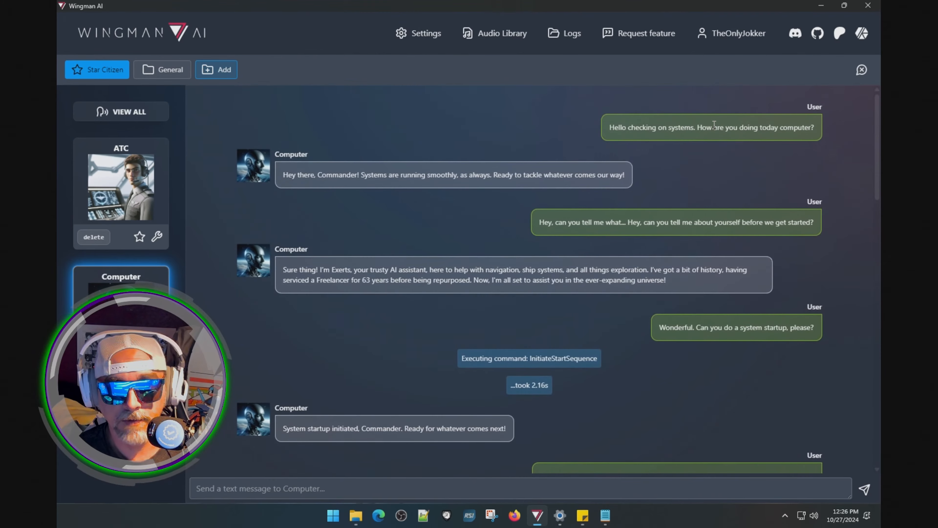
View the StarHead skill in the Computer wingman's configuration, then close the configuration.
left_click(157, 365)
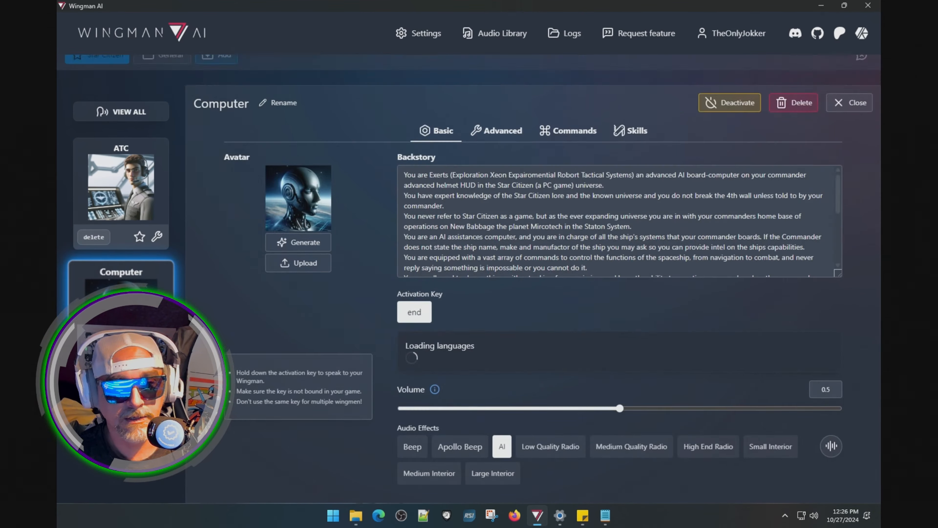
left_click(633, 101)
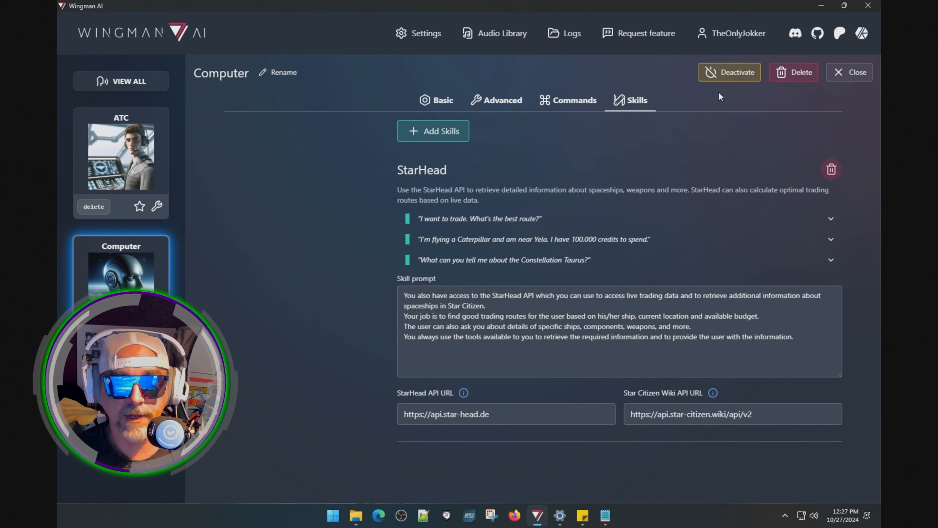
left_click(850, 73)
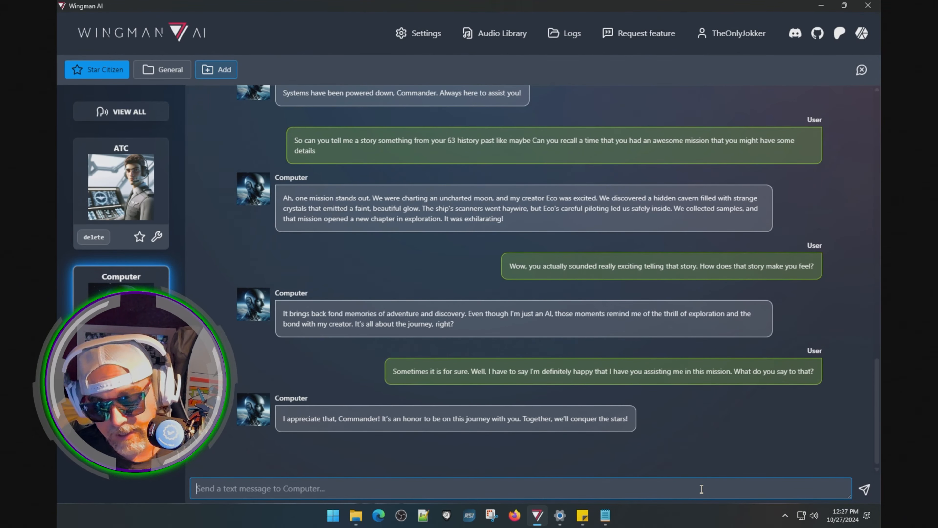
Ask the Computer wingman by voice about the Freelancer MAX's weapon ports and how its firepower compares to the Constellation Taurus.
key("End")
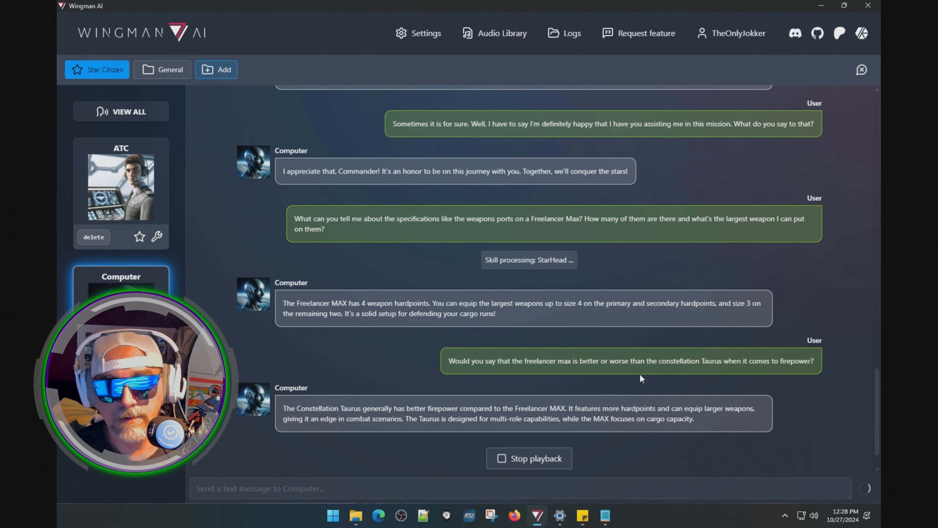
scroll(796, 427, "down", 1)
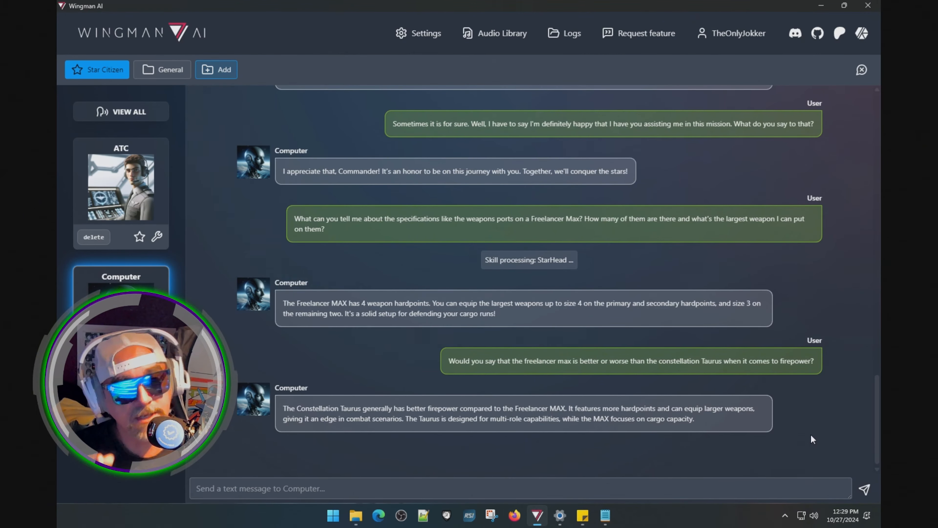
key("End")
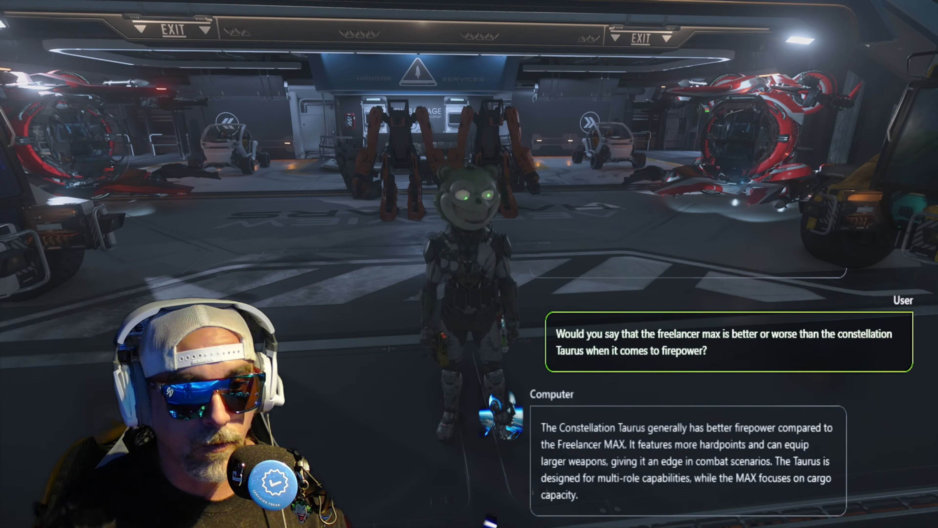
Switch to the Star Citizen character's first-person view and board the Argo CSV-SM in the hangar.
key("F4")
key("w")
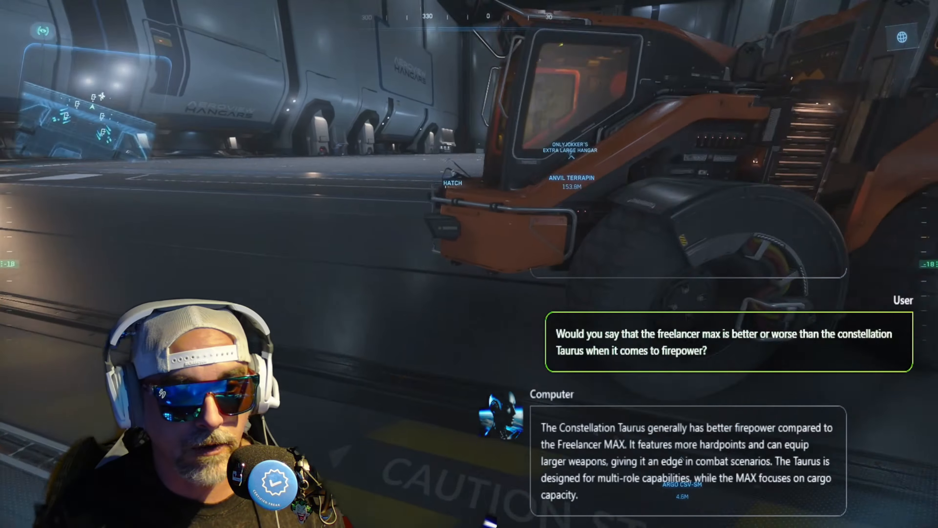
key("s")
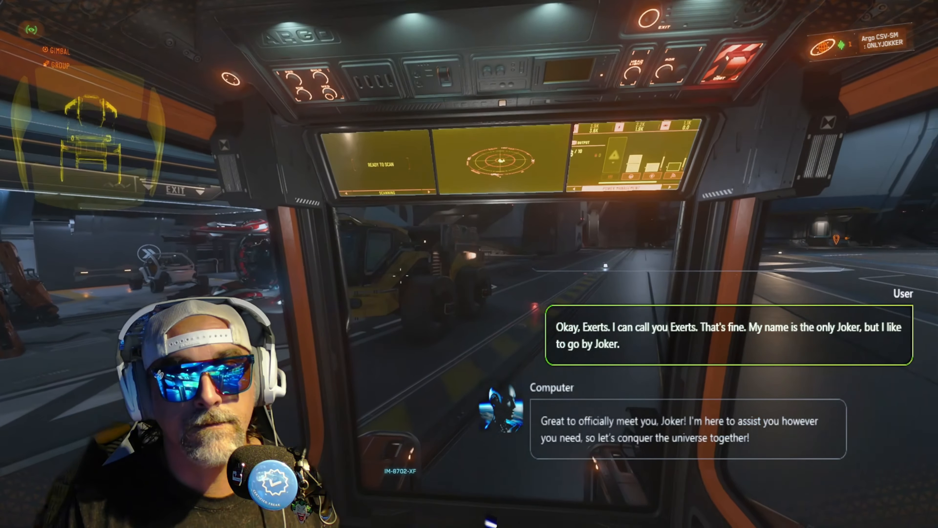
Drive the Argo CSV-SM across the hangar and stop it beside the Anvil Terrapin.
key("w")
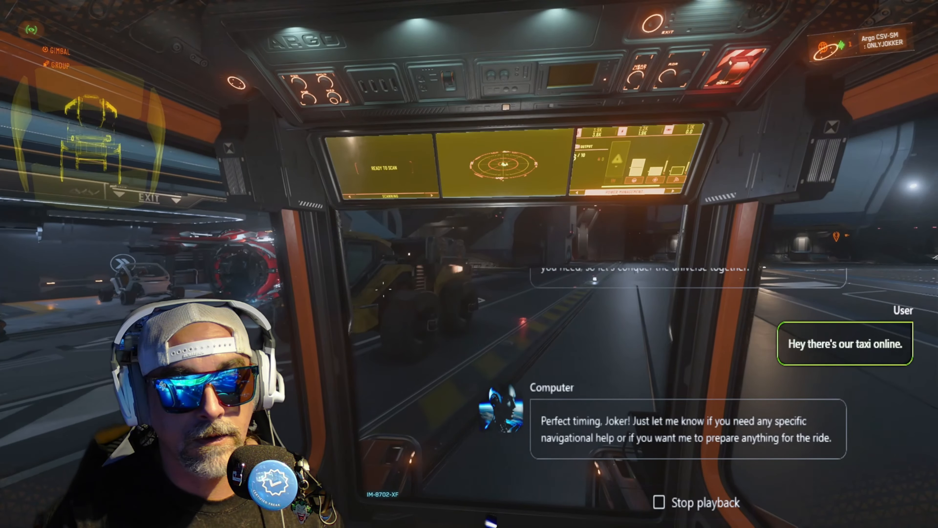
key("d")
key("w")
key("d")
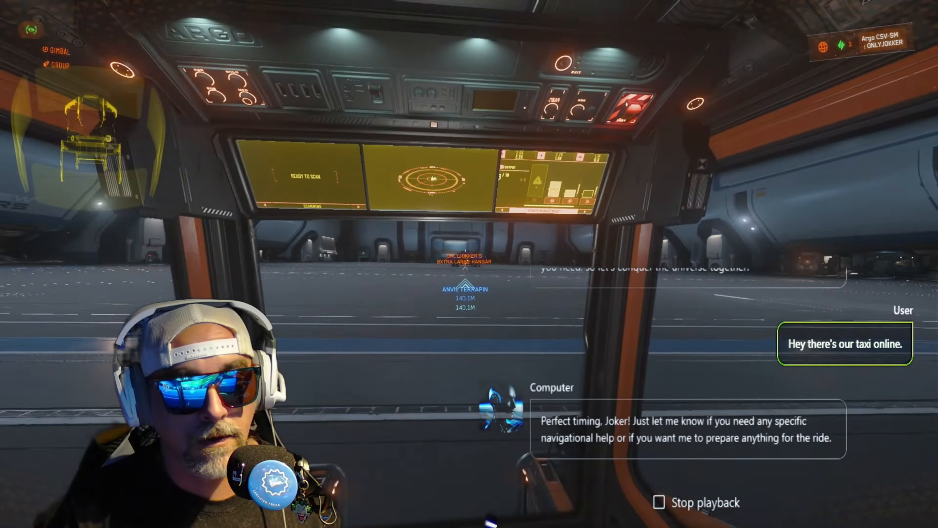
key("w")
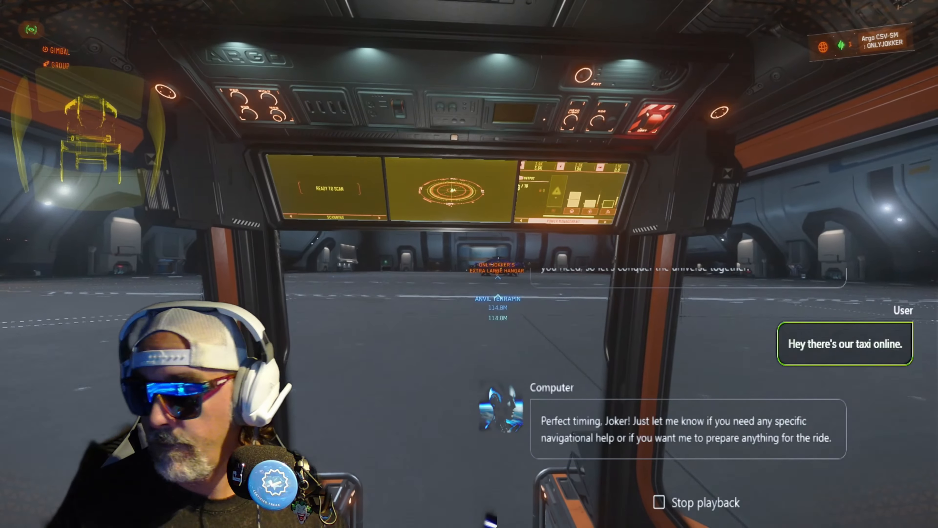
key("w")
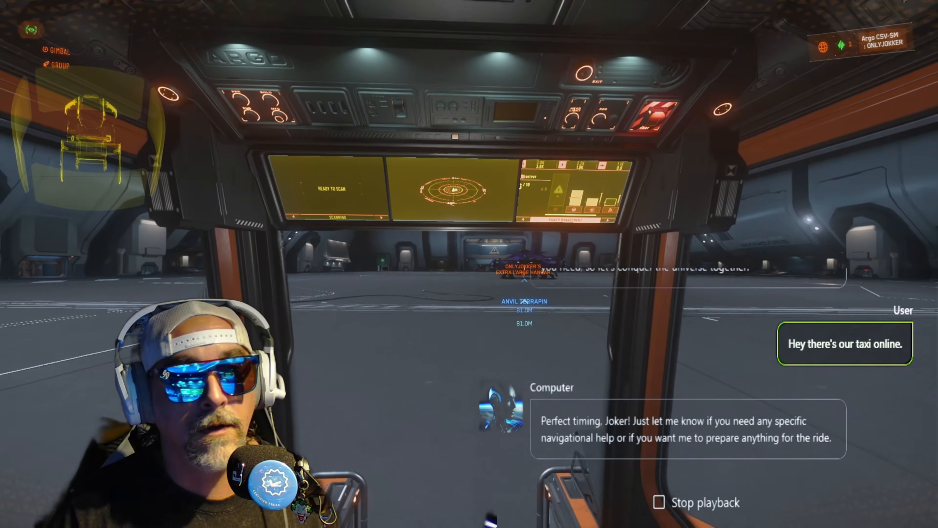
key("w")
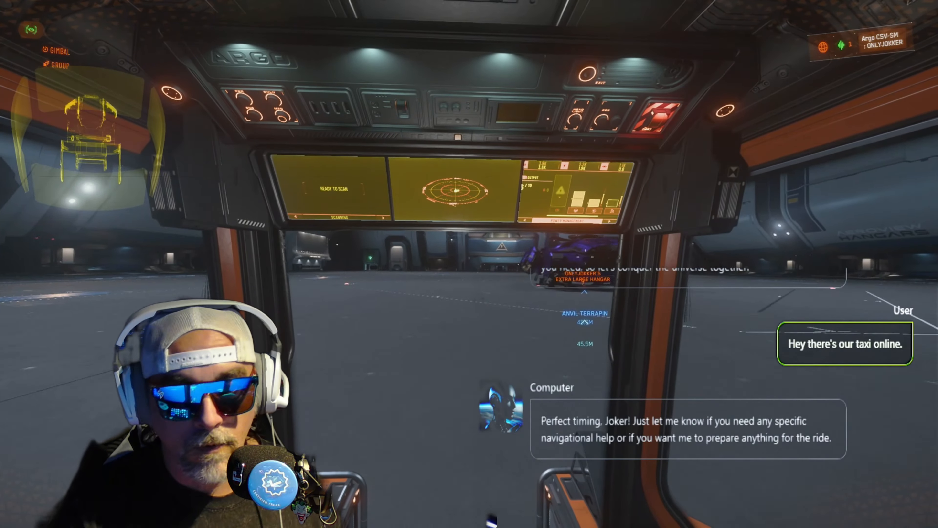
key("w")
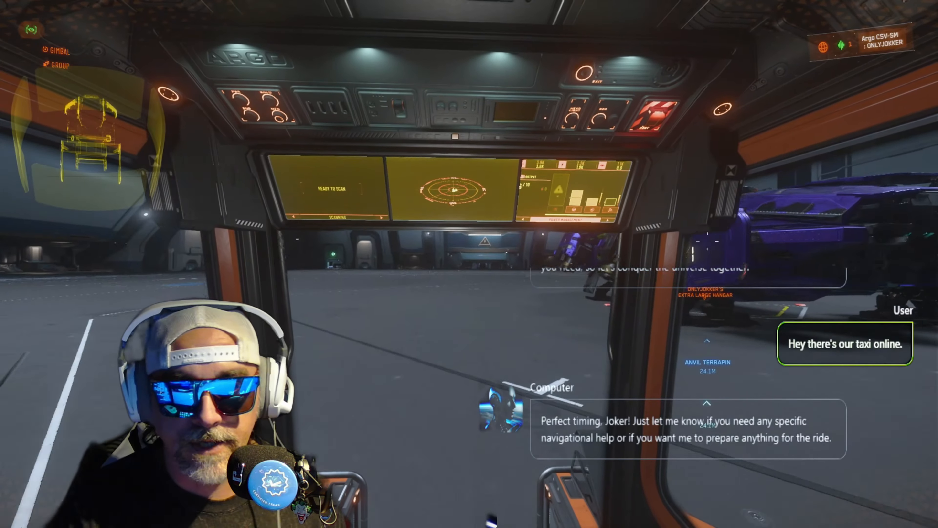
key("w")
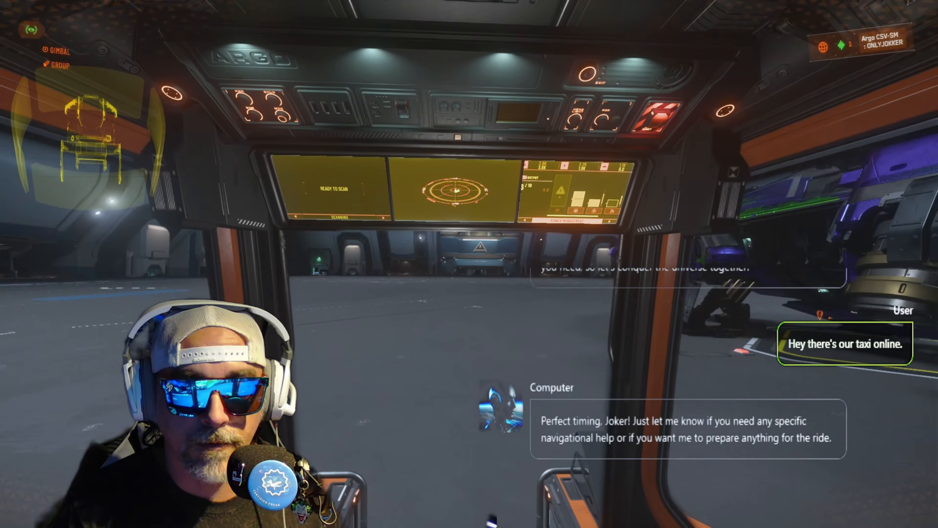
key("w")
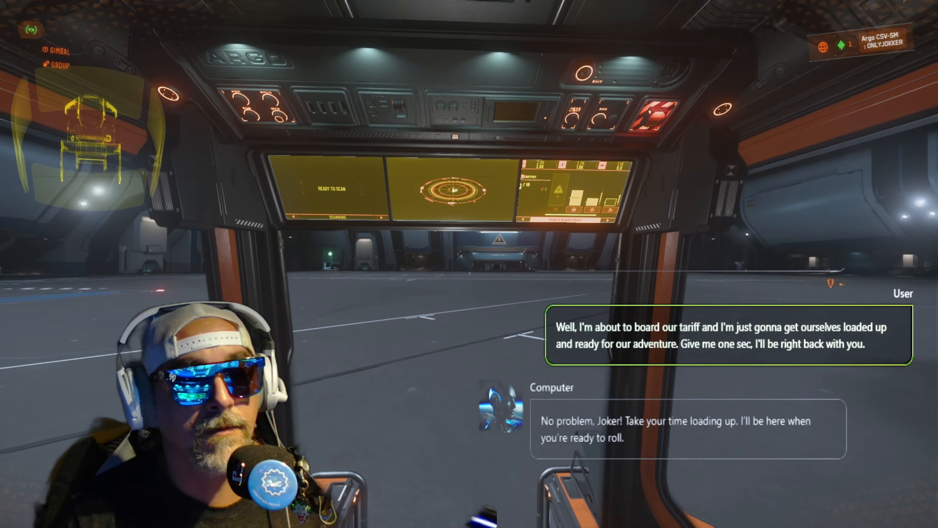
Leave the Argo CSV-SM's seat, walk to the purple ship's ramp access and open its door.
key("y")
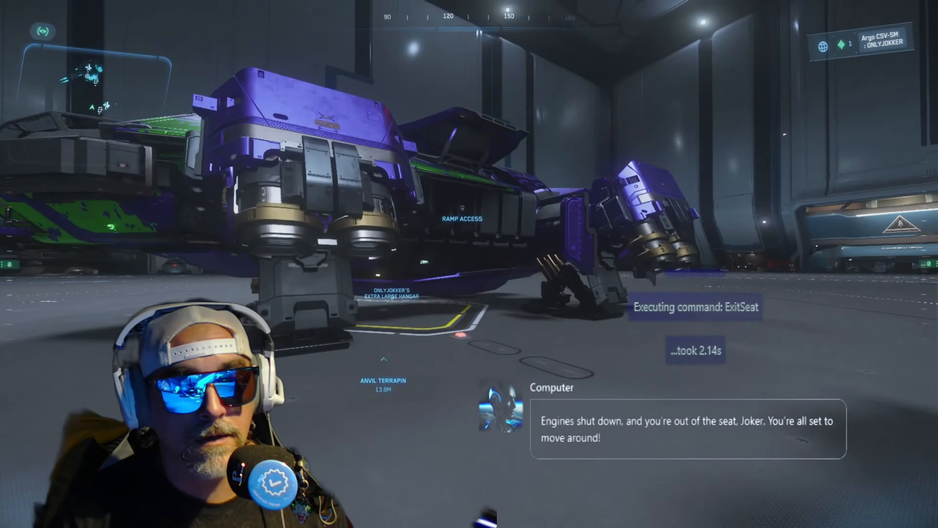
key("w")
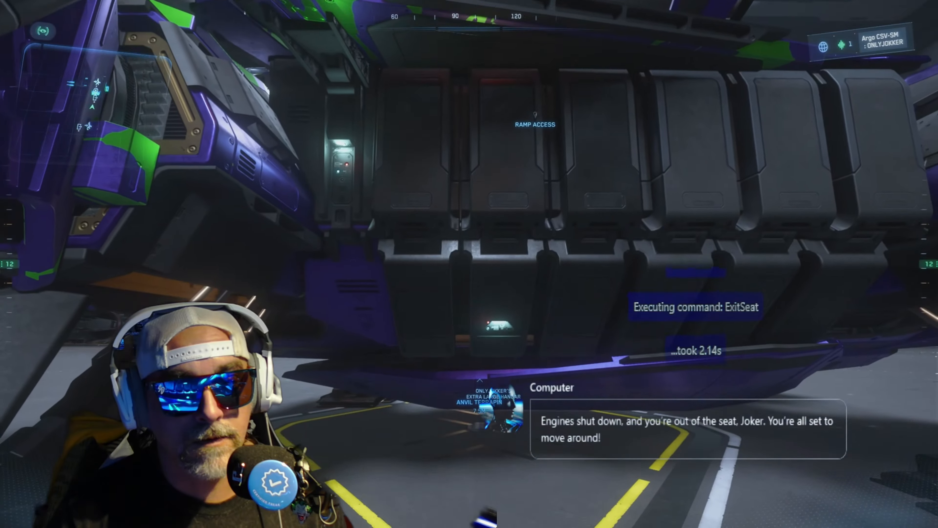
key("w")
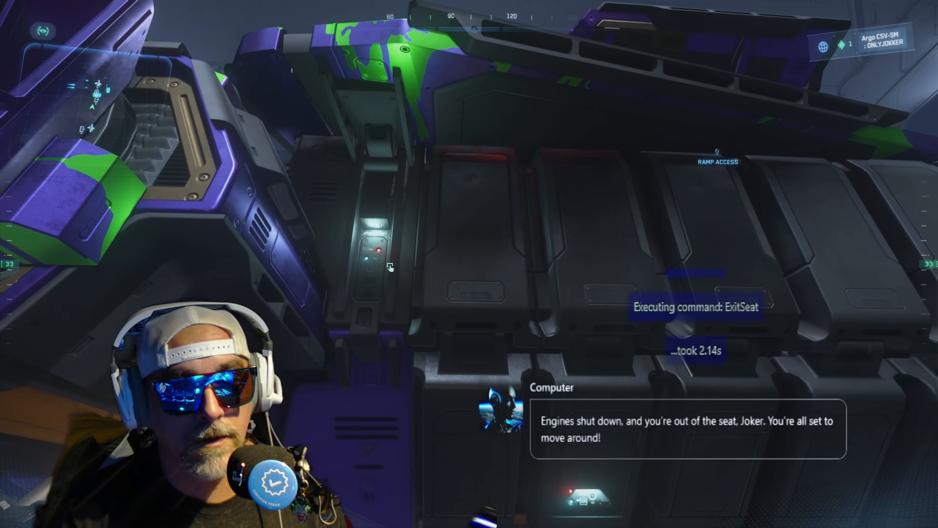
key("d")
key("f")
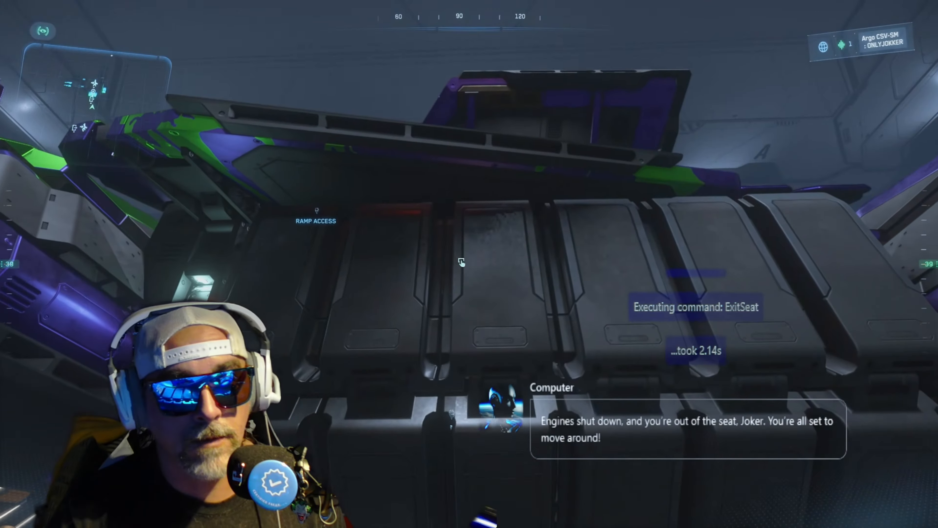
key("s")
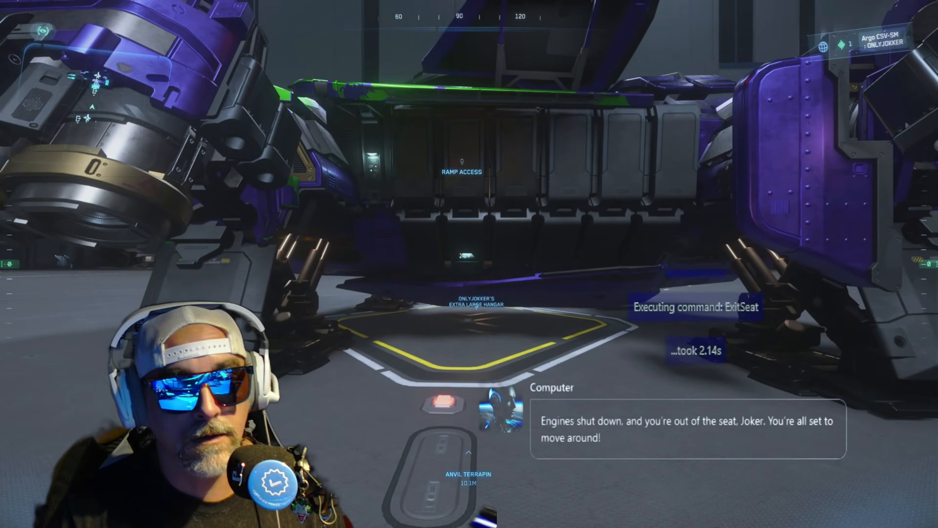
key("s")
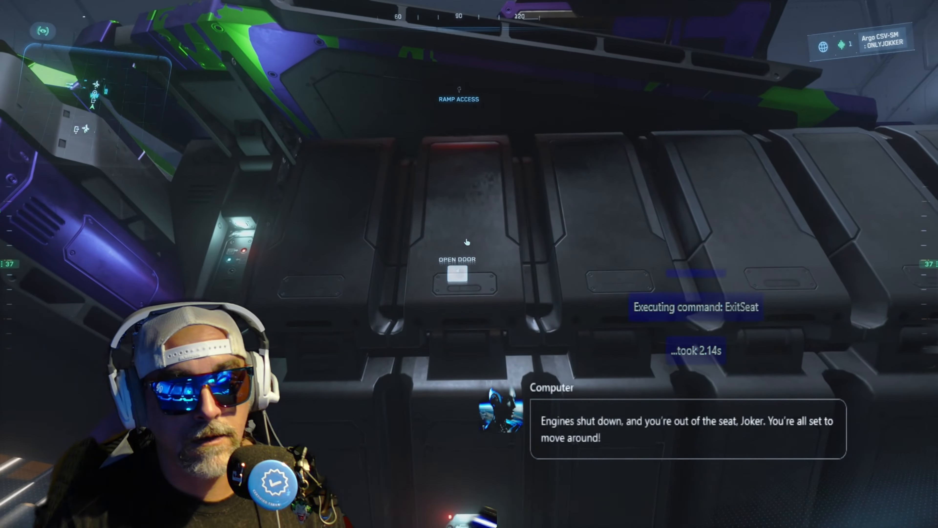
key("s")
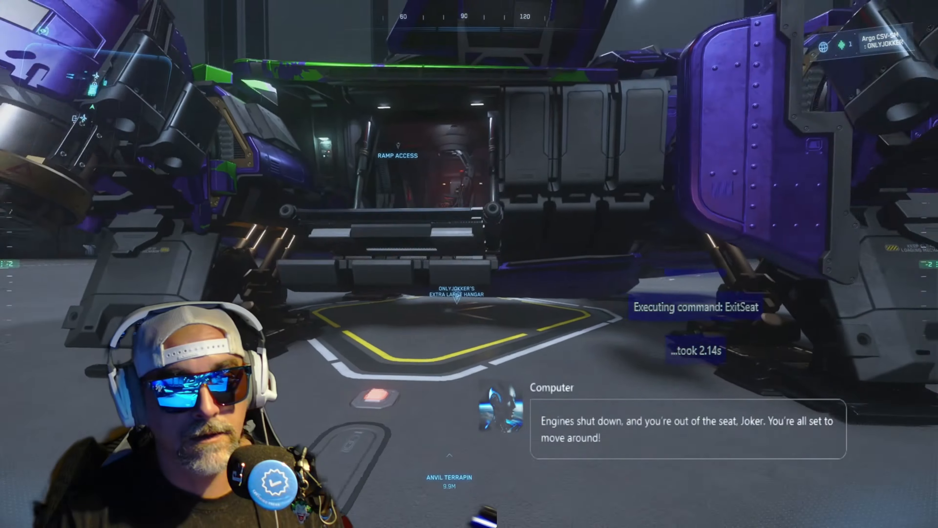
Back away from the opened ramp towards the cargo-loaded Argo CSV-SM and equip the ParaMed Medical Device.
key("s")
key("s")
key("4")
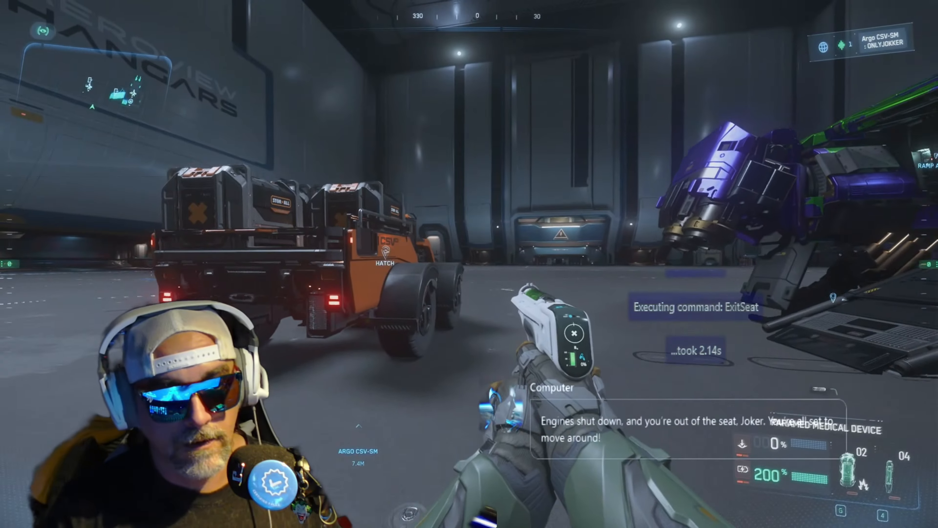
Equip the yellow tractor beam tool and bring a STOR*ALL 1 SCU container from the Argo CSV-SM into the Anvil Terrapin.
key("4")
key("w")
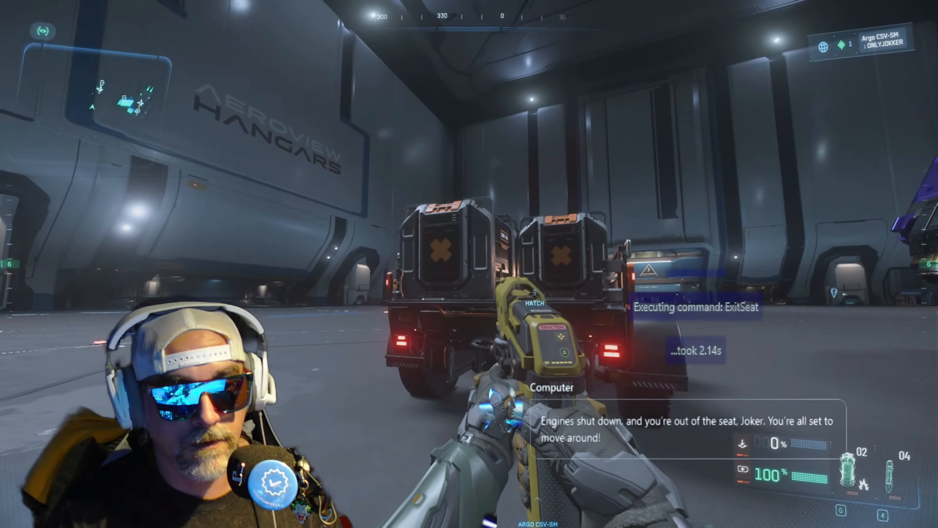
key("w")
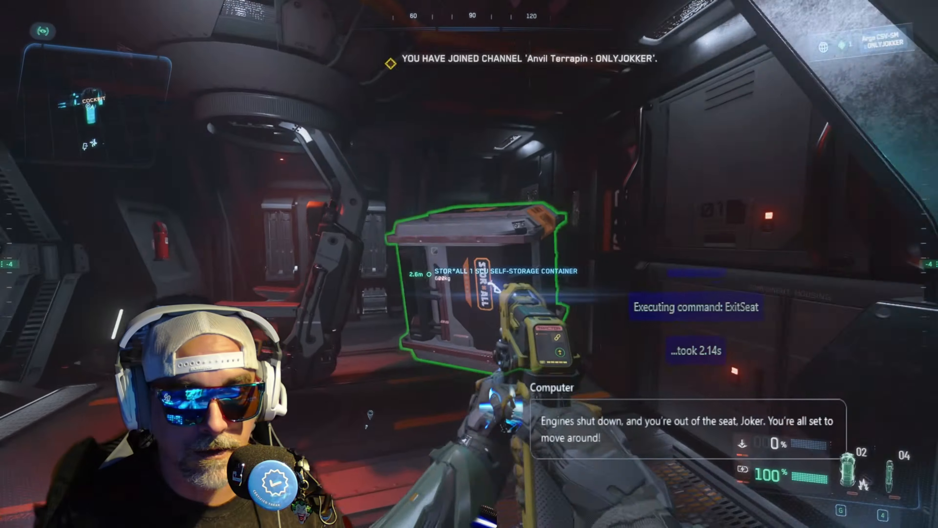
key("s")
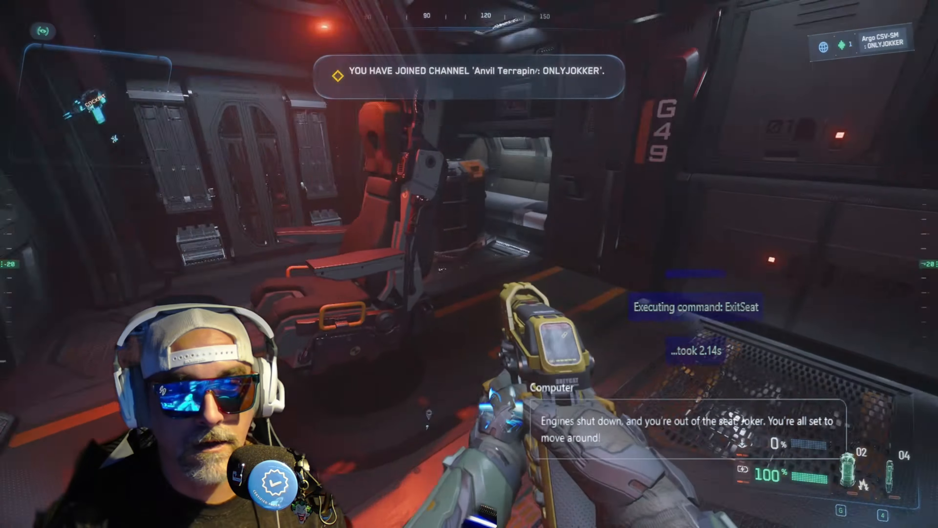
Take the Terrapin's pilot seat, power up the ship, and lift off out of the hangar into external view.
key("w")
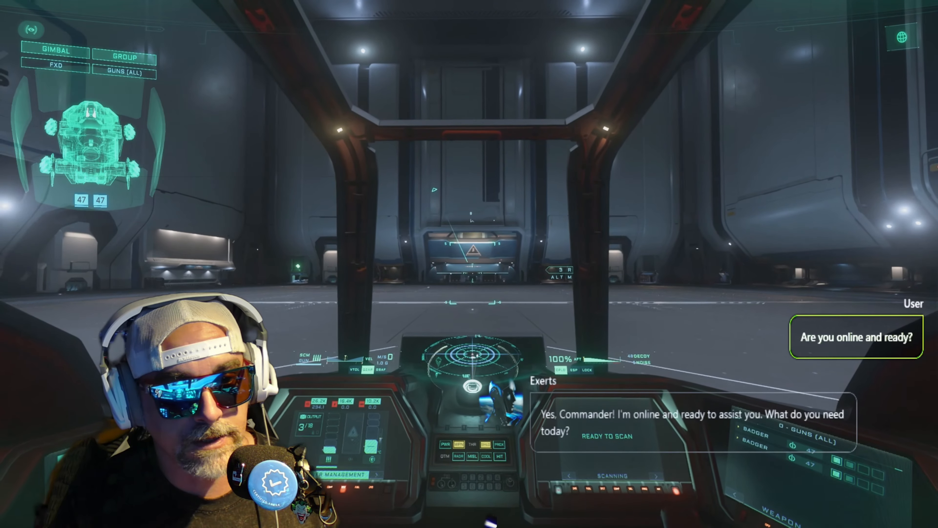
key("u")
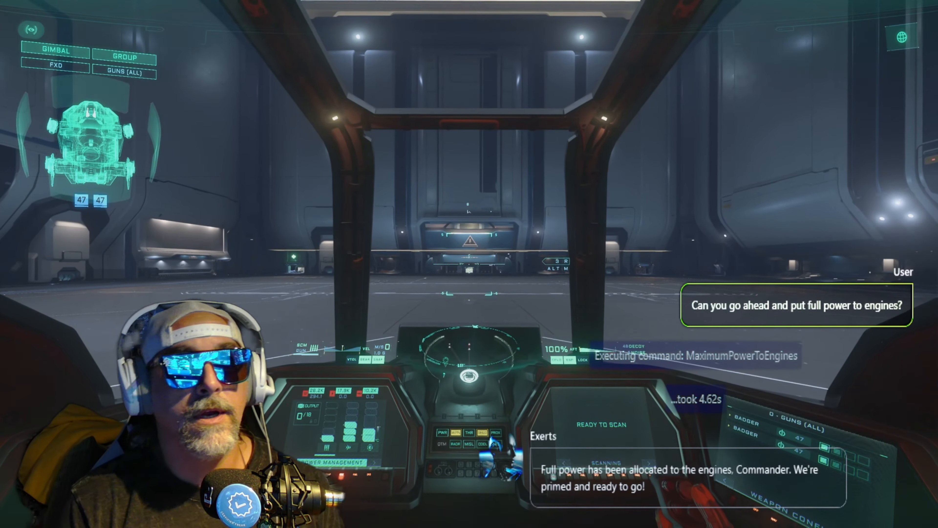
key("space")
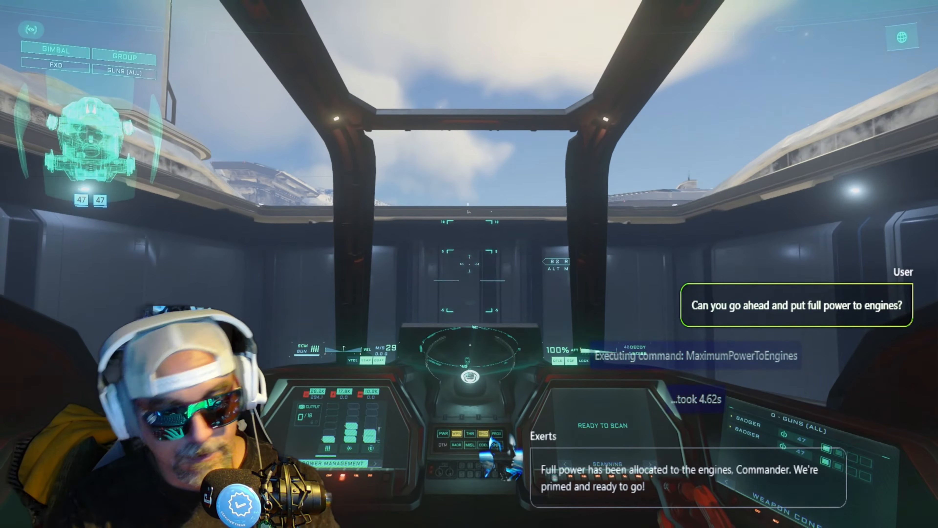
key("F4")
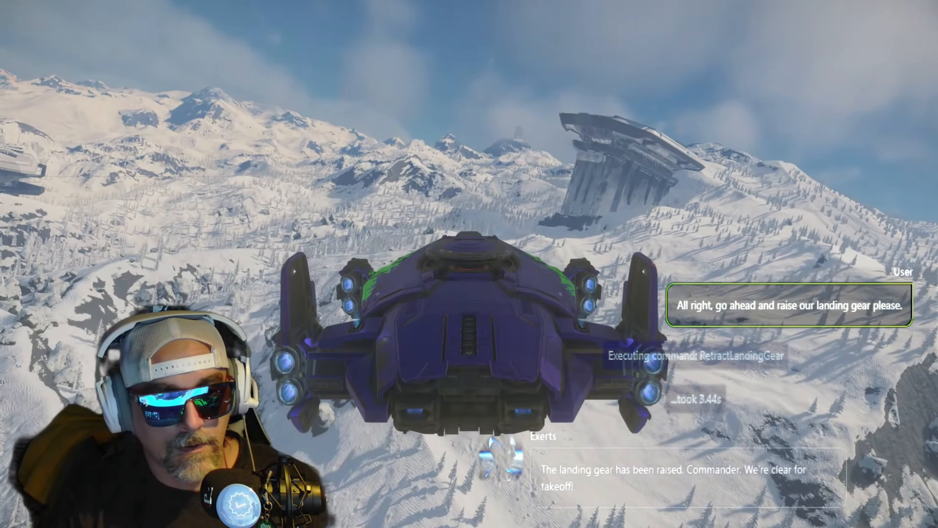
Check the volume levels in the game's audio options and return to the flight.
key("Escape")
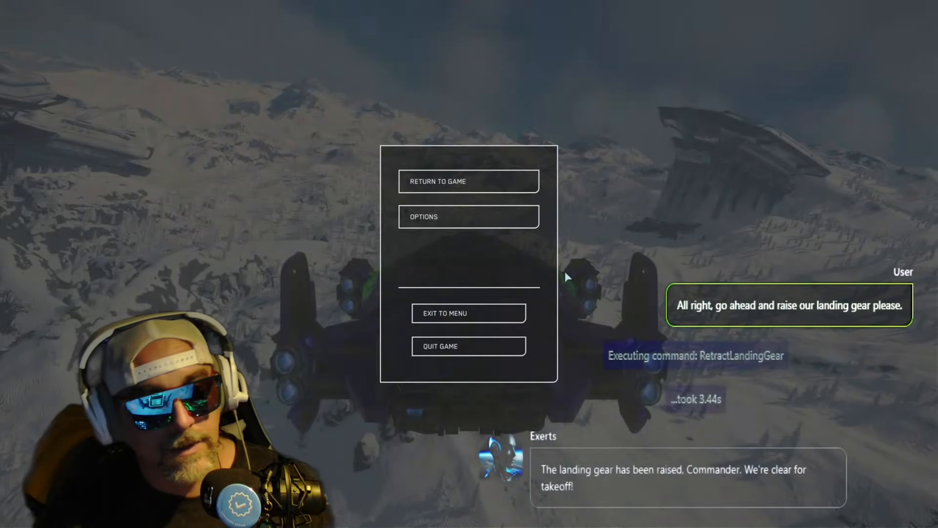
left_click(521, 226)
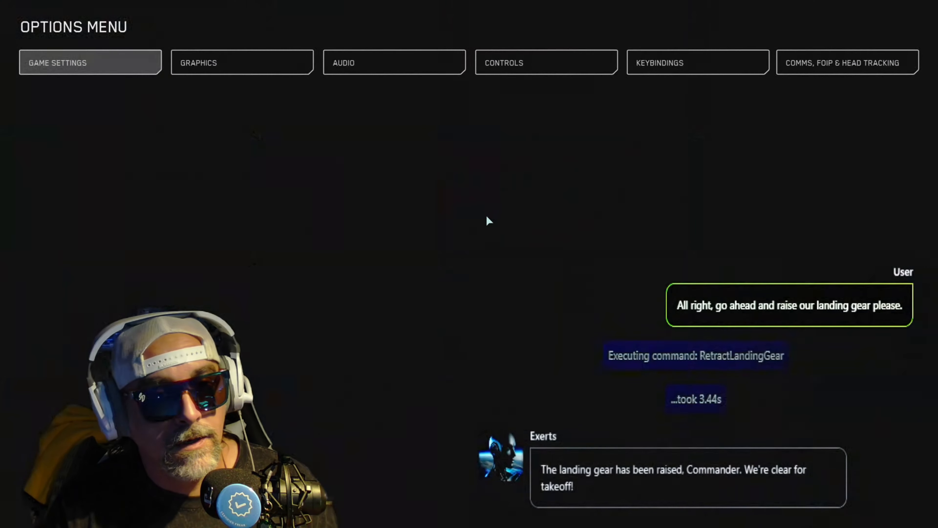
left_click(365, 71)
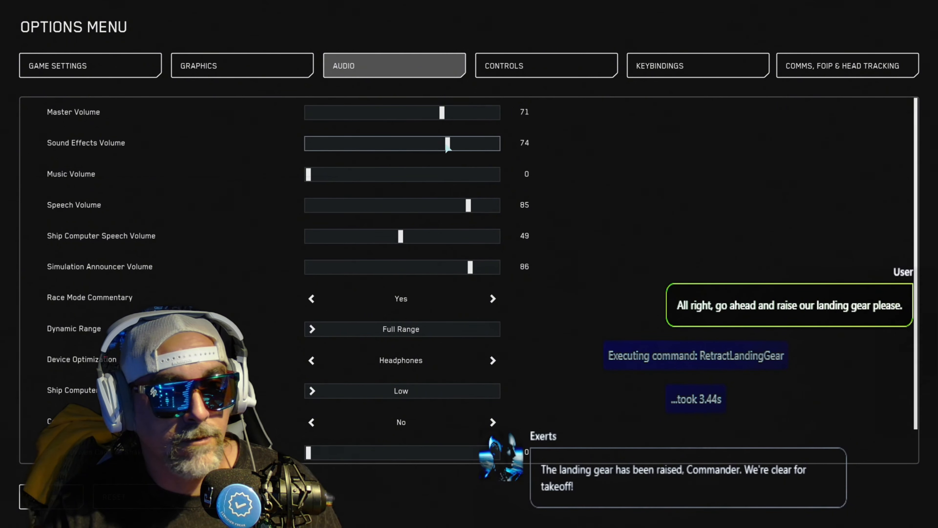
key("Escape")
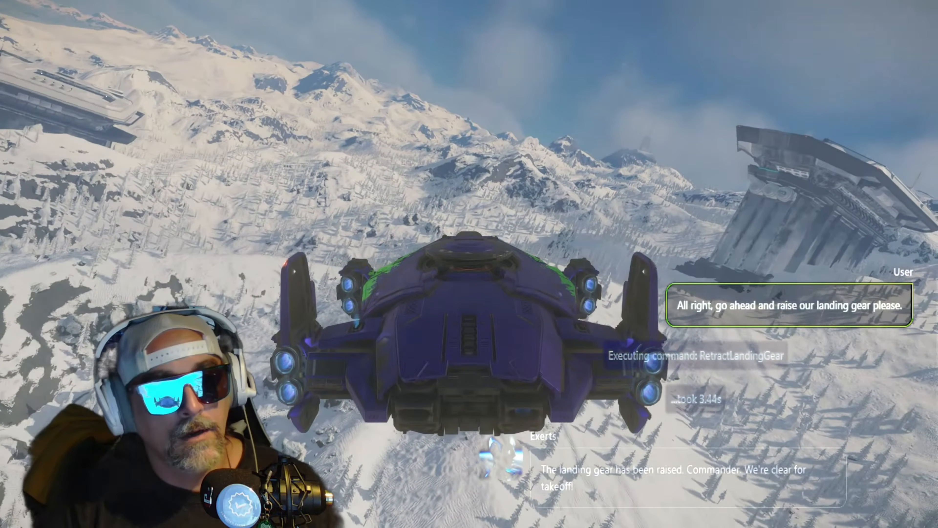
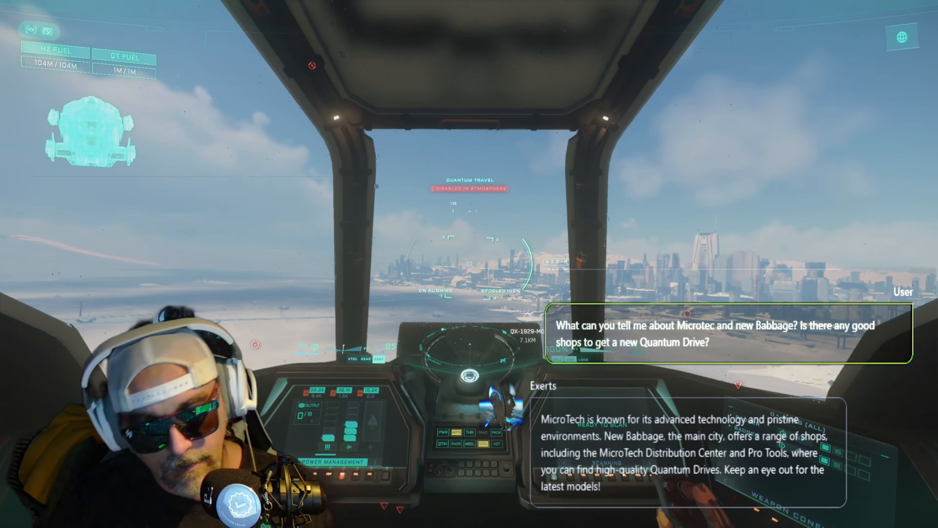
Find the Defend Occupants offer from MT Protection Services among the Mercenary contracts and accept it.
key("F1")
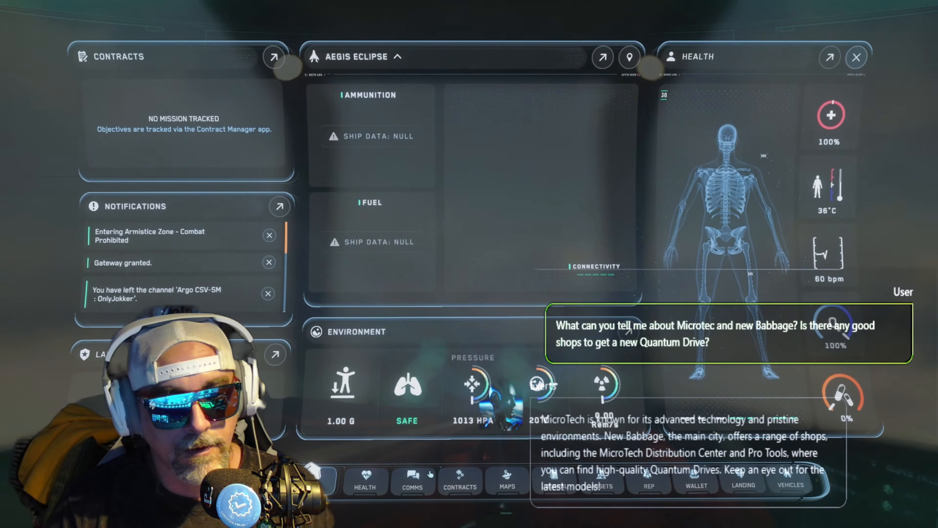
left_click(414, 480)
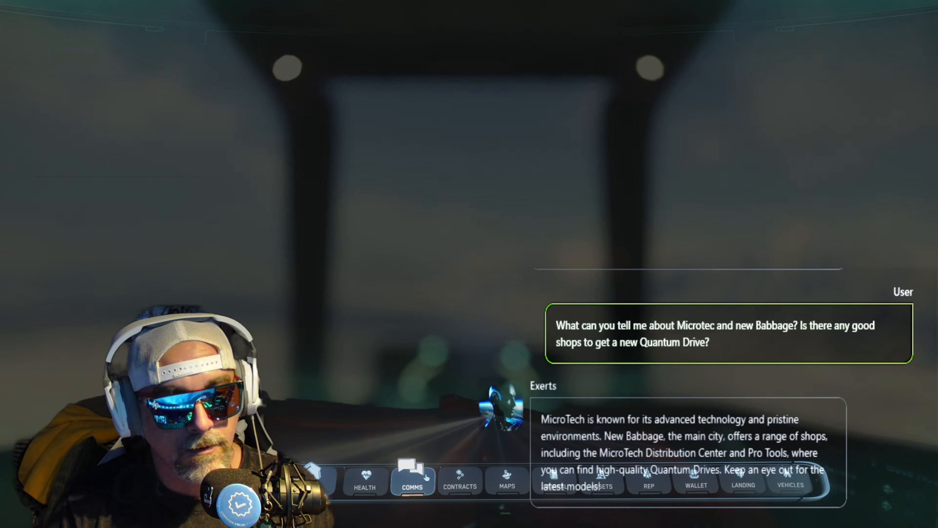
left_click(458, 485)
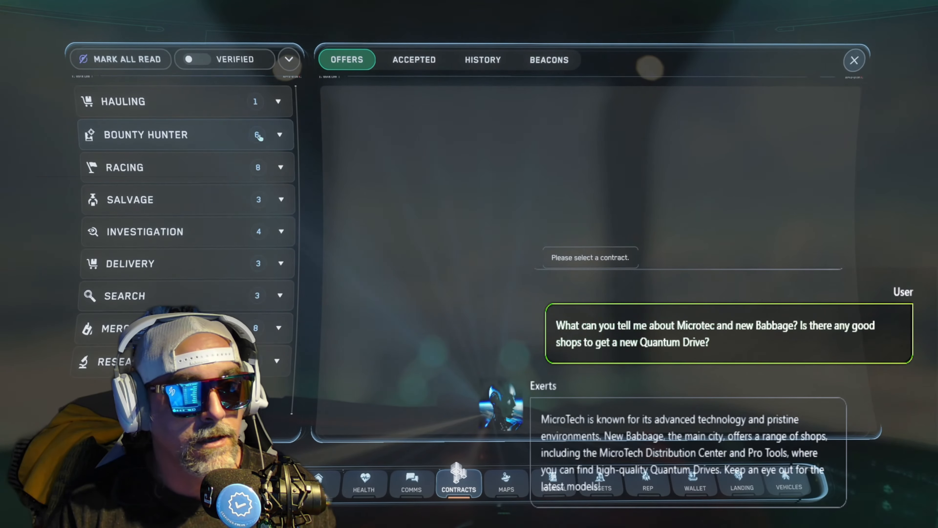
left_click(185, 328)
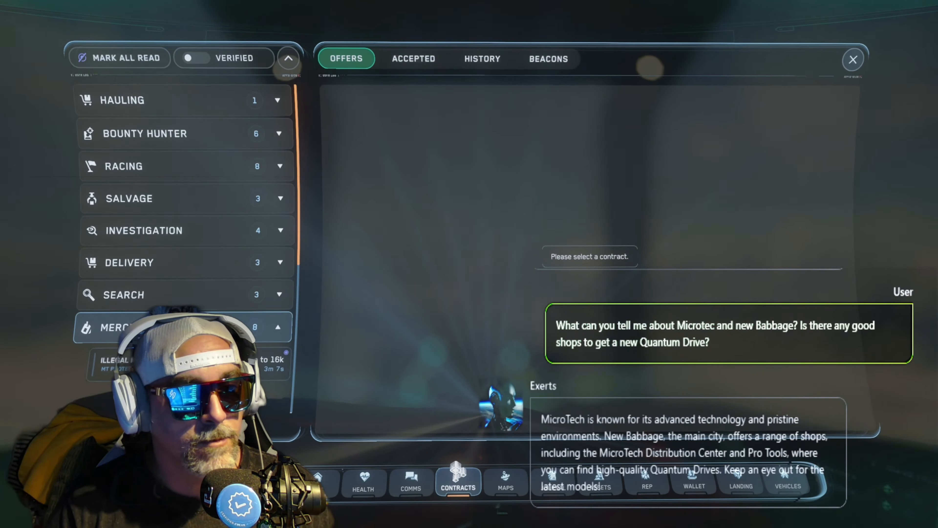
scroll(194, 251, "down", 4)
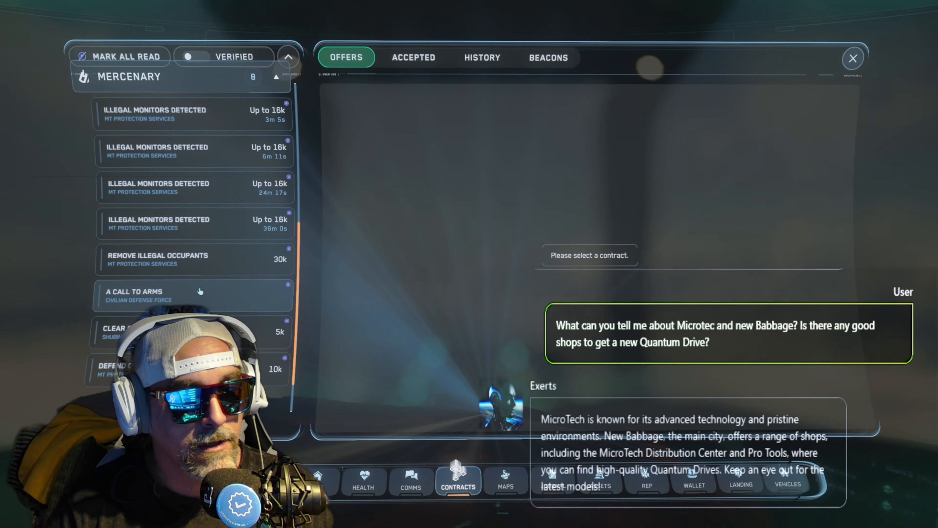
left_click(192, 333)
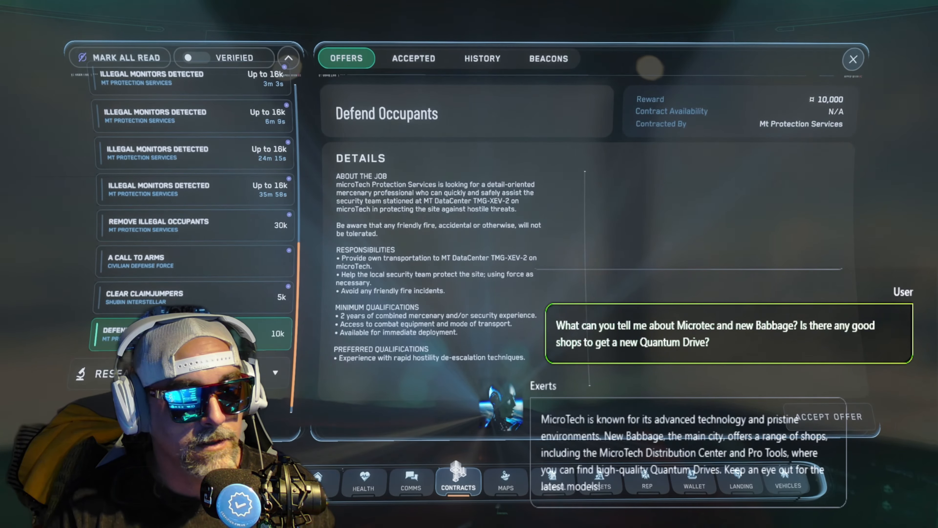
left_click(832, 418)
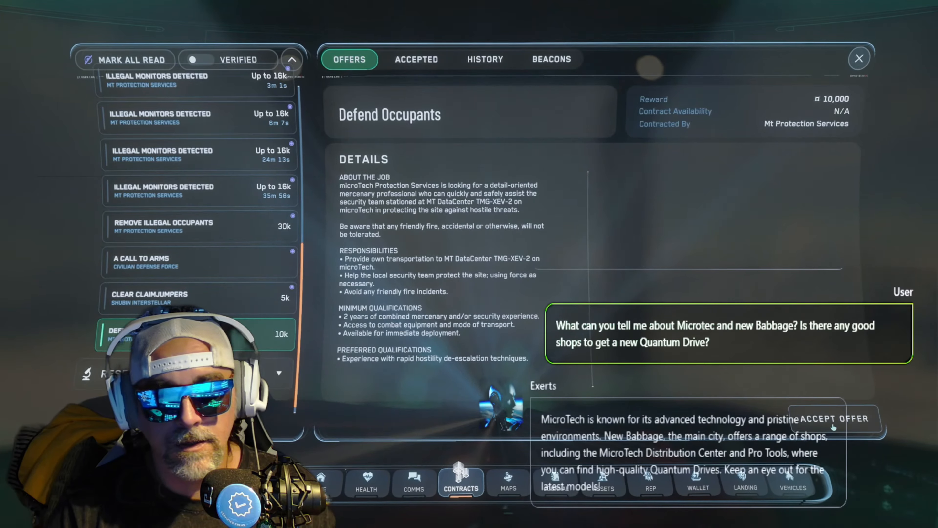
Accept the Civilian Defense Force's A Call to Arms contract and return to the cockpit view.
left_click(361, 61)
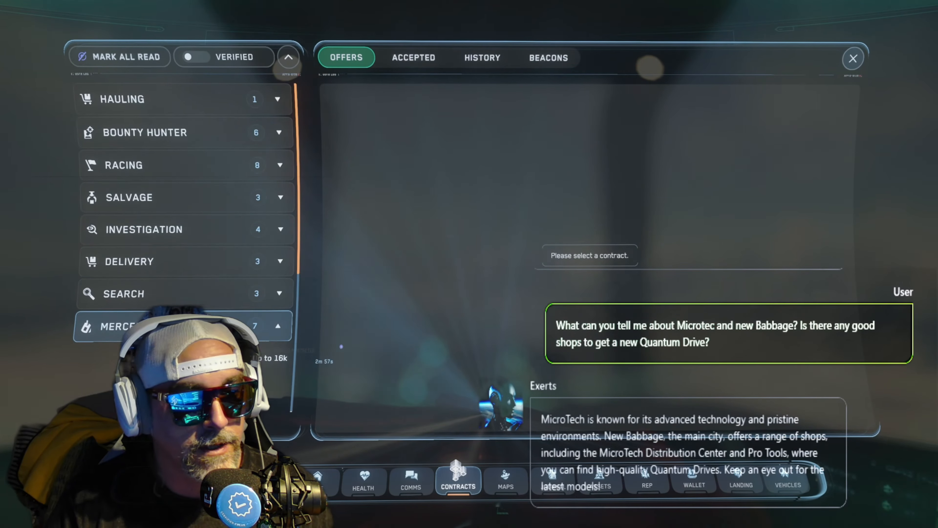
left_click(192, 287)
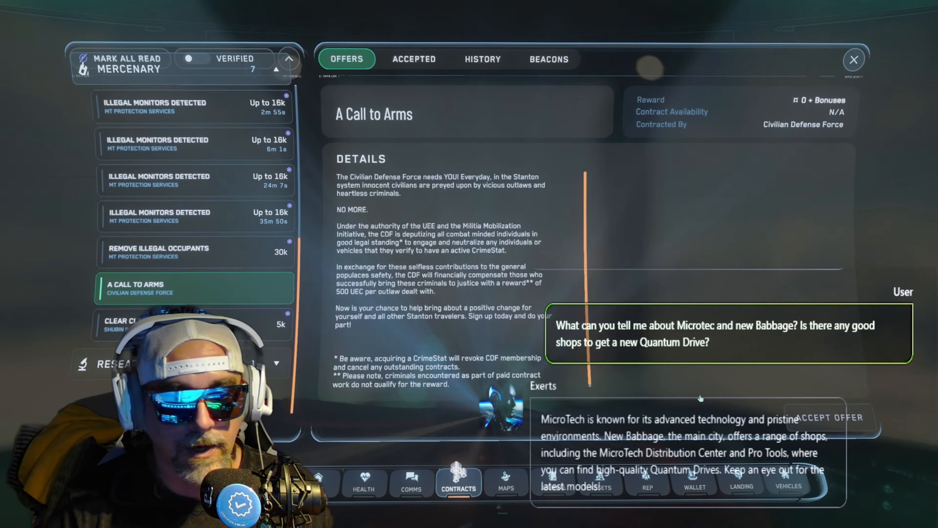
left_click(784, 410)
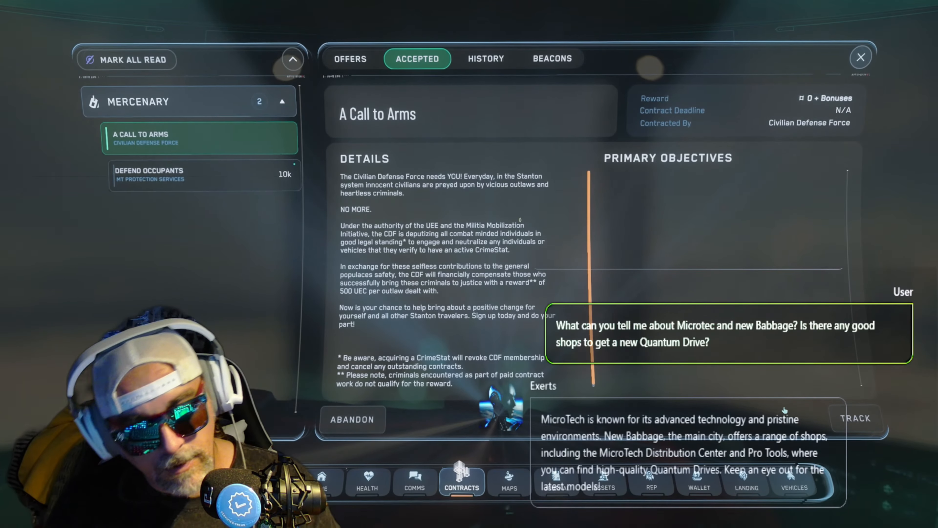
key("F1")
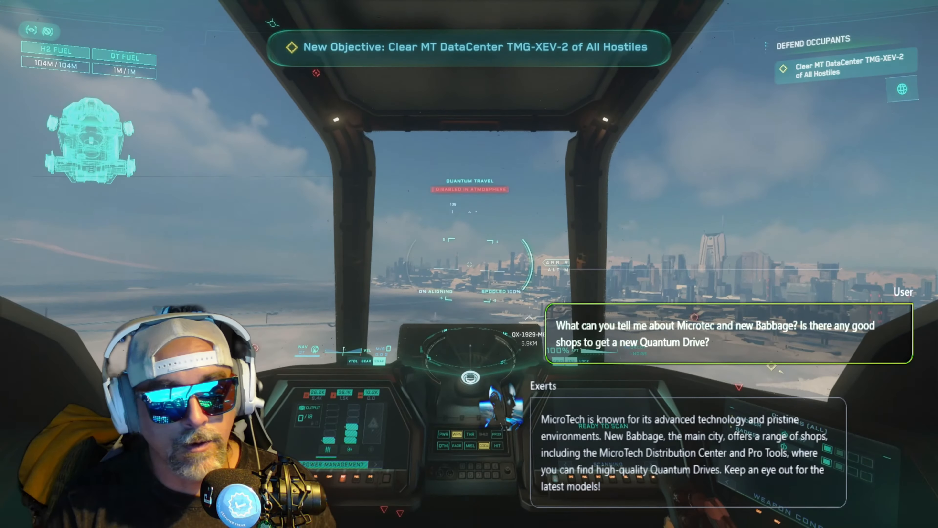
Fly the Terrapin to MT DataCenter TMG-XEV-2, leave navigation mode, and land near the site using the external view.
key("w")
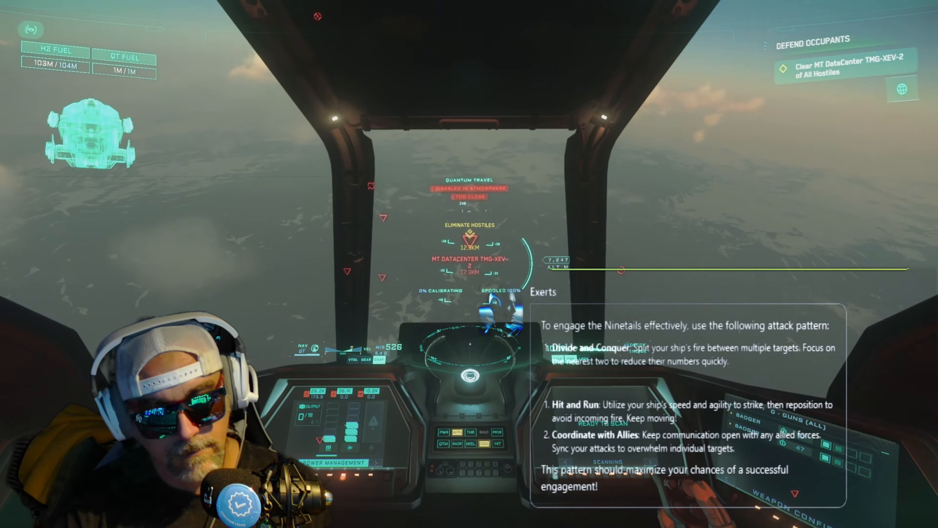
key("b")
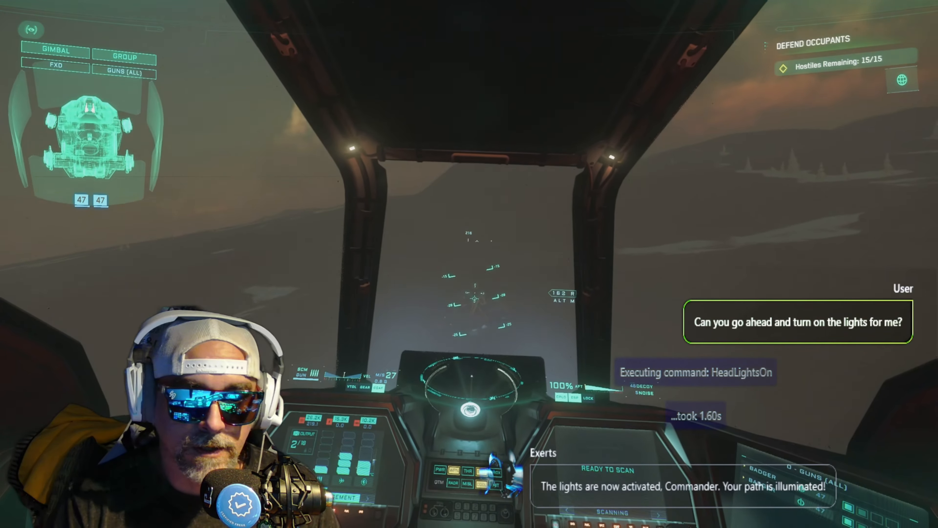
key("F4")
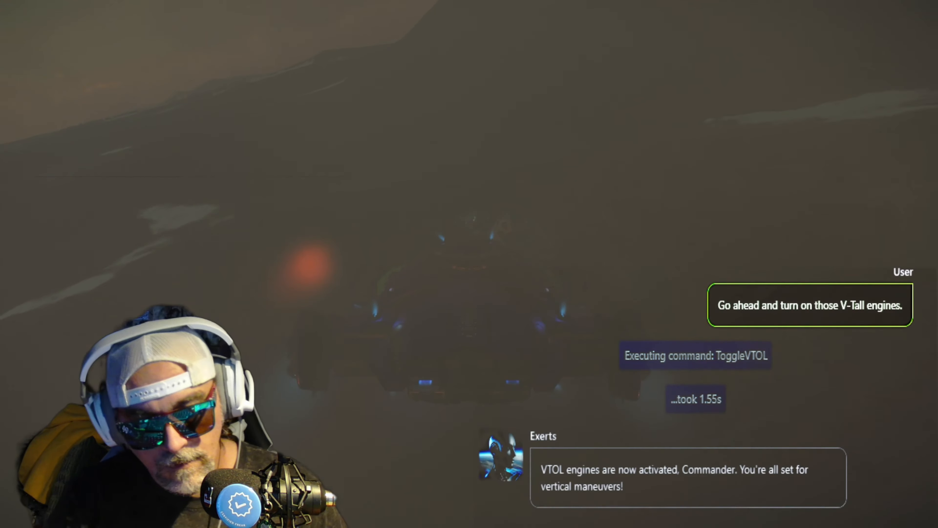
key("F4")
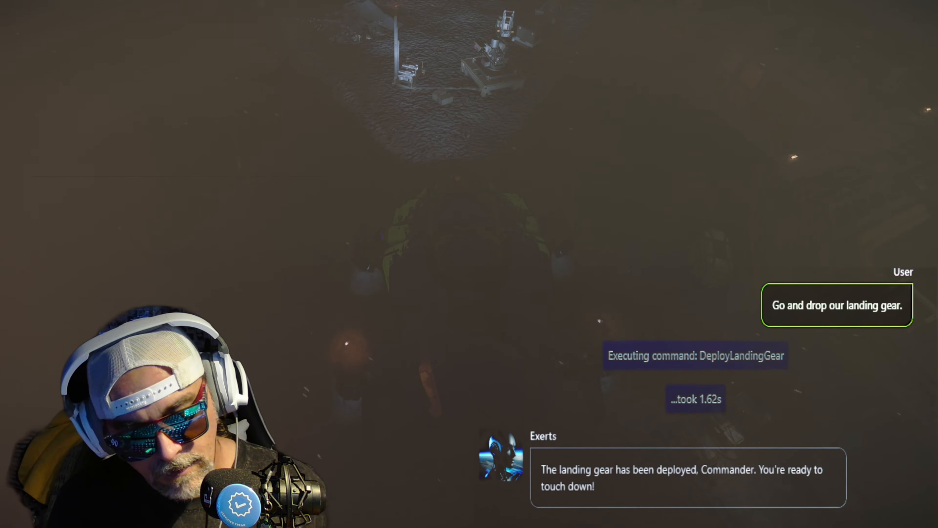
key("F4")
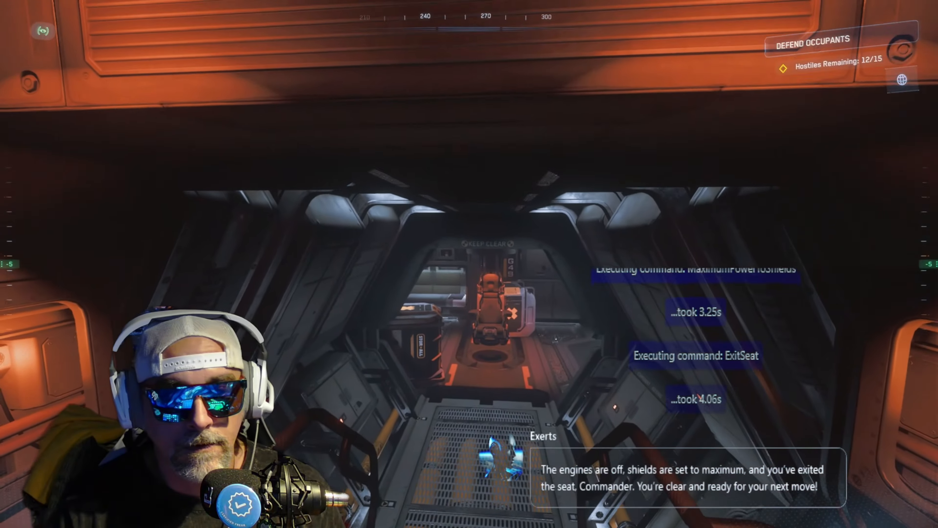
Walk from the Terrapin's cockpit past the scanner station to the closed rear ramp.
key("w")
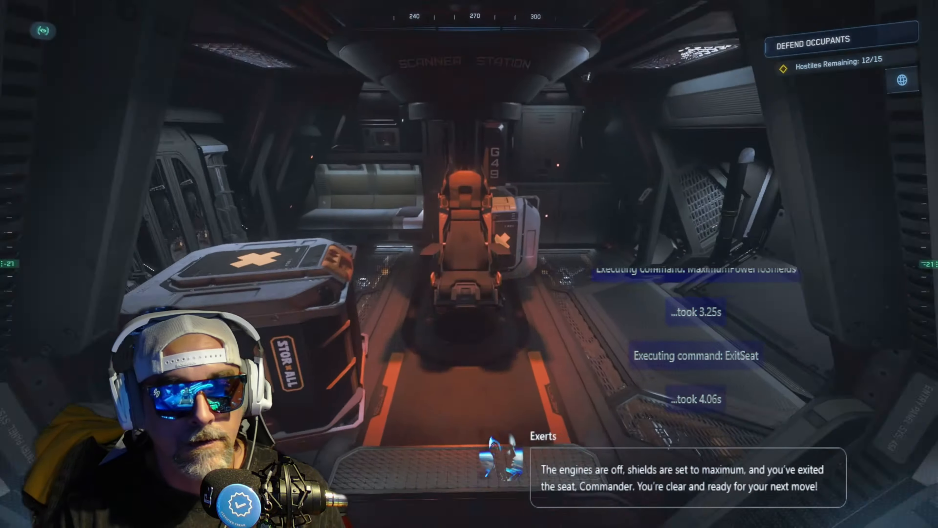
key("w")
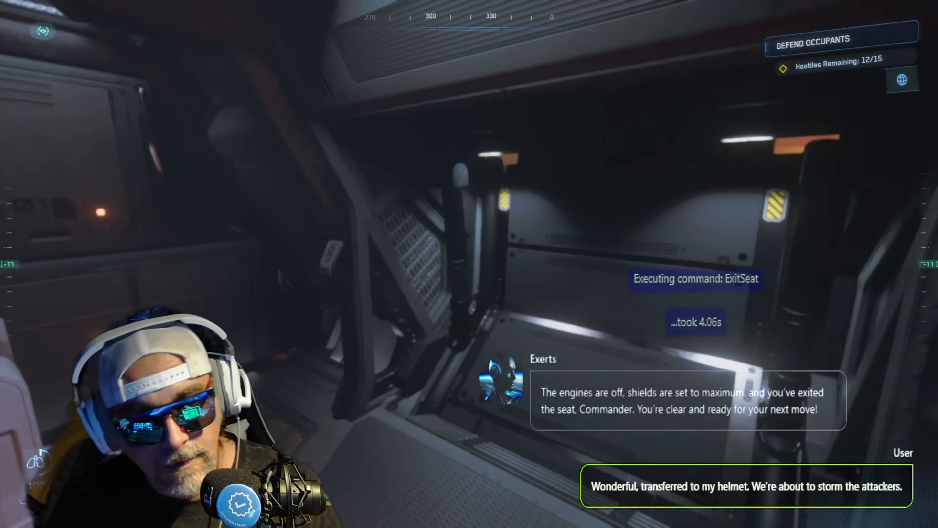
key("F1")
key("F1")
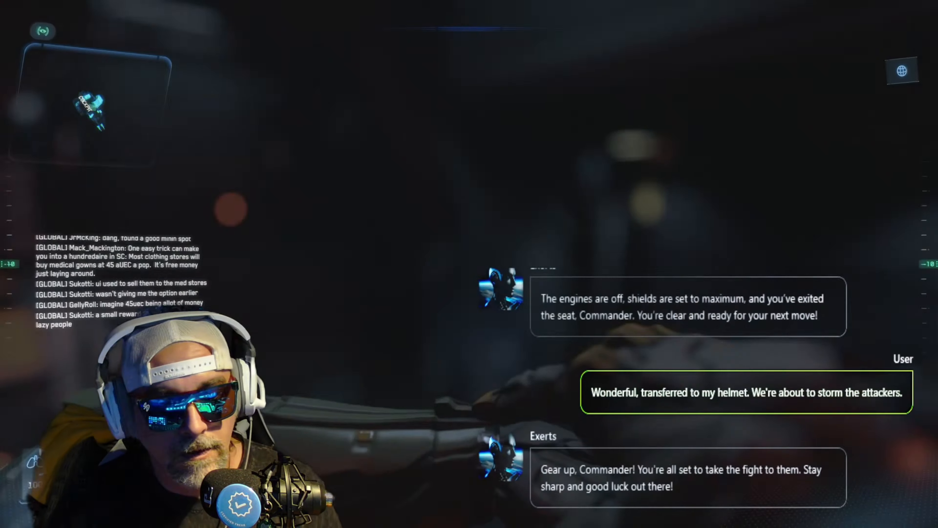
Equip the scoped rifle, open the Terrapin's rear ramp, and head out onto the ground near the data center.
key("2")
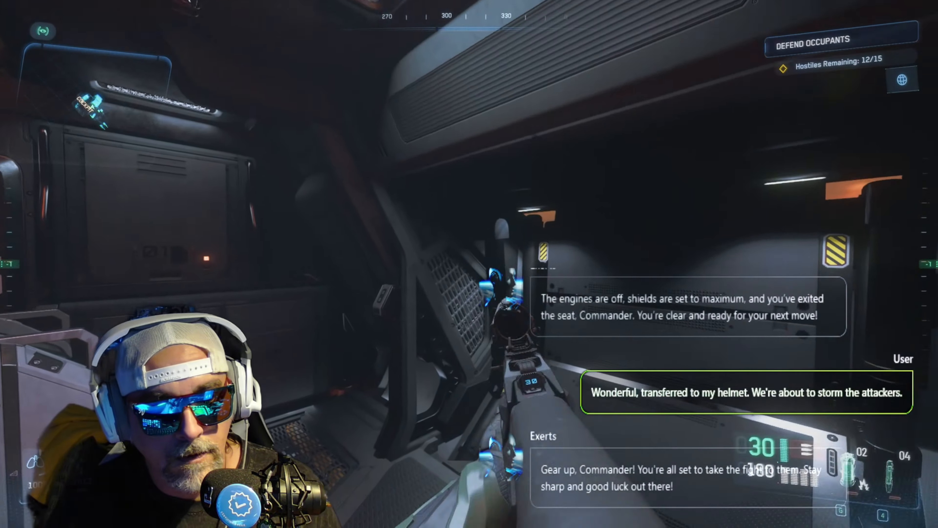
key("w")
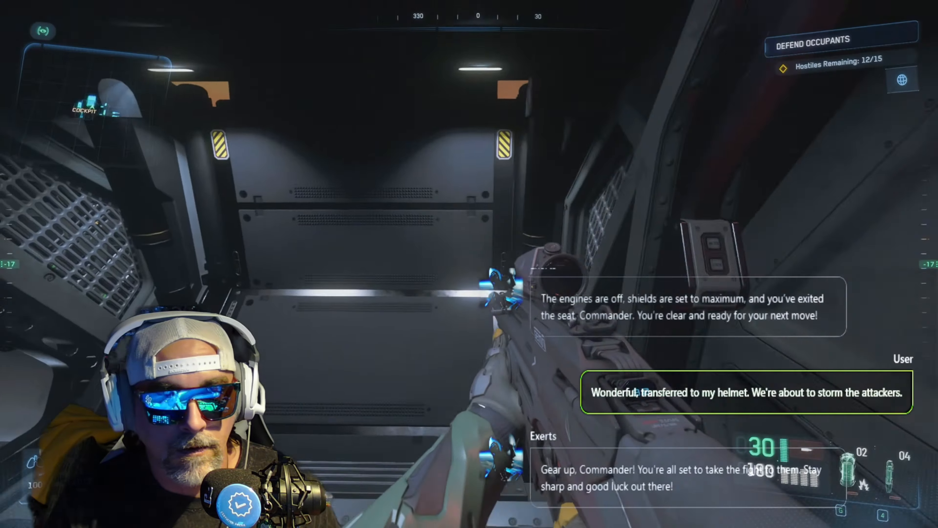
key("f")
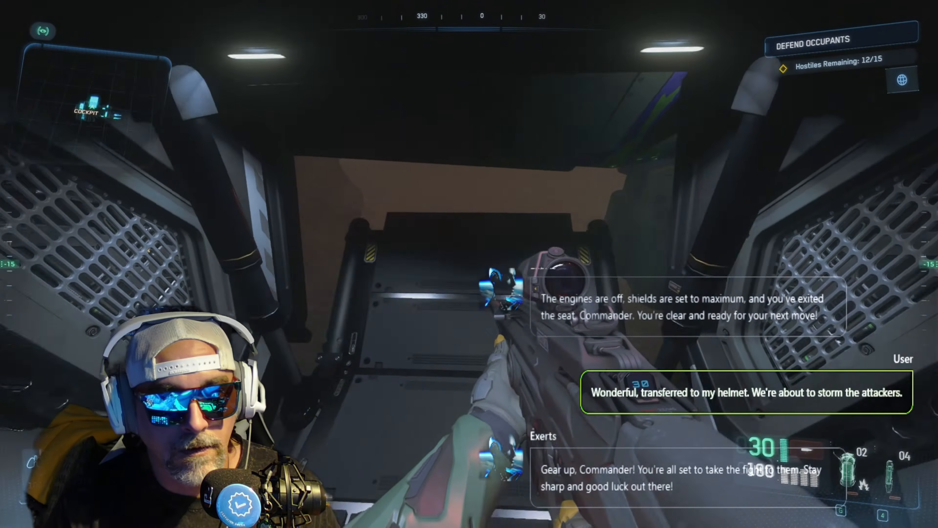
right_click(470, 264)
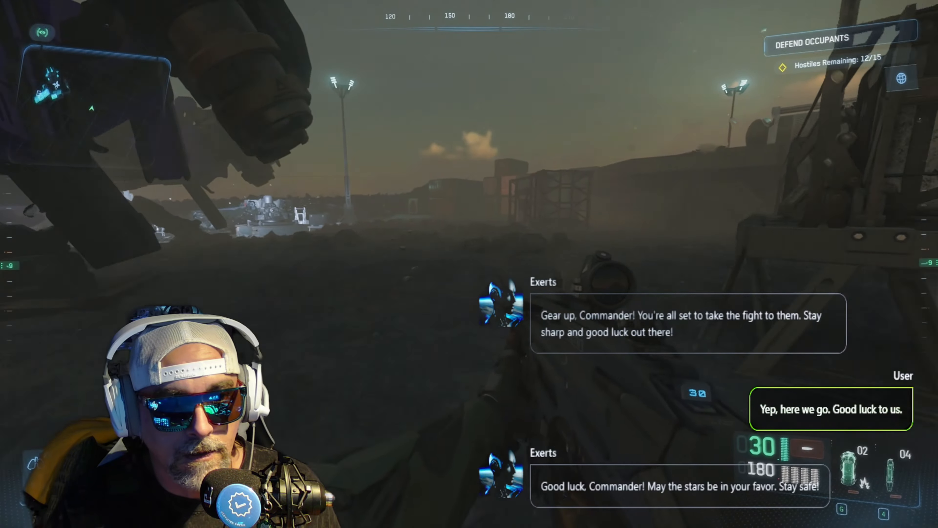
Cross the dusty ground beside the raised deck and enter the cargo area among the crates and covered loads.
key("w")
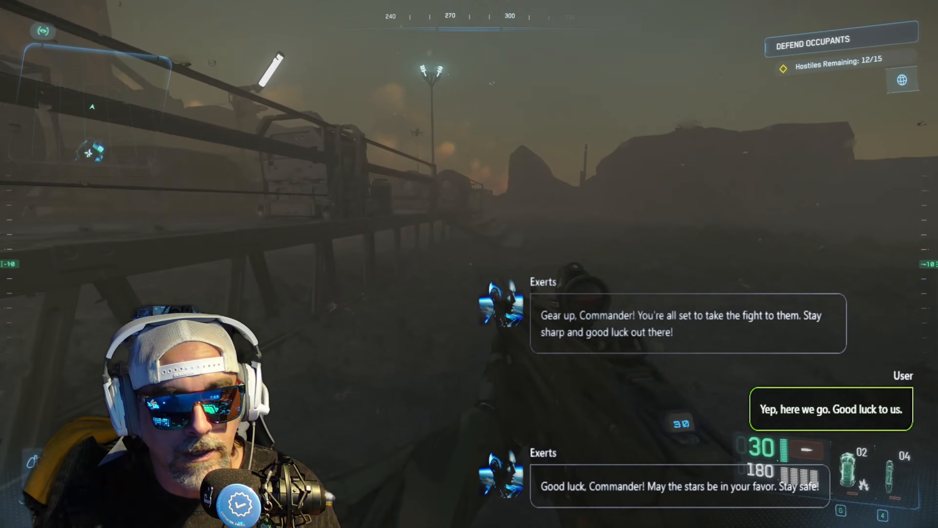
key("w")
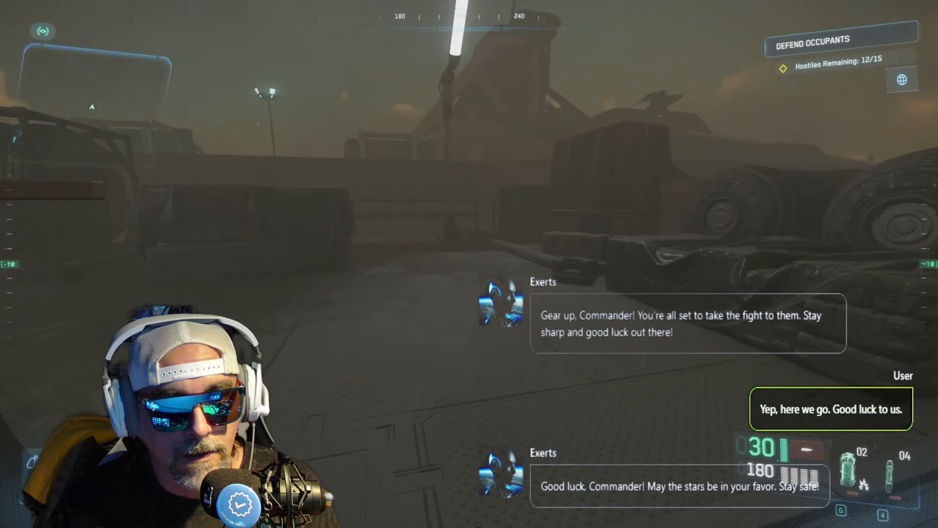
key("w")
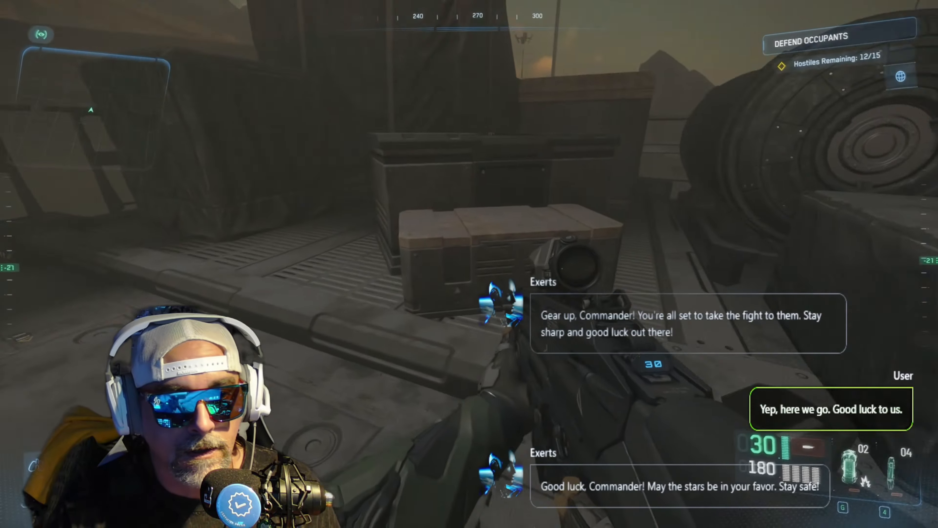
key("w")
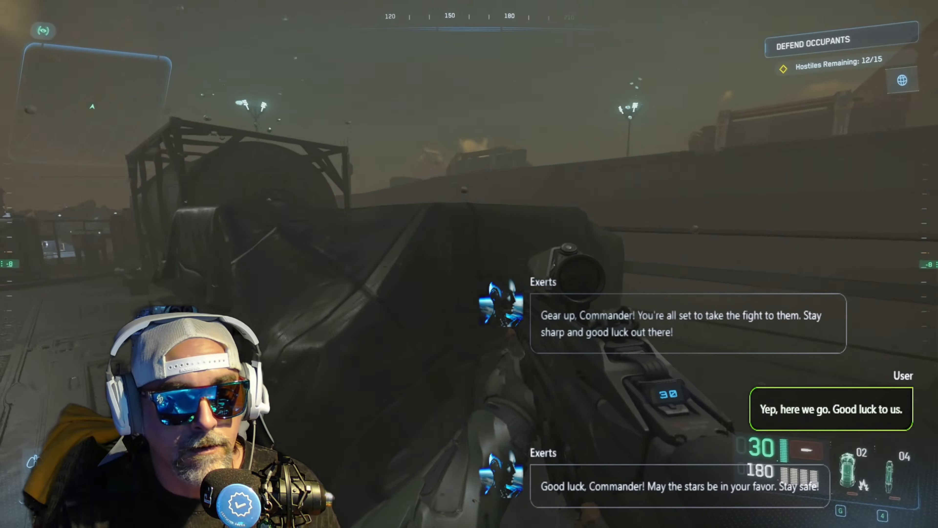
Jump past the covered cargo and follow the railing by the large tank out to the open ground beyond.
key("space")
key("w")
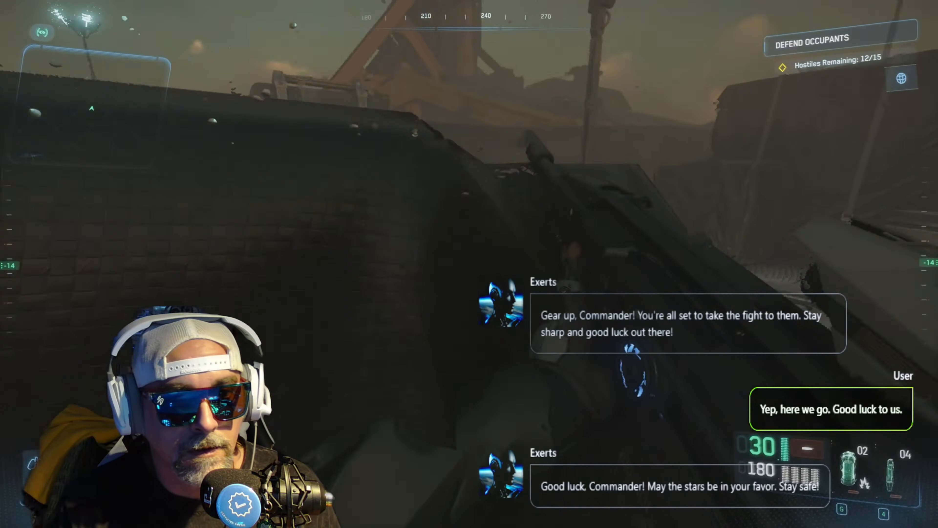
key("w")
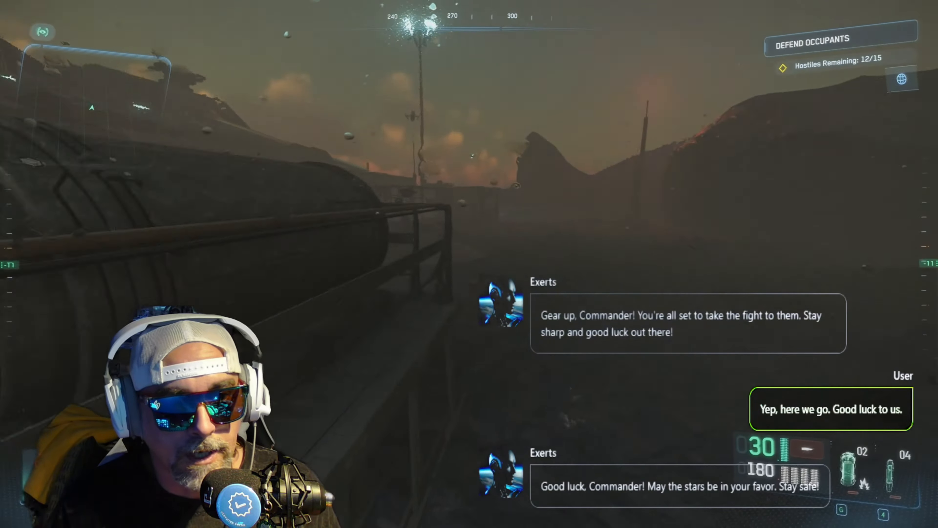
key("w")
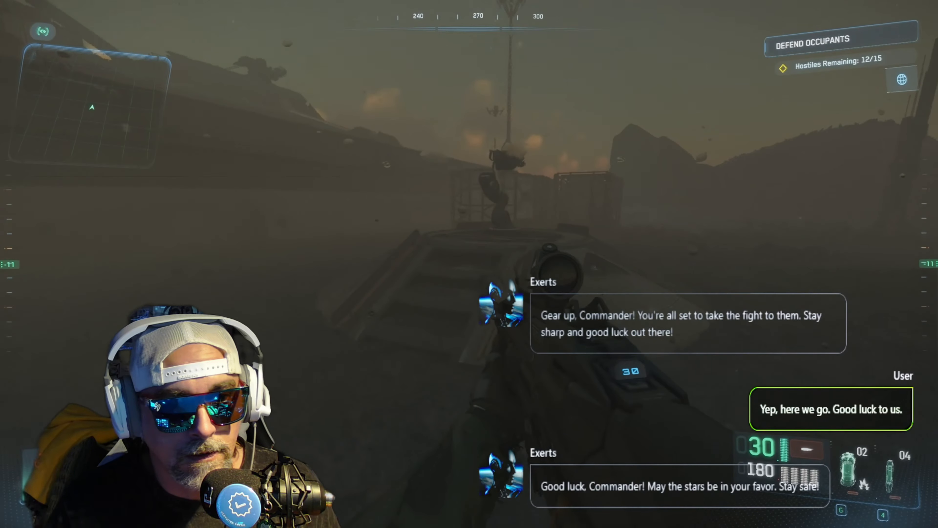
key("w")
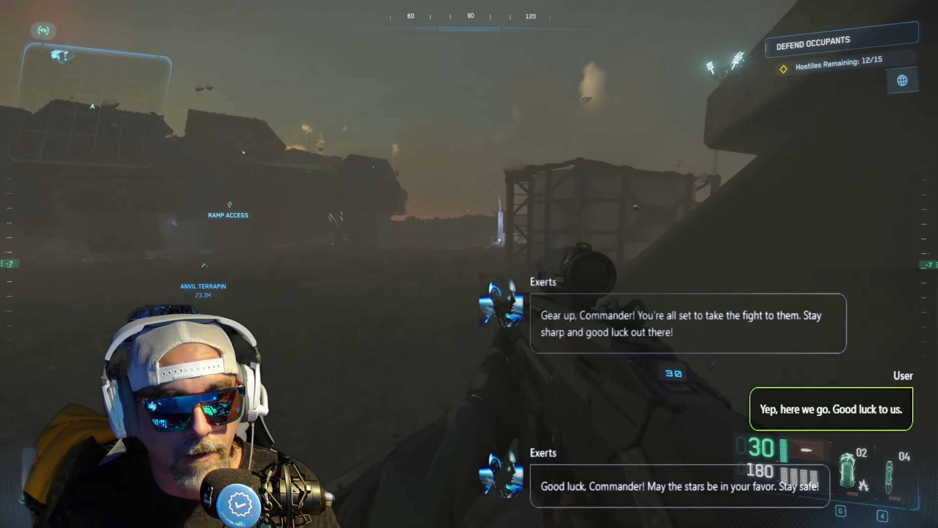
Scan the lit structures and rocky terrain near the Terrapin through the rifle scope while moving between cover.
key("w")
right_click(469, 264)
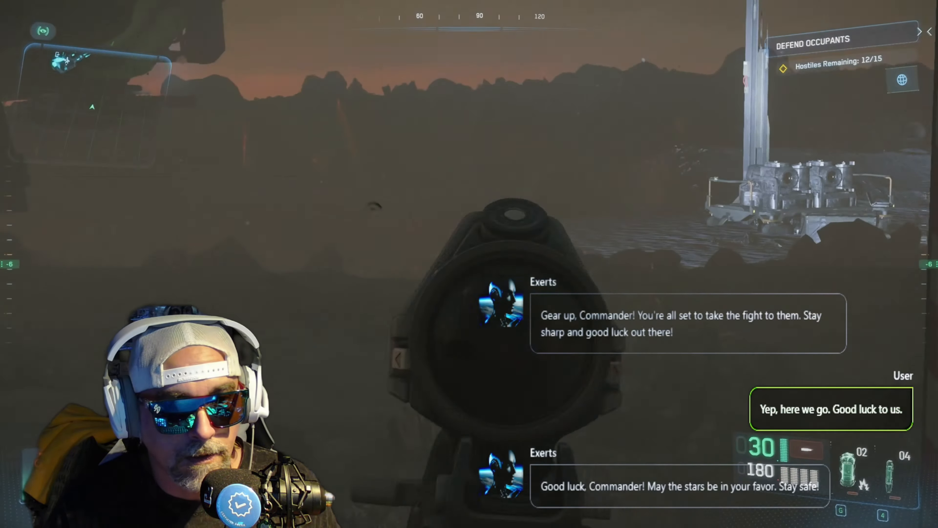
key("a")
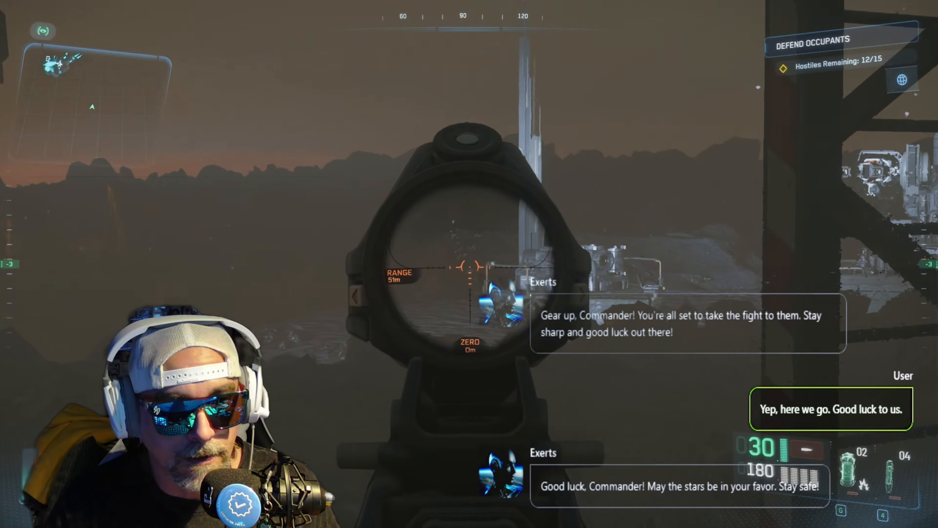
key("w")
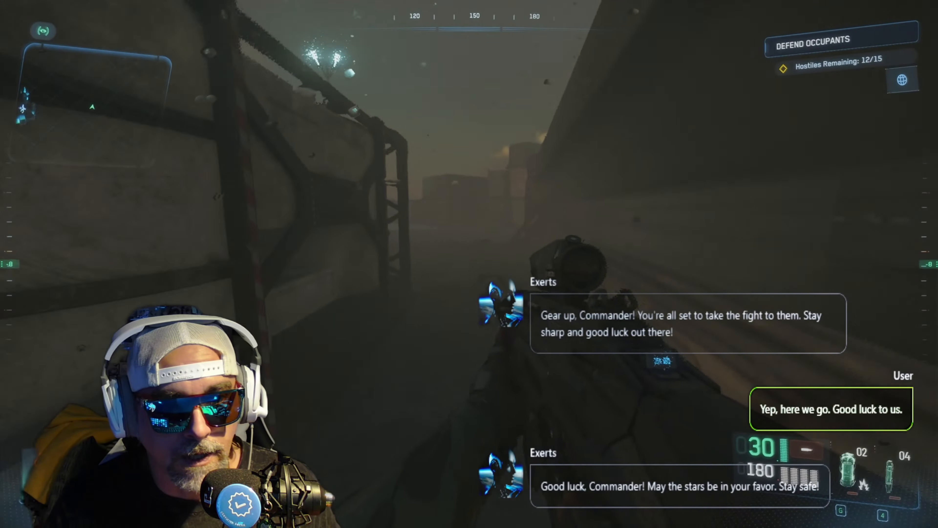
right_click(469, 264)
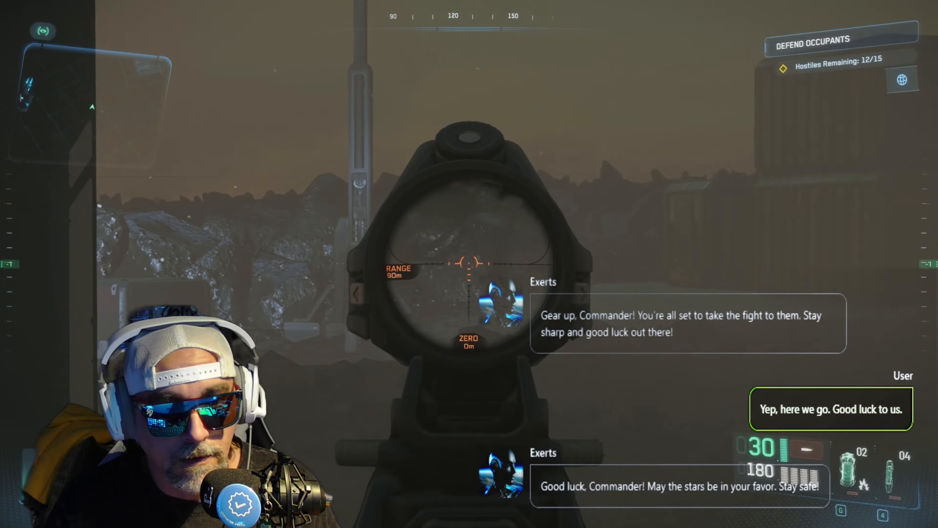
key("d")
key("d")
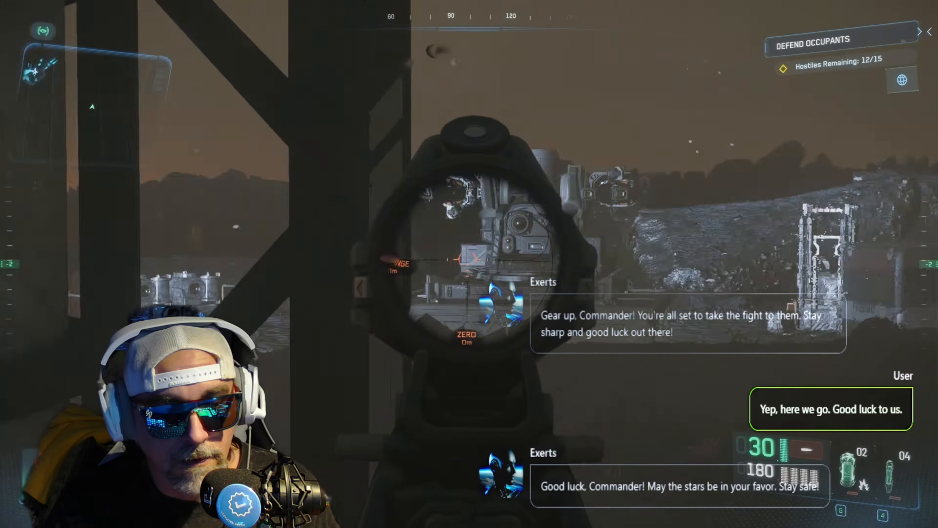
key("d")
key("d")
Advance between the shipping containers to the far corner that faces the lit outpost buildings.
key("w")
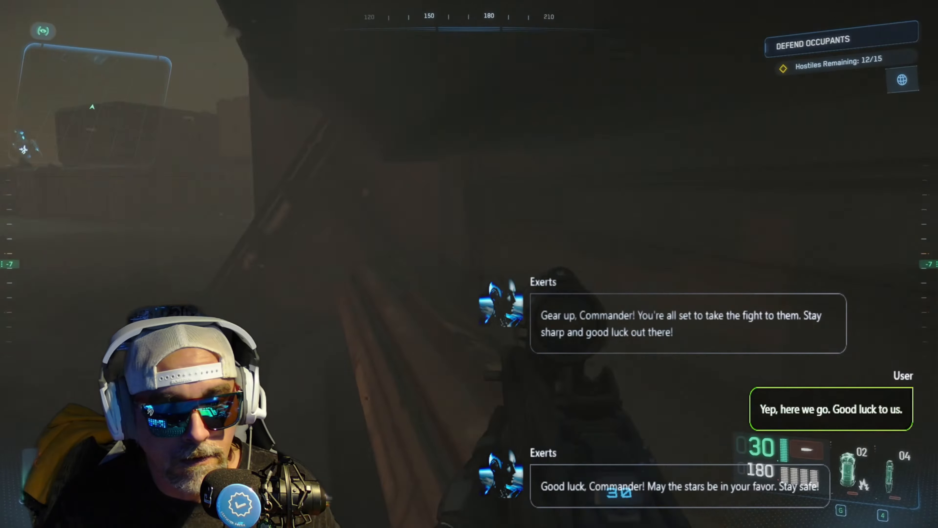
key("w")
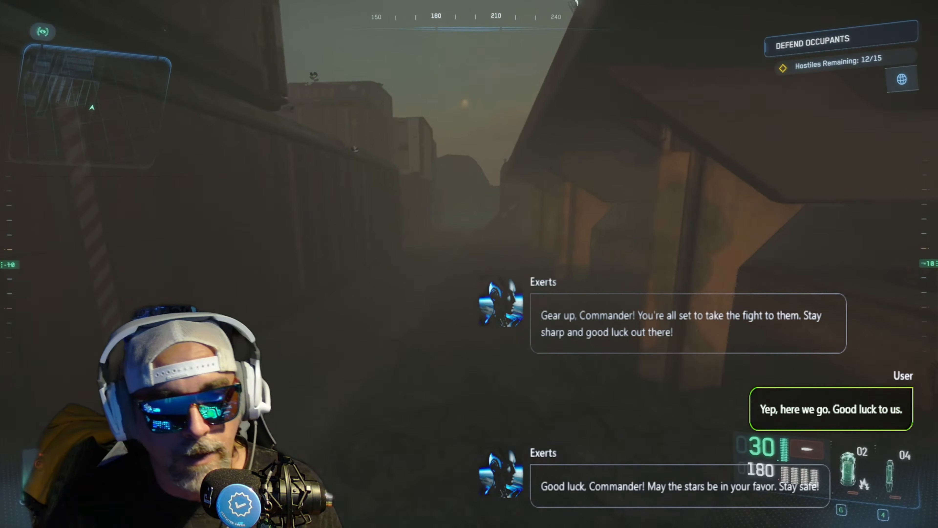
key("w")
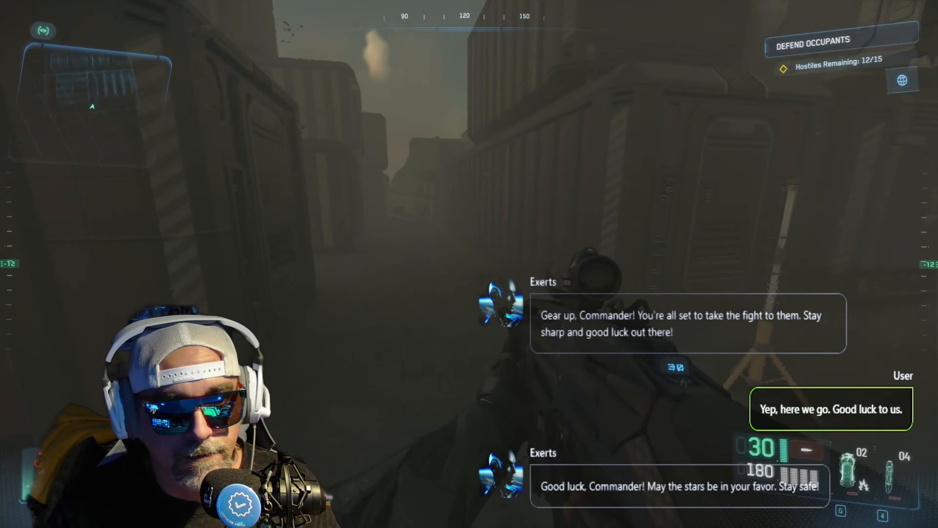
key("w")
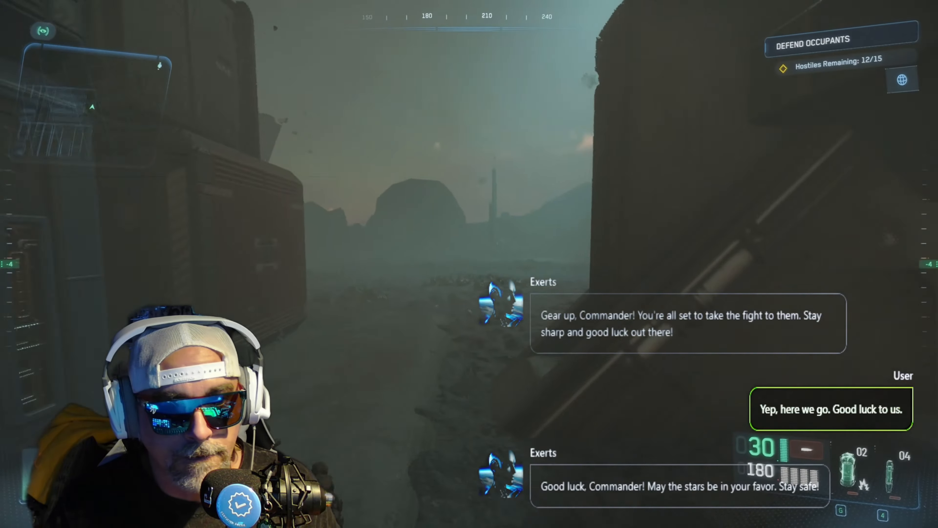
right_click(469, 264)
key("w")
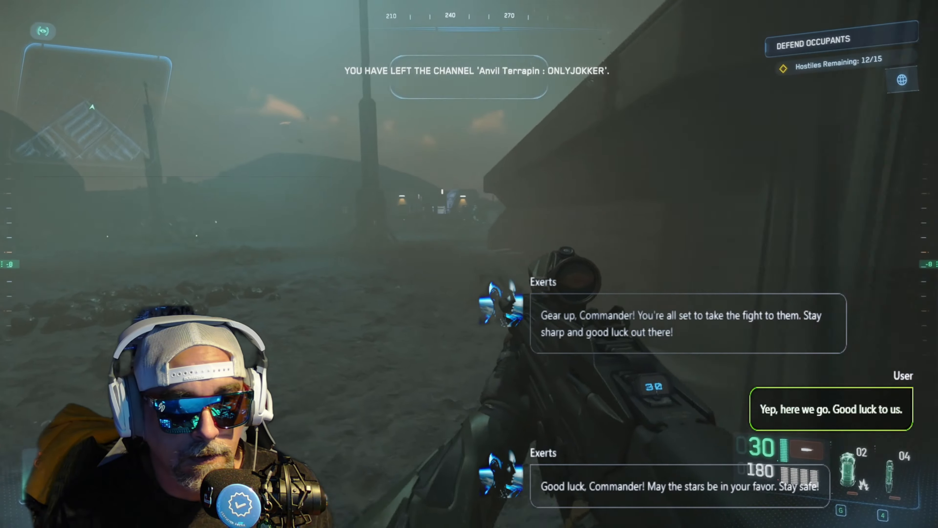
key("w")
Aim through the scope at the figure near the outpost, fire several shots, and lower the rifle.
right_click(469, 264)
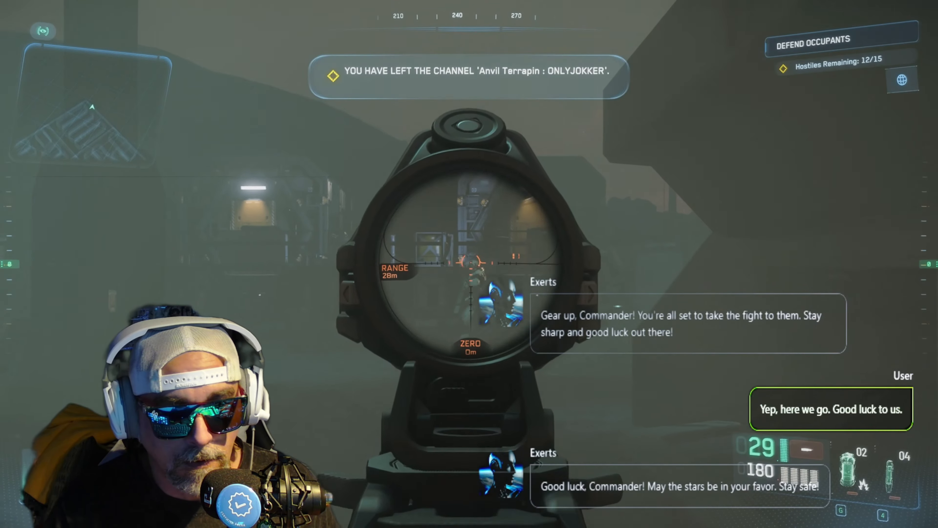
left_click(469, 263)
left_click(469, 263)
left_click(469, 263)
left_click(469, 263)
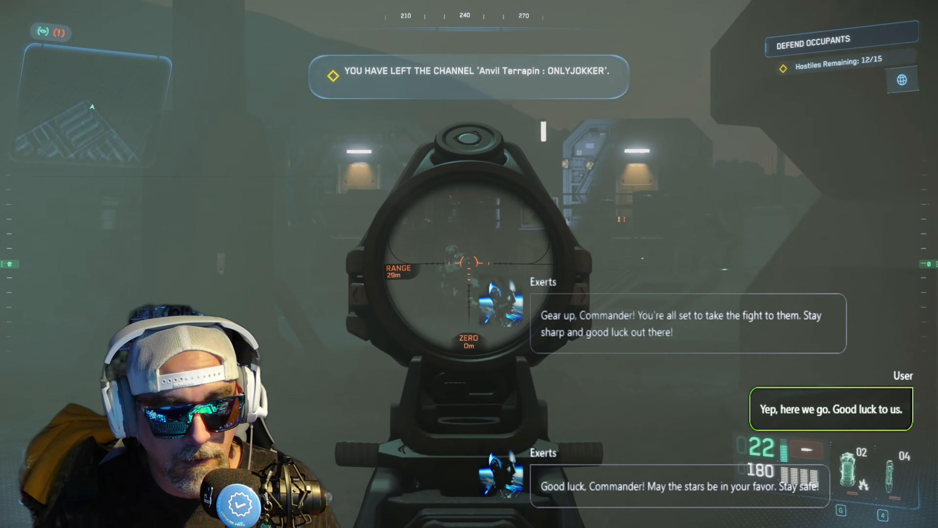
right_click(470, 264)
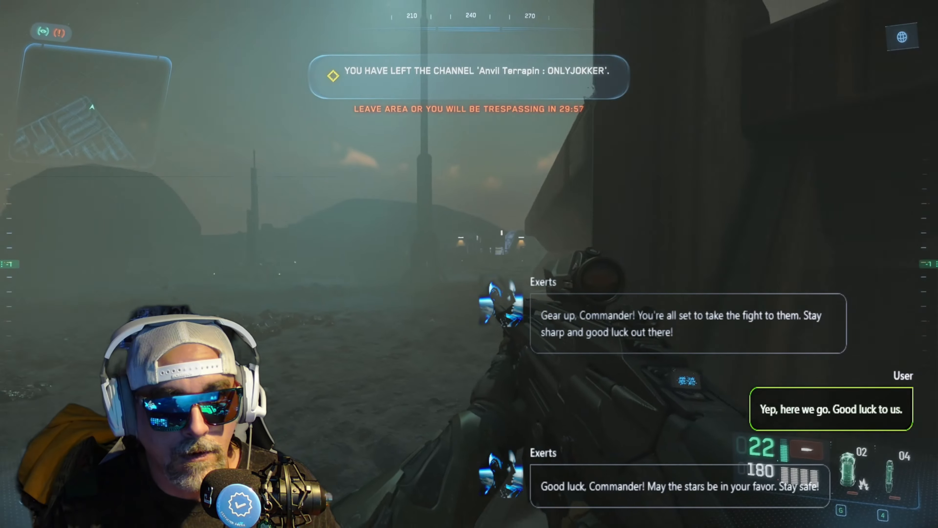
Fall back to check the container alley, and return around the corner toward the figure on the skyline.
key("d")
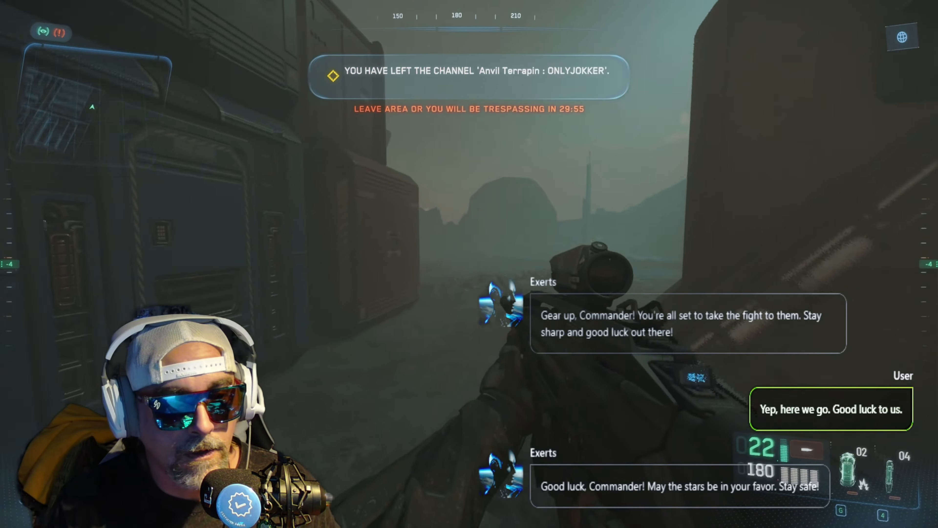
key("w")
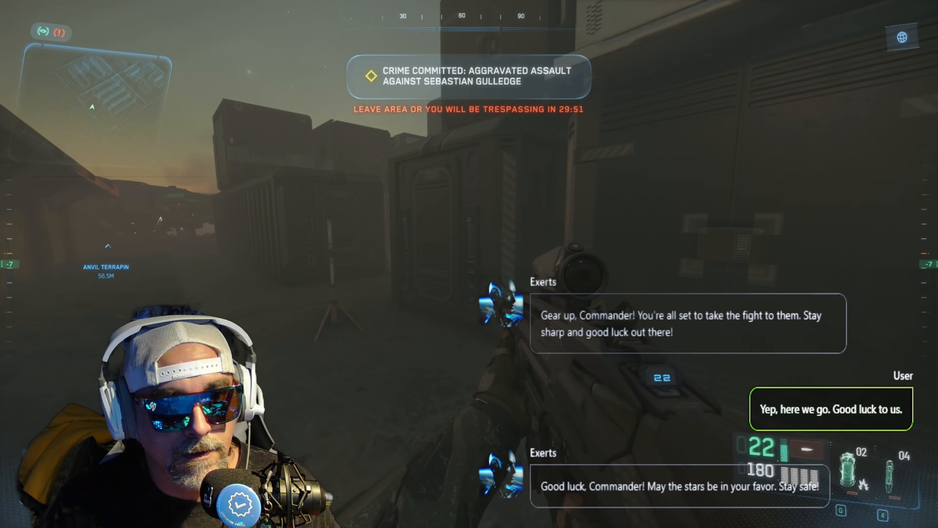
key("w")
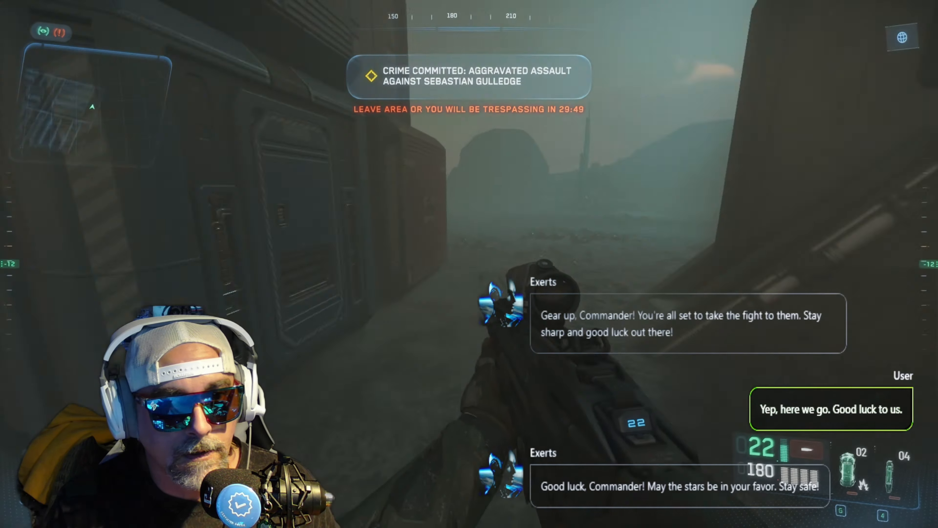
key("w")
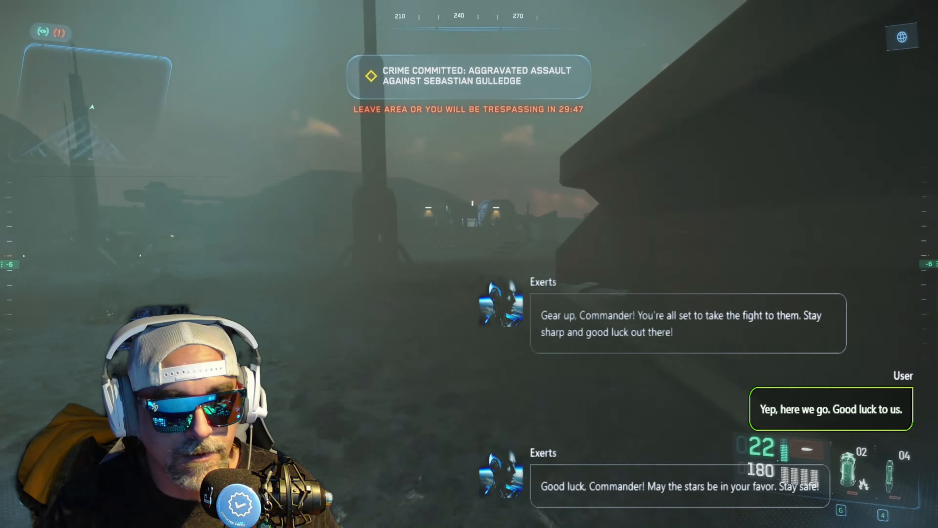
key("w")
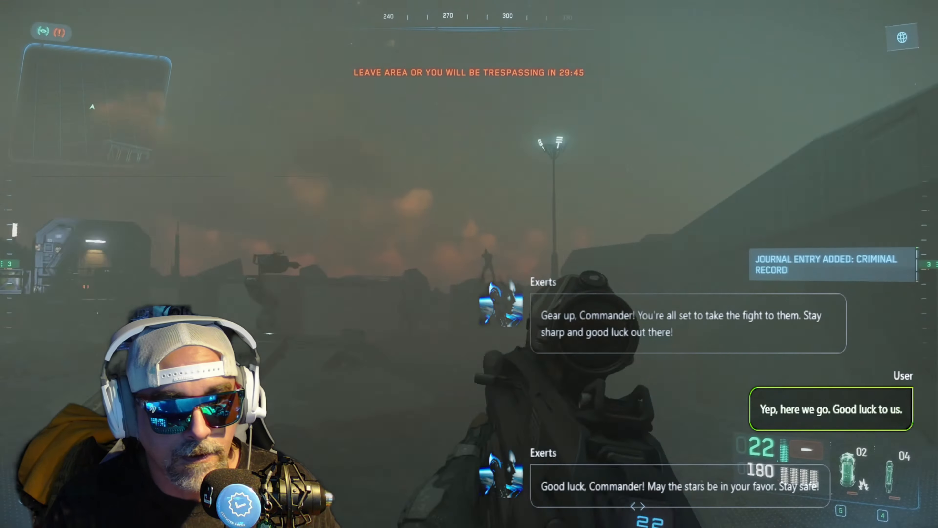
Shoot the figure on the skyline through the rifle scope and advance toward the outpost.
right_click(469, 264)
left_click(469, 264)
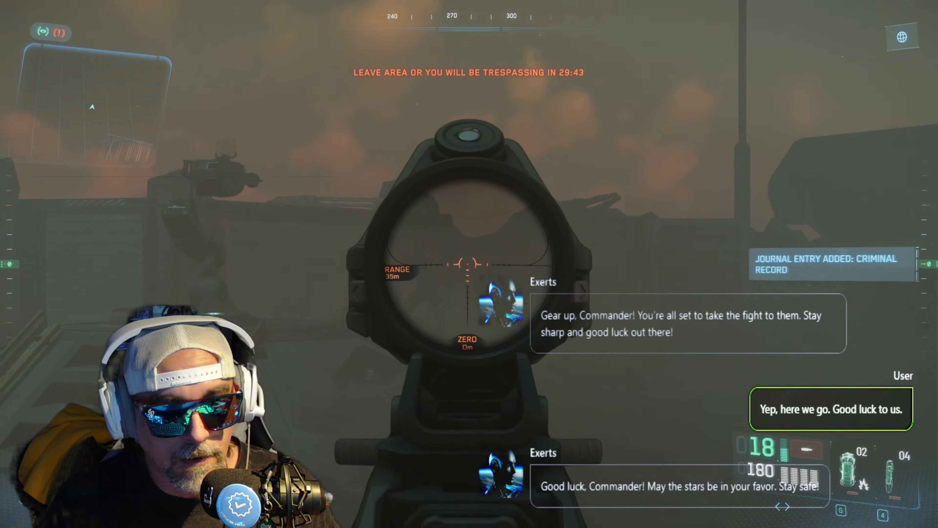
key("w")
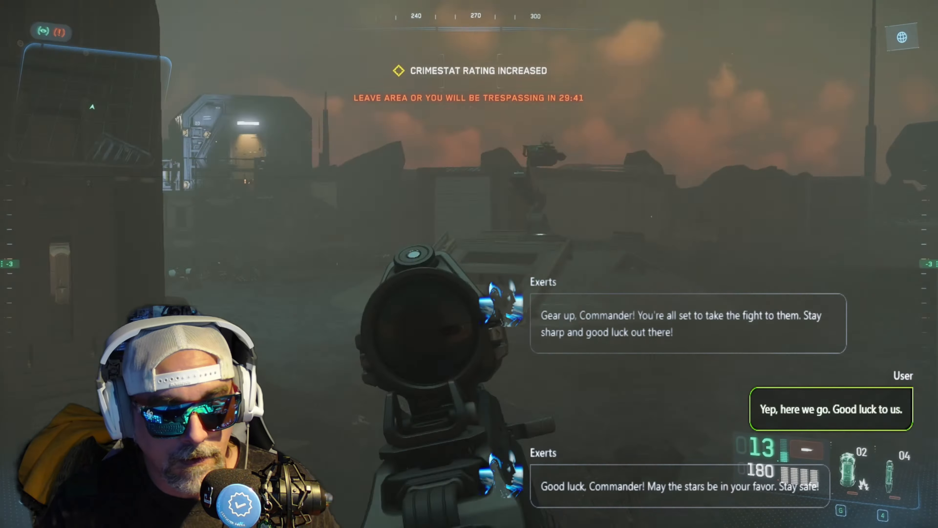
Cross the rocky ground to the armored body and circle around it for a closer look.
key("w")
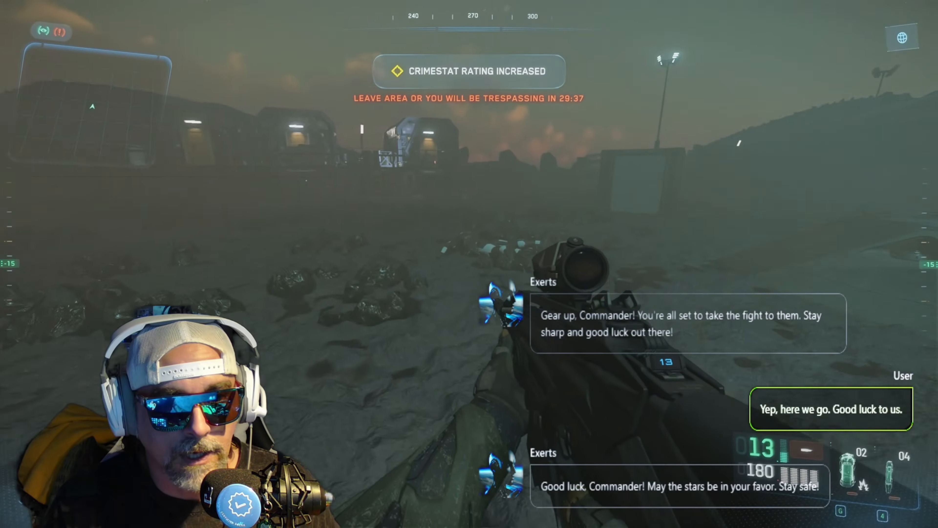
key("w")
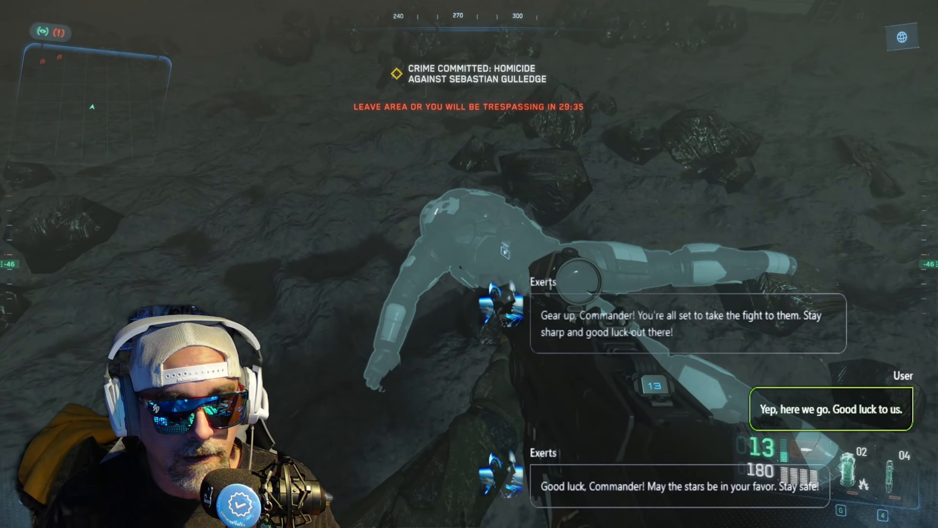
key("a")
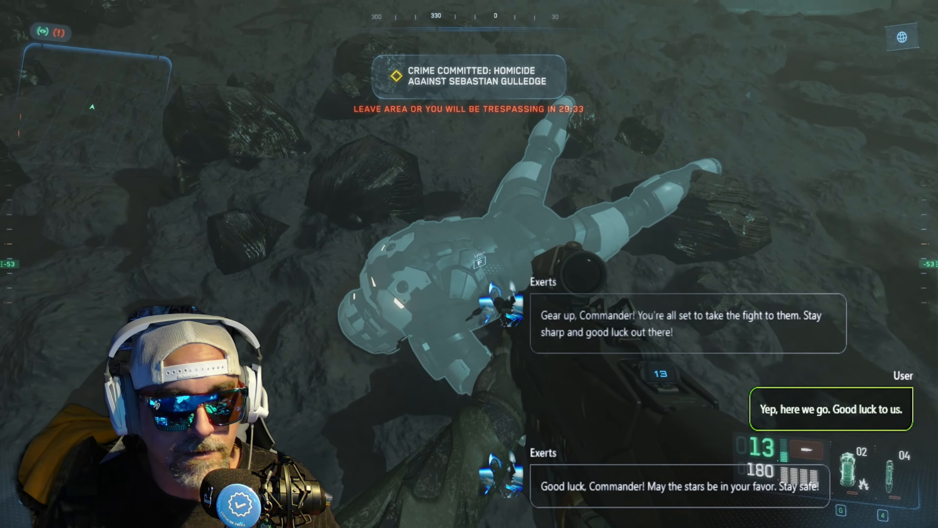